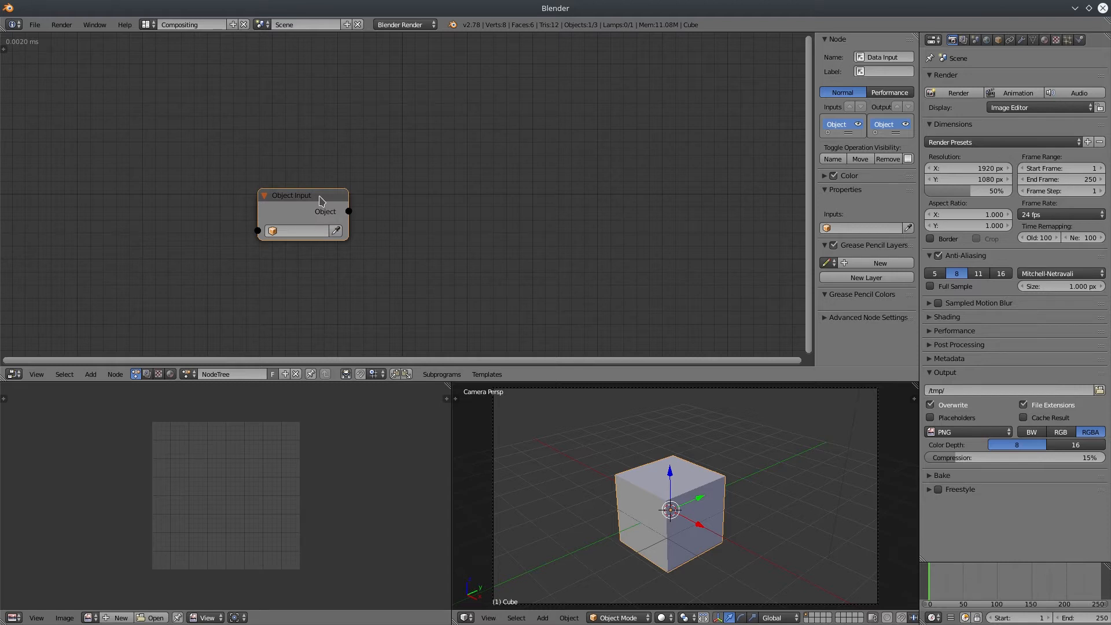
Delete the Object Input node and add a monkey mesh to the 3D scene
{"action": "key", "text": "x"}
{"action": "middle_click_drag", "start_coordinate": [712, 515], "coordinate": [793, 514]}
{"action": "middle_click_drag", "start_coordinate": [652, 497], "coordinate": [615, 508]}
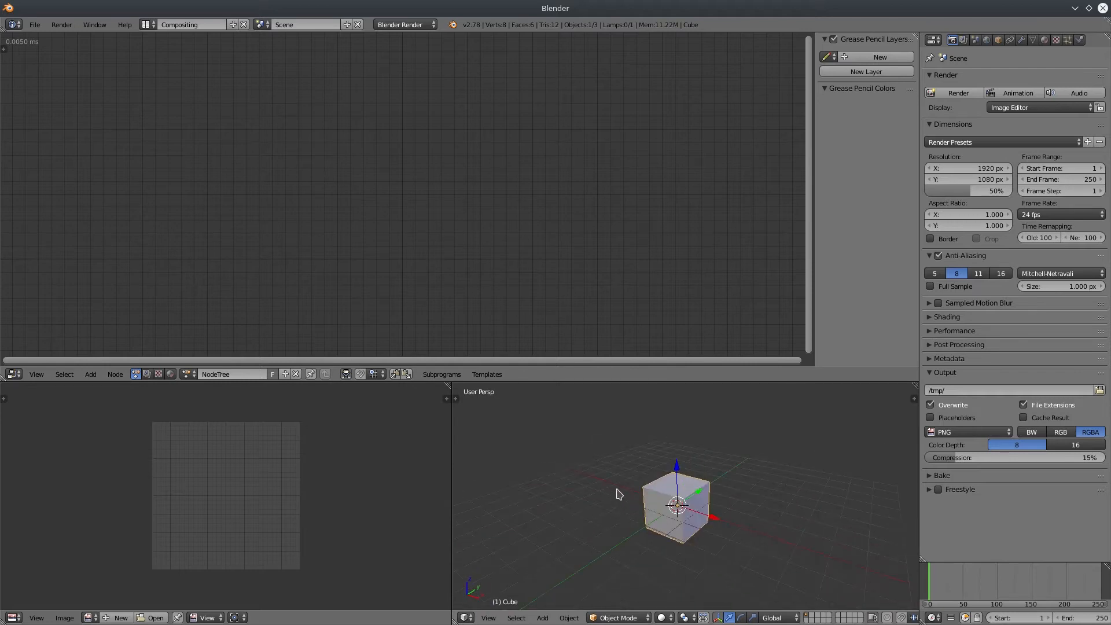
{"action": "key", "text": "shift+a"}
{"action": "mouse_move", "coordinate": [611, 449]}
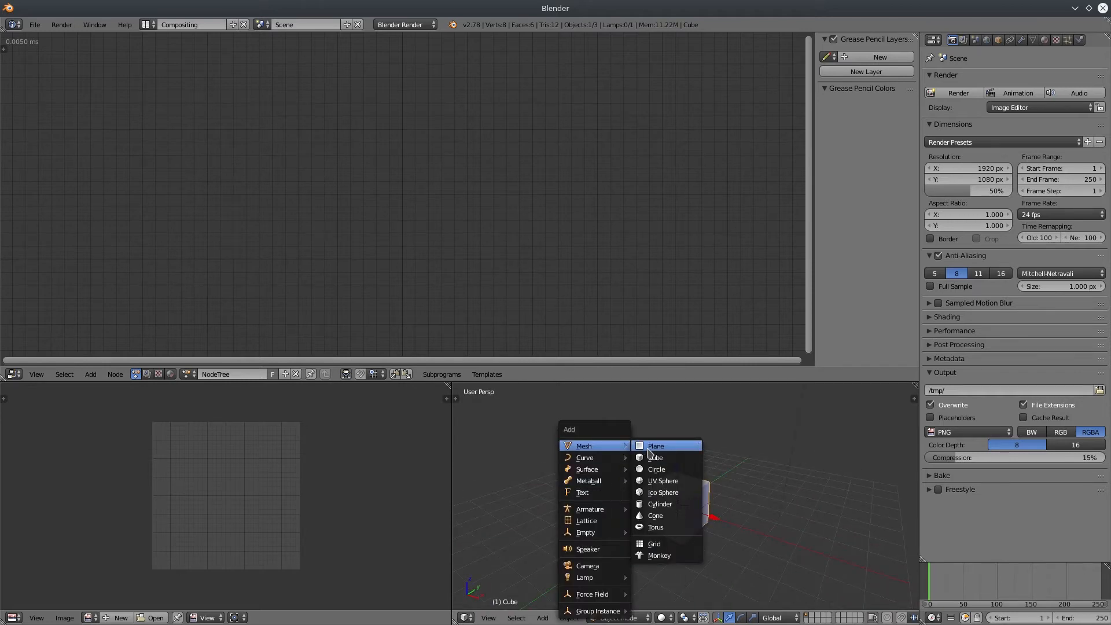
{"action": "left_click", "coordinate": [662, 556]}
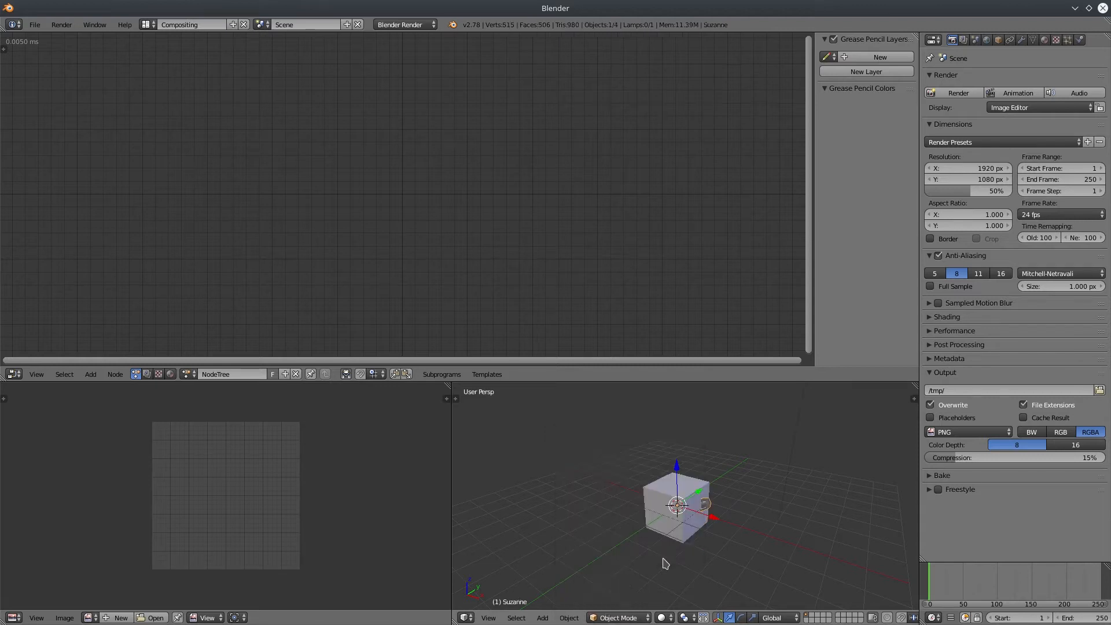
Move the monkey out of the cube to its +X side and scale it down
{"action": "key", "text": "g"}
{"action": "left_click", "coordinate": [833, 576]}
{"action": "key", "text": "s"}
{"action": "left_click", "coordinate": [815, 559]}
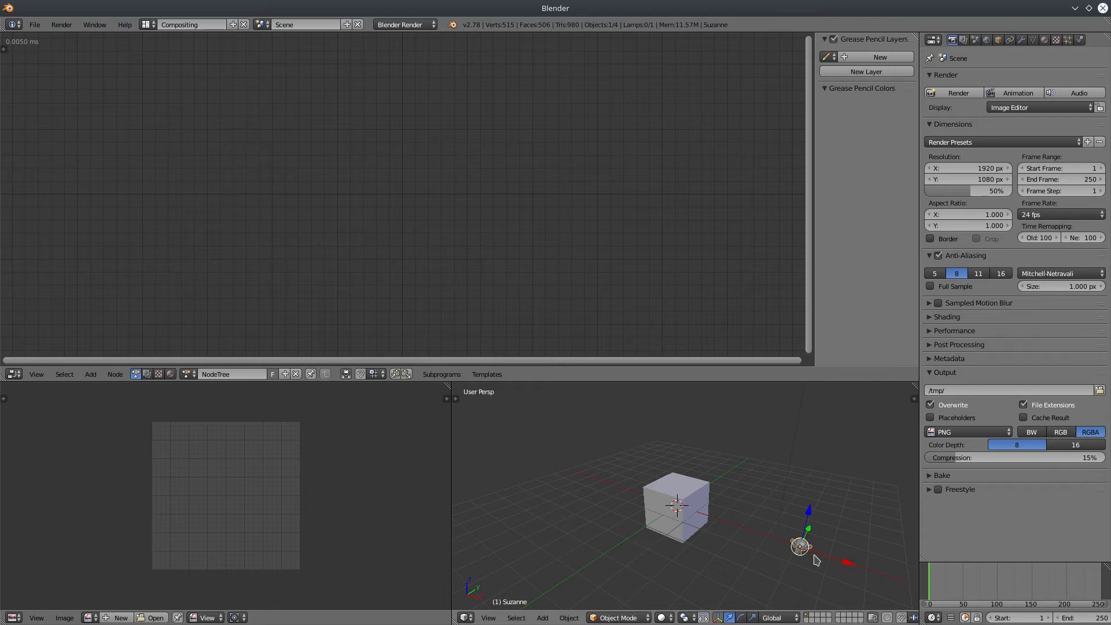
{"action": "key", "text": "i"}
{"action": "left_click", "coordinate": [766, 513]}
{"action": "middle_click_drag", "start_coordinate": [768, 547], "coordinate": [741, 546]}
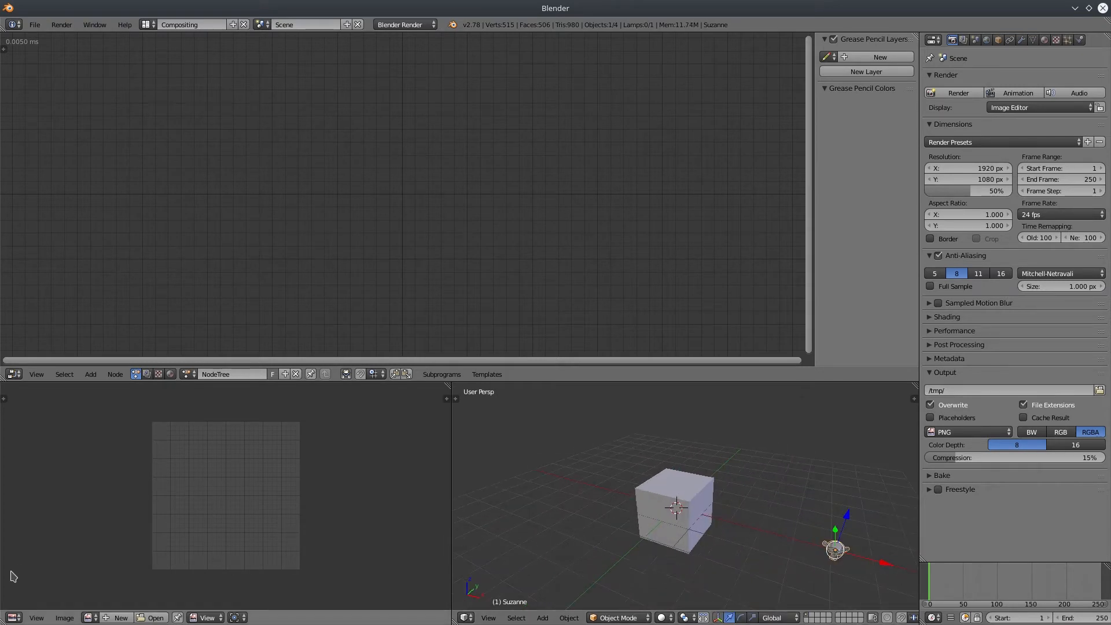
Switch the image editor area to the Outliner and hide the Suzanne object
{"action": "left_click", "coordinate": [13, 617]}
{"action": "left_click", "coordinate": [35, 432]}
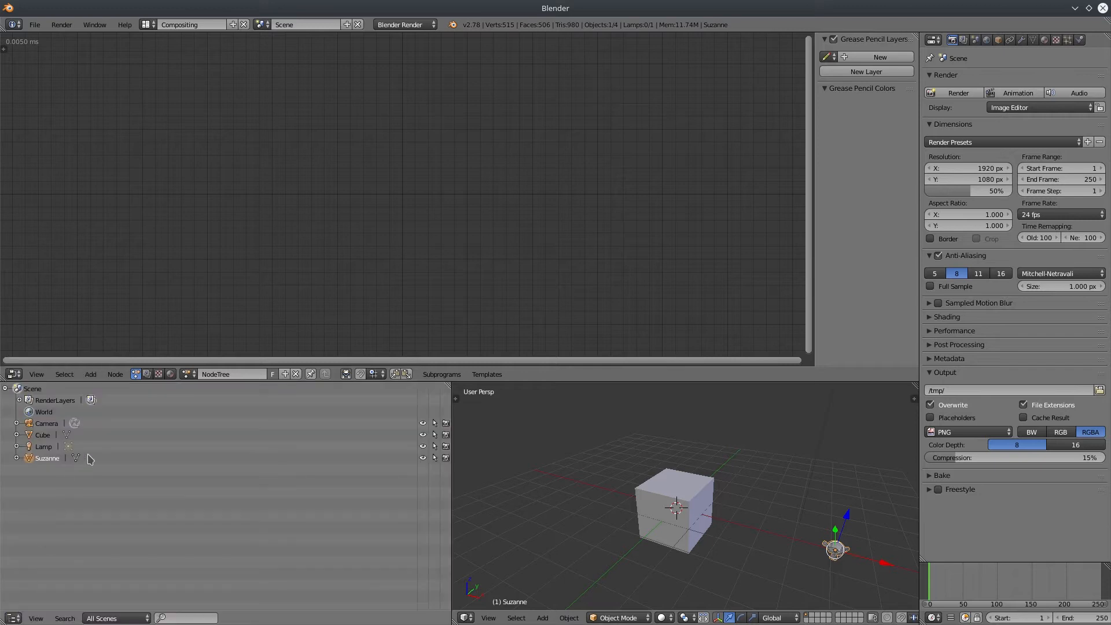
{"action": "left_click", "coordinate": [423, 458]}
{"action": "scroll", "coordinate": [786, 516], "scroll_direction": "up", "scroll_amount": 2}
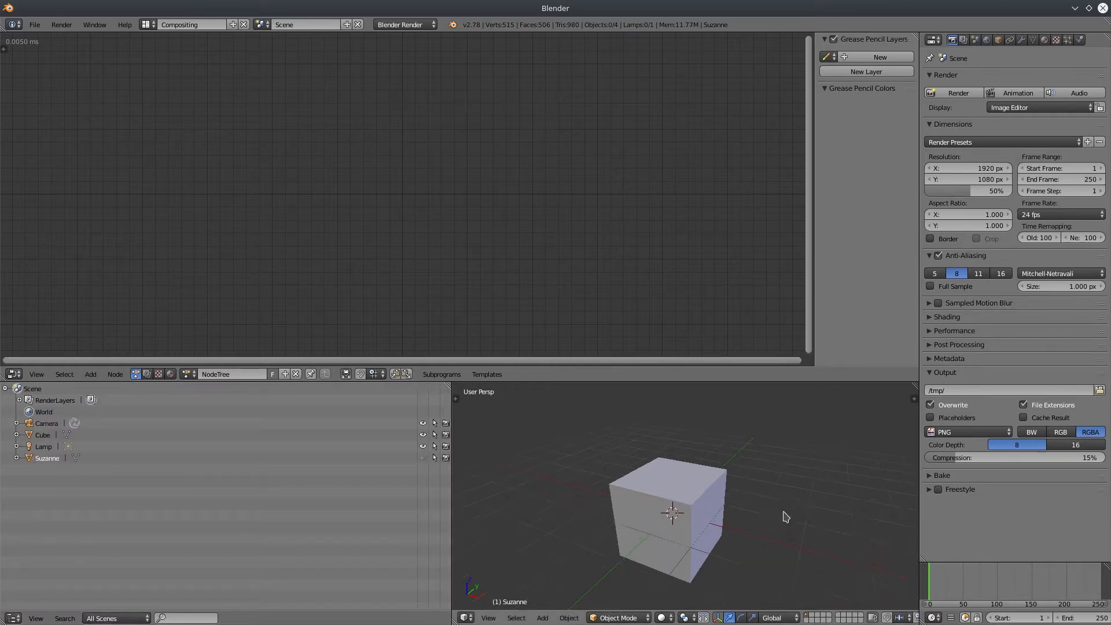
{"action": "scroll", "coordinate": [769, 524], "scroll_direction": "up", "scroll_amount": 3}
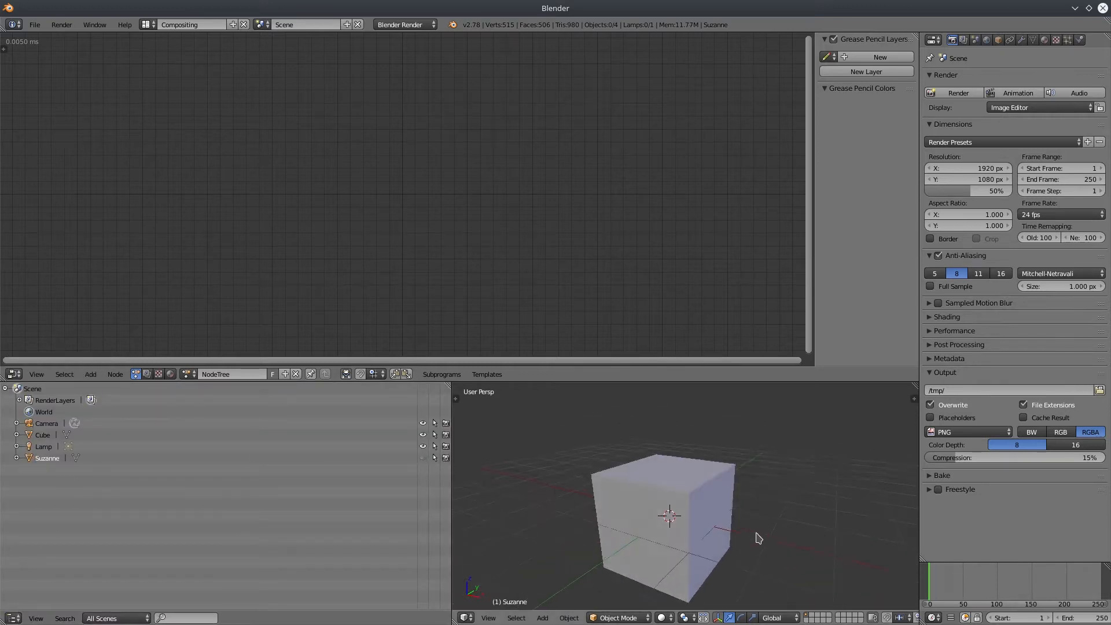
{"action": "middle_click_drag", "start_coordinate": [771, 514], "coordinate": [800, 482], "text": "shift"}
Enter Edit Mode on the cube, select several corner vertices one after another, and clear the selection
{"action": "right_click", "coordinate": [676, 504]}
{"action": "key", "text": "Tab"}
{"action": "middle_click_drag", "start_coordinate": [676, 504], "coordinate": [686, 502]}
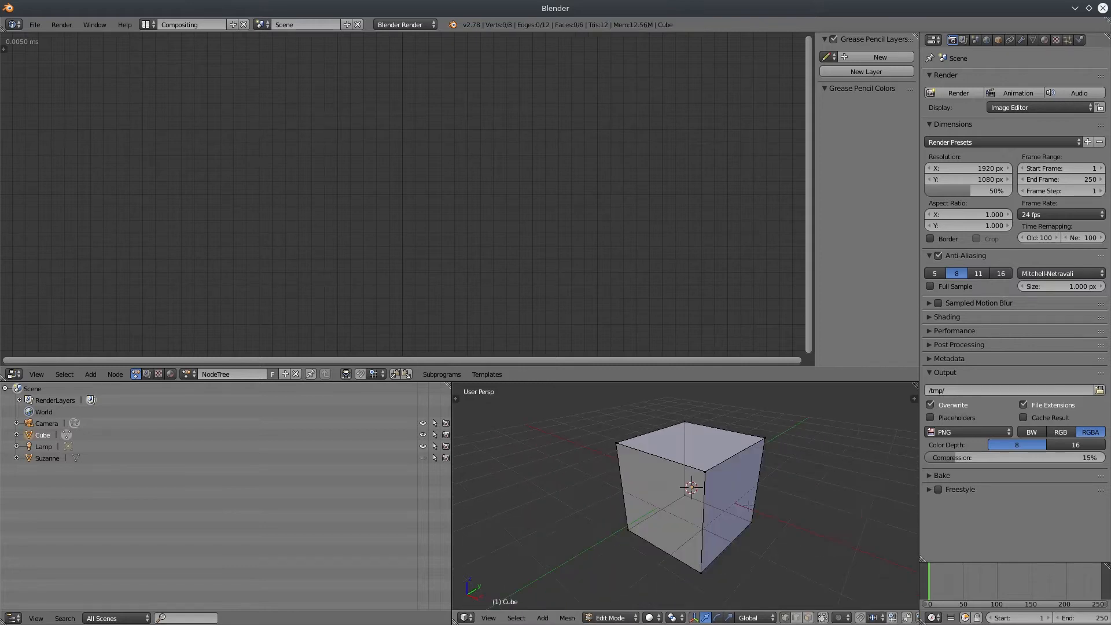
{"action": "right_click", "coordinate": [617, 443]}
{"action": "right_click", "coordinate": [684, 422]}
{"action": "right_click", "coordinate": [765, 438]}
{"action": "right_click", "coordinate": [705, 472]}
{"action": "right_click", "coordinate": [701, 573]}
{"action": "key", "text": "a"}
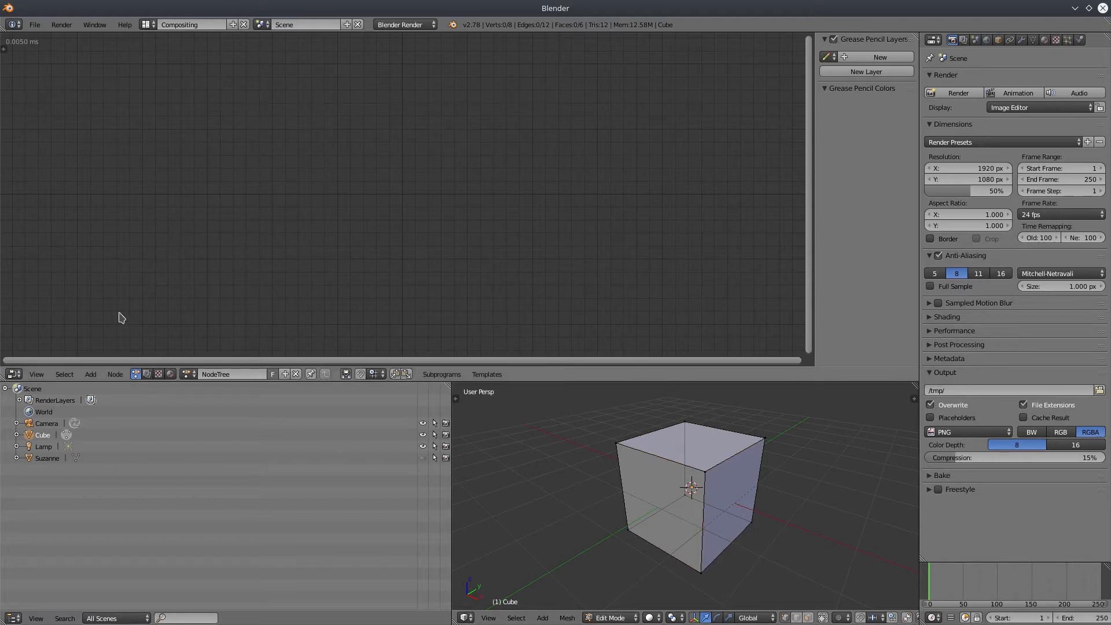
Add an Object Mesh Data node and set its object to Cube
{"action": "left_click", "coordinate": [91, 375]}
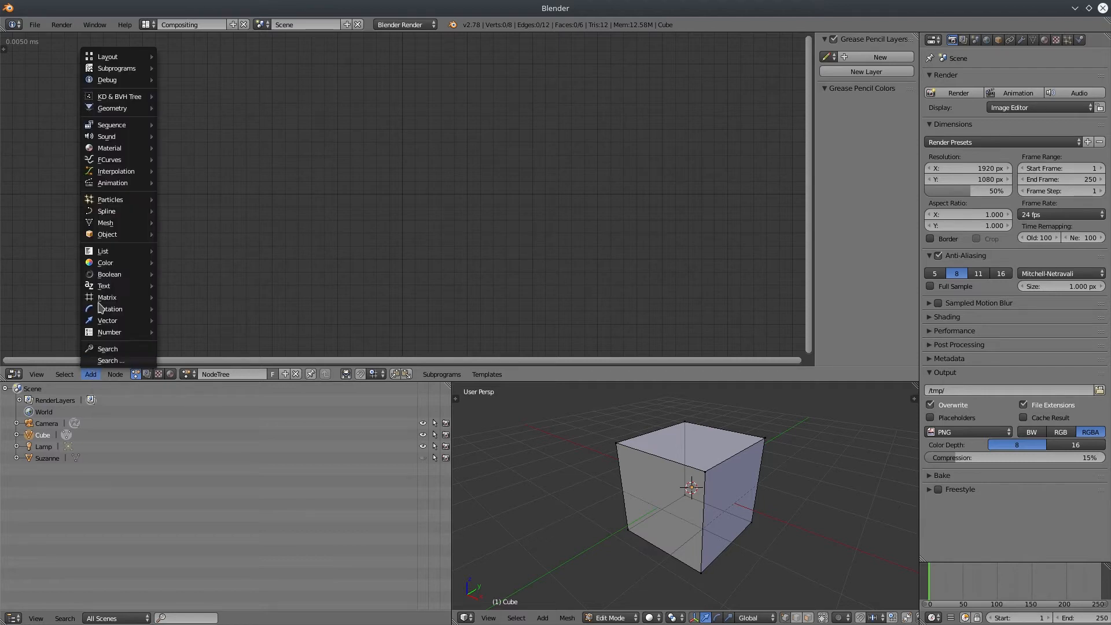
{"action": "mouse_move", "coordinate": [118, 149]}
{"action": "mouse_move", "coordinate": [115, 236]}
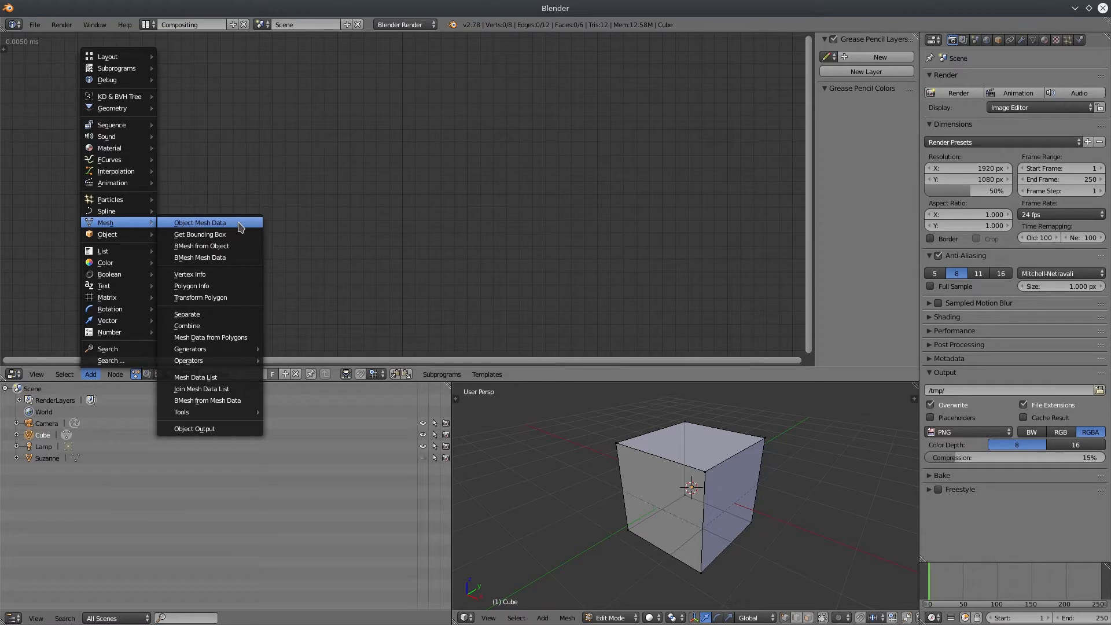
{"action": "left_click", "coordinate": [241, 222]}
{"action": "left_click", "coordinate": [220, 104]}
{"action": "left_click", "coordinate": [270, 209]}
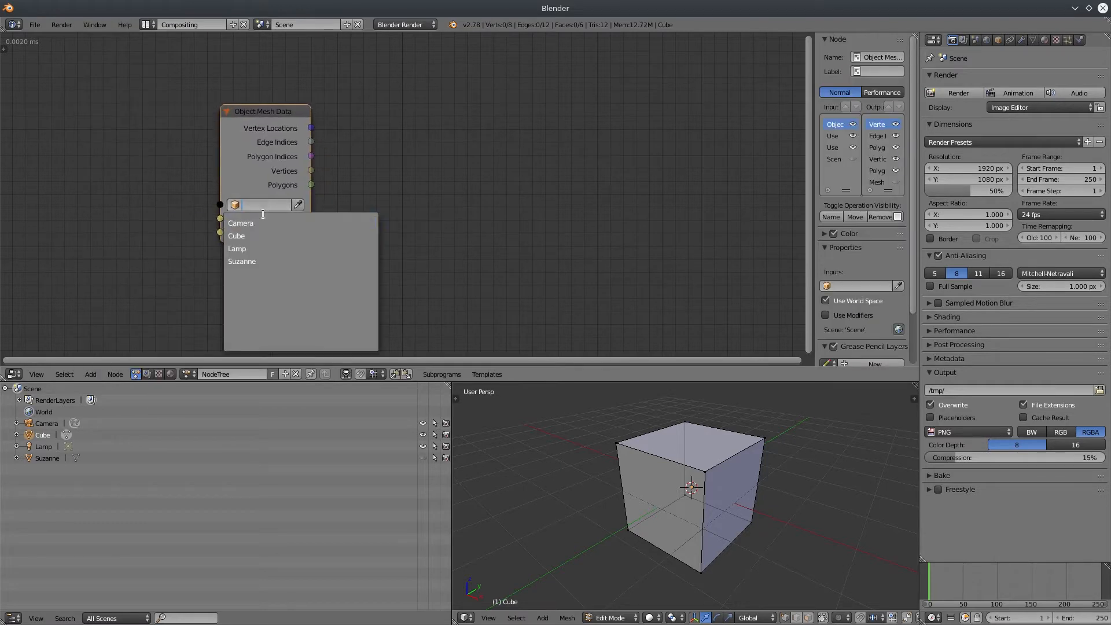
{"action": "left_click", "coordinate": [257, 236]}
{"action": "left_click_drag", "start_coordinate": [268, 116], "coordinate": [242, 111]}
List the cube's Vertex Locations in a Debug Drawer node and select one upper corner vertex in the 3D view
{"action": "key", "text": "w"}
{"action": "left_click", "coordinate": [246, 184]}
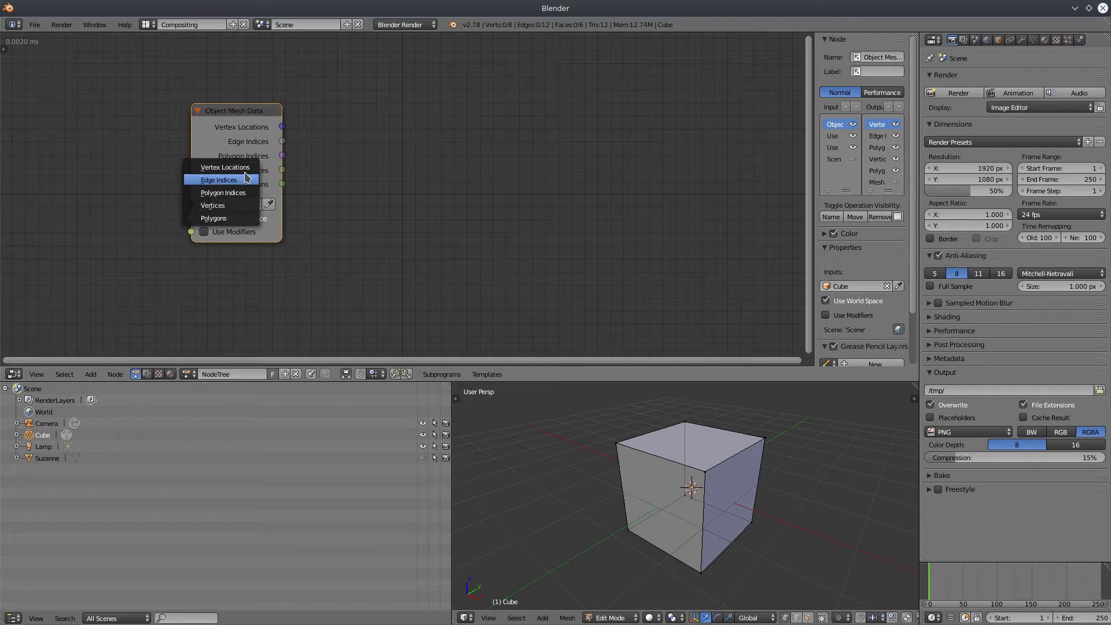
{"action": "left_click", "coordinate": [230, 174]}
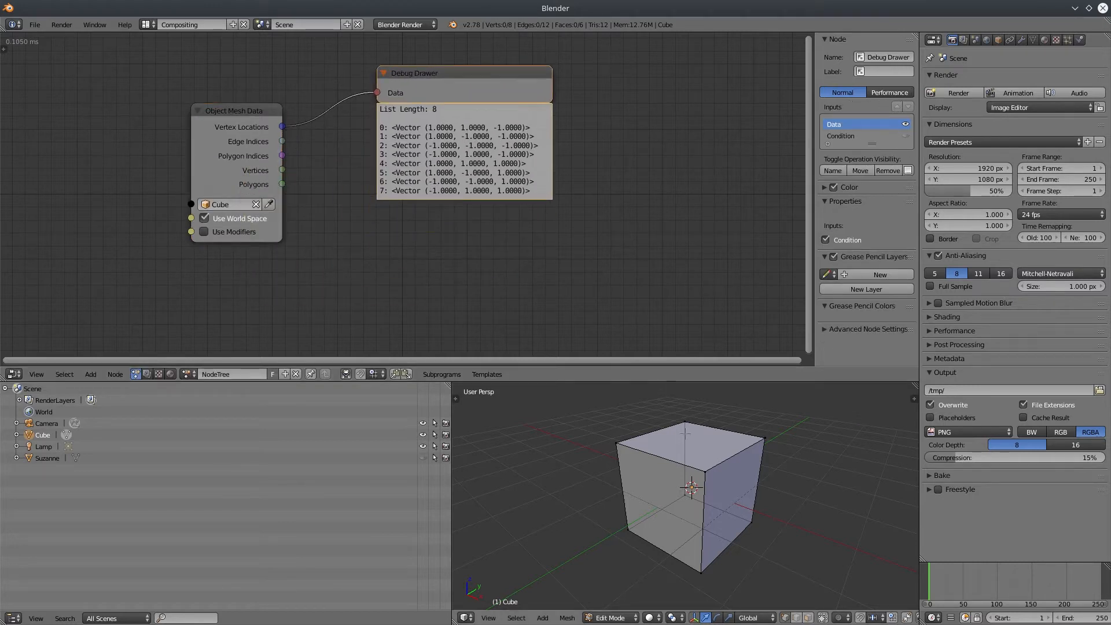
{"action": "right_click", "coordinate": [765, 438]}
Delete the Debug Drawer node and add an Object Transforms Output node with Suzanne as its object
{"action": "key", "text": "x"}
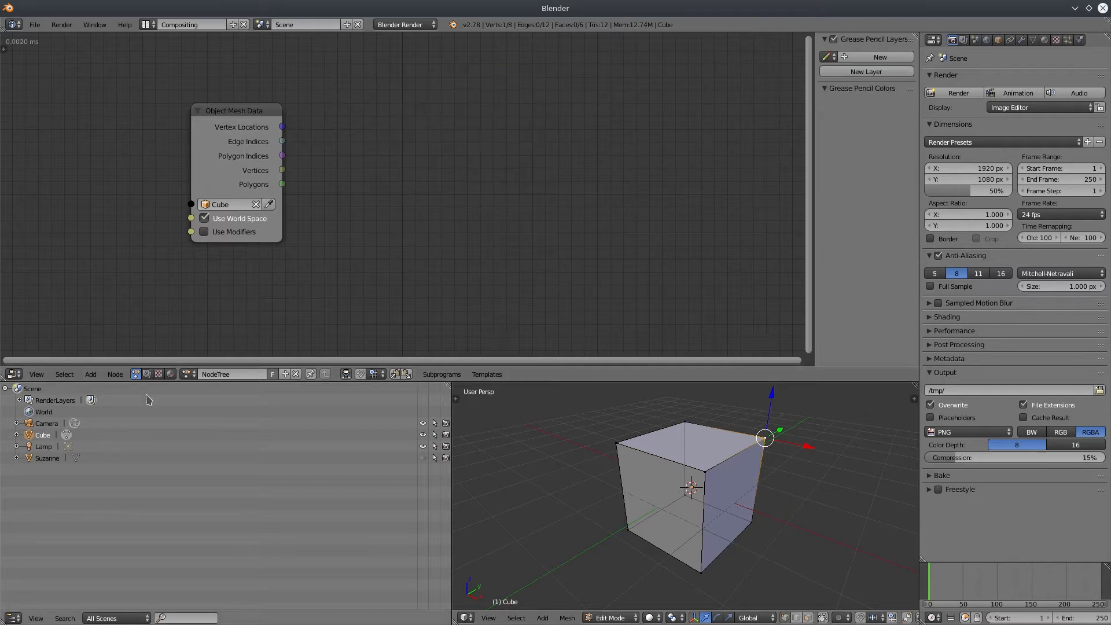
{"action": "left_click", "coordinate": [91, 374]}
{"action": "mouse_move", "coordinate": [118, 234]}
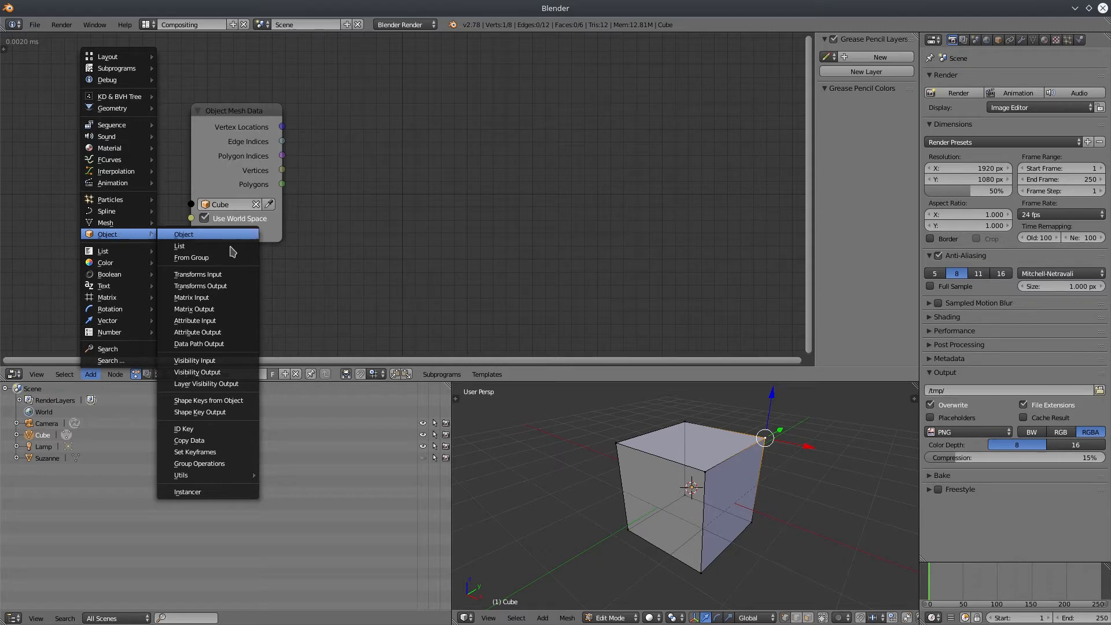
{"action": "left_click", "coordinate": [230, 286]}
{"action": "left_click", "coordinate": [405, 139]}
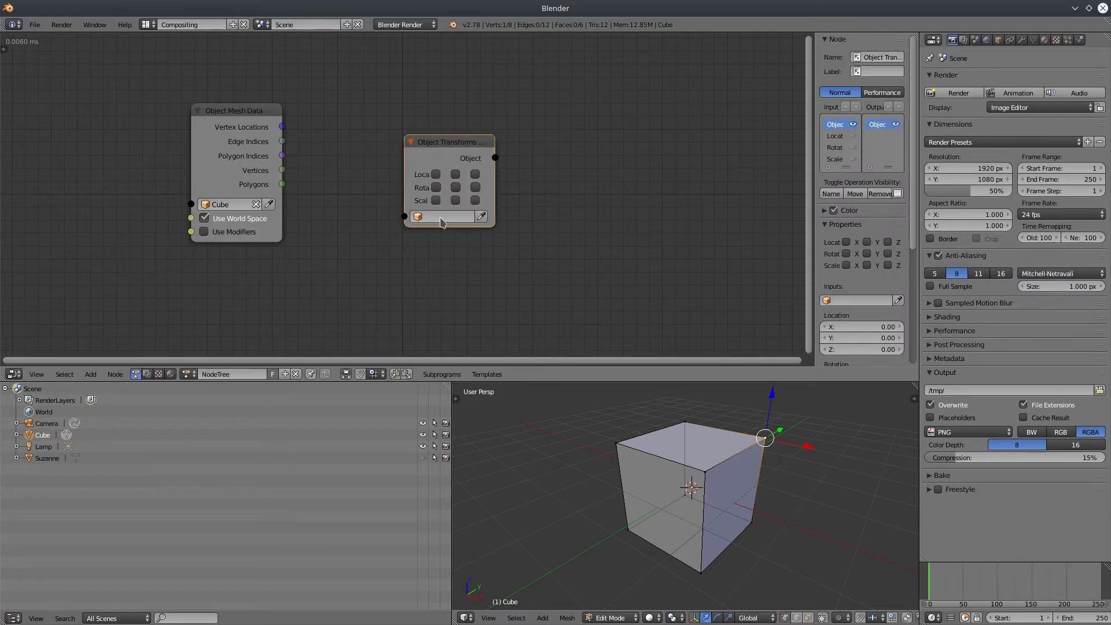
{"action": "left_click", "coordinate": [445, 217]}
{"action": "left_click", "coordinate": [445, 272]}
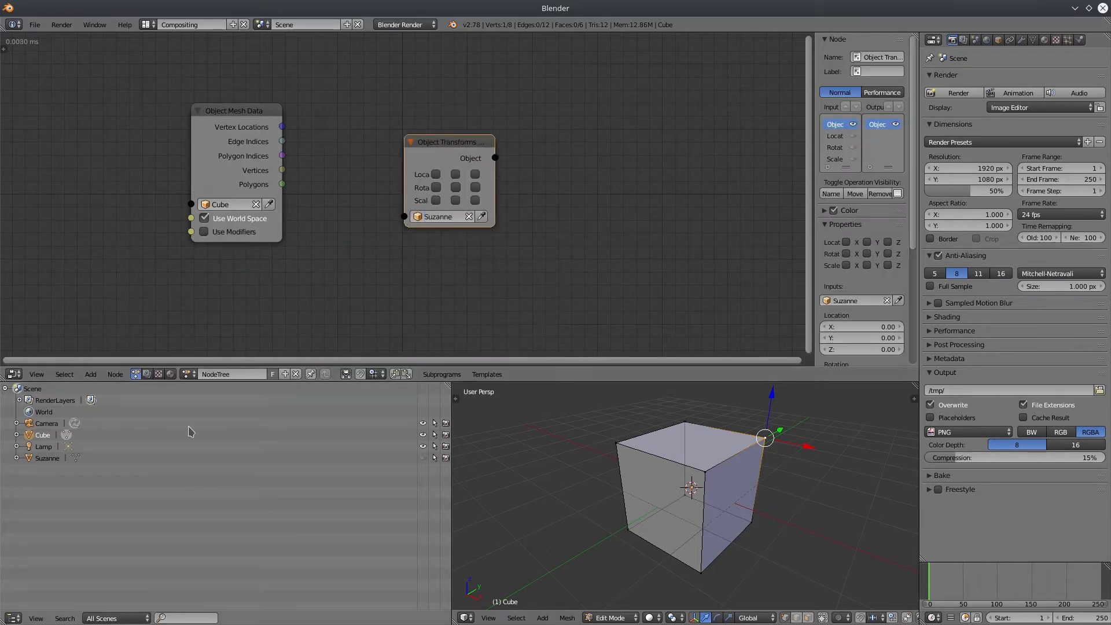
{"action": "scroll", "coordinate": [686, 492], "scroll_direction": "up", "scroll_amount": 3}
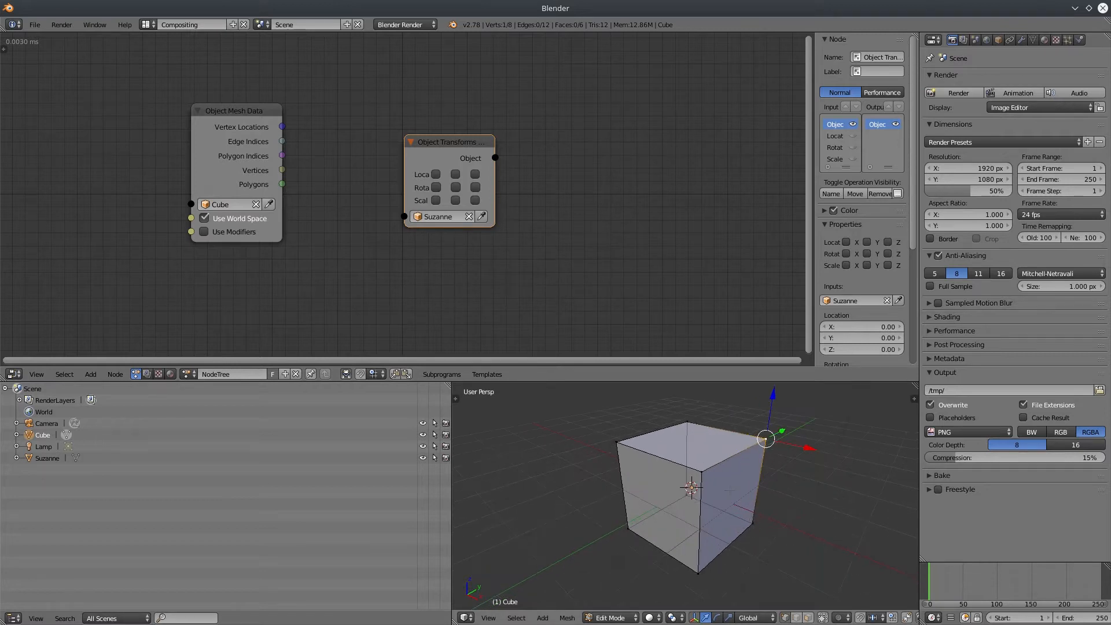
{"action": "middle_click_drag", "start_coordinate": [729, 491], "coordinate": [733, 512]}
Place the Object Transforms Output node farther from the mesh data node and enable its X, Y and Z location
{"action": "left_click_drag", "start_coordinate": [462, 139], "coordinate": [587, 108]}
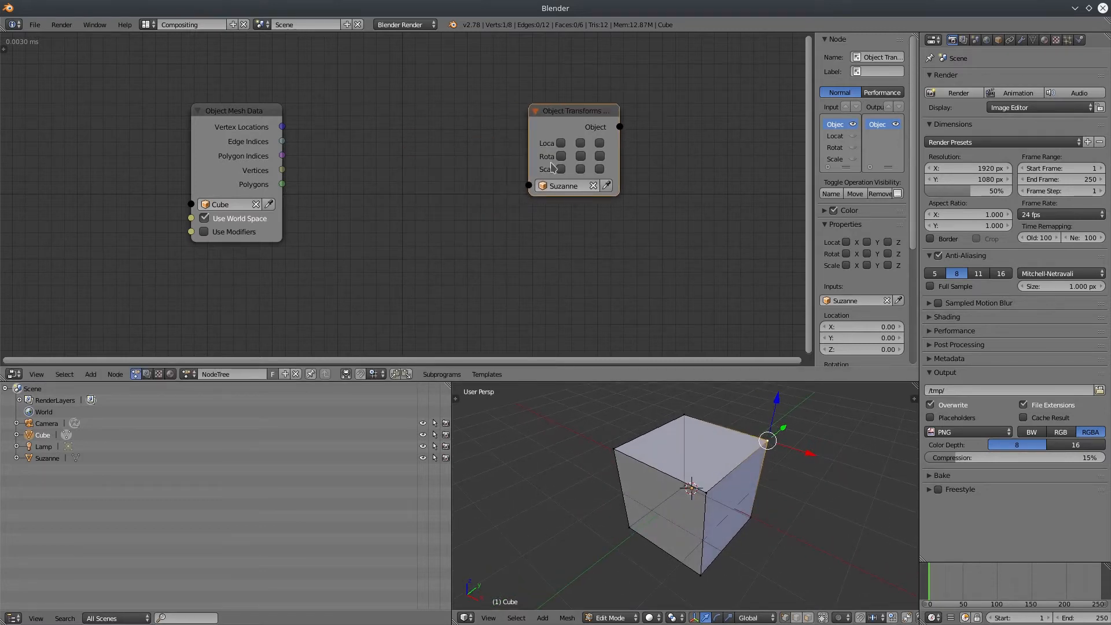
{"action": "left_click", "coordinate": [561, 143]}
{"action": "left_click", "coordinate": [581, 143]}
{"action": "left_click", "coordinate": [600, 143]}
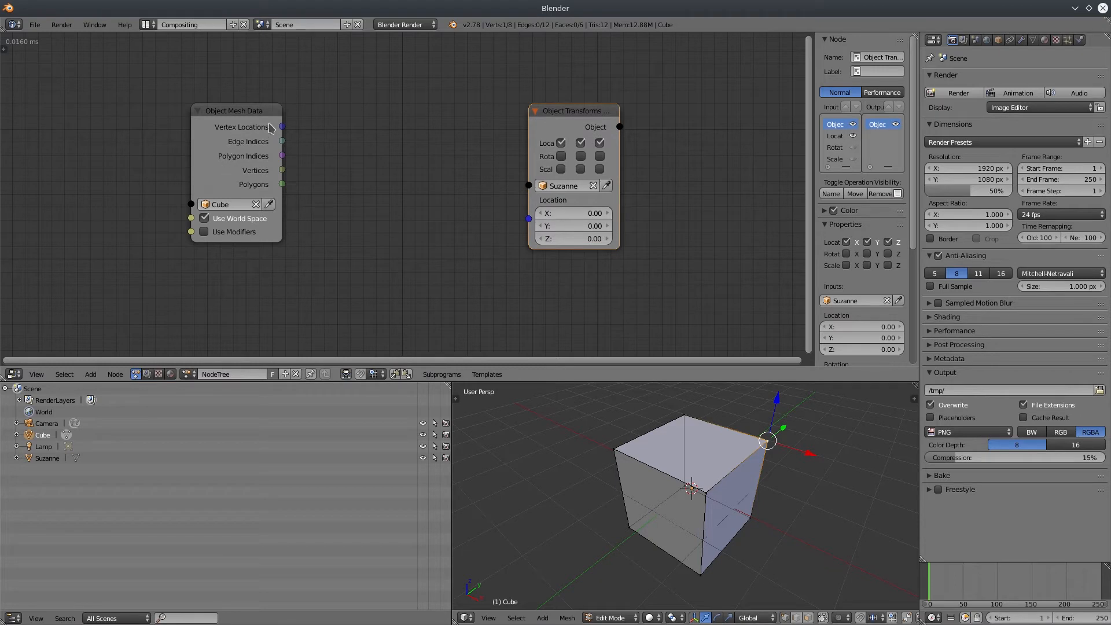
Try to link the Vertex Locations output directly to the Location input
{"action": "left_click_drag", "start_coordinate": [282, 127], "coordinate": [531, 223]}
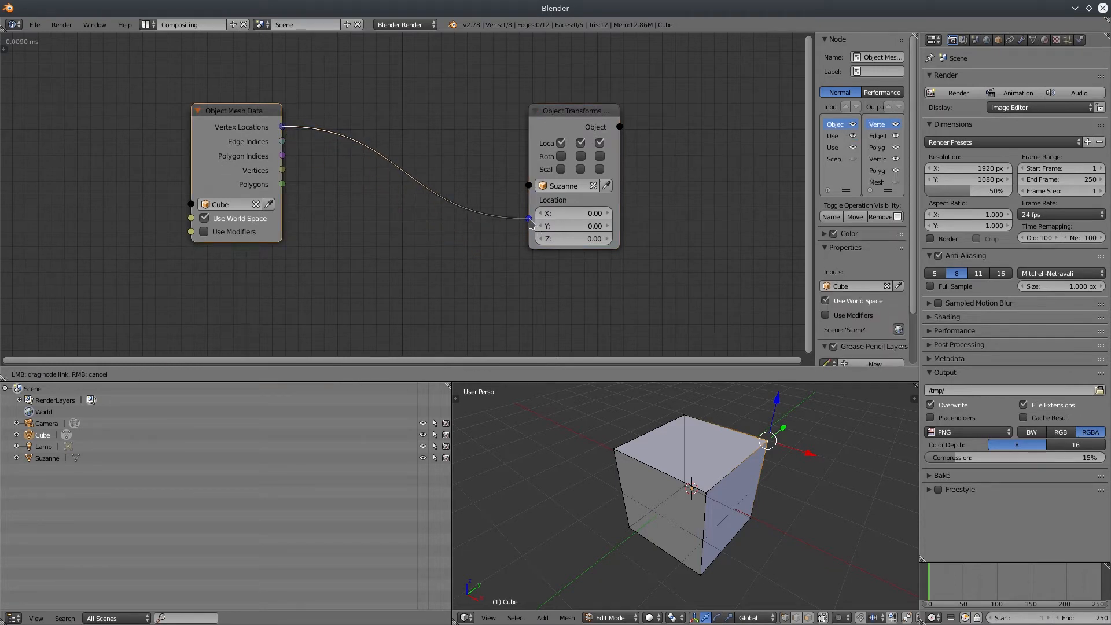
{"action": "left_click_drag", "start_coordinate": [531, 222], "coordinate": [220, 347]}
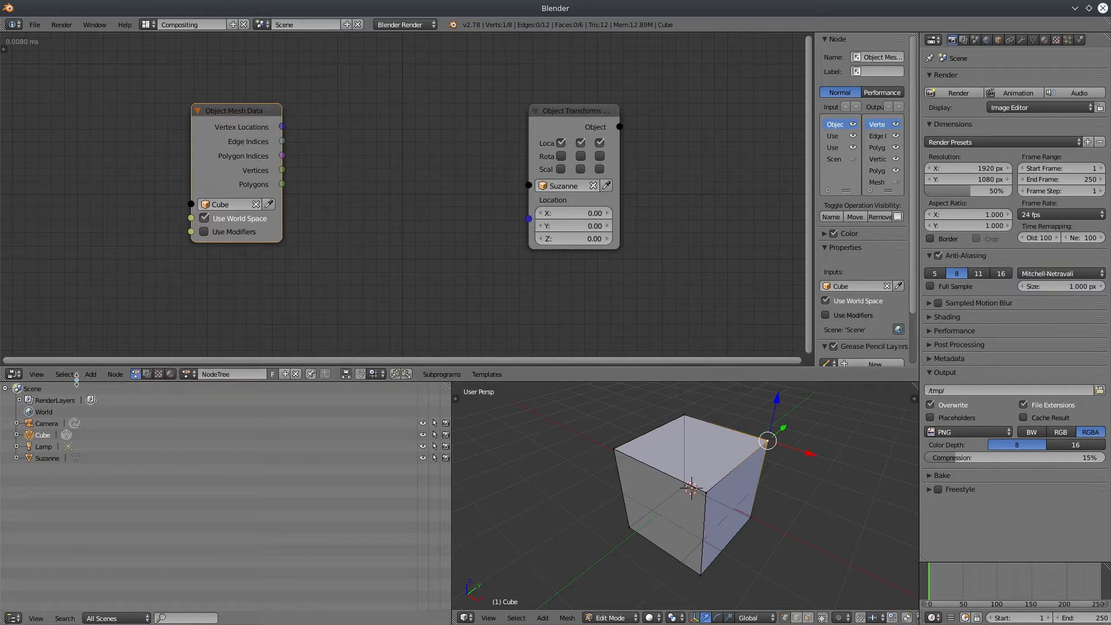
Add a Get List Element node and link Vertex Locations to its List input and its Element output to Location
{"action": "left_click", "coordinate": [91, 375]}
{"action": "mouse_move", "coordinate": [103, 251]}
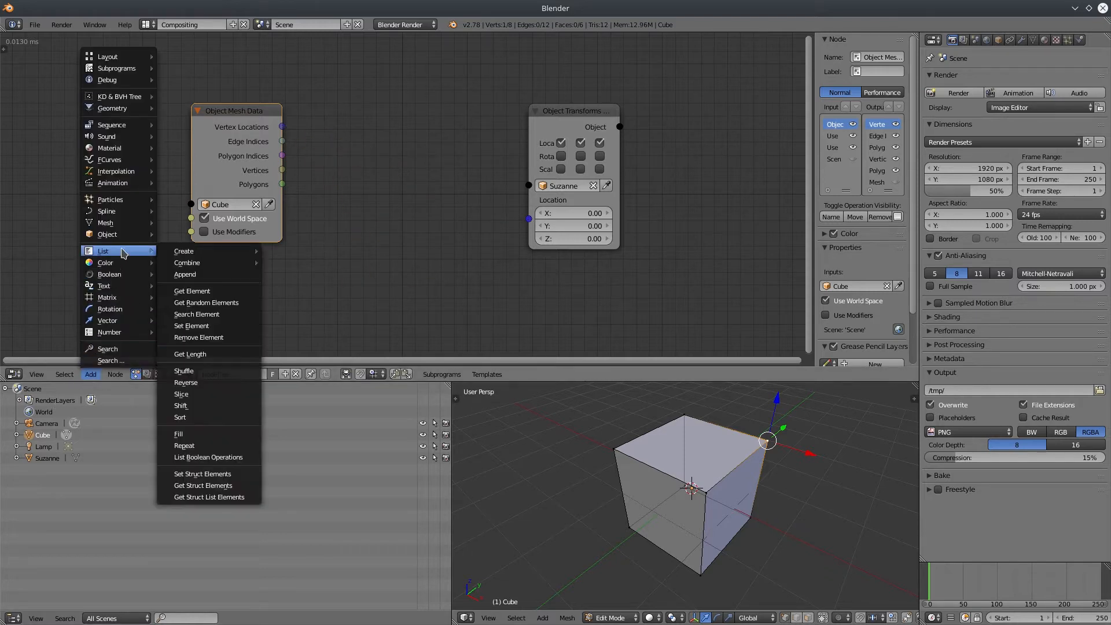
{"action": "left_click", "coordinate": [222, 282]}
{"action": "left_click", "coordinate": [327, 126]}
{"action": "left_click_drag", "start_coordinate": [282, 127], "coordinate": [326, 164]}
{"action": "left_click_drag", "start_coordinate": [417, 144], "coordinate": [529, 219]}
{"action": "middle_click_drag", "start_coordinate": [724, 505], "coordinate": [764, 527]}
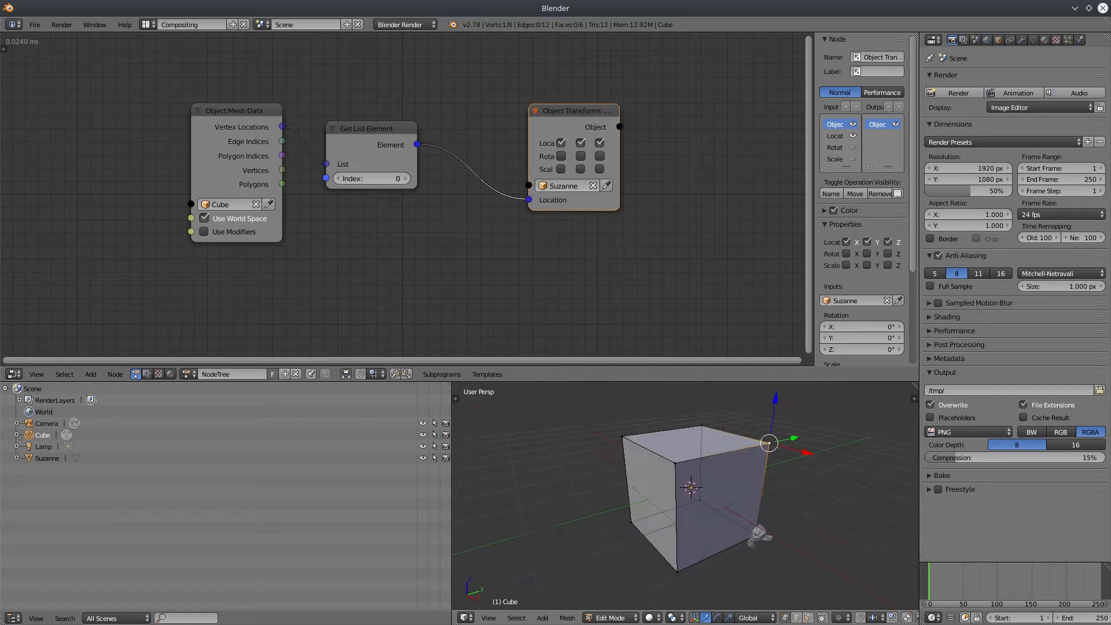
Raise the Get List Element node's index one vertex at a time up to 7
{"action": "left_click", "coordinate": [409, 180]}
{"action": "left_click", "coordinate": [409, 181]}
{"action": "left_click", "coordinate": [409, 180]}
{"action": "left_click", "coordinate": [409, 181]}
{"action": "left_click", "coordinate": [407, 178]}
{"action": "left_click", "coordinate": [407, 178]}
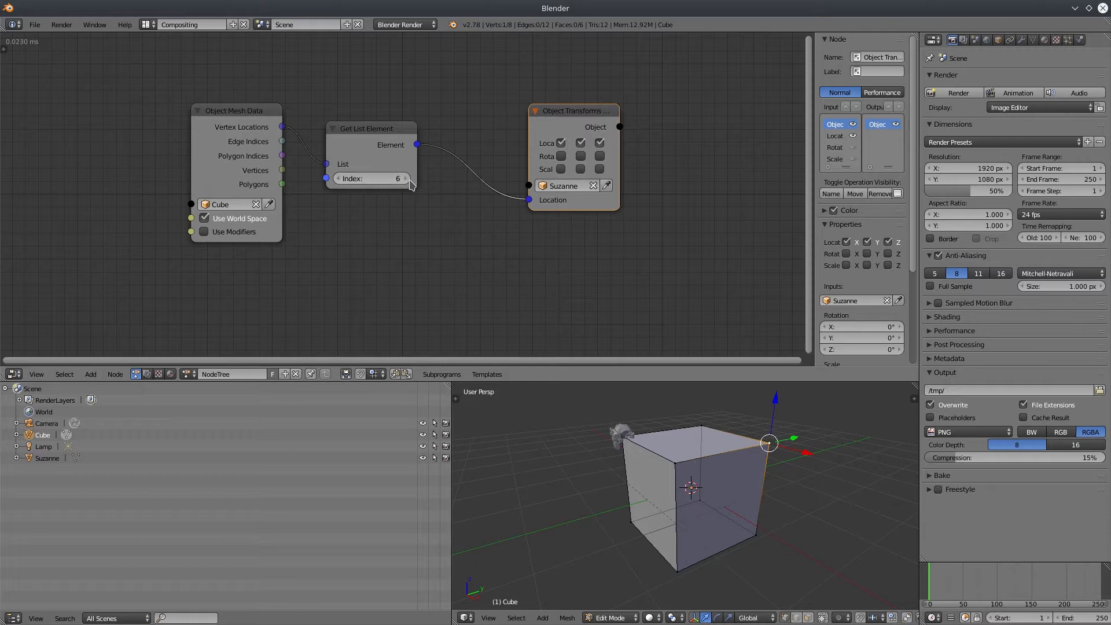
{"action": "left_click", "coordinate": [407, 179]}
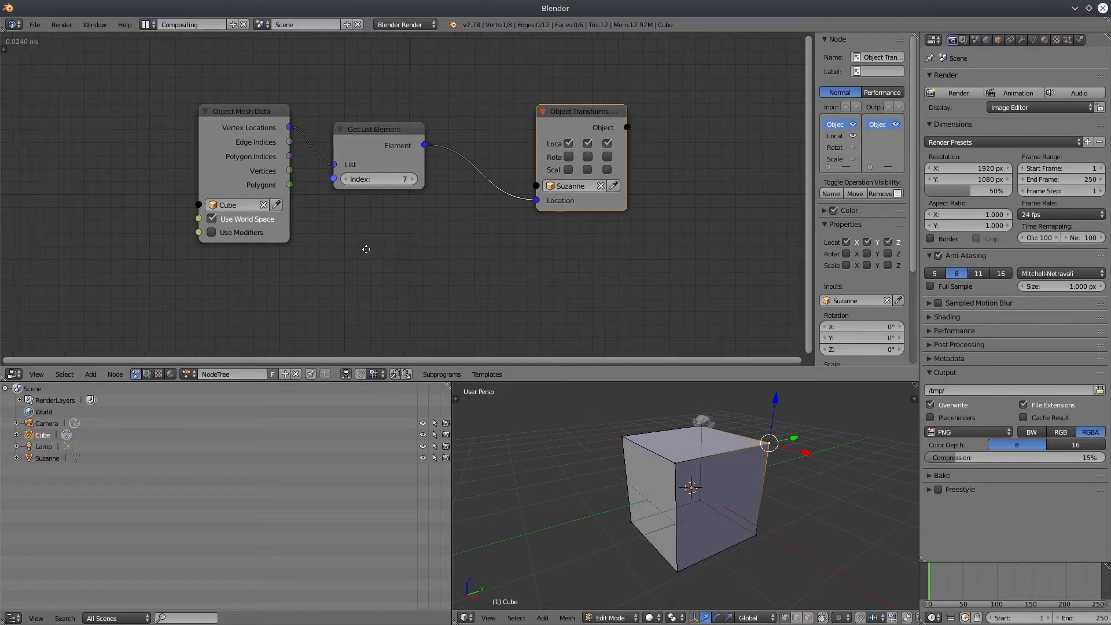
Cut the link from Get List Element to Location and set Suzanne's X location to 3.36
{"action": "left_click_drag", "start_coordinate": [226, 115], "coordinate": [183, 107]}
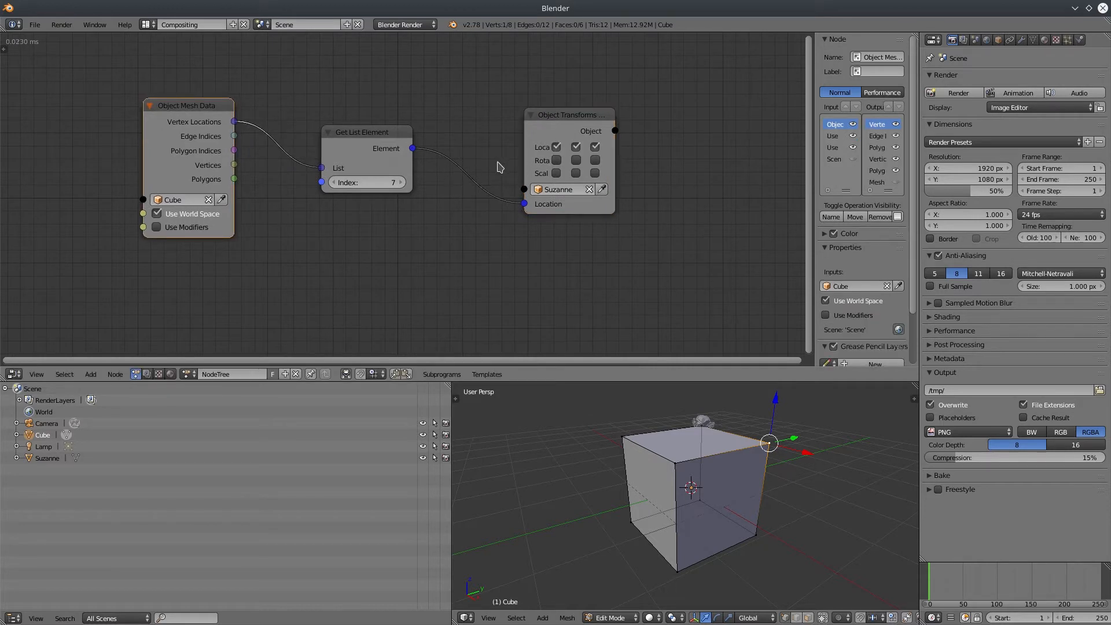
{"action": "right_click_drag", "start_coordinate": [504, 158], "coordinate": [504, 313], "text": "ctrl"}
{"action": "left_click_drag", "start_coordinate": [554, 219], "coordinate": [631, 219]}
{"action": "middle_click_drag", "start_coordinate": [611, 502], "coordinate": [683, 510]}
{"action": "middle_click_drag", "start_coordinate": [356, 294], "coordinate": [373, 255]}
Add an Object Instancer node below the Object Mesh Data node and choose Suzanne as its source object
{"action": "left_click", "coordinate": [92, 375]}
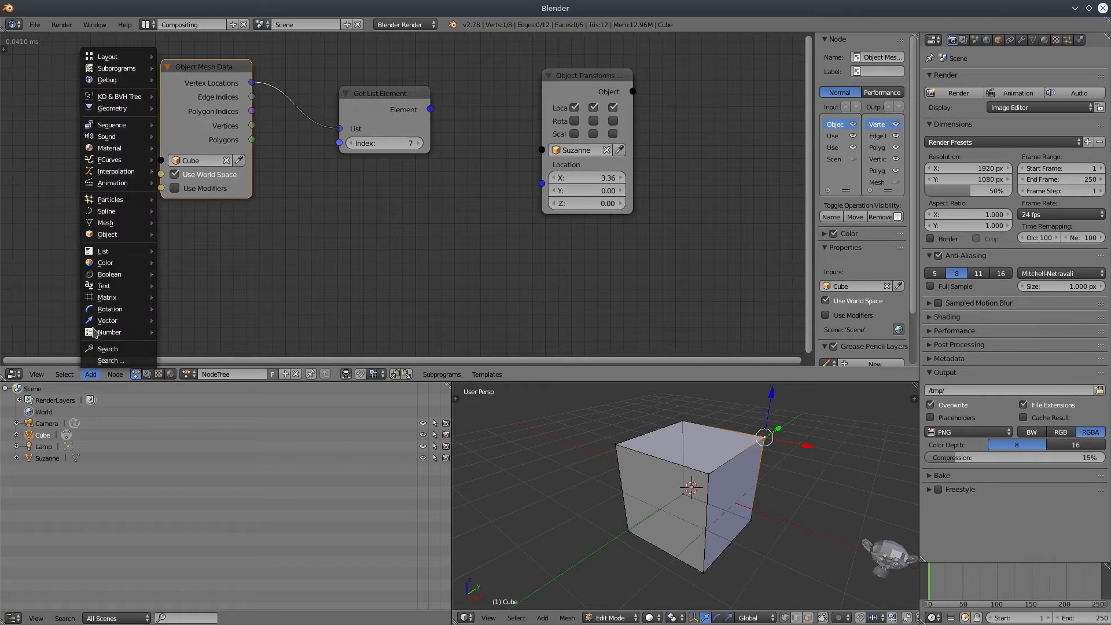
{"action": "mouse_move", "coordinate": [121, 234]}
{"action": "left_click", "coordinate": [188, 492]}
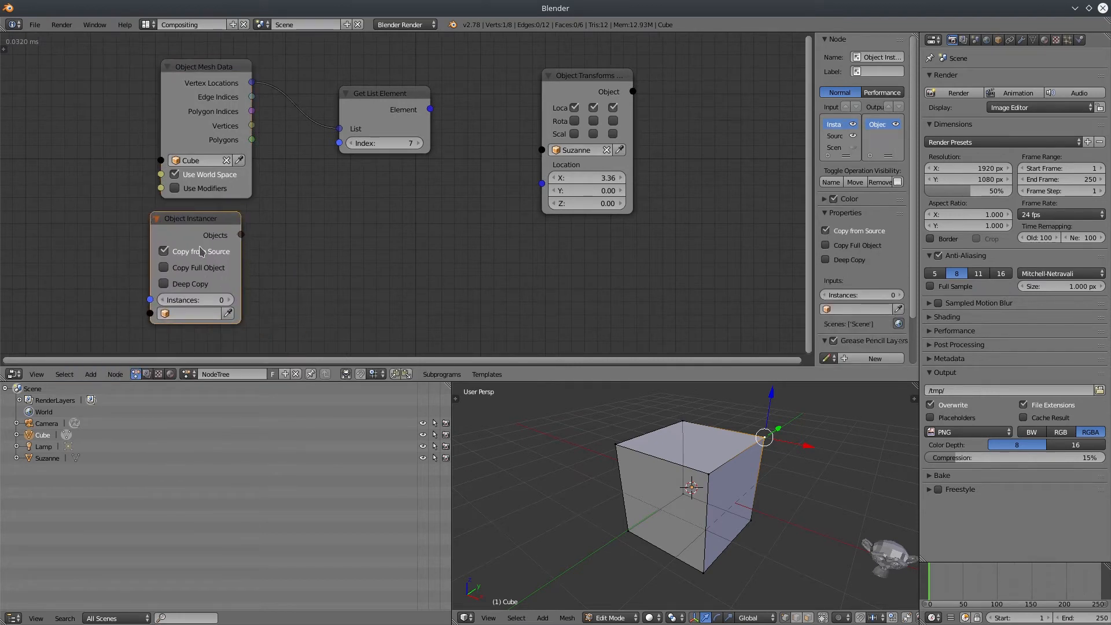
{"action": "left_click", "coordinate": [197, 313]}
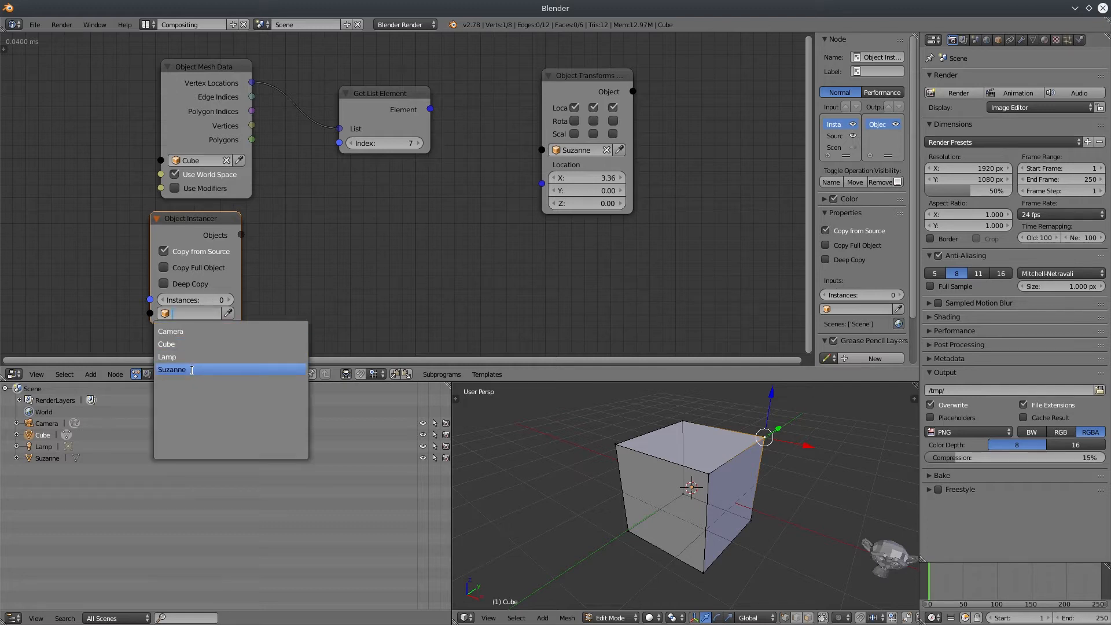
{"action": "left_click", "coordinate": [192, 370]}
Hide the Suzanne object and set the Object Instancer's instances to 8
{"action": "left_click", "coordinate": [424, 458]}
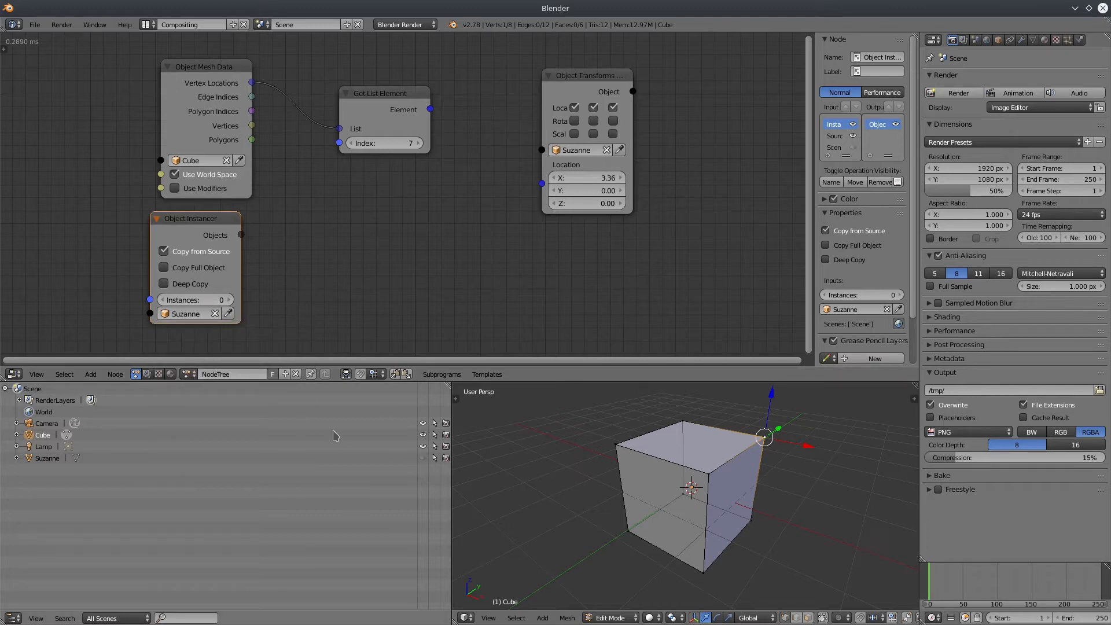
{"action": "left_click", "coordinate": [186, 302]}
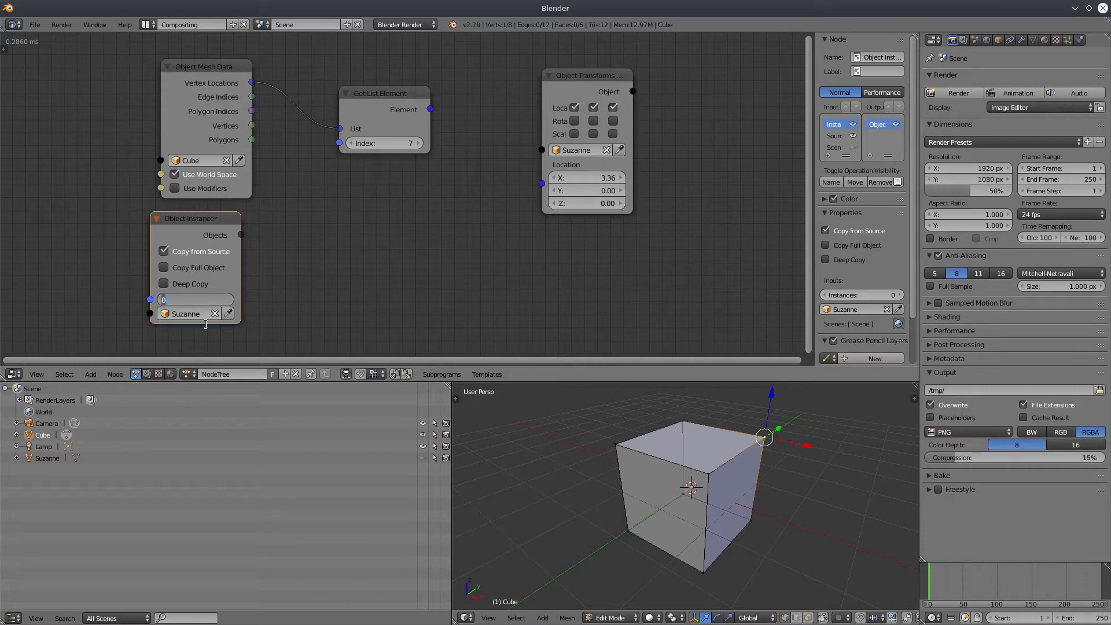
{"action": "type", "text": "8"}
{"action": "key", "text": "Return"}
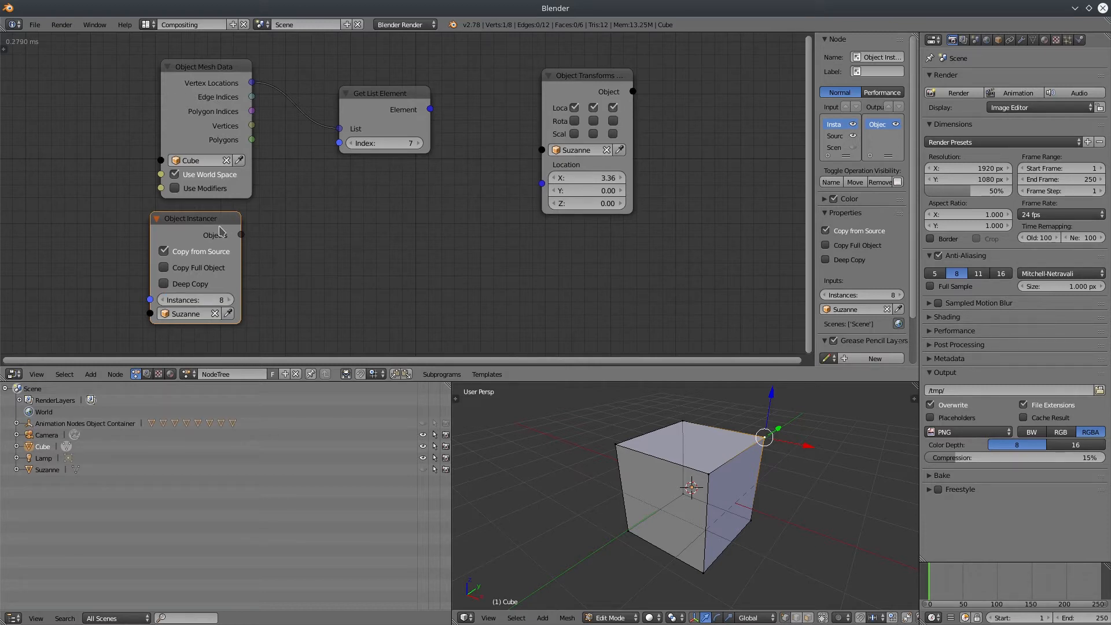
Duplicate the Get List Element node below the original and feed it the Object Instancer's Objects list
{"action": "left_click", "coordinate": [366, 95]}
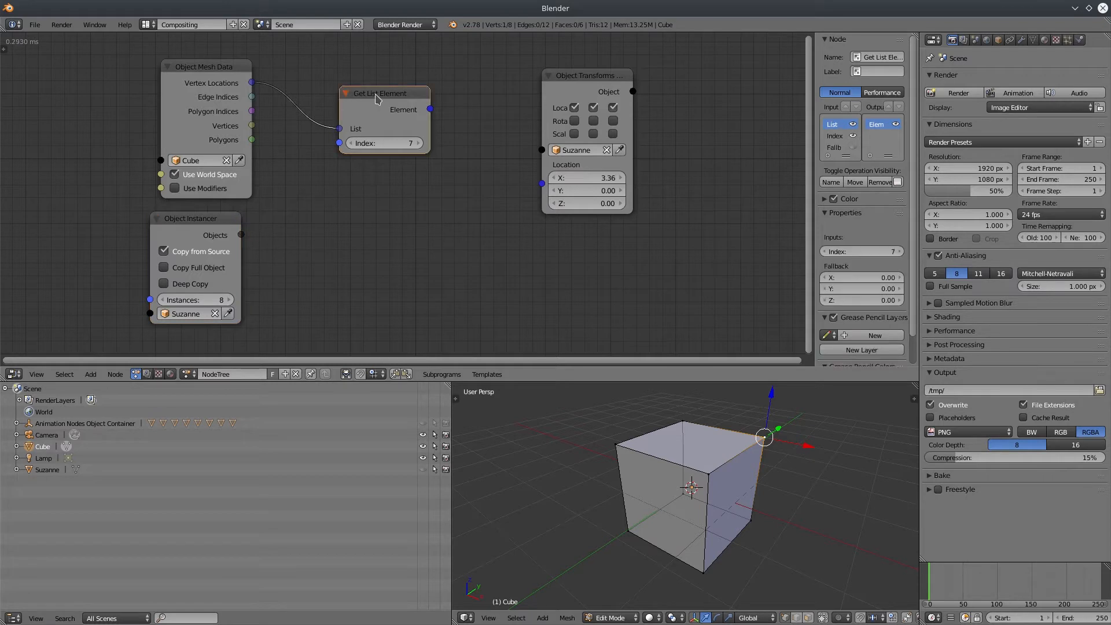
{"action": "key", "text": "shift+d"}
{"action": "left_click", "coordinate": [365, 231]}
{"action": "left_click_drag", "start_coordinate": [240, 235], "coordinate": [339, 264]}
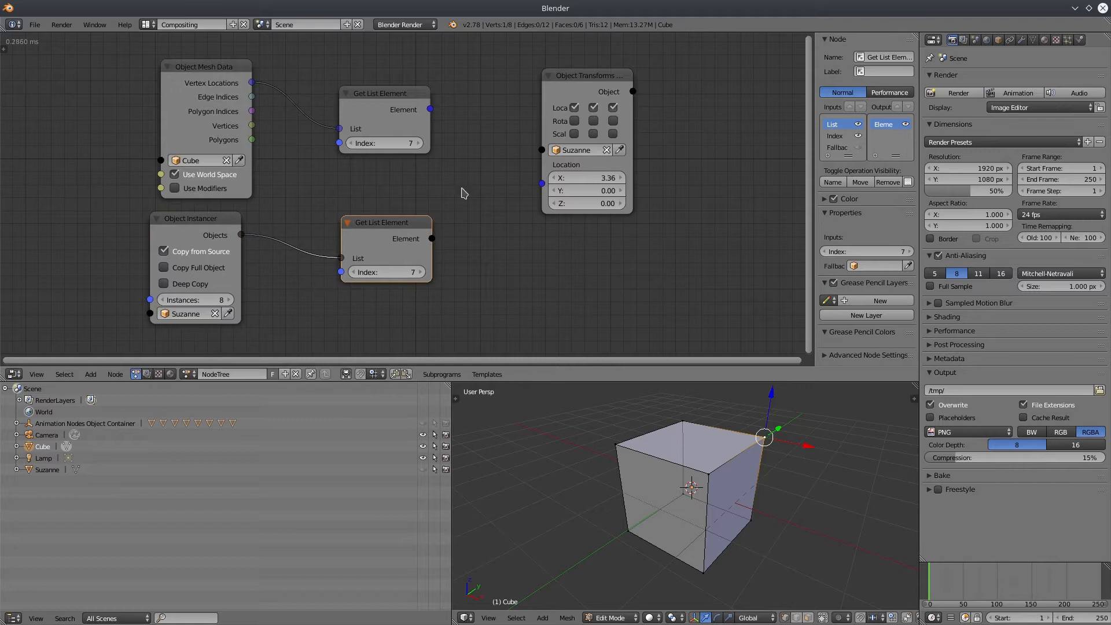
Link the object list element to Object and the vertex list element to Location on the Object Transforms node, spacing that node further out
{"action": "left_click_drag", "start_coordinate": [432, 238], "coordinate": [542, 150]}
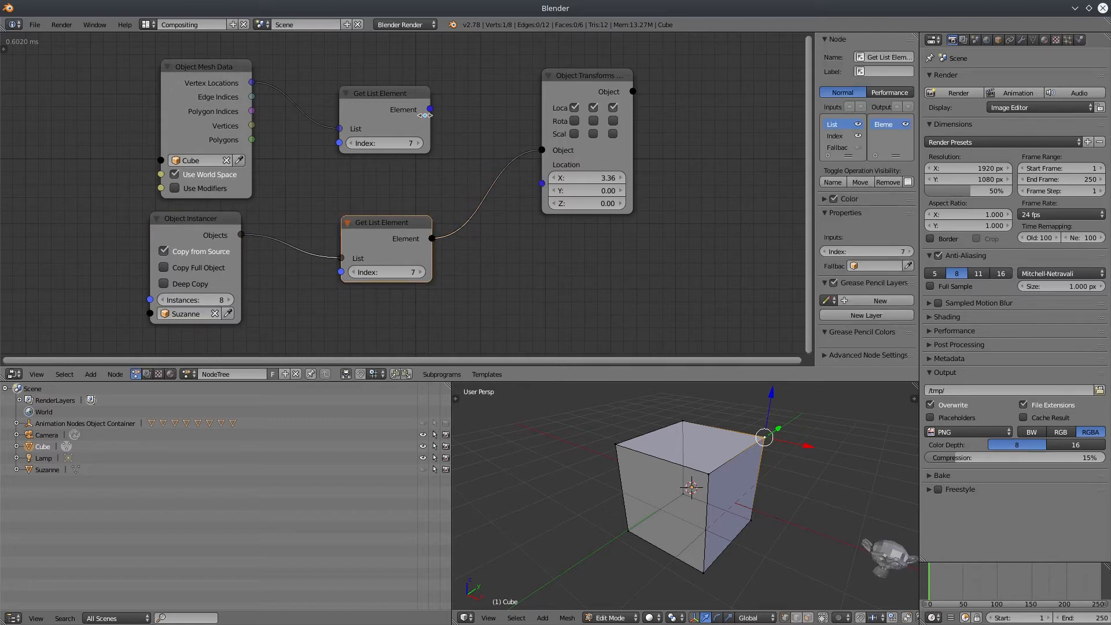
{"action": "left_click_drag", "start_coordinate": [431, 110], "coordinate": [538, 190]}
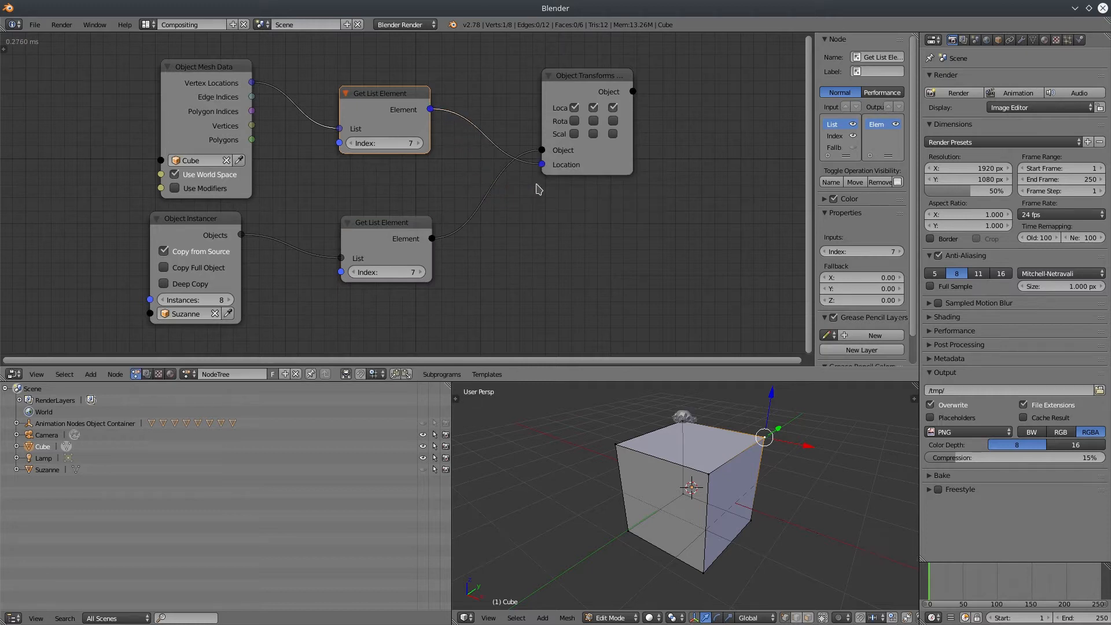
{"action": "left_click_drag", "start_coordinate": [568, 104], "coordinate": [634, 105]}
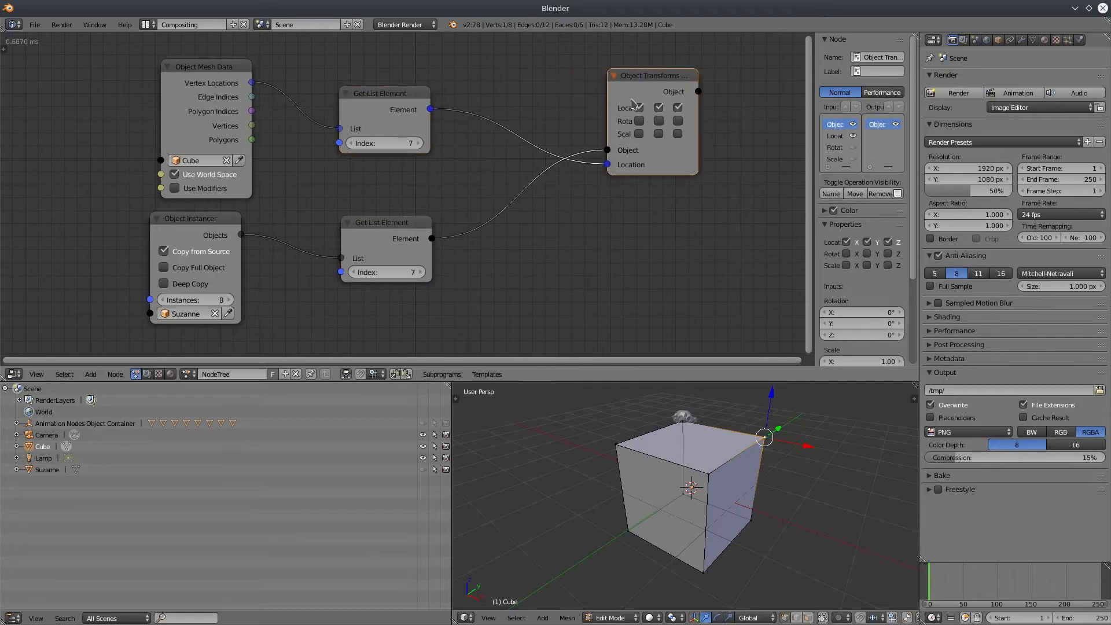
Set the index of both Get List Element nodes to 0
{"action": "left_click", "coordinate": [391, 146]}
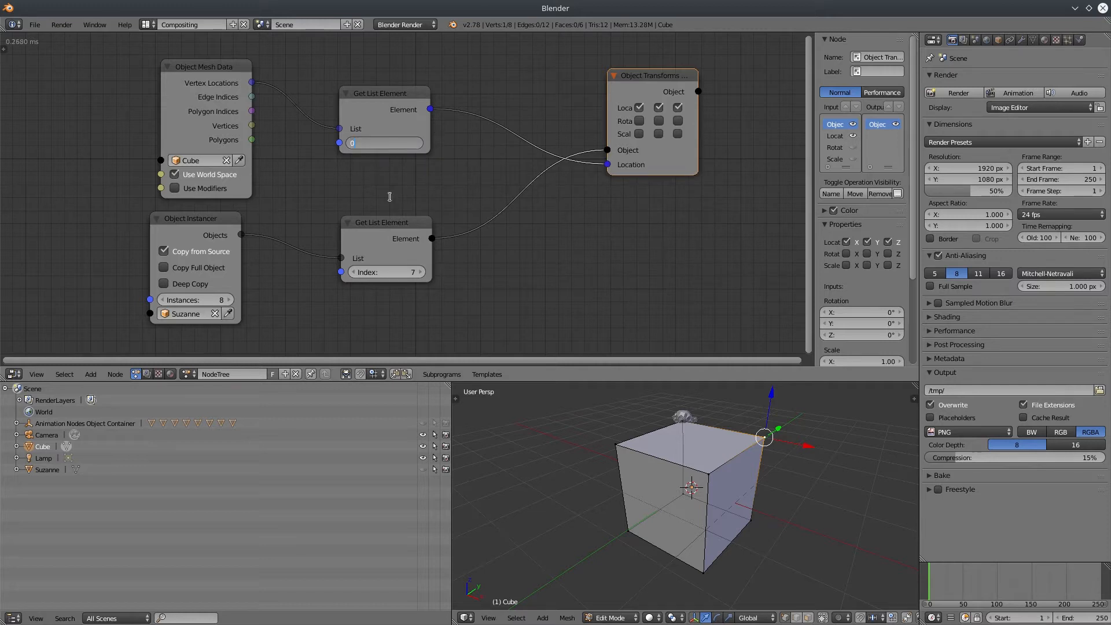
{"action": "type", "text": "0"}
{"action": "key", "text": "Return"}
{"action": "key", "text": "Return"}
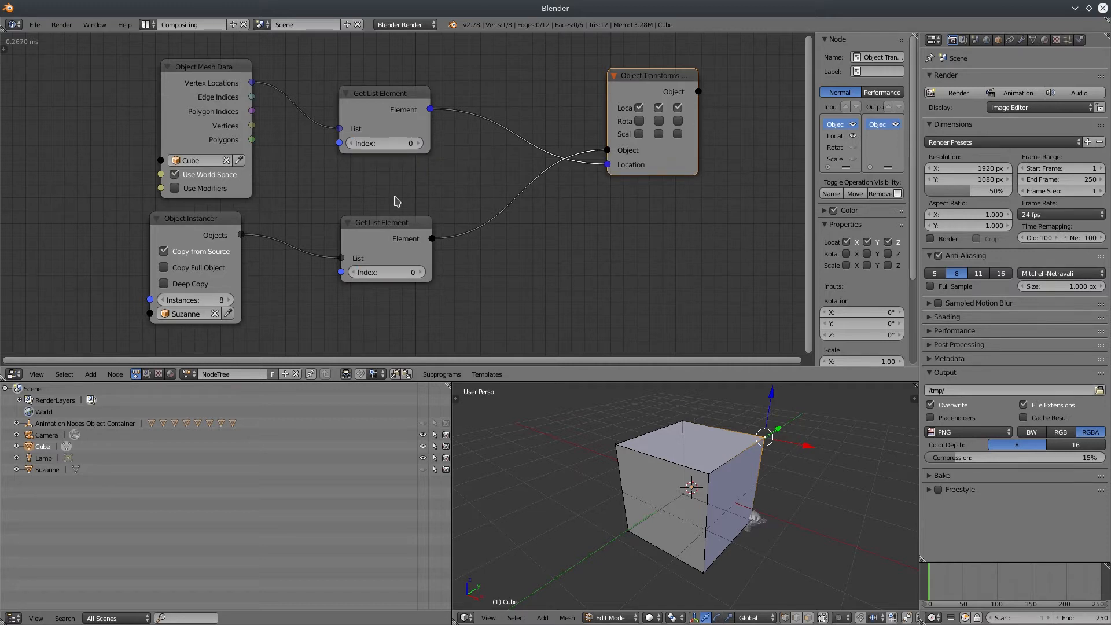
{"action": "middle_click_drag", "start_coordinate": [724, 492], "coordinate": [654, 516]}
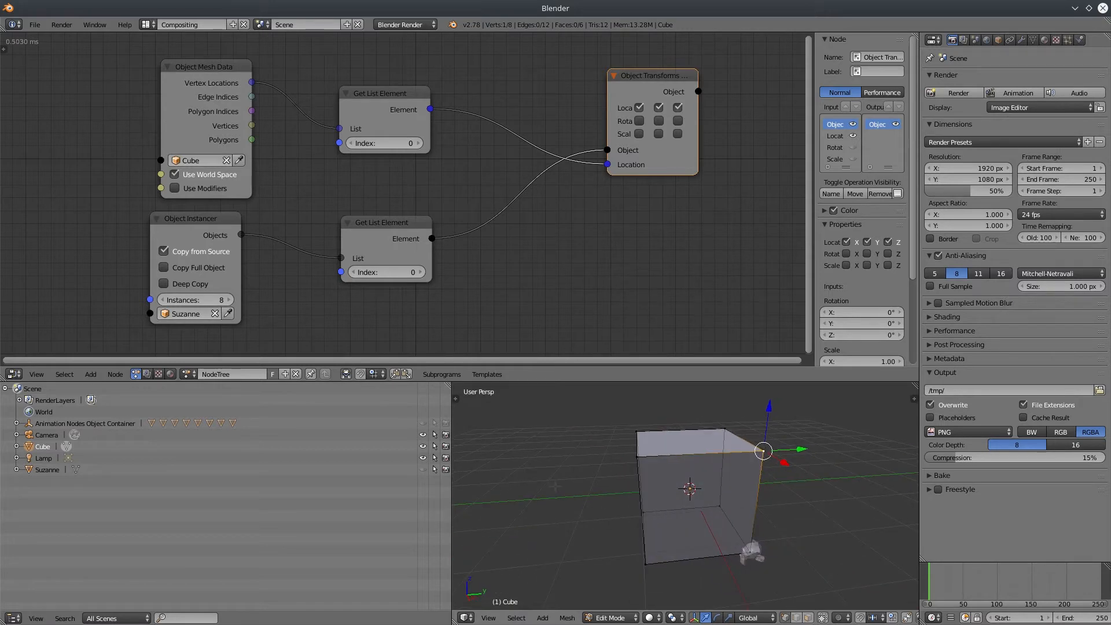
Set both Get List Element indices to 1, and raise both to 2
{"action": "left_click", "coordinate": [395, 145]}
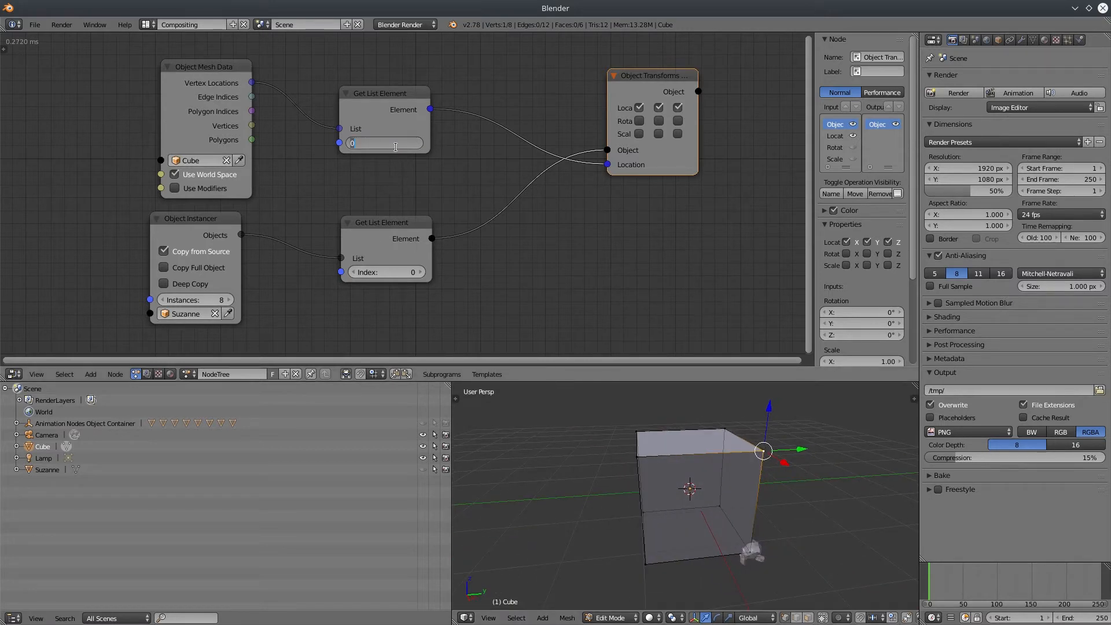
{"action": "key", "text": "Return"}
{"action": "left_click", "coordinate": [396, 272]}
{"action": "type", "text": "1"}
{"action": "key", "text": "Return"}
{"action": "key", "text": "Return"}
{"action": "left_click", "coordinate": [400, 271]}
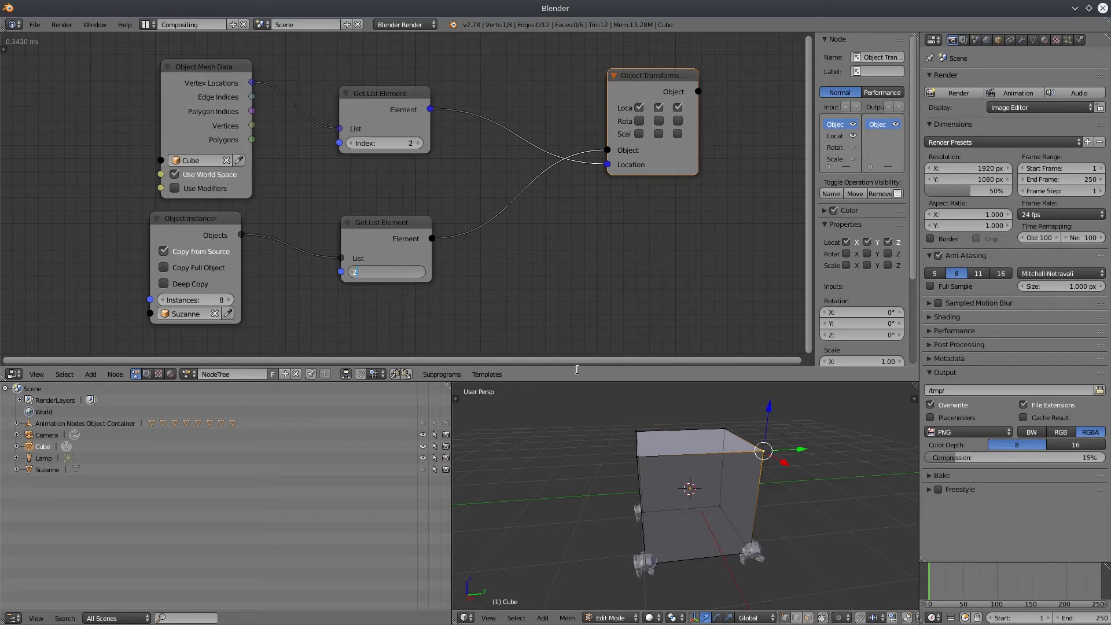
{"action": "key", "text": "Return"}
{"action": "middle_click_drag", "start_coordinate": [584, 501], "coordinate": [642, 475]}
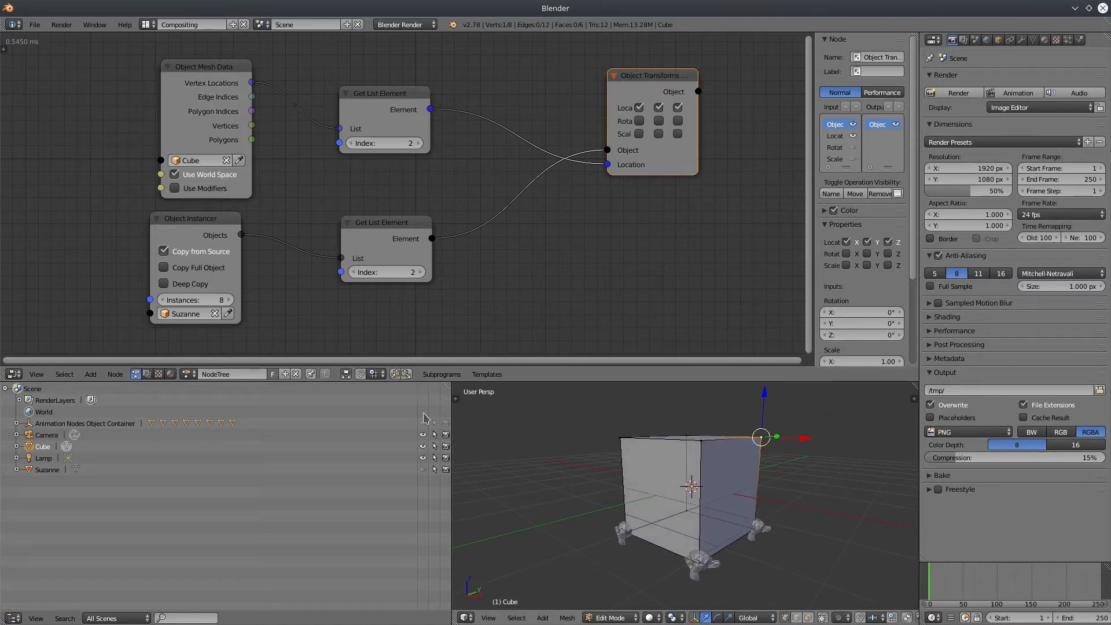
Add an Integer Input node before the other nodes and link it to the Index of both Get List Element nodes
{"action": "left_click", "coordinate": [91, 375]}
{"action": "mouse_move", "coordinate": [116, 331]}
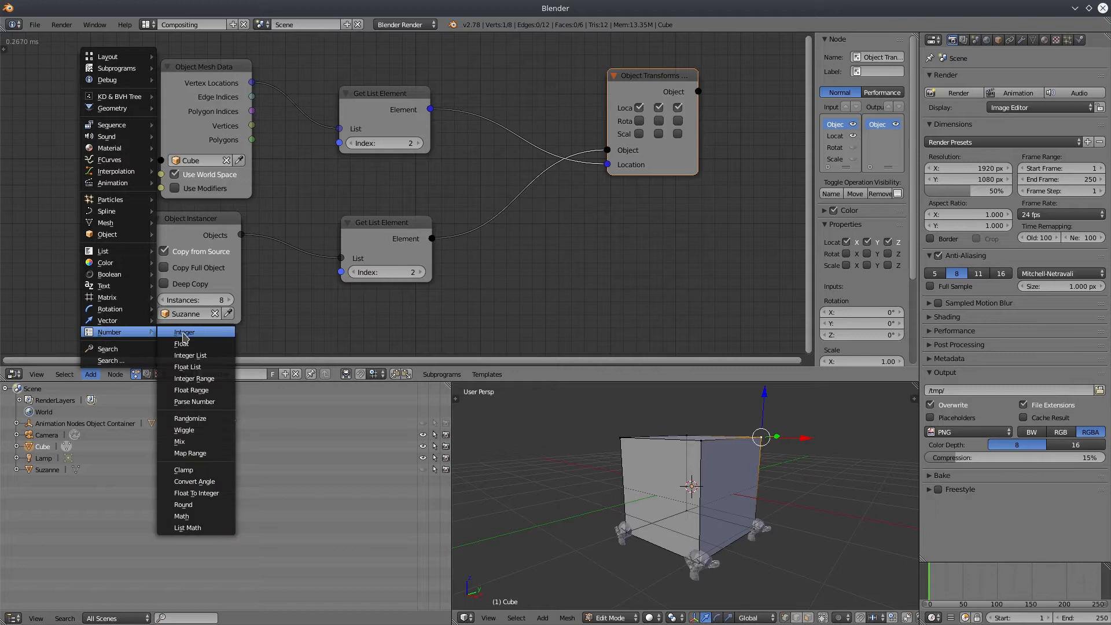
{"action": "left_click", "coordinate": [183, 333]}
{"action": "left_click", "coordinate": [129, 202]}
{"action": "left_click_drag", "start_coordinate": [118, 194], "coordinate": [340, 143]}
{"action": "left_click_drag", "start_coordinate": [120, 196], "coordinate": [341, 272]}
{"action": "middle_click_drag", "start_coordinate": [335, 295], "coordinate": [460, 296]}
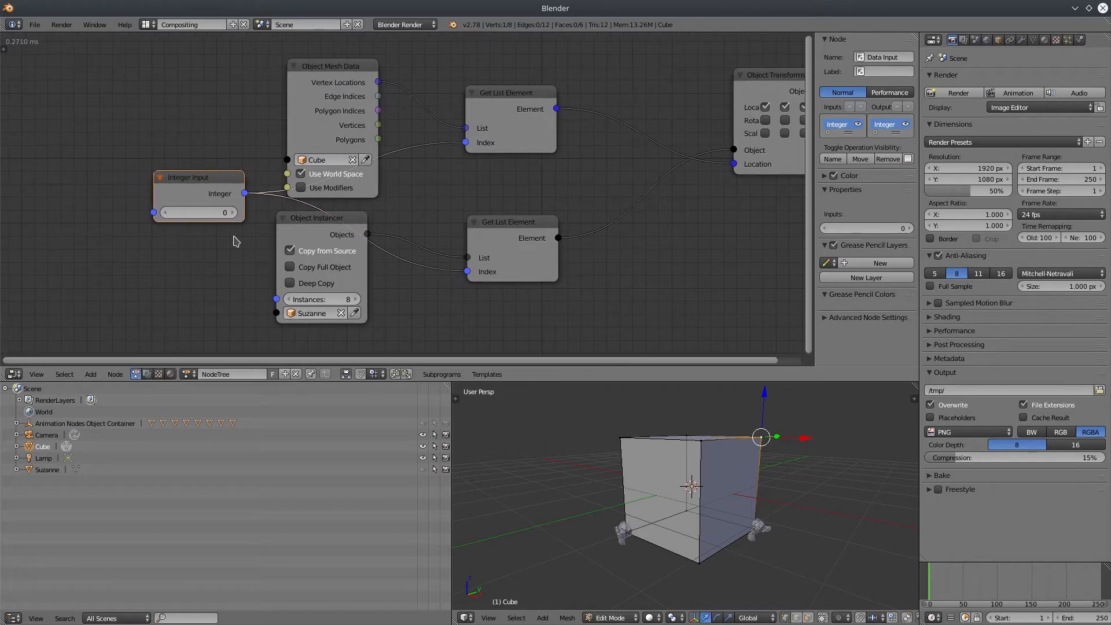
Raise the Integer Input value one at a time from 0 to 7 and move its node further from the others
{"action": "left_click", "coordinate": [231, 213]}
{"action": "left_click", "coordinate": [231, 213]}
{"action": "left_click", "coordinate": [231, 214]}
{"action": "left_click", "coordinate": [231, 214]}
{"action": "left_click", "coordinate": [231, 213]}
{"action": "left_click", "coordinate": [231, 213]}
{"action": "left_click", "coordinate": [231, 214]}
{"action": "middle_click_drag", "start_coordinate": [519, 435], "coordinate": [752, 470]}
{"action": "left_click_drag", "start_coordinate": [197, 181], "coordinate": [162, 182]}
Switch the cube to Object Mode and move it away from the instanced Suzannes in a maximized 3D view
{"action": "key", "text": "Tab"}
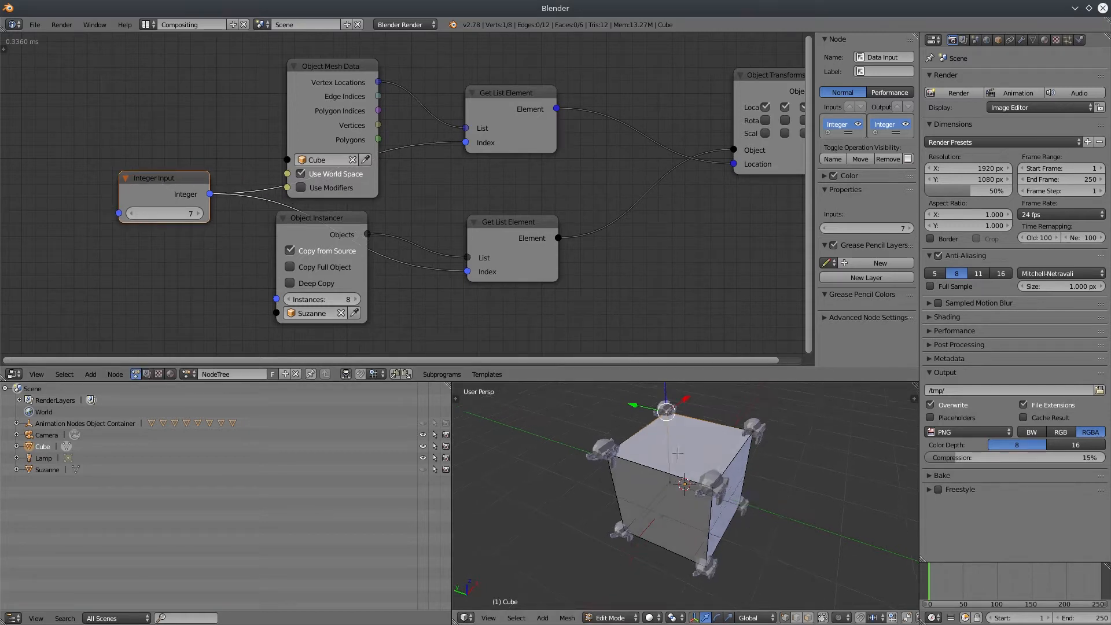
{"action": "key", "text": "shift+space"}
{"action": "key", "text": "g"}
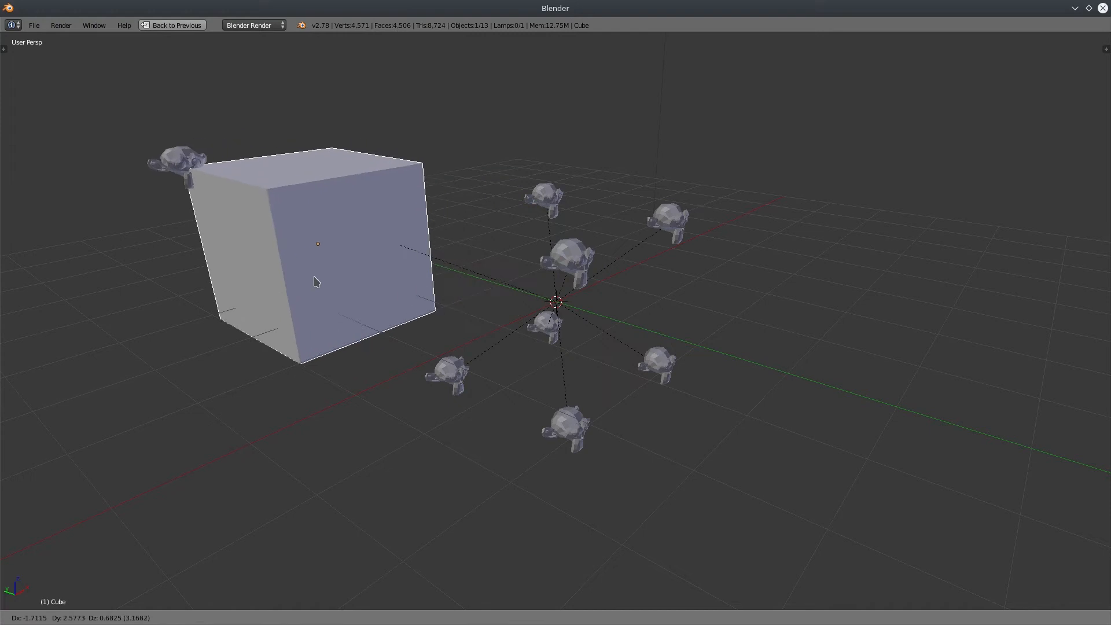
{"action": "left_click", "coordinate": [226, 336]}
Select the cube, move it once more, and restore the multi-editor layout
{"action": "middle_click_drag", "start_coordinate": [300, 442], "coordinate": [383, 466]}
{"action": "scroll", "coordinate": [429, 457], "scroll_direction": "down", "scroll_amount": 3}
{"action": "right_click", "coordinate": [264, 336]}
{"action": "right_click", "coordinate": [326, 388]}
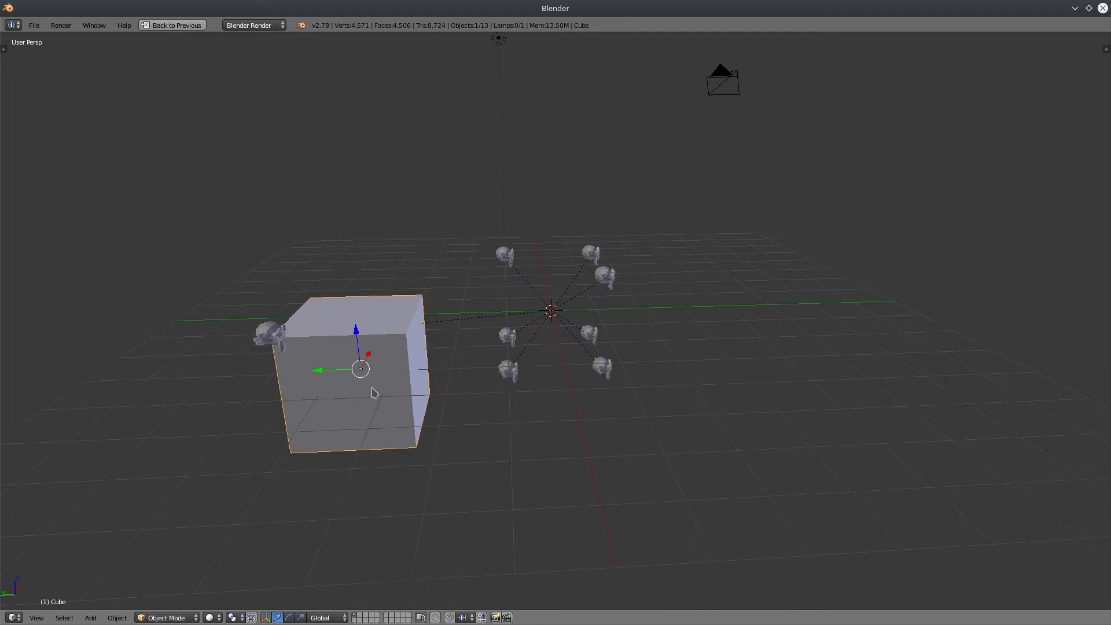
{"action": "key", "text": "g"}
{"action": "left_click", "coordinate": [366, 343]}
{"action": "middle_click_drag", "start_coordinate": [605, 405], "coordinate": [560, 420]}
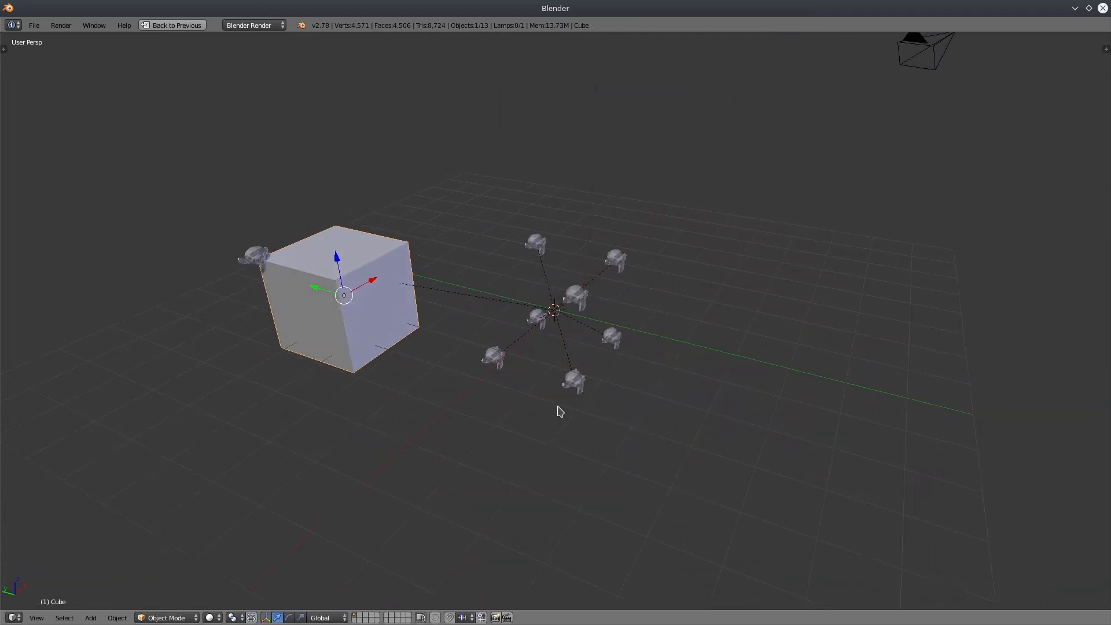
{"action": "key", "text": "ctrl+Up"}
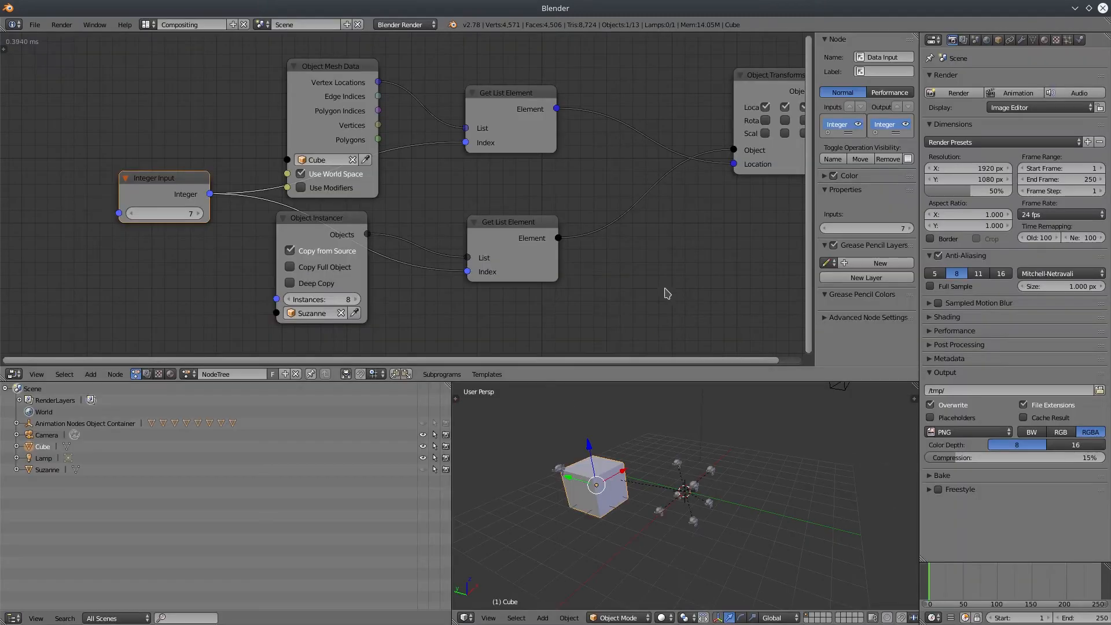
Reset the Integer Input value to 0 and raise it one at a time to 7
{"action": "left_click", "coordinate": [150, 215]}
{"action": "key", "text": "Return"}
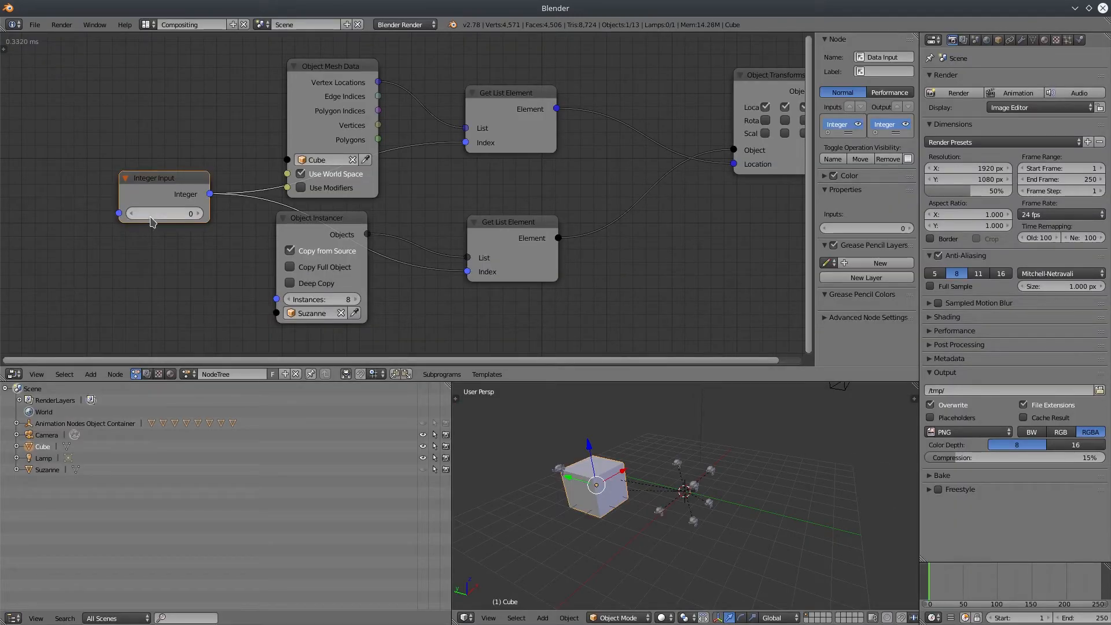
{"action": "left_click", "coordinate": [200, 215]}
{"action": "left_click", "coordinate": [200, 215]}
{"action": "left_click", "coordinate": [201, 215]}
{"action": "left_click", "coordinate": [201, 216]}
{"action": "left_click", "coordinate": [200, 216]}
Move the cube to the opposite side of the origin, away from its instanced Suzannes
{"action": "middle_click_drag", "start_coordinate": [539, 438], "coordinate": [703, 504]}
{"action": "scroll", "coordinate": [617, 469], "scroll_direction": "up", "scroll_amount": 3}
{"action": "key", "text": "g"}
{"action": "left_click", "coordinate": [842, 463]}
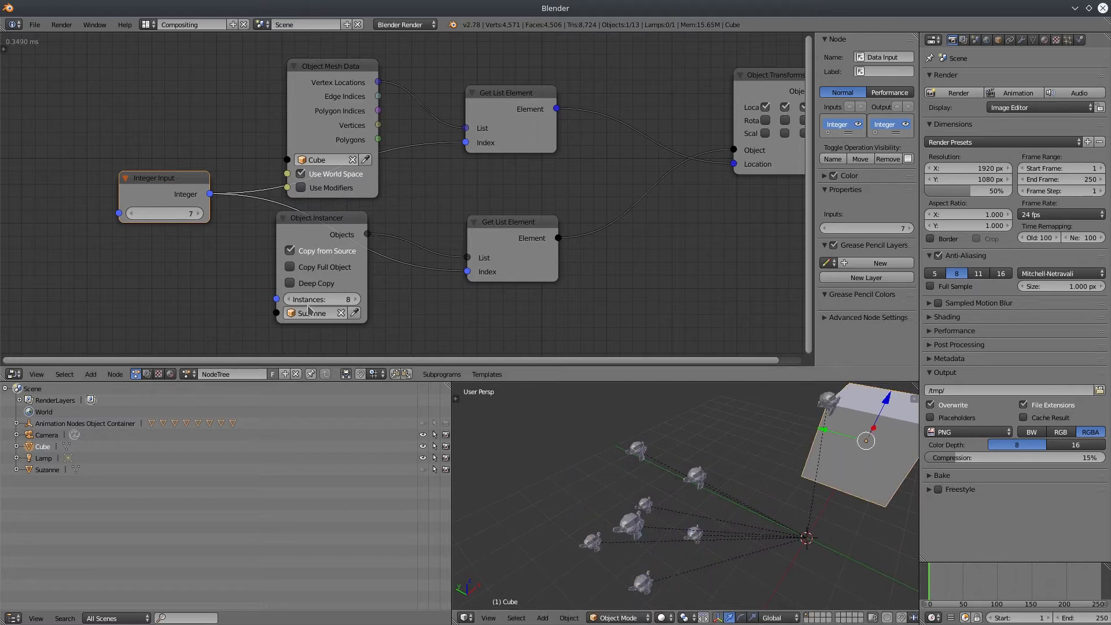
Run the Integer Input through the vertex indices again, ending at 7, and frame the cube in the 3D view
{"action": "left_click", "coordinate": [182, 216]}
{"action": "type", "text": "6"}
{"action": "key", "text": "Return"}
{"action": "left_click", "coordinate": [199, 214]}
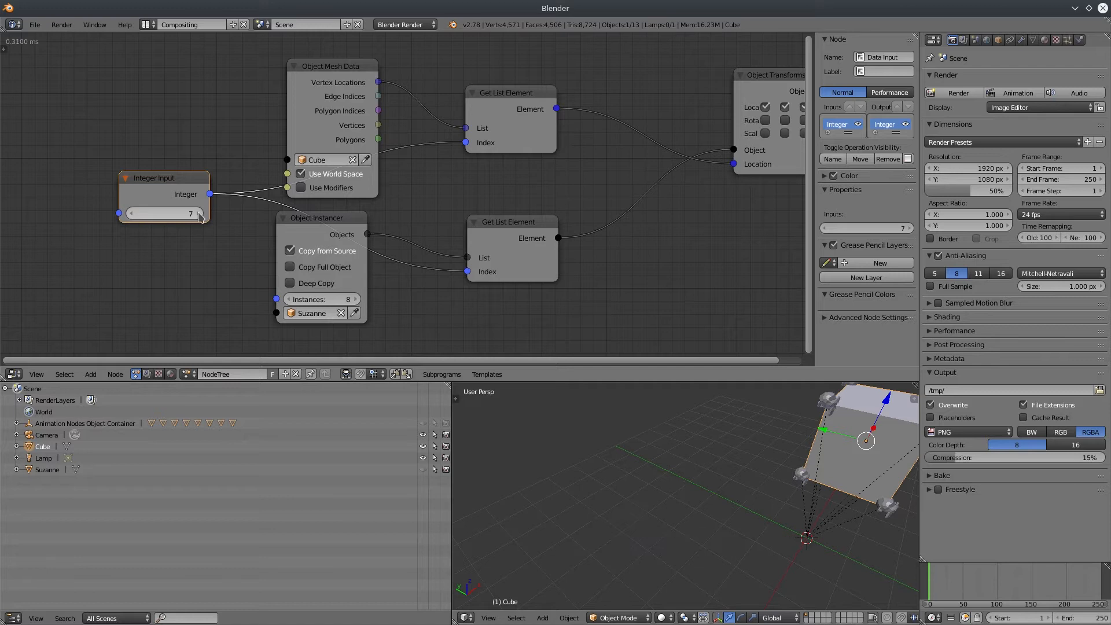
{"action": "middle_click_drag", "start_coordinate": [628, 426], "coordinate": [731, 495]}
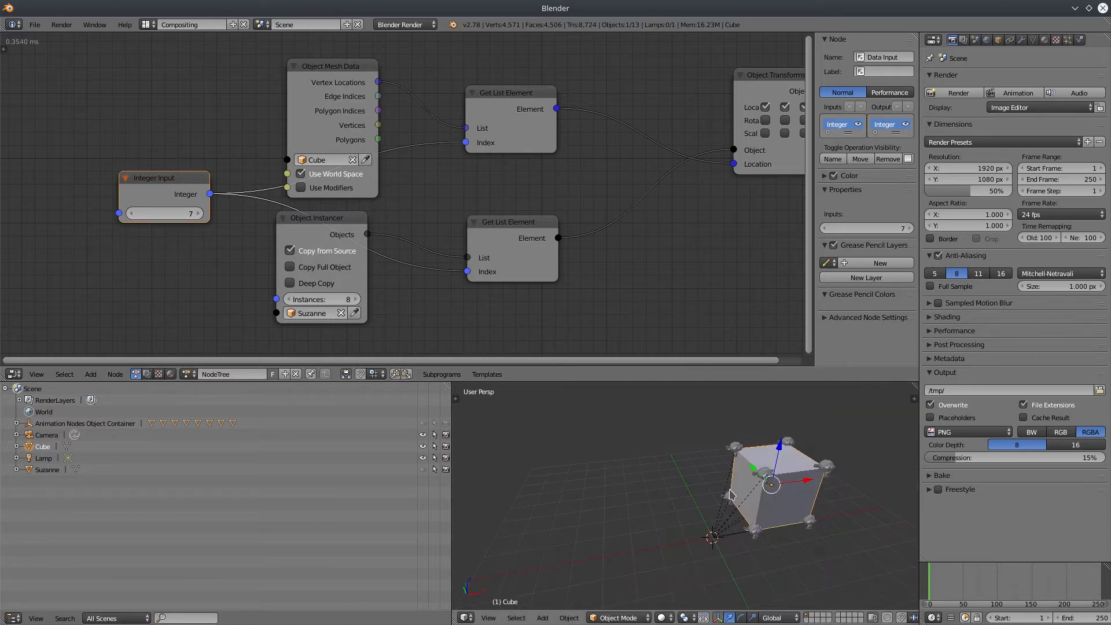
{"action": "key", "text": "KP_Decimal"}
{"action": "scroll", "coordinate": [786, 494], "scroll_direction": "down", "scroll_amount": 5}
{"action": "middle_click_drag", "start_coordinate": [643, 515], "coordinate": [662, 495]}
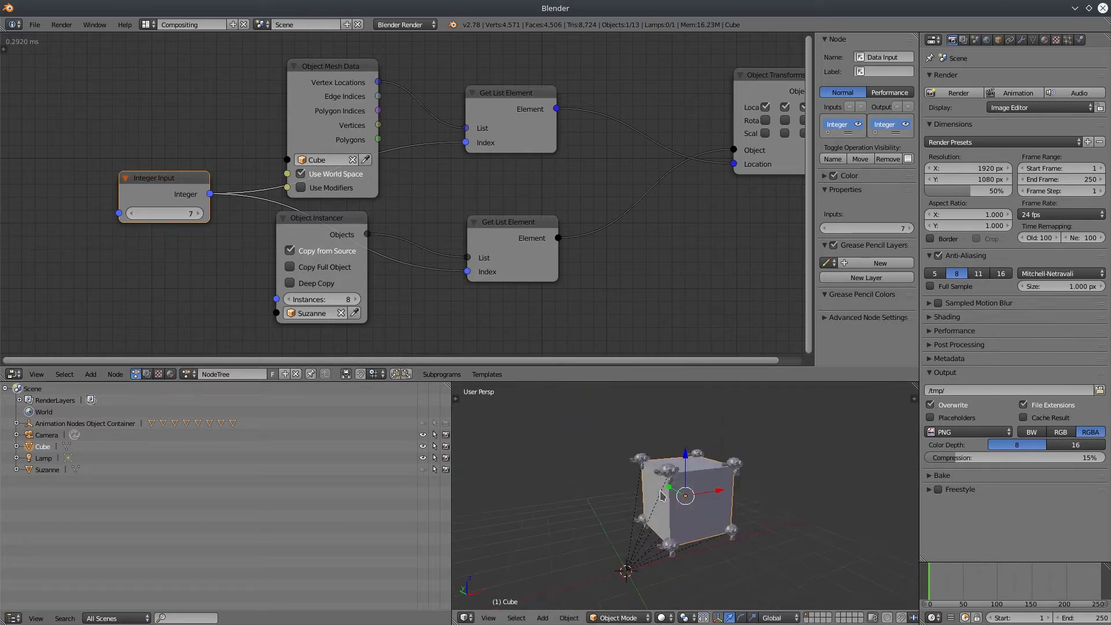
Raise the Integer Input value to 20, and reset it to 0
{"action": "left_click_drag", "start_coordinate": [174, 189], "coordinate": [173, 188]}
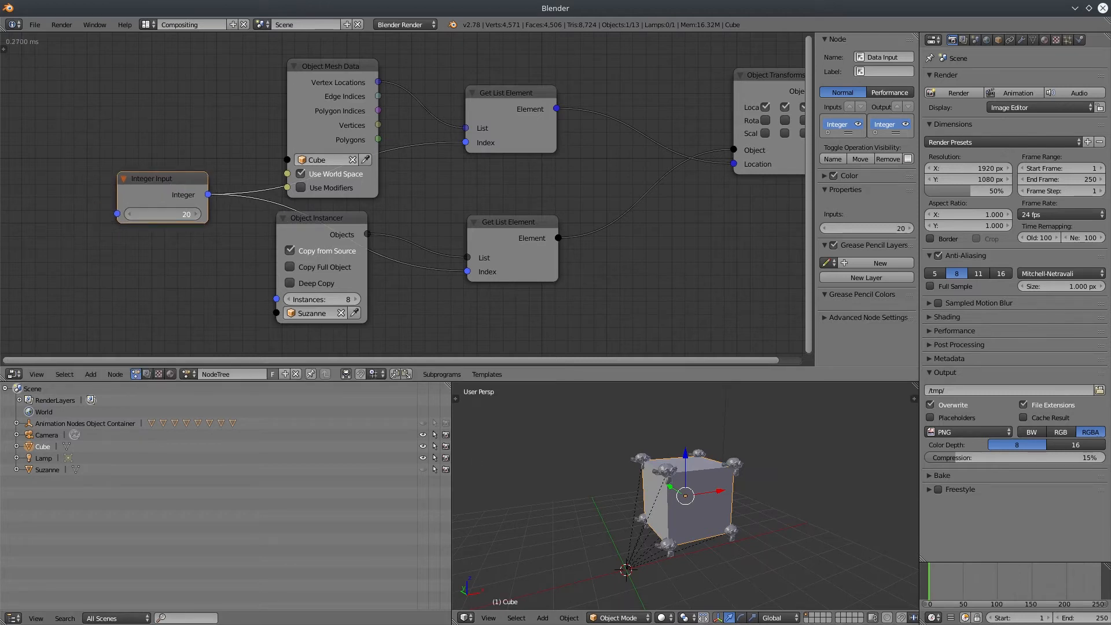
{"action": "left_click", "coordinate": [164, 215]}
{"action": "type", "text": "0"}
{"action": "key", "text": "Return"}
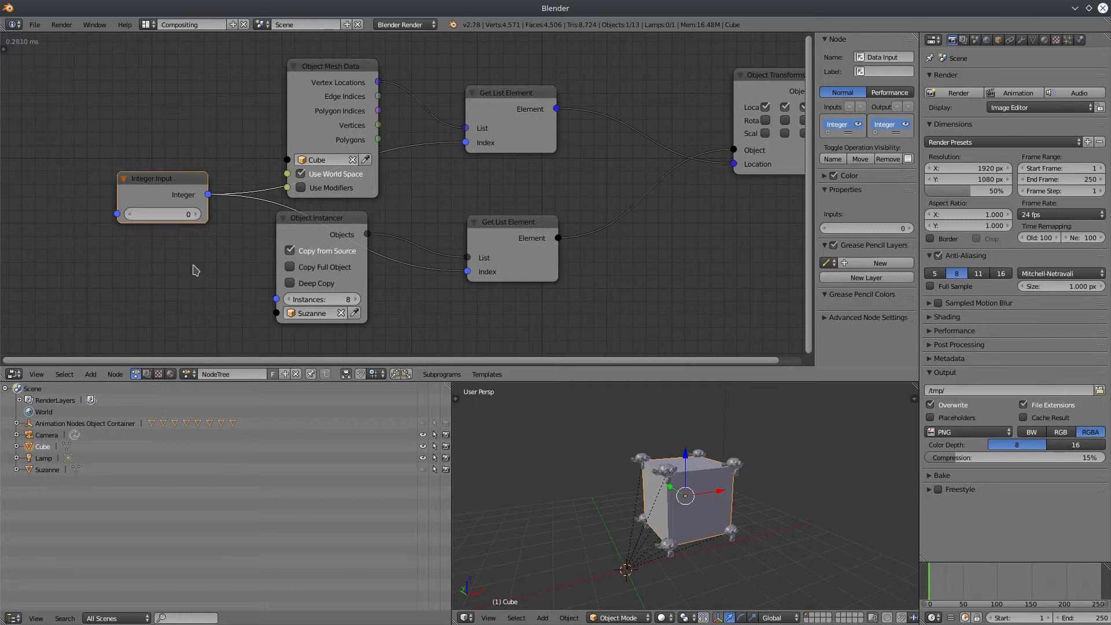
Add a Loop subprogram node in the empty space beyond the Object Transforms node
{"action": "middle_click_drag", "start_coordinate": [653, 222], "coordinate": [243, 211]}
{"action": "middle_click_drag", "start_coordinate": [419, 200], "coordinate": [367, 191]}
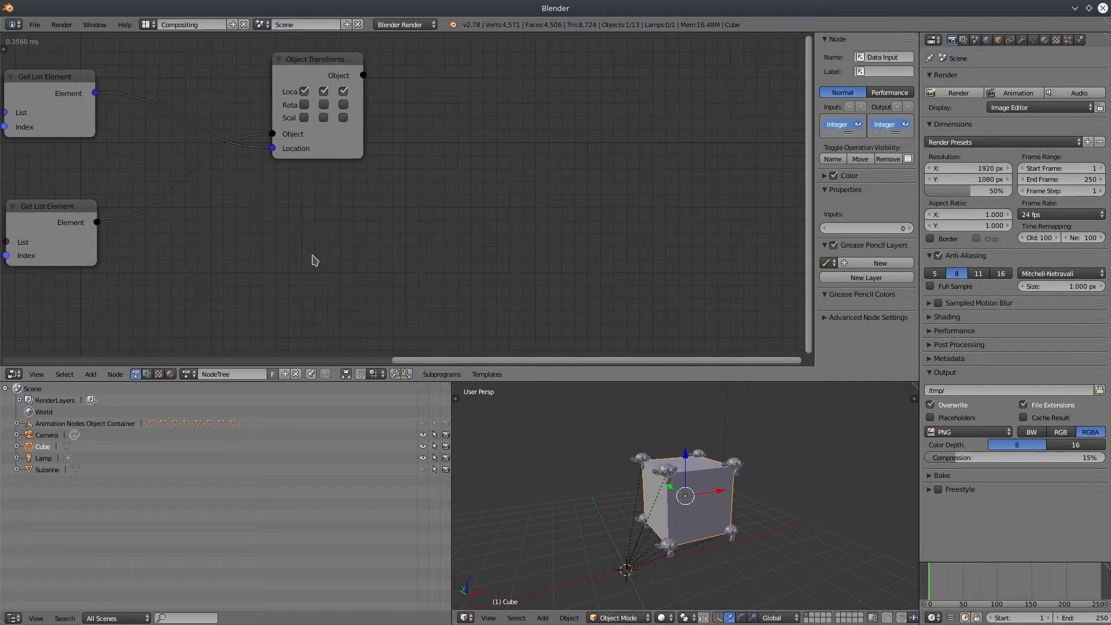
{"action": "left_click", "coordinate": [91, 375]}
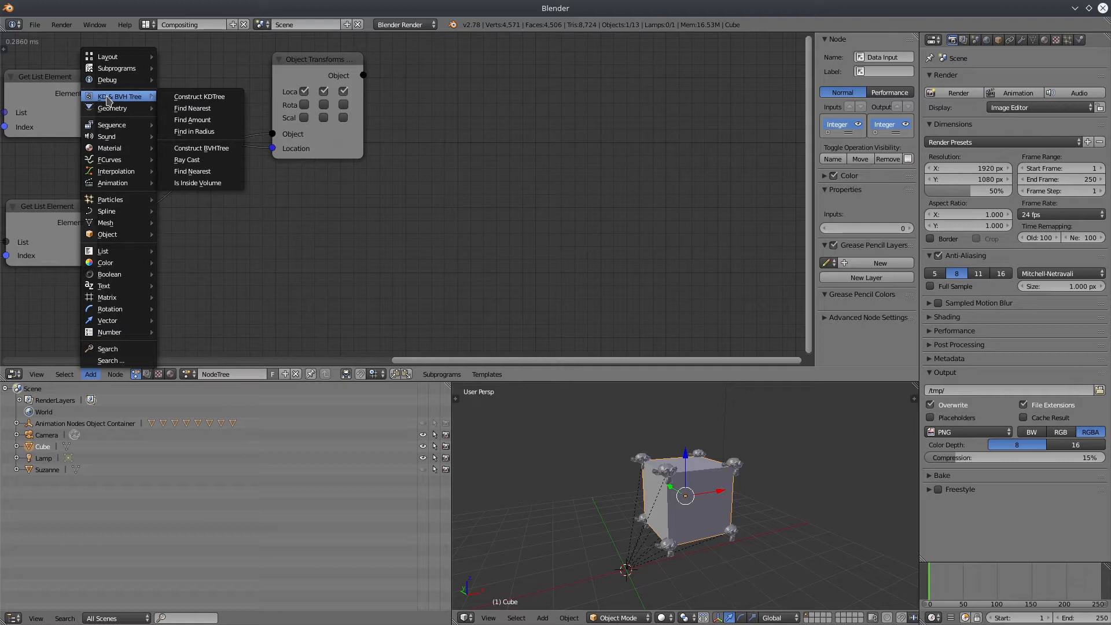
{"action": "mouse_move", "coordinate": [121, 69]}
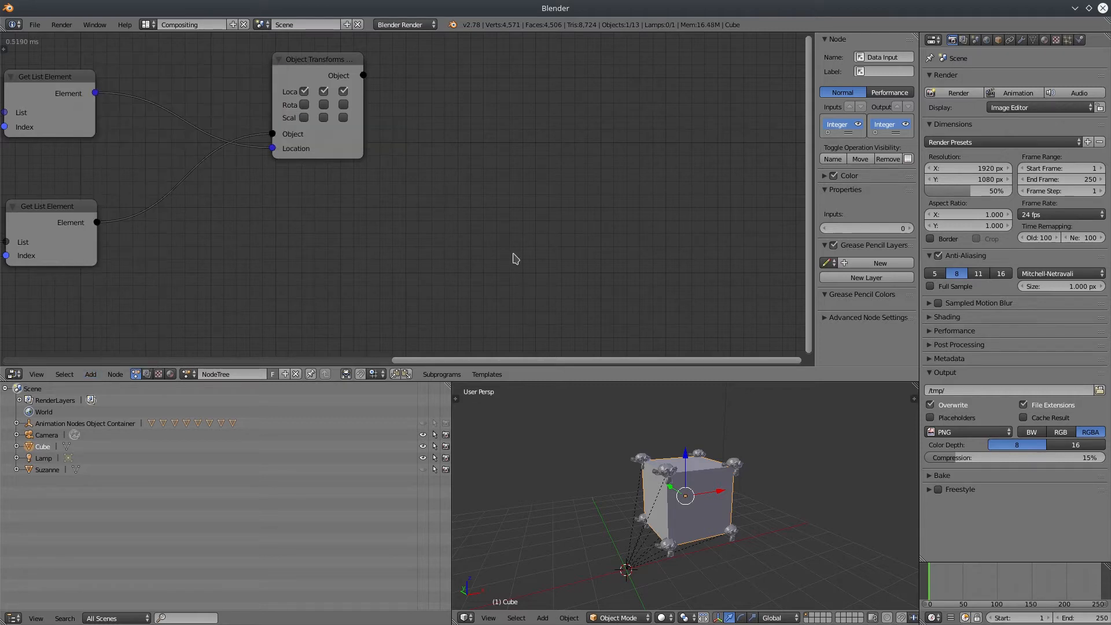
{"action": "left_click", "coordinate": [436, 384]}
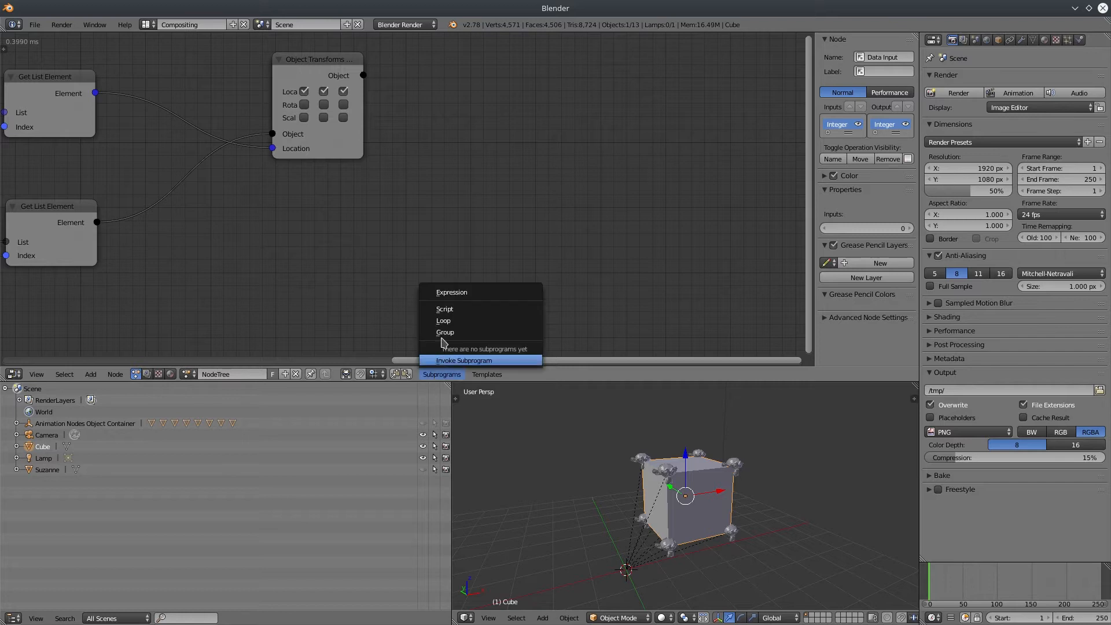
{"action": "left_click", "coordinate": [443, 319]}
{"action": "left_click", "coordinate": [467, 160]}
{"action": "middle_click_drag", "start_coordinate": [383, 228], "coordinate": [186, 224]}
{"action": "left_click_drag", "start_coordinate": [334, 169], "coordinate": [487, 169]}
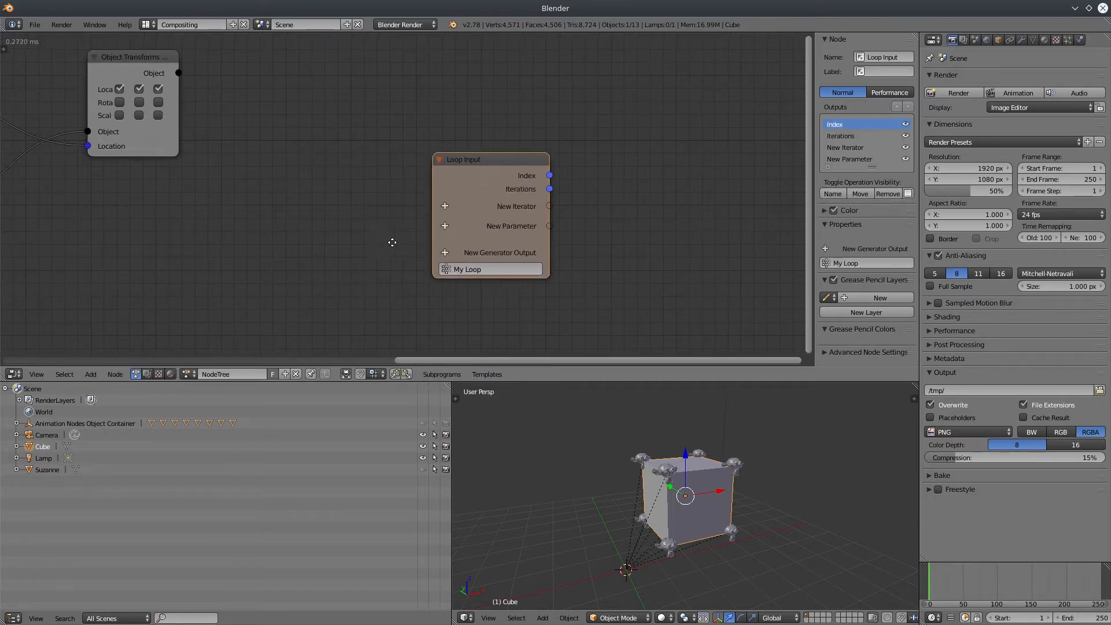
Create an Invoke Subprogram node for My Loop and place it above the Loop Input node
{"action": "middle_click_drag", "start_coordinate": [390, 243], "coordinate": [355, 221]}
{"action": "left_click_drag", "start_coordinate": [435, 146], "coordinate": [428, 142]}
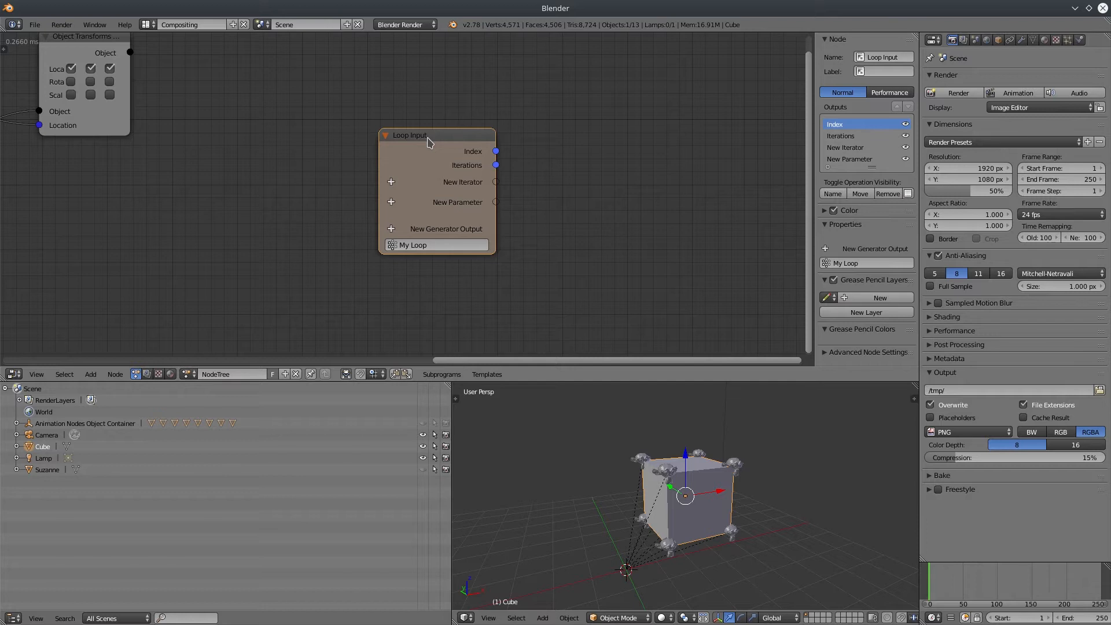
{"action": "left_click_drag", "start_coordinate": [429, 142], "coordinate": [433, 161]}
{"action": "key", "text": "w"}
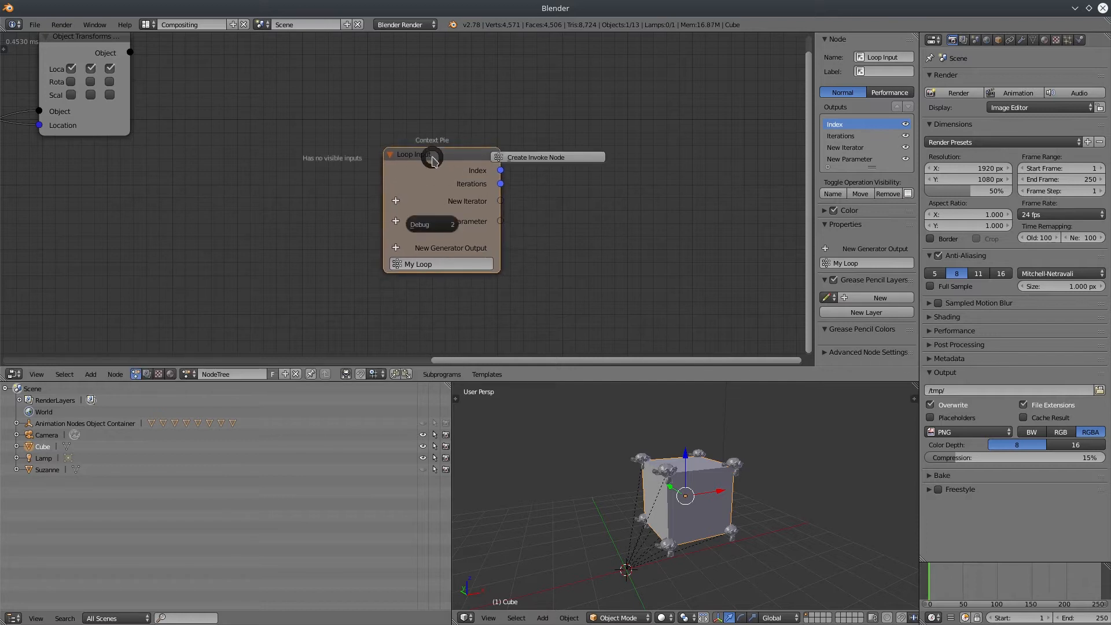
{"action": "left_click", "coordinate": [563, 158]}
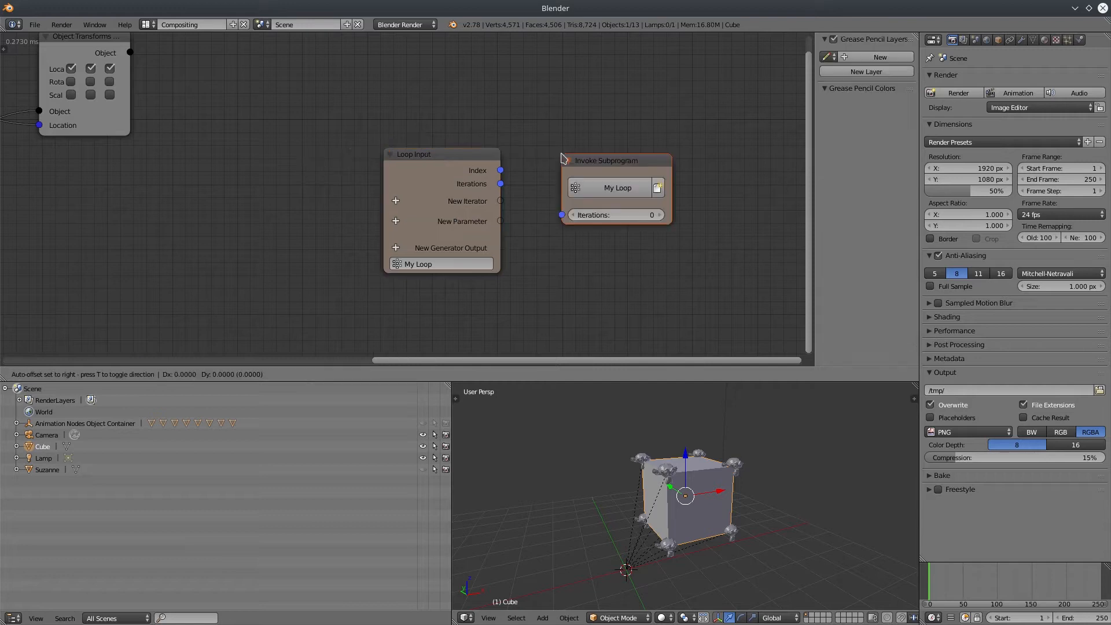
{"action": "left_click", "coordinate": [388, 64]}
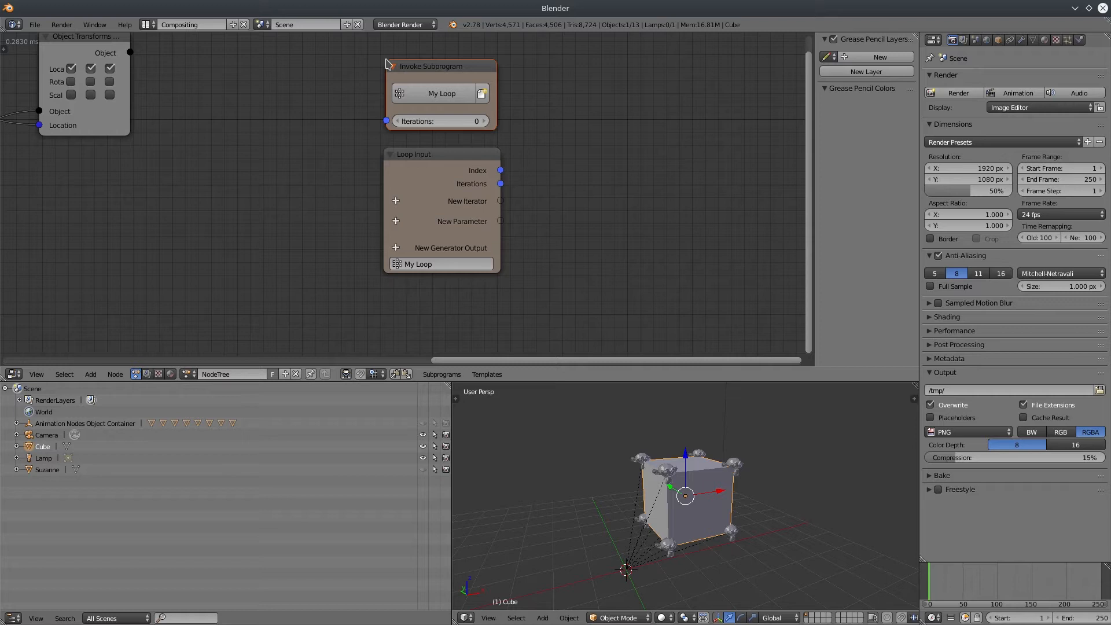
Add a Vector generator output to My Loop, and place its Vector List node beside the Loop Input node
{"action": "left_click", "coordinate": [393, 250]}
{"action": "type", "text": "vec"}
{"action": "key", "text": "Return"}
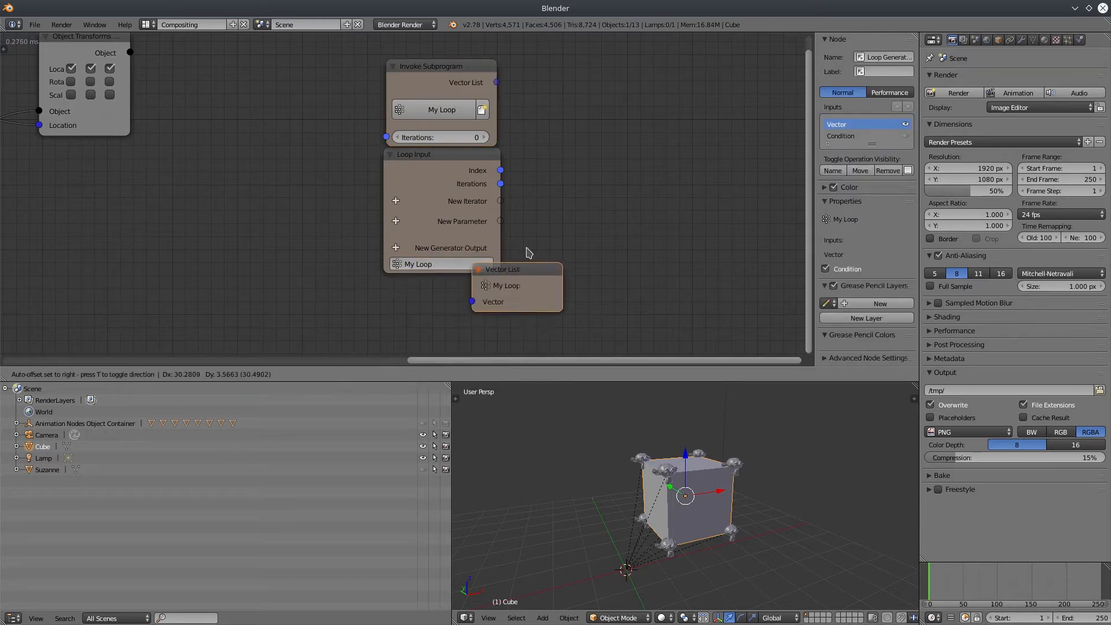
{"action": "left_click", "coordinate": [591, 203]}
{"action": "left_click_drag", "start_coordinate": [458, 162], "coordinate": [458, 173]}
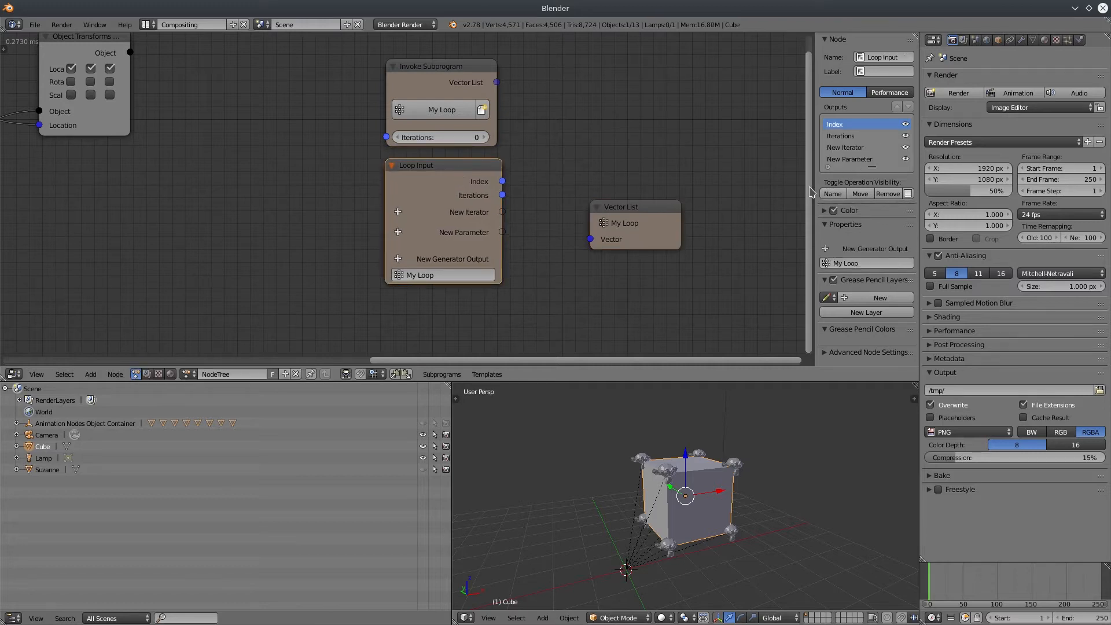
Widen the node properties area, add a break condition to My Loop, and place the Loop Break node below Vector List
{"action": "left_click_drag", "start_coordinate": [815, 187], "coordinate": [781, 186]}
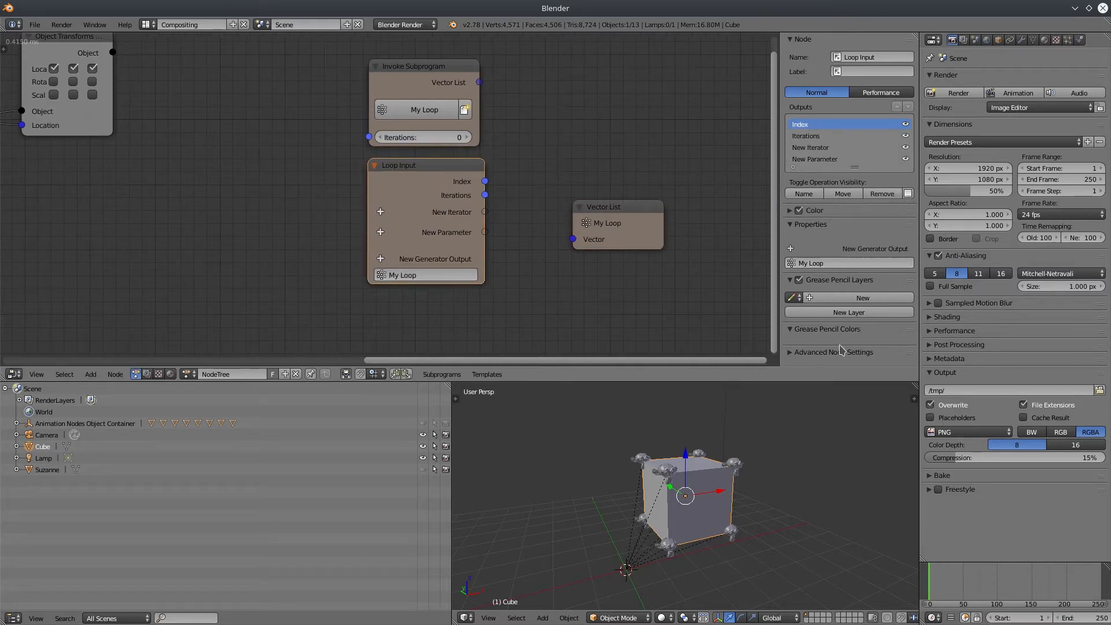
{"action": "scroll", "coordinate": [840, 362], "scroll_direction": "down", "scroll_amount": 8}
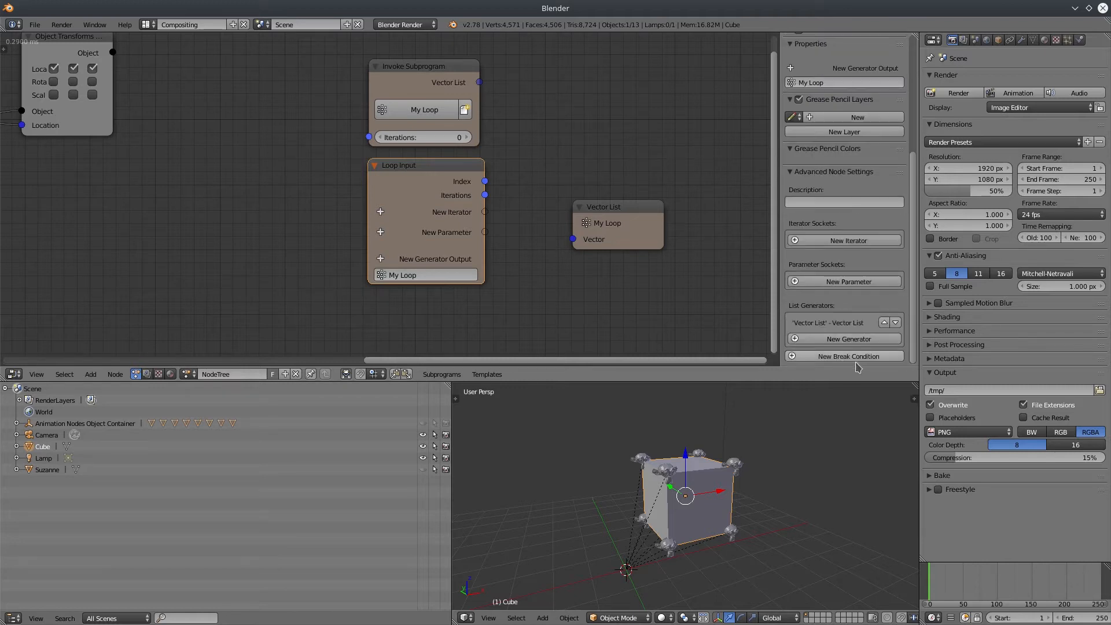
{"action": "left_click", "coordinate": [876, 356]}
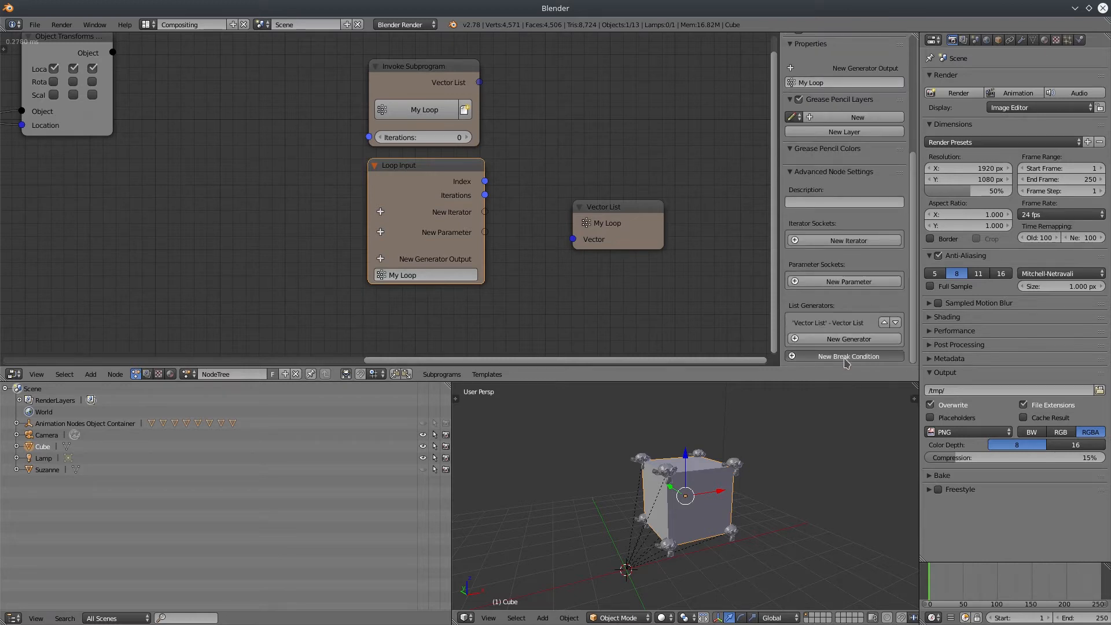
{"action": "left_click", "coordinate": [578, 281]}
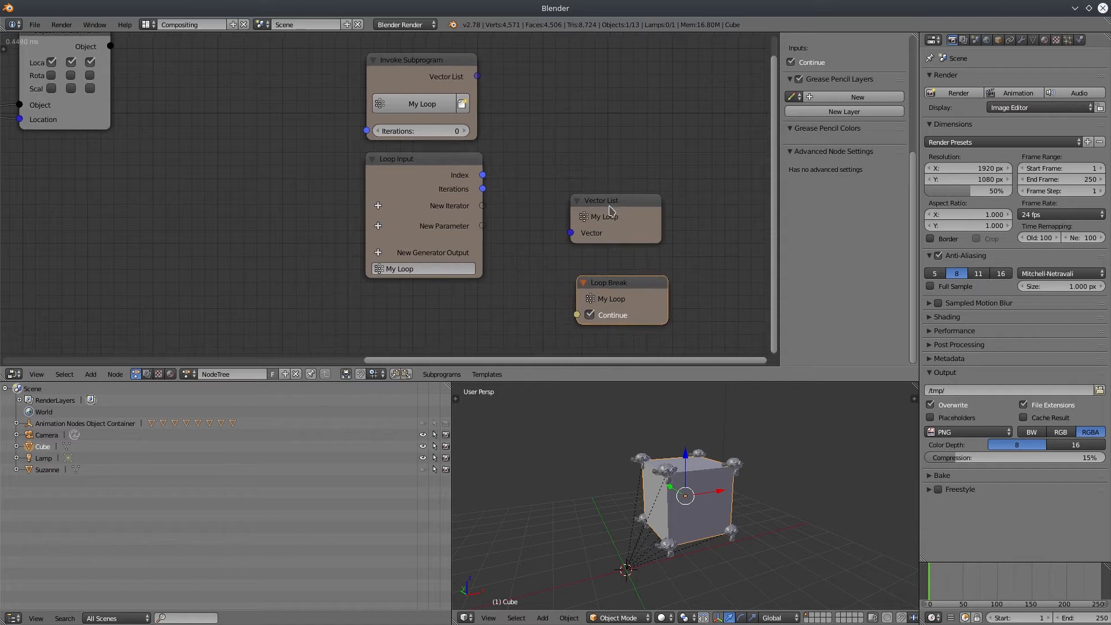
Move the Vector List and Loop Break nodes up beside the loop nodes, and toggle the Continue option off and on
{"action": "left_click_drag", "start_coordinate": [614, 202], "coordinate": [606, 80]}
{"action": "left_click_drag", "start_coordinate": [614, 282], "coordinate": [598, 172]}
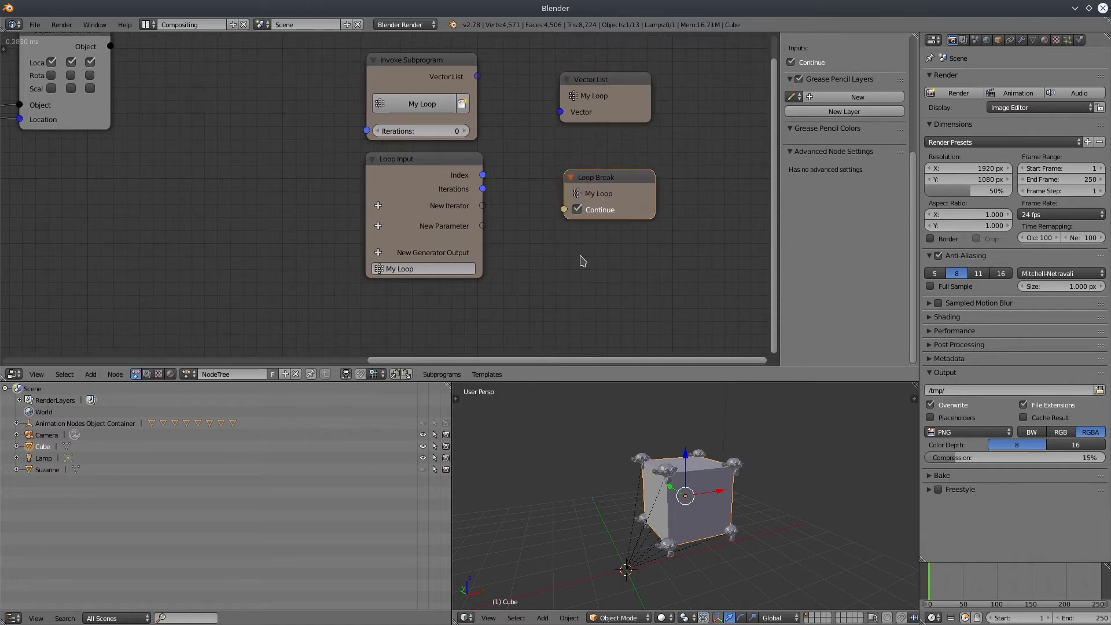
{"action": "middle_click_drag", "start_coordinate": [581, 267], "coordinate": [589, 296]}
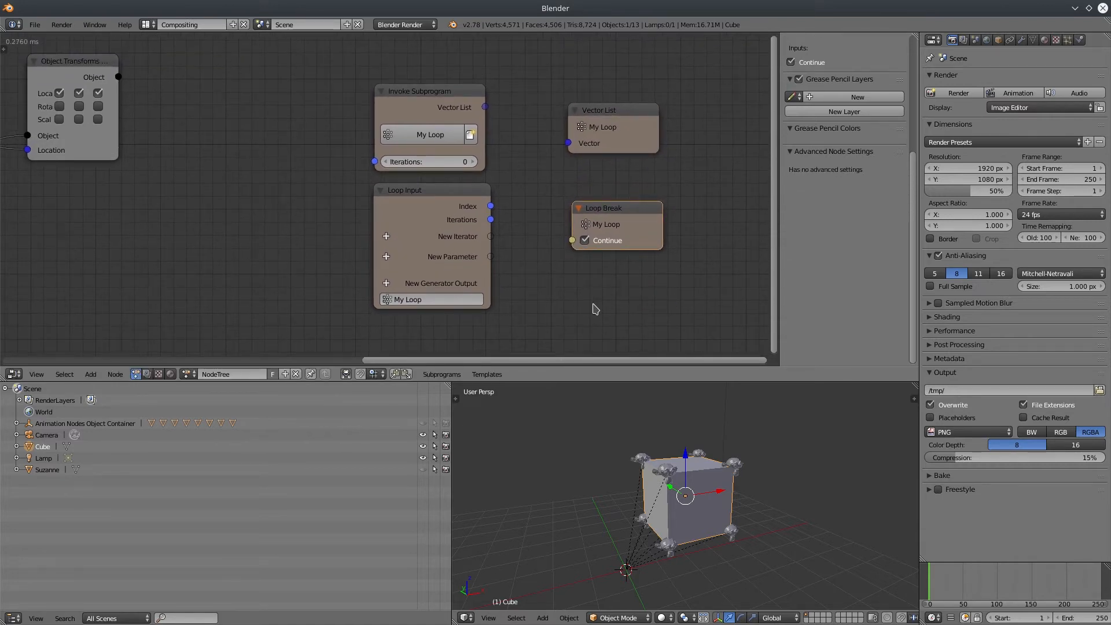
{"action": "left_click", "coordinate": [586, 241]}
{"action": "left_click", "coordinate": [586, 241]}
{"action": "middle_click_drag", "start_coordinate": [629, 304], "coordinate": [630, 299]}
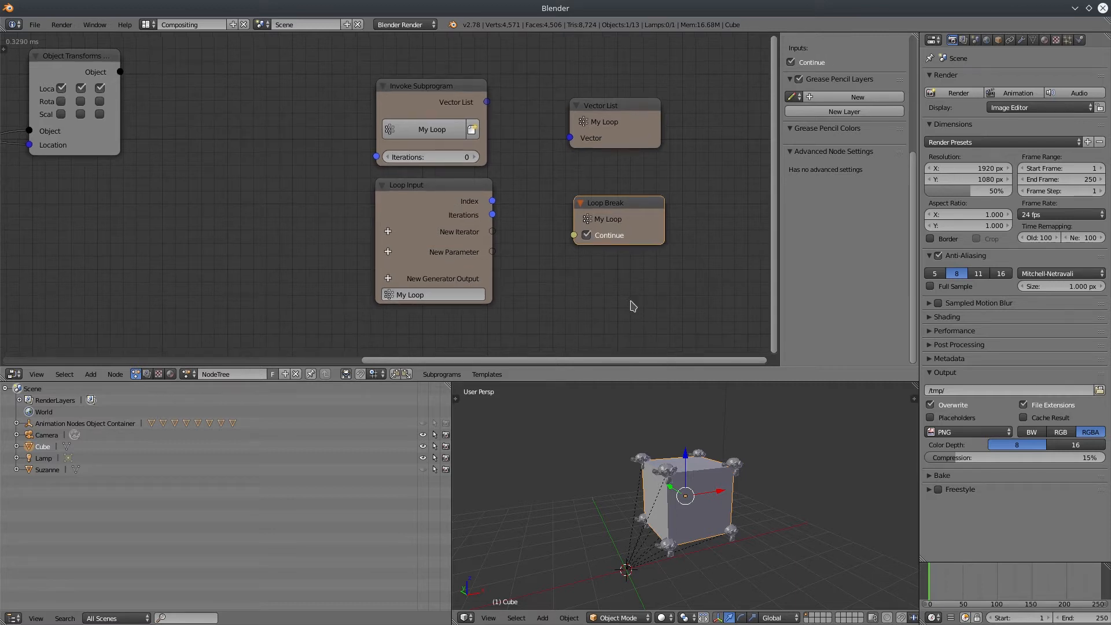
Enable the Tree Changed, Frame Changed and Property Changed triggers under Auto Execution, with Always switched off and on again
{"action": "left_click", "coordinate": [4, 49]}
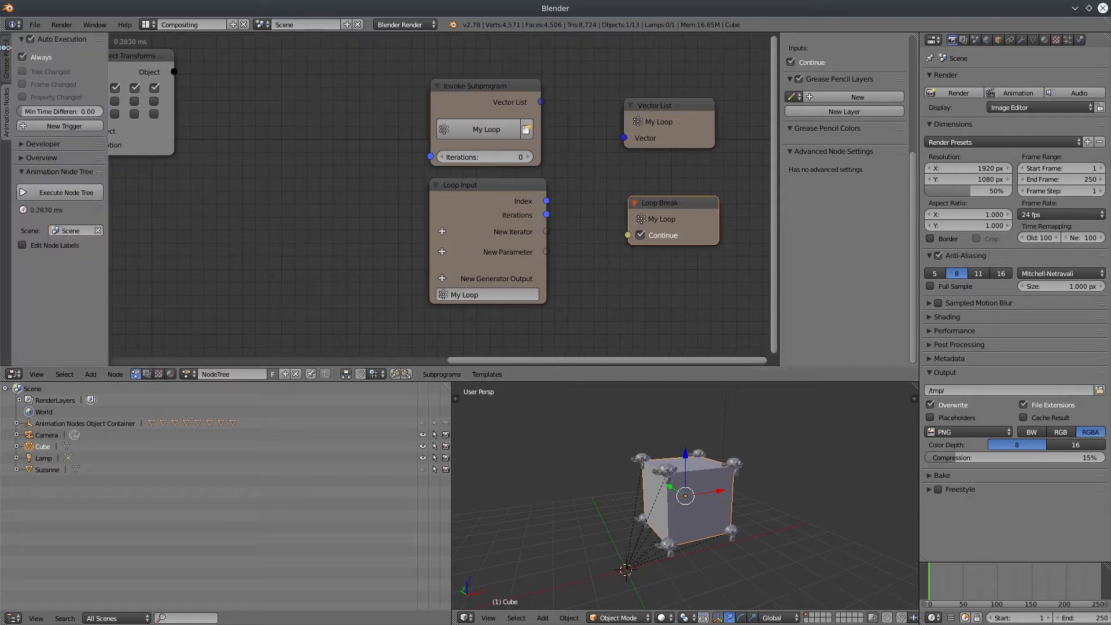
{"action": "left_click", "coordinate": [24, 58]}
{"action": "left_click", "coordinate": [23, 72]}
{"action": "left_click", "coordinate": [23, 85]}
{"action": "left_click", "coordinate": [23, 98]}
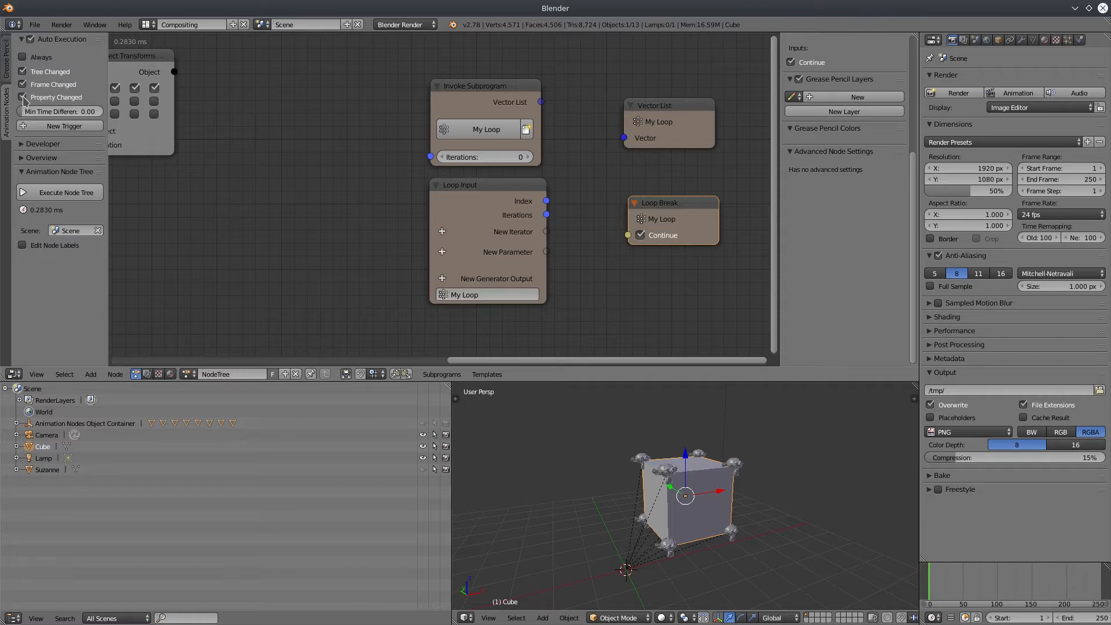
{"action": "left_click", "coordinate": [24, 58]}
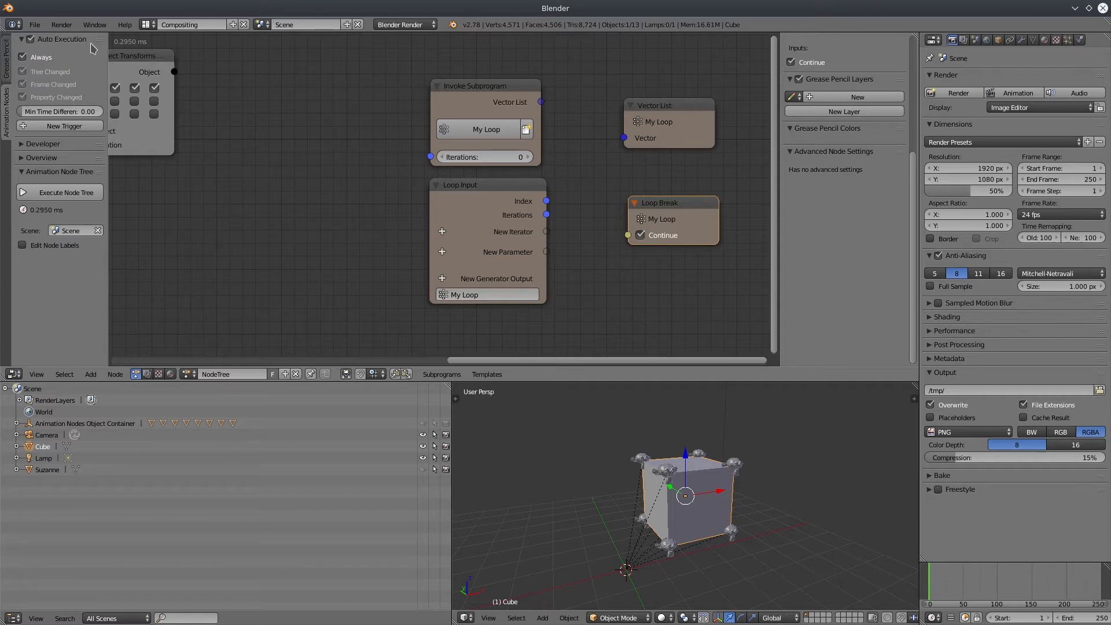
{"action": "key", "text": "t"}
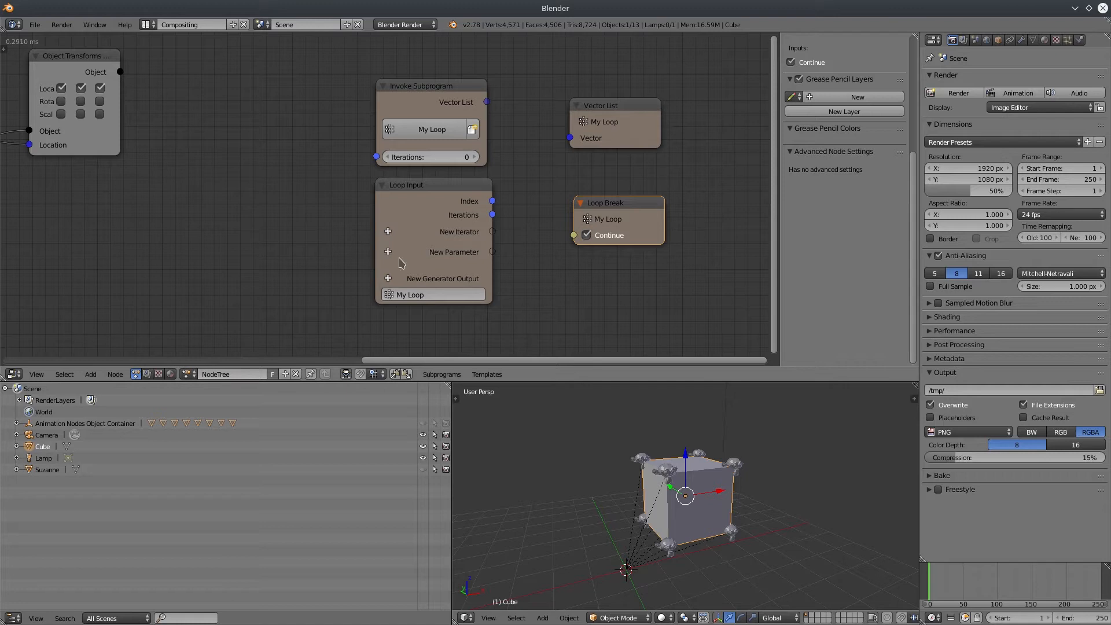
Delete the Loop Break and Vector List nodes, and select the Loop Input node to show its settings
{"action": "middle_click_drag", "start_coordinate": [579, 252], "coordinate": [549, 244]}
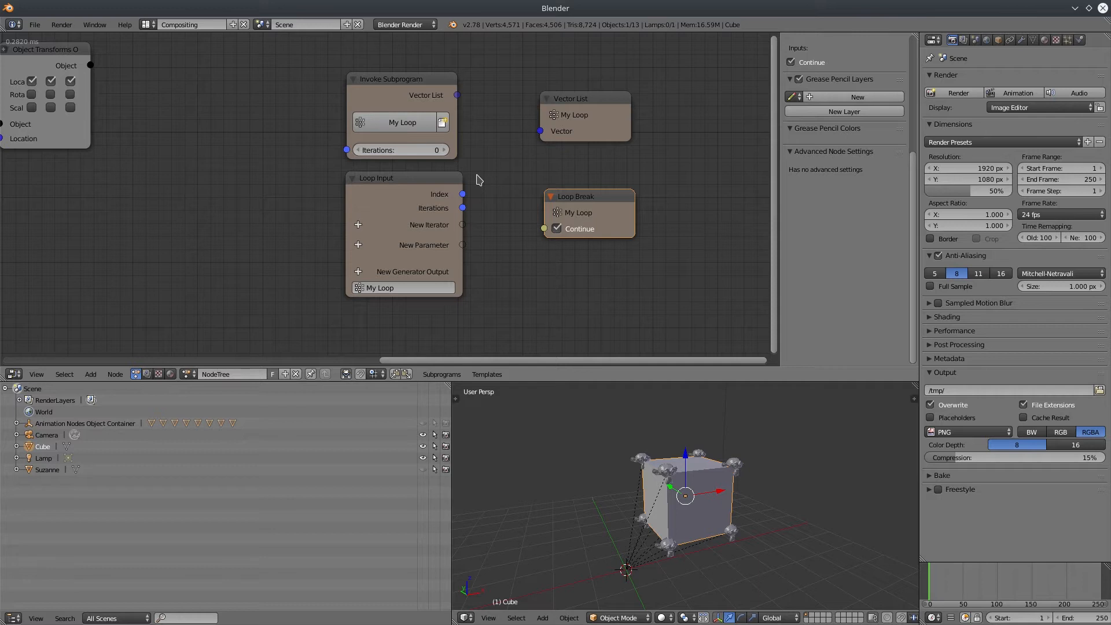
{"action": "middle_click_drag", "start_coordinate": [479, 180], "coordinate": [500, 211]}
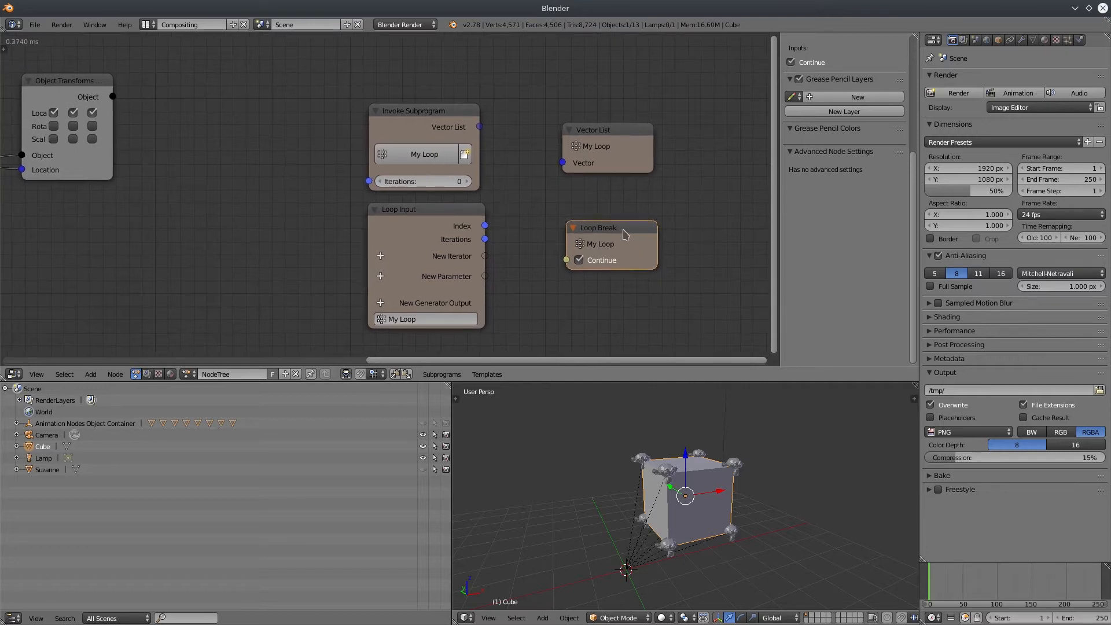
{"action": "key", "text": "x"}
{"action": "left_click", "coordinate": [616, 140]}
{"action": "key", "text": "x"}
{"action": "middle_click_drag", "start_coordinate": [554, 192], "coordinate": [558, 153]}
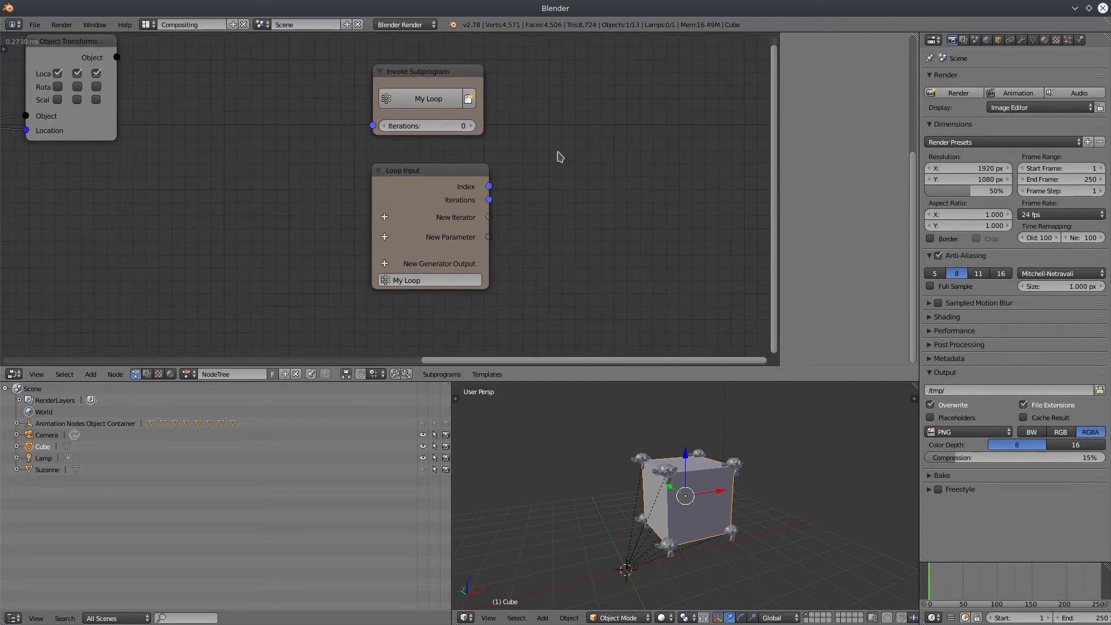
{"action": "left_click", "coordinate": [425, 183]}
{"action": "key", "text": "n"}
{"action": "middle_click_drag", "start_coordinate": [533, 236], "coordinate": [568, 245]}
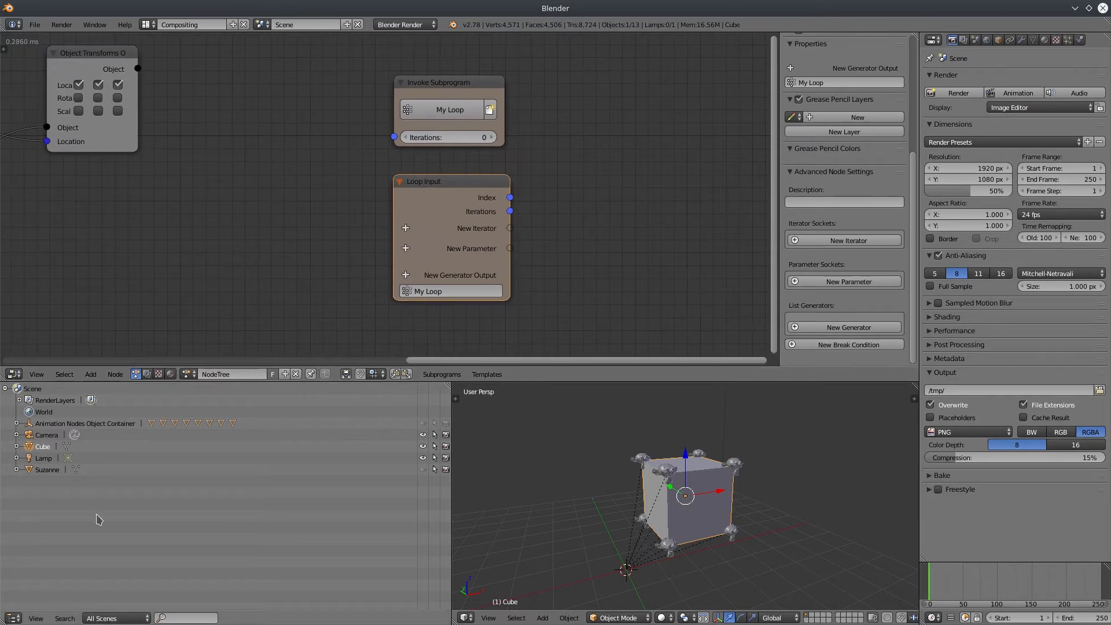
Switch the Outliner area to the Text Editor and write a "for i in range()" loop with a print statement in a new text
{"action": "left_click", "coordinate": [12, 619]}
{"action": "left_click", "coordinate": [55, 489]}
{"action": "left_click", "coordinate": [152, 618]}
{"action": "type", "text": "for i in rang"}
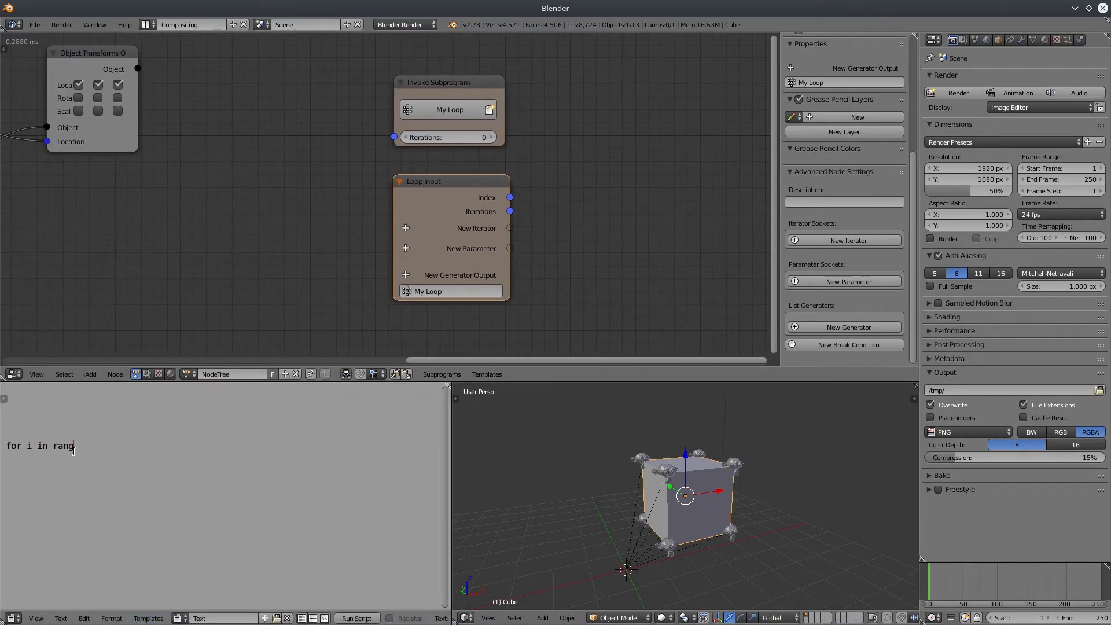
{"action": "type", "text": "e():     print"}
{"action": "left_click_drag", "start_coordinate": [74, 454], "coordinate": [18, 441]}
{"action": "left_click", "coordinate": [167, 447]}
Highlight the loop code in the text, and change the Text Editor area back to the Outliner
{"action": "left_click_drag", "start_coordinate": [51, 461], "coordinate": [6, 431]}
{"action": "left_click", "coordinate": [15, 458]}
{"action": "left_click", "coordinate": [20, 618]}
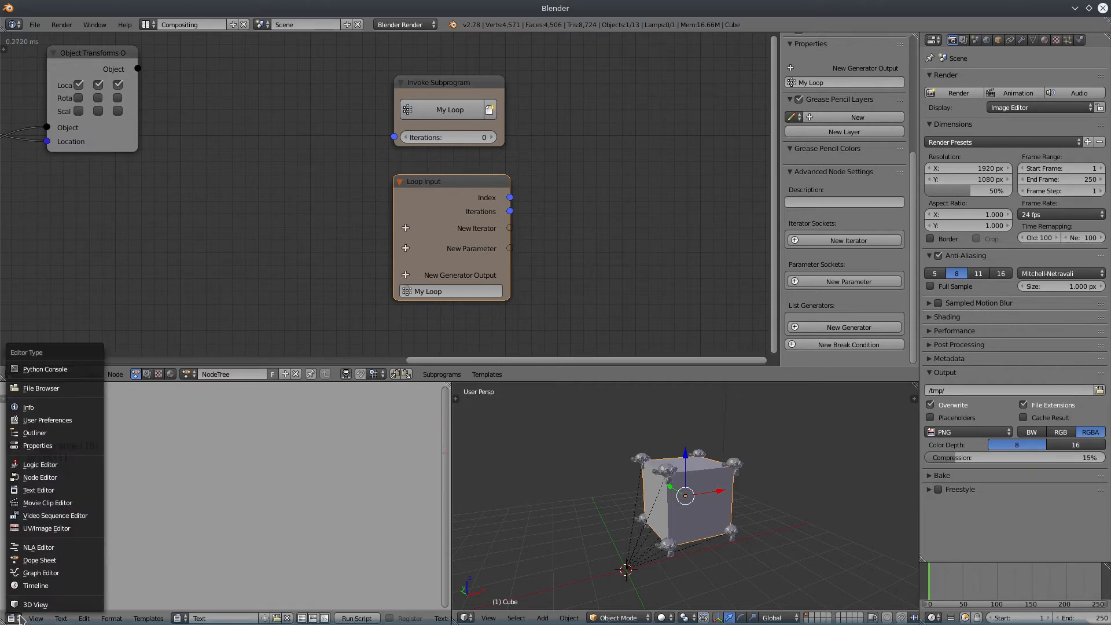
{"action": "left_click", "coordinate": [35, 433]}
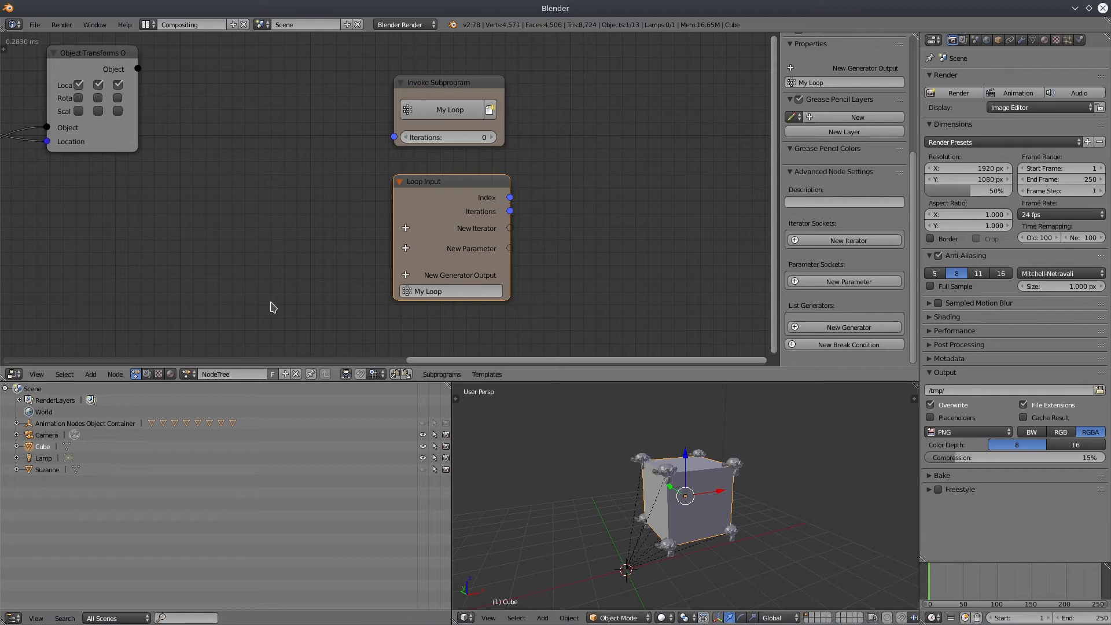
Cut the links into the Object Transforms node and move the node to the far side of the Loop Input node
{"action": "middle_click_drag", "start_coordinate": [549, 96], "coordinate": [535, 96]}
{"action": "mouse_move", "coordinate": [437, 181]}
{"action": "left_mouse_down"}
{"action": "mouse_move", "coordinate": [425, 173]}
{"action": "mouse_move", "coordinate": [436, 177]}
{"action": "left_mouse_up"}
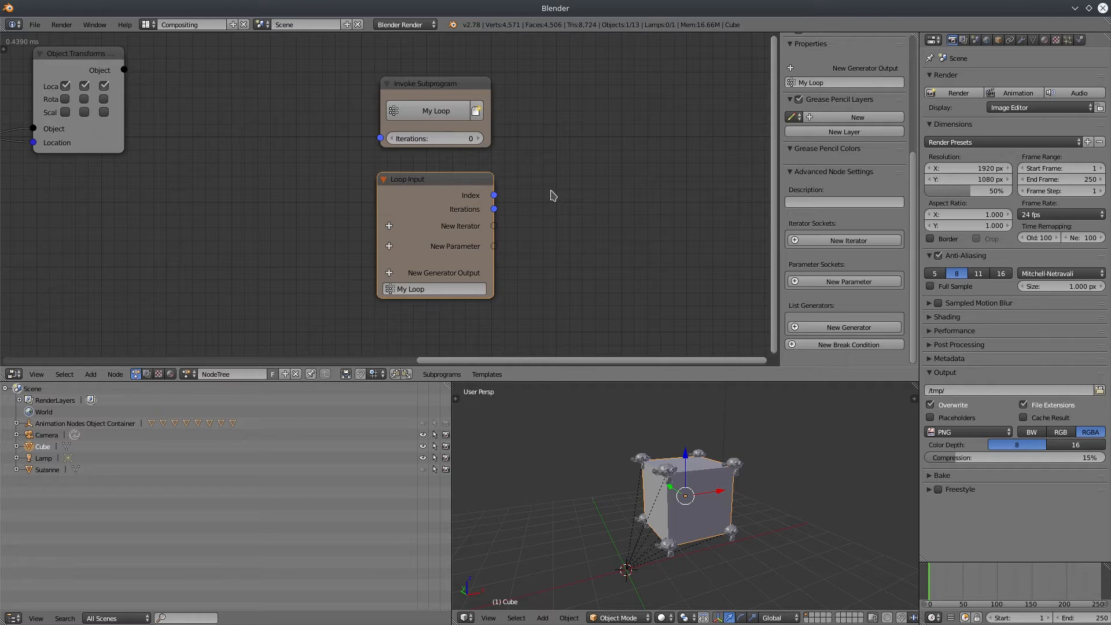
{"action": "middle_click_drag", "start_coordinate": [272, 172], "coordinate": [268, 99]}
{"action": "left_click_drag", "start_coordinate": [229, 71], "coordinate": [351, 73]}
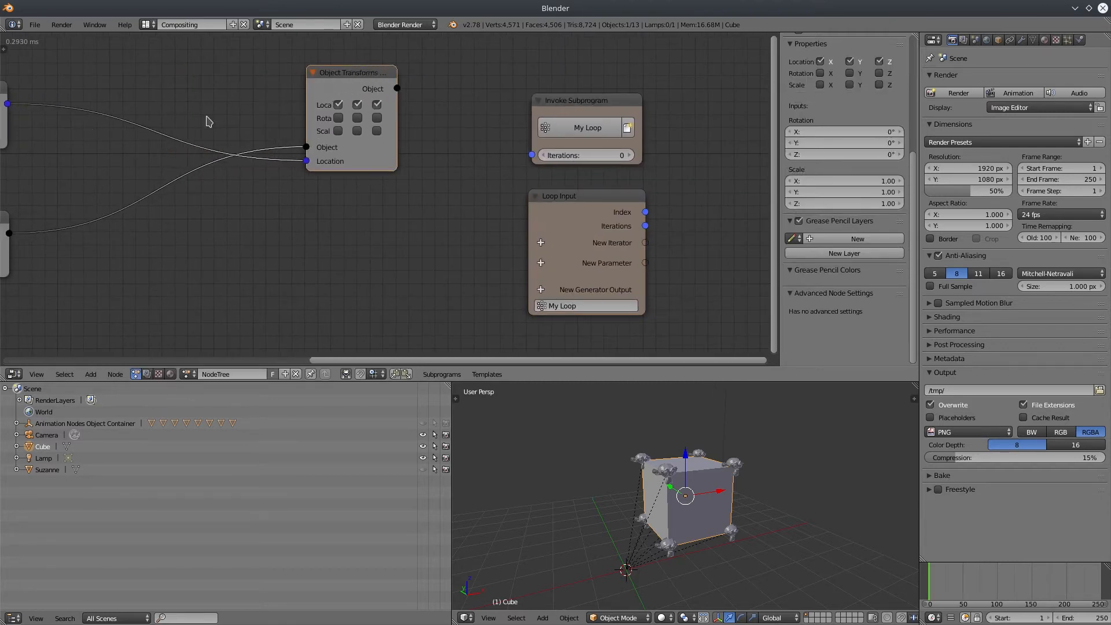
{"action": "left_click_drag", "start_coordinate": [182, 99], "coordinate": [171, 201], "text": "ctrl"}
{"action": "left_click_drag", "start_coordinate": [342, 73], "coordinate": [751, 169]}
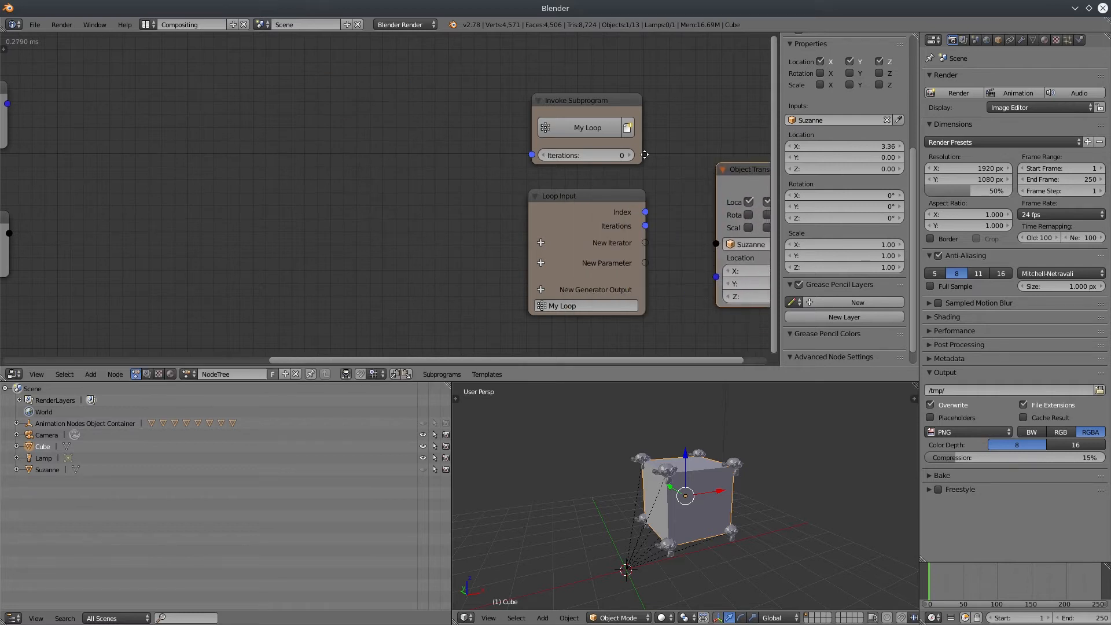
{"action": "middle_click_drag", "start_coordinate": [751, 169], "coordinate": [603, 169]}
{"action": "left_click_drag", "start_coordinate": [604, 169], "coordinate": [664, 154]}
Maximize the node editor and rearrange the nodes around the My Loop nodes
{"action": "middle_click_drag", "start_coordinate": [162, 219], "coordinate": [365, 212]}
{"action": "scroll", "coordinate": [365, 212], "scroll_direction": "down", "scroll_amount": 2}
{"action": "key", "text": "shift+space"}
{"action": "middle_click_drag", "start_coordinate": [527, 357], "coordinate": [561, 327]}
{"action": "middle_click_drag", "start_coordinate": [372, 247], "coordinate": [588, 252]}
{"action": "left_click_drag", "start_coordinate": [555, 130], "coordinate": [91, 406]}
{"action": "left_click_drag", "start_coordinate": [263, 359], "coordinate": [614, 361]}
{"action": "middle_click_drag", "start_coordinate": [869, 404], "coordinate": [481, 393]}
{"action": "key", "text": "a"}
{"action": "left_click_drag", "start_coordinate": [529, 197], "coordinate": [527, 183]}
Cut the links to the Get List Element nodes, and move the vector one between Loop Input and Object Transforms
{"action": "left_click_drag", "start_coordinate": [346, 283], "coordinate": [319, 355], "text": "ctrl"}
{"action": "left_click_drag", "start_coordinate": [324, 162], "coordinate": [316, 249], "text": "ctrl"}
{"action": "left_click_drag", "start_coordinate": [370, 189], "coordinate": [702, 245]}
{"action": "middle_click_drag", "start_coordinate": [735, 330], "coordinate": [475, 332]}
{"action": "left_click_drag", "start_coordinate": [850, 240], "coordinate": [648, 298]}
{"action": "left_click_drag", "start_coordinate": [857, 243], "coordinate": [600, 197]}
{"action": "middle_click_drag", "start_coordinate": [438, 339], "coordinate": [583, 325]}
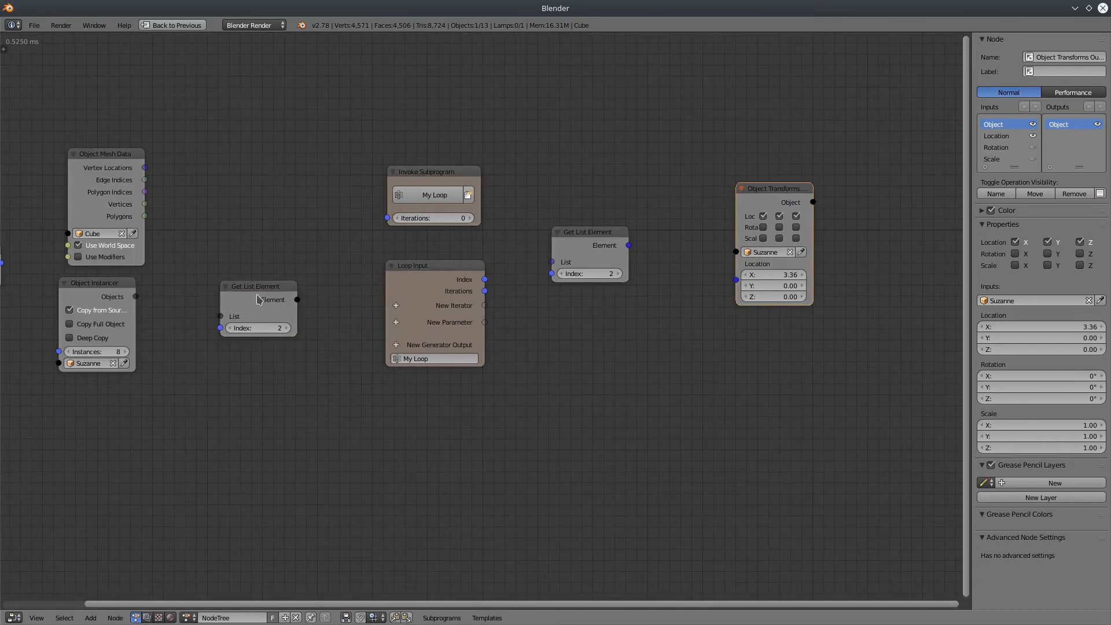
Move the object Get List Element node beyond Loop Input and align it below the vector Get List Element node
{"action": "left_click_drag", "start_coordinate": [256, 293], "coordinate": [621, 316]}
{"action": "left_click_drag", "start_coordinate": [591, 236], "coordinate": [642, 228]}
{"action": "left_click_drag", "start_coordinate": [622, 331], "coordinate": [641, 325]}
Move the Object Instancer and Object Mesh Data nodes close to the Invoke Subprogram and Loop Input nodes
{"action": "middle_click_drag", "start_coordinate": [245, 278], "coordinate": [297, 286]}
{"action": "left_click_drag", "start_coordinate": [160, 304], "coordinate": [311, 303]}
{"action": "left_click_drag", "start_coordinate": [167, 183], "coordinate": [306, 176]}
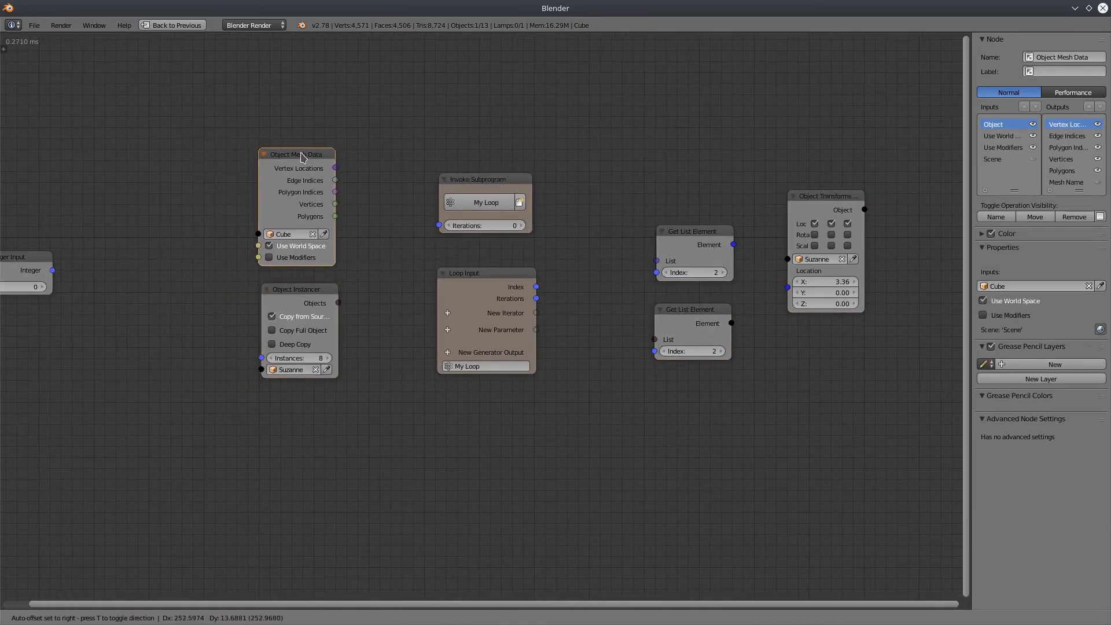
{"action": "scroll", "coordinate": [506, 390], "scroll_direction": "up", "scroll_amount": 1}
{"action": "middle_click_drag", "start_coordinate": [571, 381], "coordinate": [517, 401]}
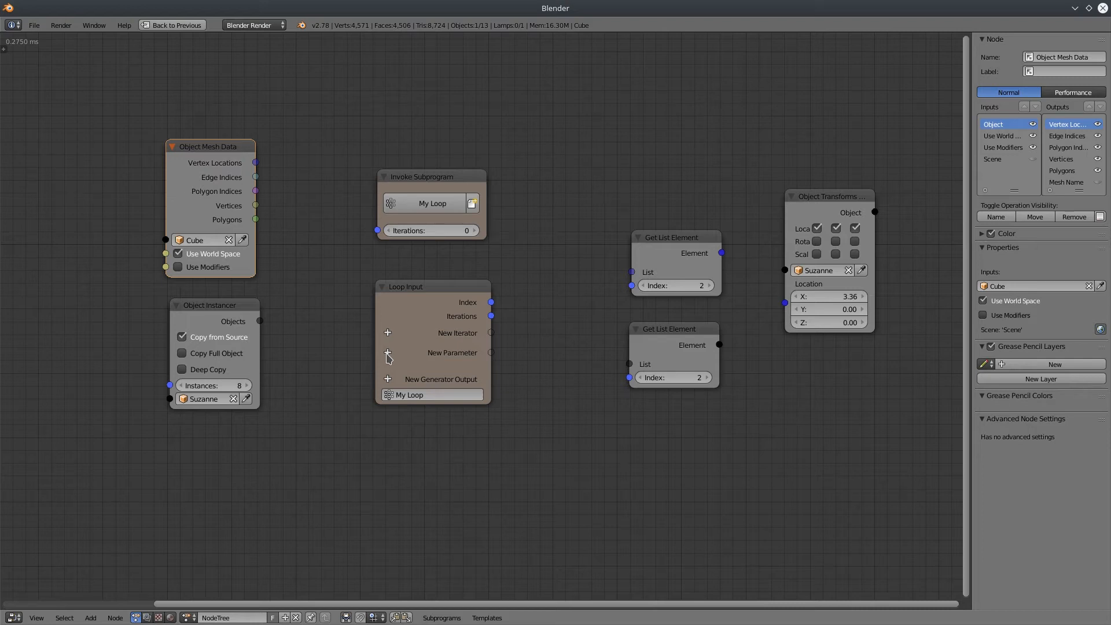
Add a Vector List parameter to My Loop and link the cube's Vertex Locations to it on the Invoke Subprogram node
{"action": "left_click", "coordinate": [387, 353]}
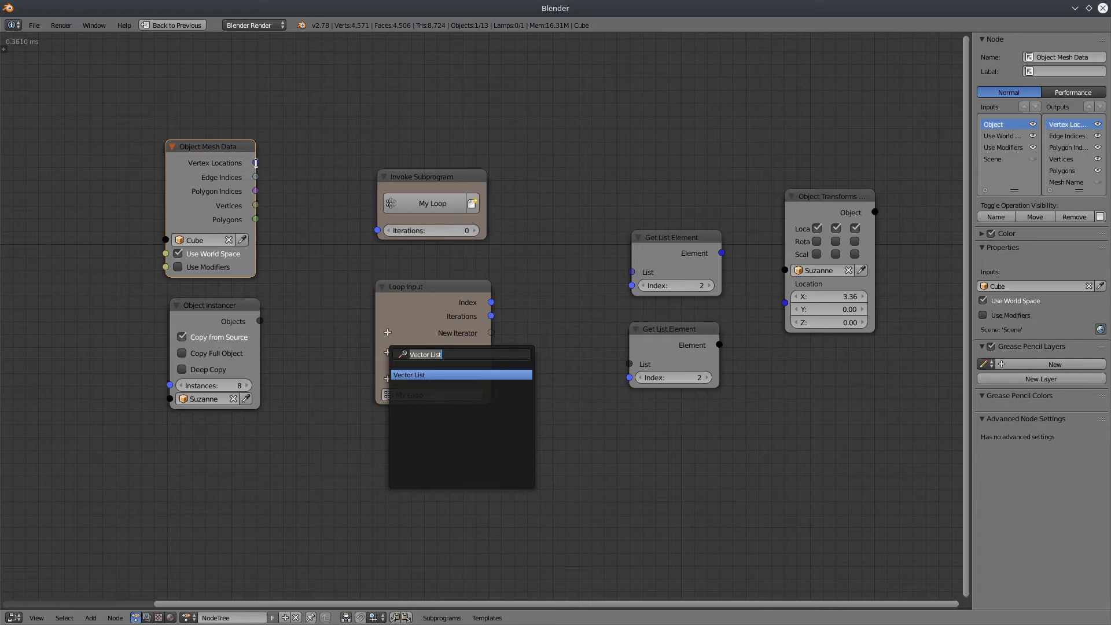
{"action": "left_click", "coordinate": [424, 375]}
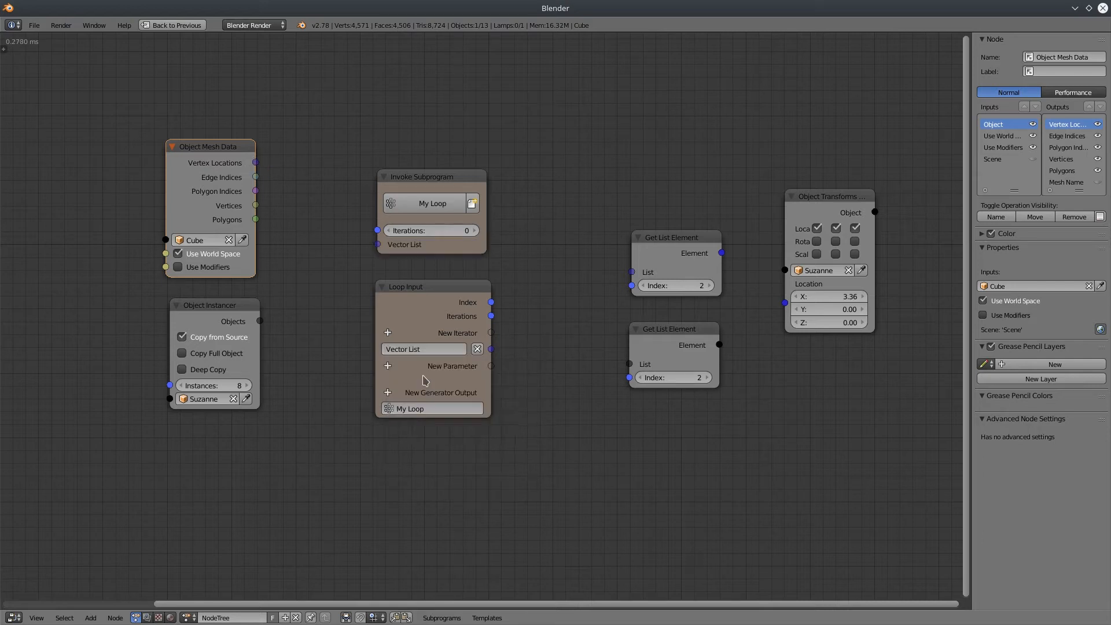
{"action": "left_click_drag", "start_coordinate": [256, 164], "coordinate": [383, 250]}
Add an Object List parameter to My Loop and link the Object Instancer's Objects output to it on Invoke Subprogram
{"action": "left_click", "coordinate": [388, 367]}
{"action": "type", "text": "ob"}
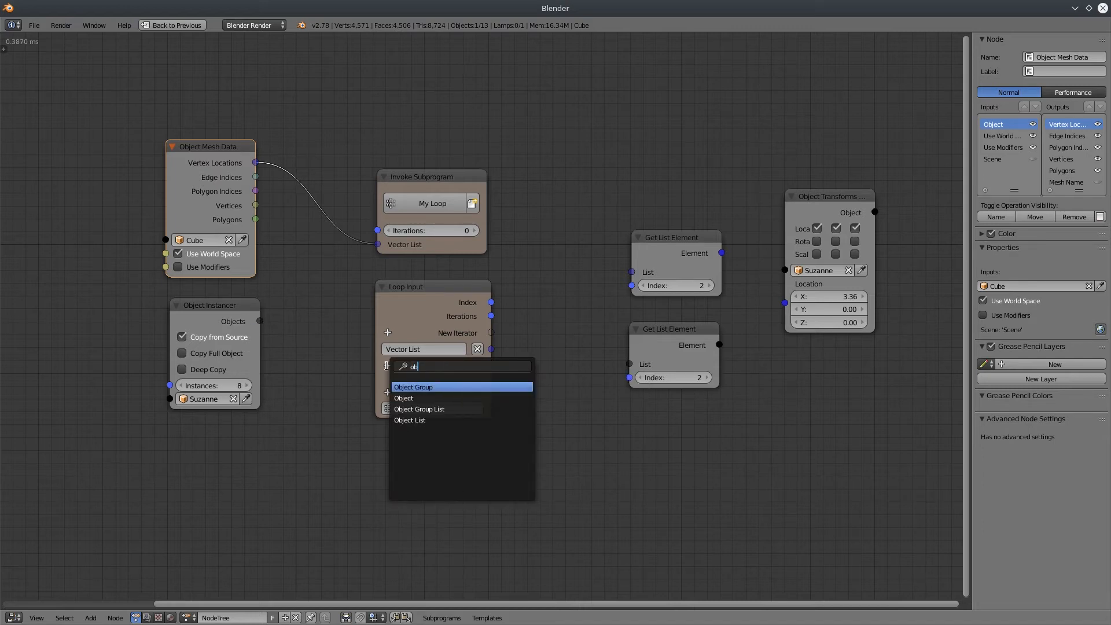
{"action": "type", "text": "jec"}
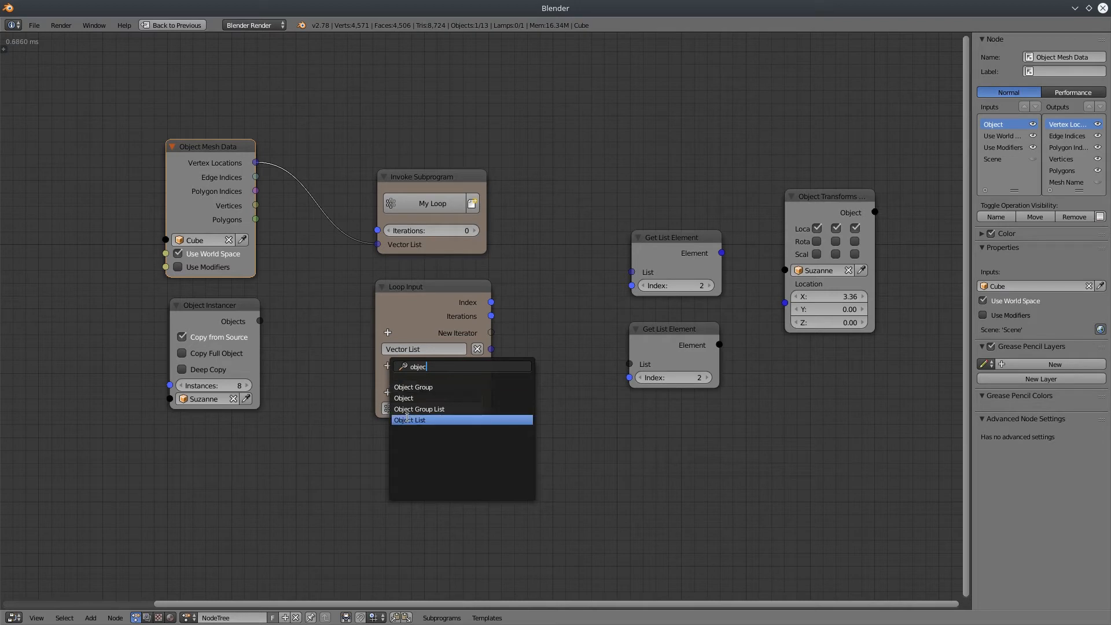
{"action": "left_click", "coordinate": [409, 419]}
{"action": "left_click_drag", "start_coordinate": [260, 322], "coordinate": [378, 258]}
Link Loop Input's Vector List and Object List outputs to the matching Get List Element nodes, and space those two nodes apart
{"action": "left_click_drag", "start_coordinate": [446, 293], "coordinate": [440, 292]}
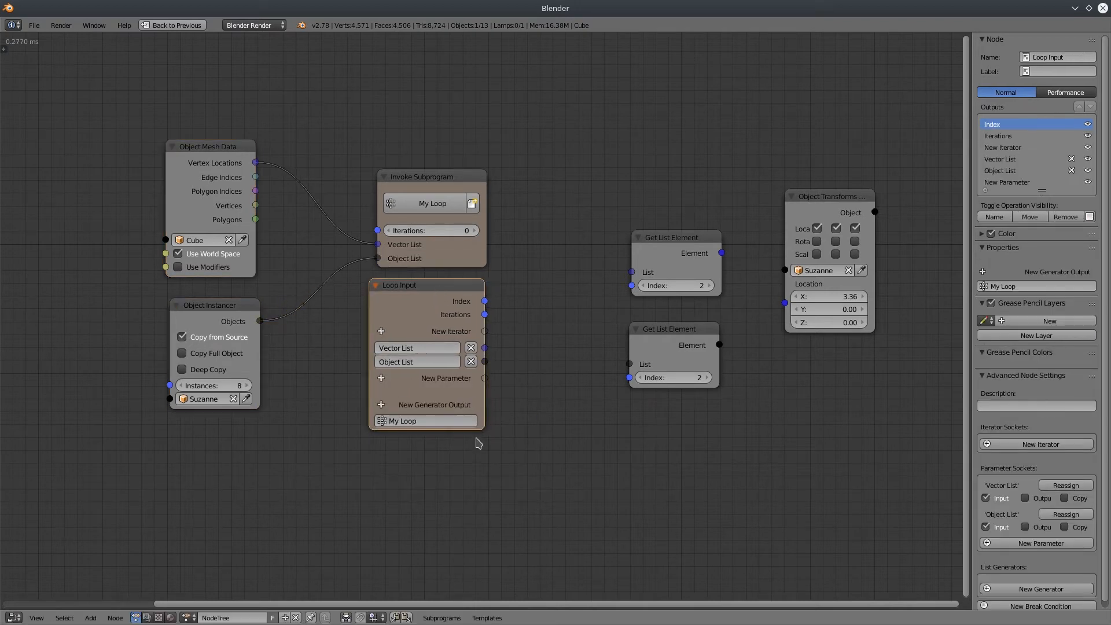
{"action": "left_click_drag", "start_coordinate": [485, 361], "coordinate": [548, 324]}
{"action": "middle_click_drag", "start_coordinate": [485, 366], "coordinate": [436, 370]}
{"action": "left_click_drag", "start_coordinate": [431, 352], "coordinate": [577, 276]}
{"action": "left_click_drag", "start_coordinate": [429, 365], "coordinate": [573, 369]}
{"action": "left_click_drag", "start_coordinate": [622, 334], "coordinate": [619, 349]}
{"action": "left_click_drag", "start_coordinate": [617, 246], "coordinate": [612, 266]}
{"action": "left_click", "coordinate": [628, 354]}
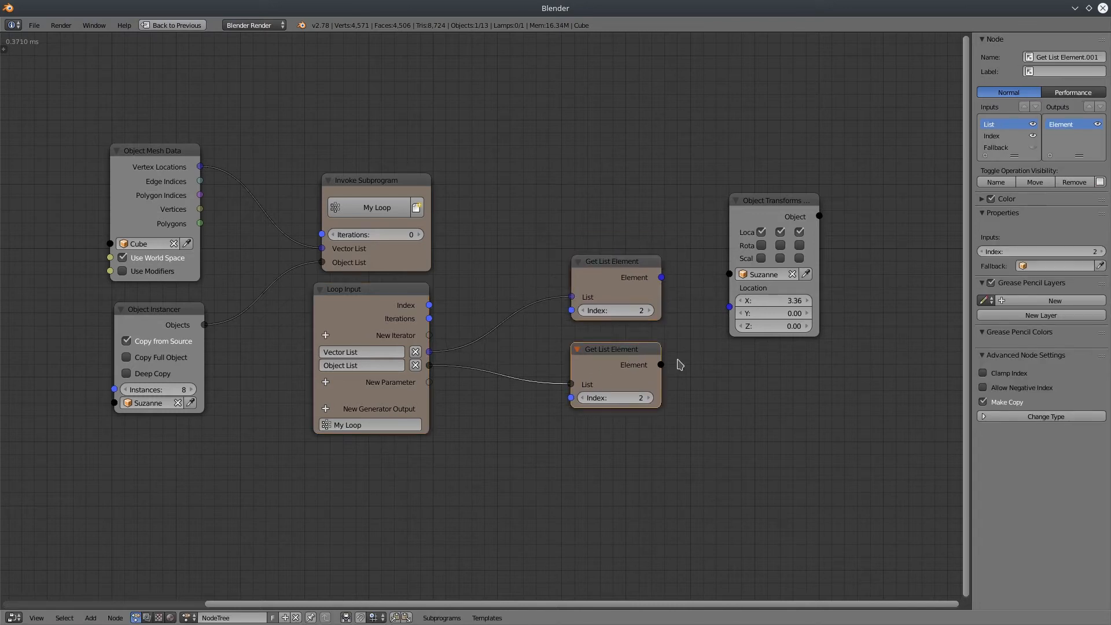
Link the two Get List Element outputs to the Object Transforms node's Object and Location inputs, and shift both element nodes toward Loop Input
{"action": "left_click_drag", "start_coordinate": [660, 365], "coordinate": [731, 293]}
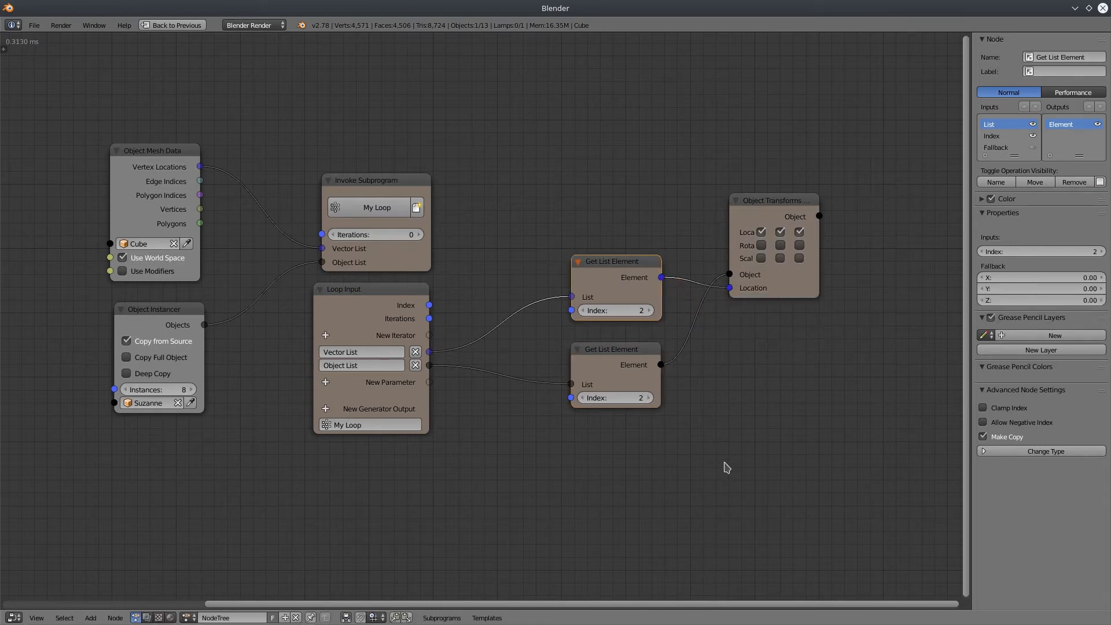
{"action": "left_click_drag", "start_coordinate": [620, 271], "coordinate": [596, 275]}
{"action": "left_click_drag", "start_coordinate": [627, 366], "coordinate": [601, 363]}
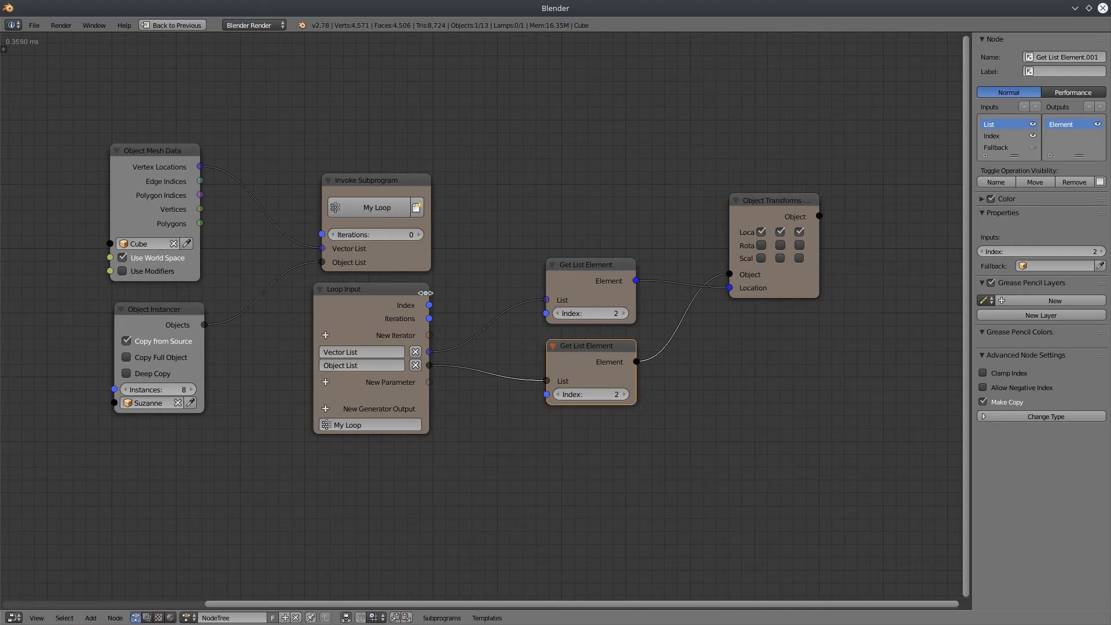
{"action": "left_click_drag", "start_coordinate": [429, 305], "coordinate": [567, 181]}
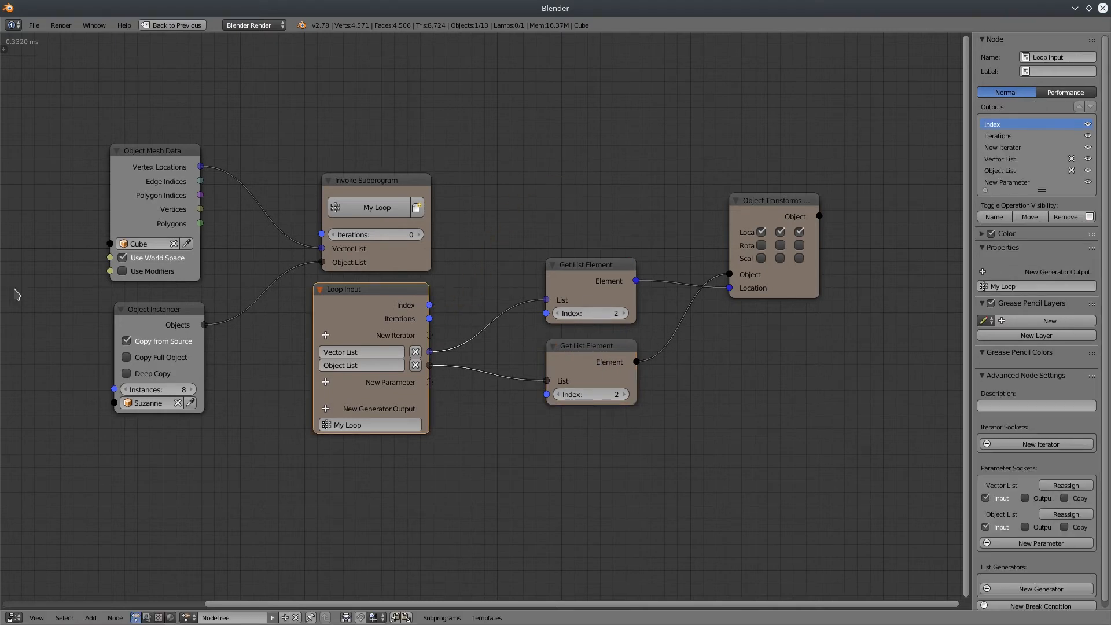
{"action": "middle_click_drag", "start_coordinate": [16, 294], "coordinate": [490, 278]}
{"action": "key", "text": "shift+a"}
{"action": "left_click", "coordinate": [625, 353]}
{"action": "left_click", "coordinate": [854, 480]}
{"action": "middle_click_drag", "start_coordinate": [854, 479], "coordinate": [421, 481]}
{"action": "left_click_drag", "start_coordinate": [421, 479], "coordinate": [568, 133]}
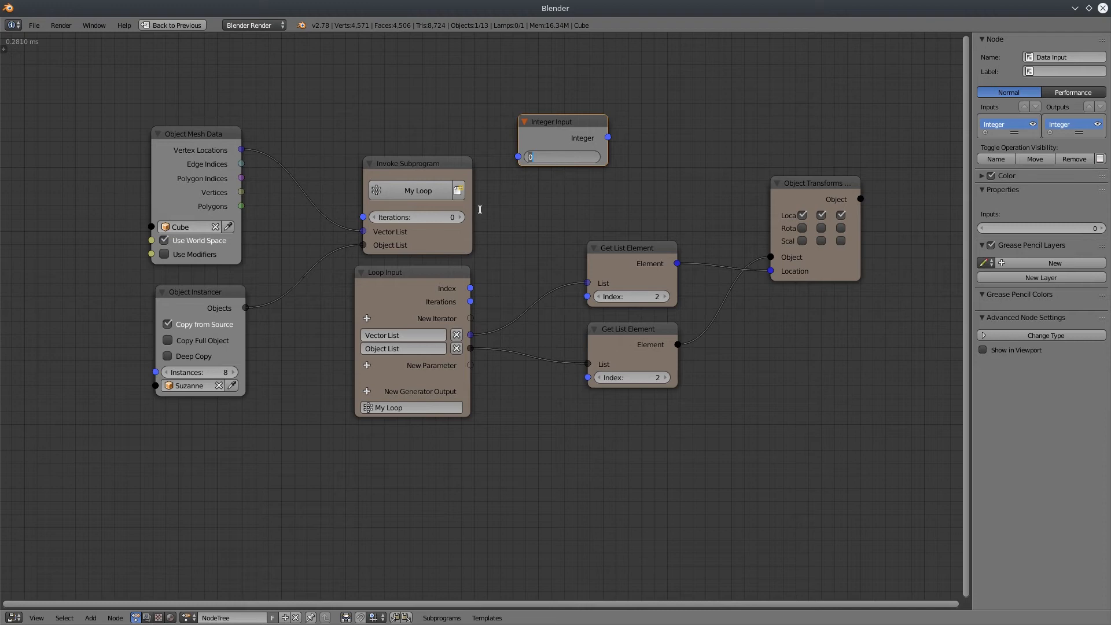
{"action": "left_click", "coordinate": [409, 217]}
{"action": "left_click", "coordinate": [570, 162]}
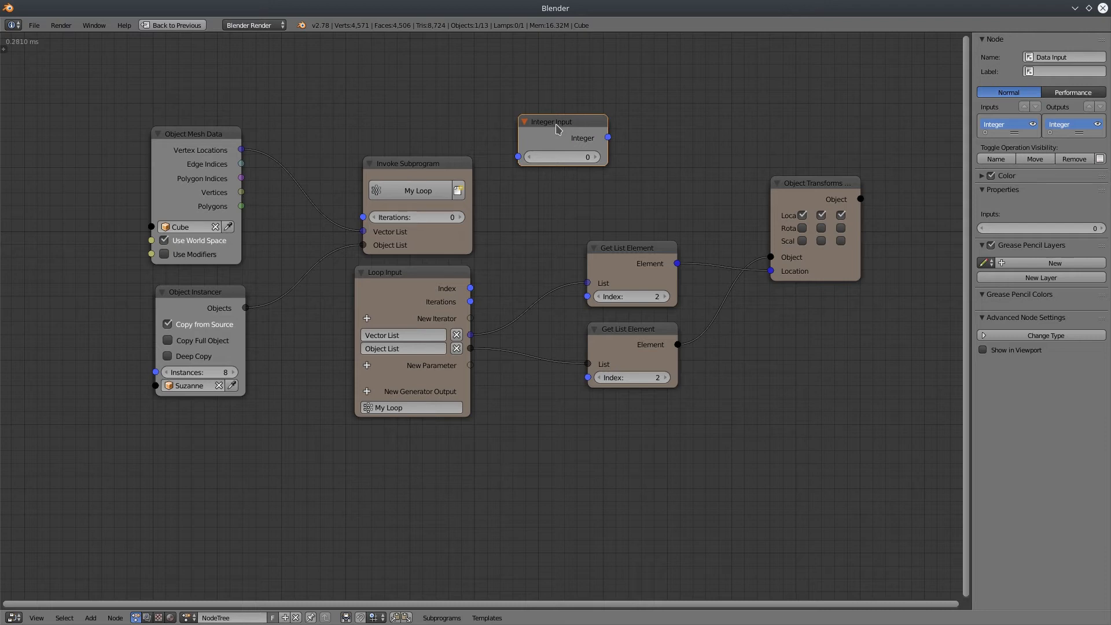
{"action": "key", "text": "x"}
Set the My Loop Iterations value on the Invoke Subprogram node to 8
{"action": "left_click", "coordinate": [394, 219]}
{"action": "left_click", "coordinate": [559, 226]}
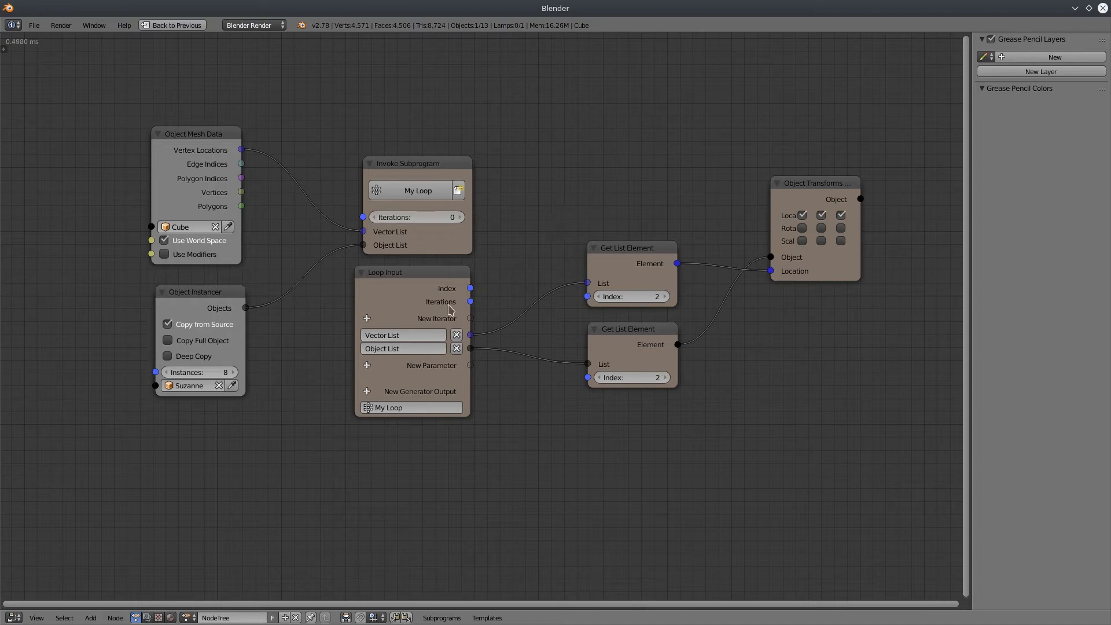
{"action": "left_click", "coordinate": [435, 217]}
{"action": "type", "text": "8"}
{"action": "key", "text": "Return"}
Attach a temporary debug node to Loop Input's Index output to inspect its value, and delete that node
{"action": "left_click", "coordinate": [445, 273]}
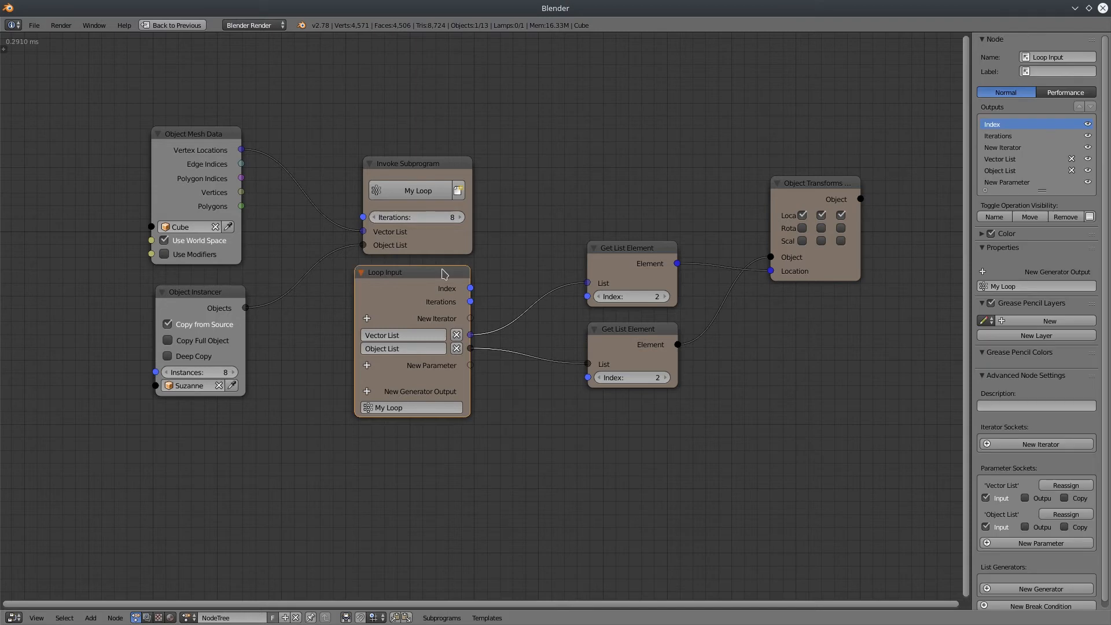
{"action": "left_click", "coordinate": [429, 336]}
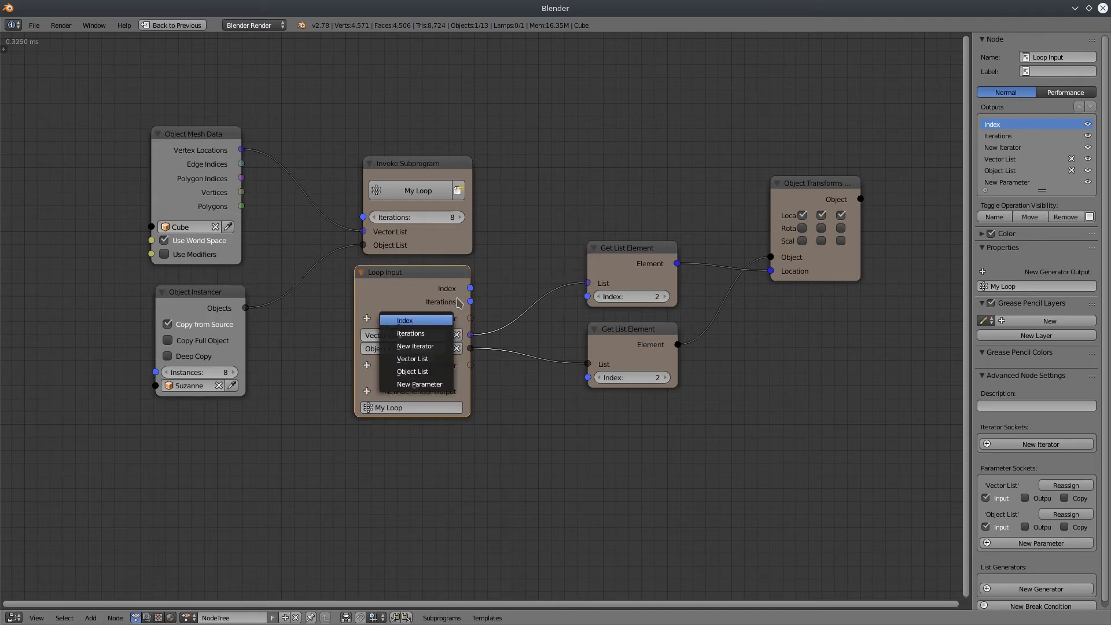
{"action": "left_click", "coordinate": [429, 334]}
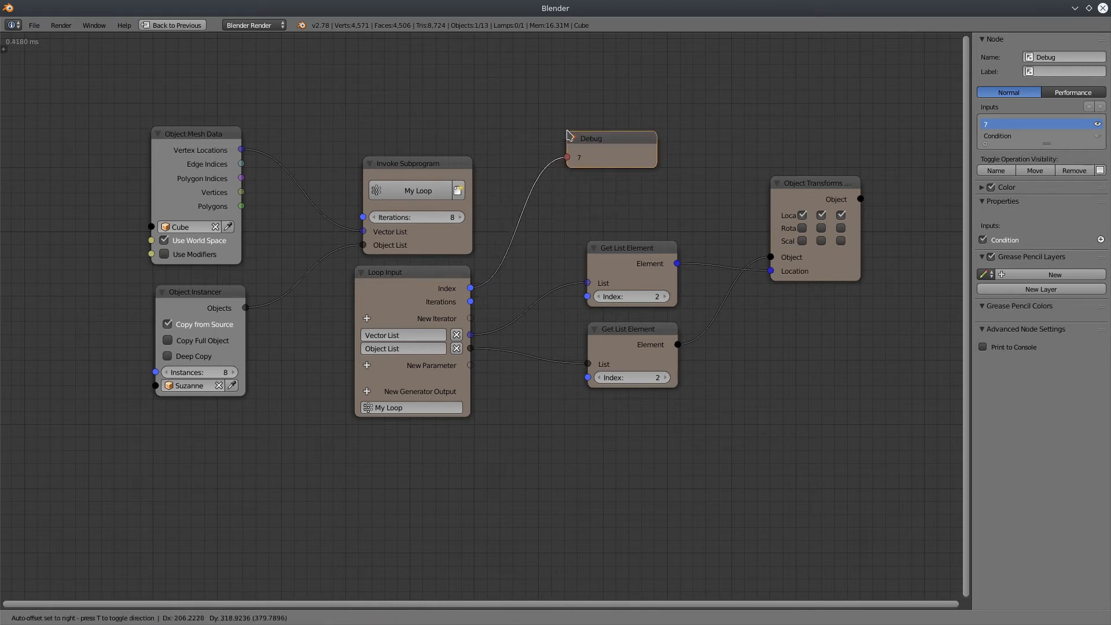
{"action": "left_click", "coordinate": [576, 150]}
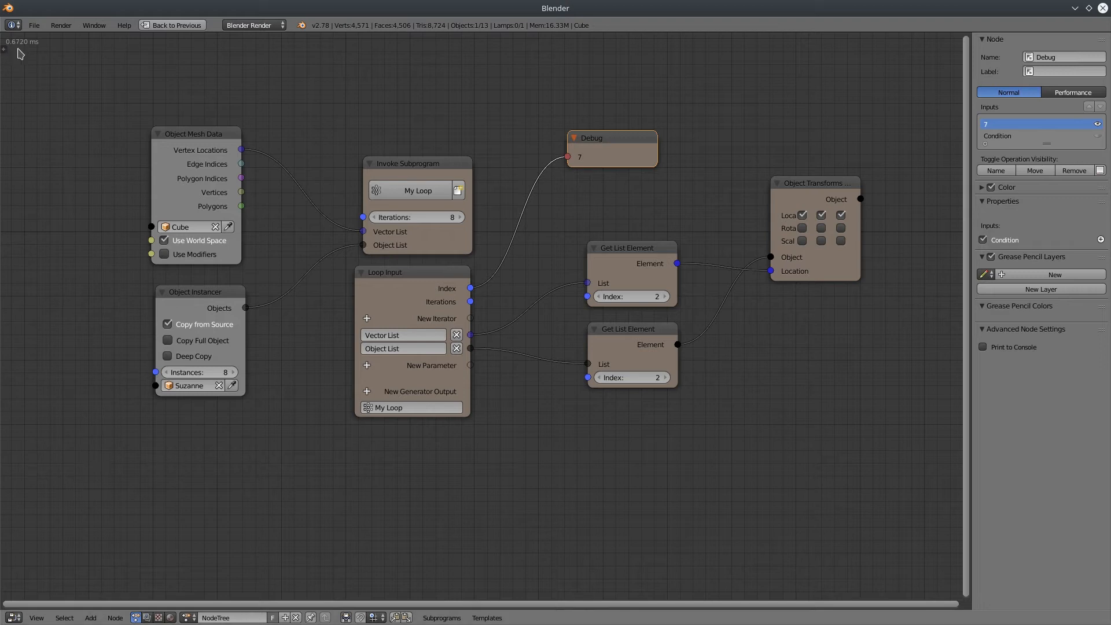
{"action": "key", "text": "x"}
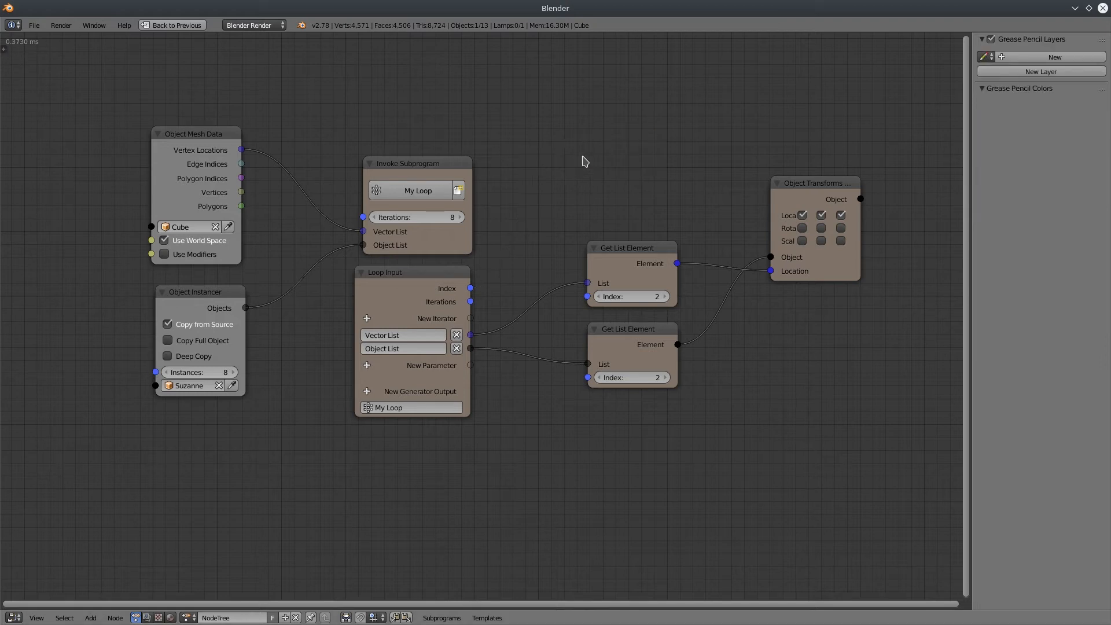
Link Loop Input's Index output to the Index inputs of both Get List Element nodes and restore the full screen layout
{"action": "left_click_drag", "start_coordinate": [473, 289], "coordinate": [601, 305]}
{"action": "left_click_drag", "start_coordinate": [470, 288], "coordinate": [602, 386]}
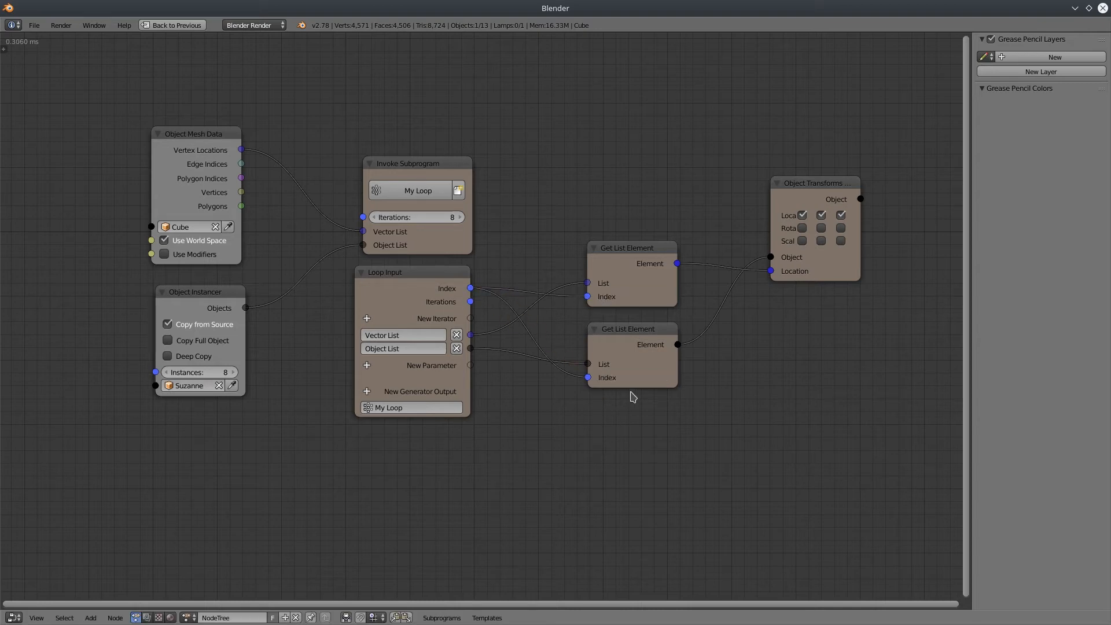
{"action": "key", "text": "ctrl+Up"}
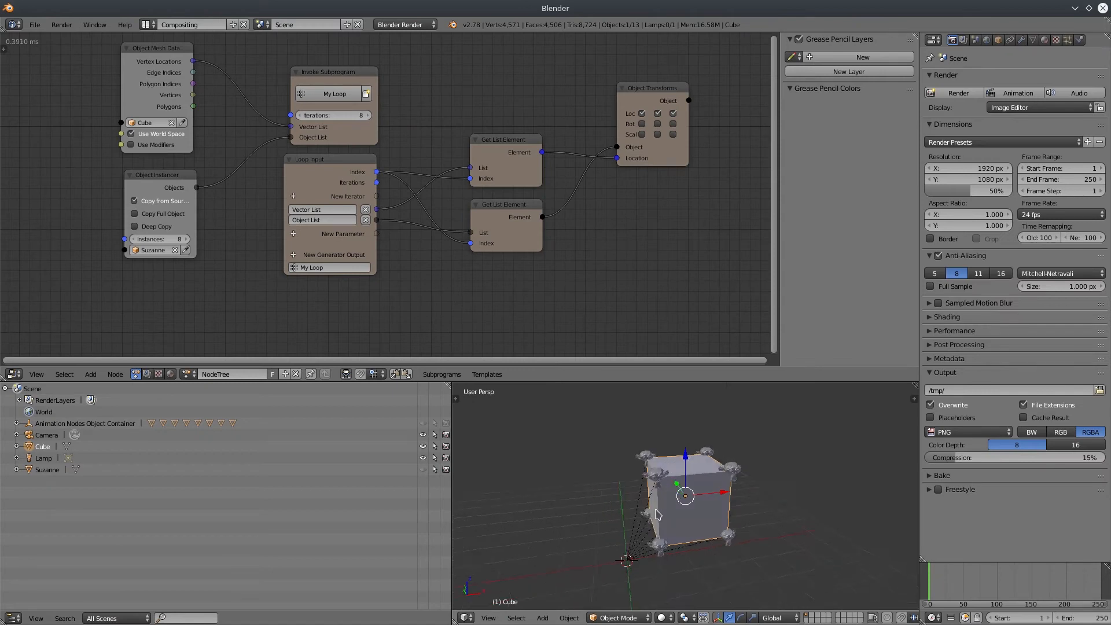
Set My Loop's Iterations to 0 and move the cube away from the Suzanne instances
{"action": "left_click", "coordinate": [345, 114]}
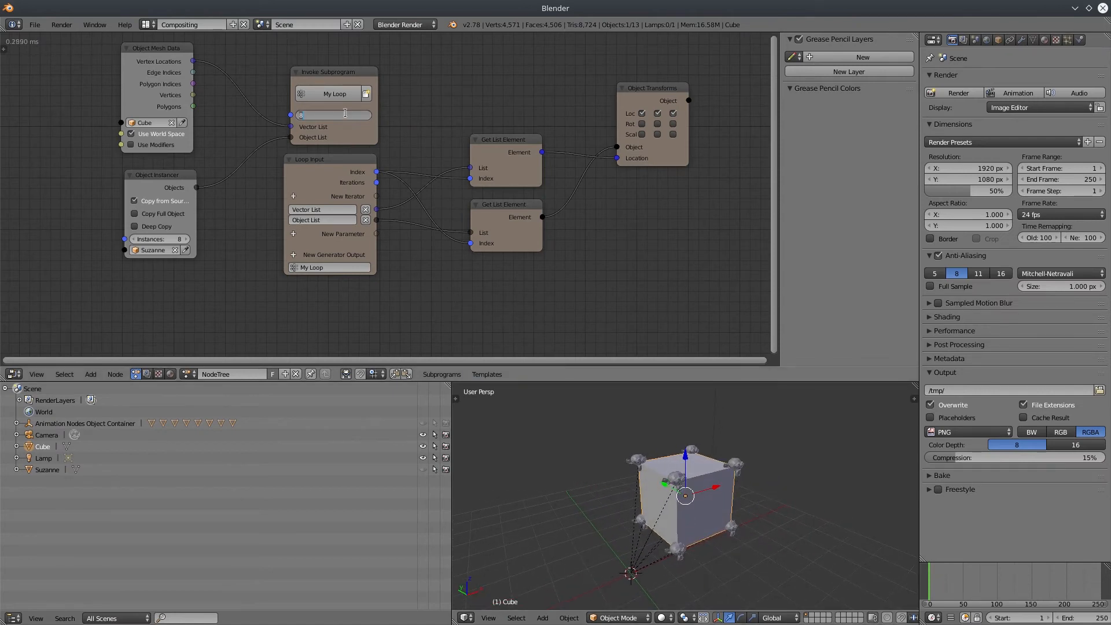
{"action": "key", "text": "Return"}
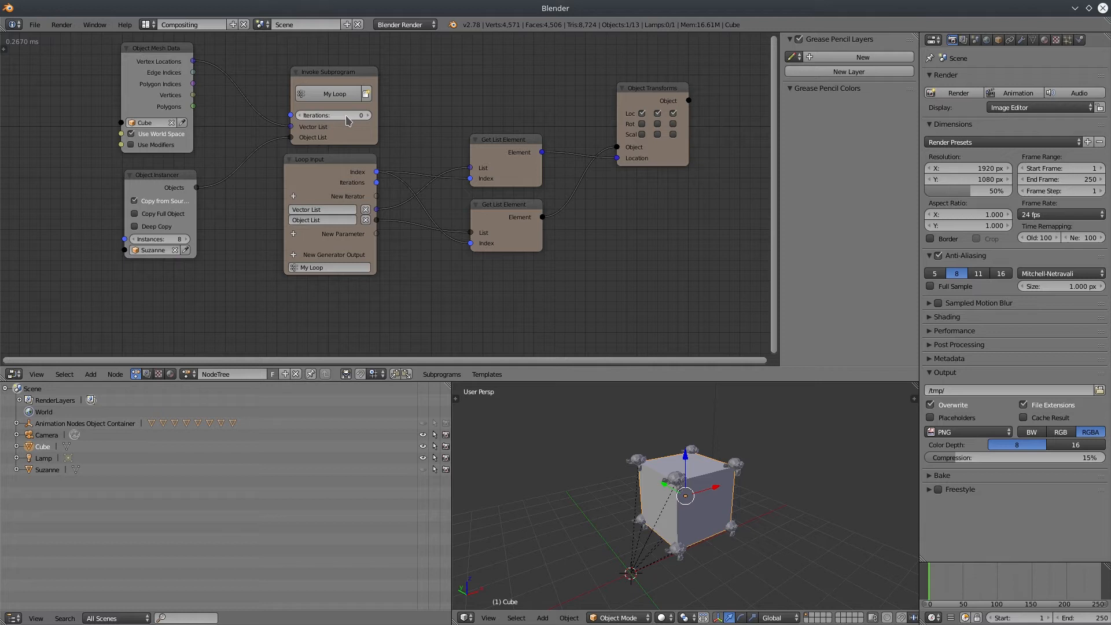
{"action": "key", "text": "g"}
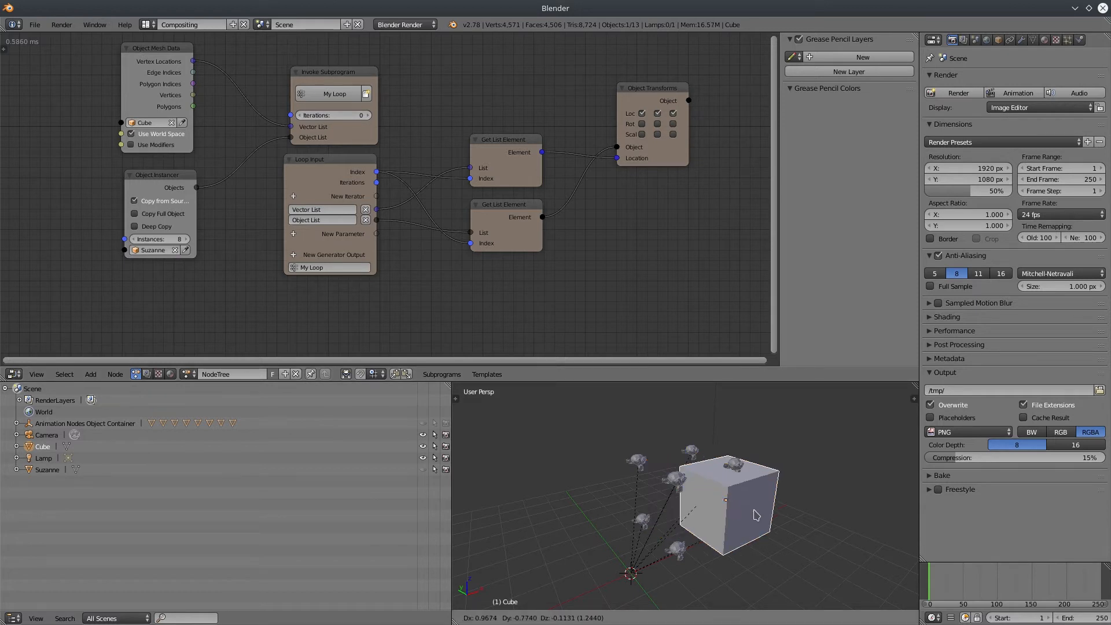
{"action": "left_click", "coordinate": [843, 517]}
Raise My Loop's Iterations one at a time to 8, watching the Suzanne instances snap to the cube's vertices
{"action": "middle_click_drag", "start_coordinate": [781, 540], "coordinate": [671, 520]}
{"action": "left_click", "coordinate": [368, 115]}
{"action": "left_click", "coordinate": [368, 116]}
{"action": "left_click", "coordinate": [368, 115]}
{"action": "left_click", "coordinate": [368, 116]}
{"action": "left_click", "coordinate": [368, 115]}
{"action": "left_click", "coordinate": [368, 116]}
{"action": "middle_click_drag", "start_coordinate": [682, 463], "coordinate": [644, 487]}
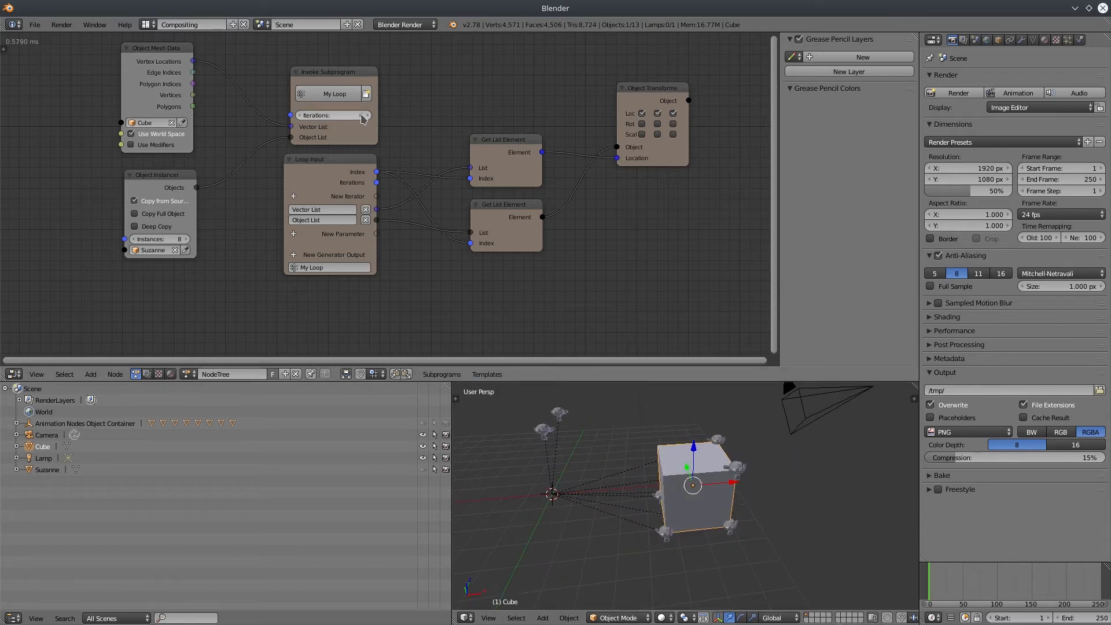
{"action": "left_click", "coordinate": [368, 116]}
{"action": "left_click", "coordinate": [368, 115]}
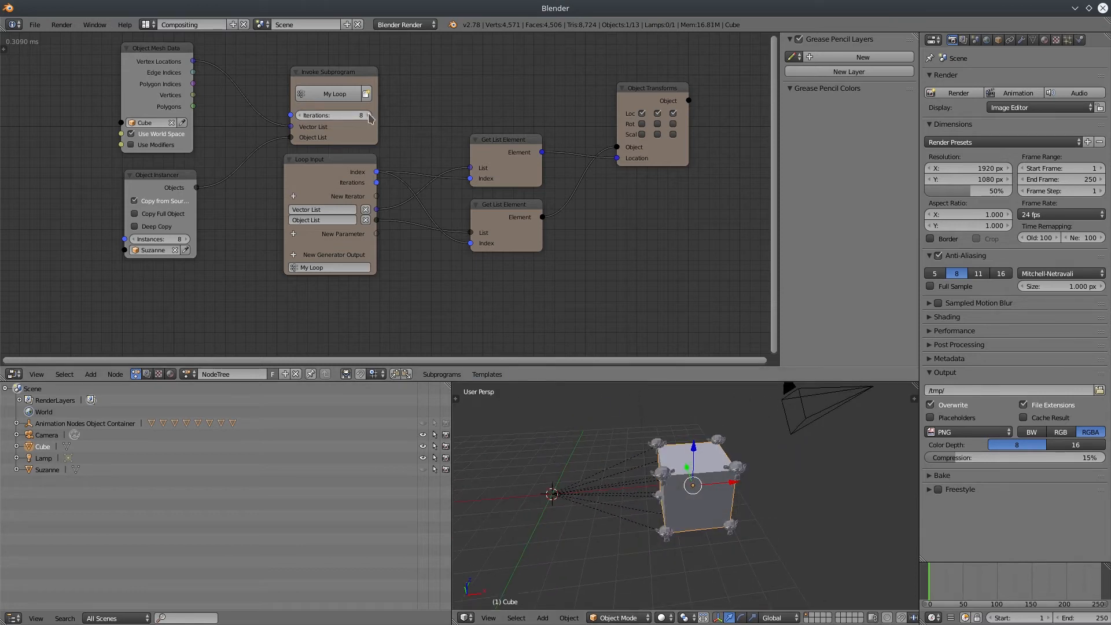
Move the cube in a maximized 3D view to test that the instances follow its vertices, and restore the layout
{"action": "middle_click_drag", "start_coordinate": [588, 446], "coordinate": [491, 299]}
{"action": "scroll", "coordinate": [651, 533], "scroll_direction": "up", "scroll_amount": 1}
{"action": "key", "text": "ctrl+space"}
{"action": "scroll", "coordinate": [492, 300], "scroll_direction": "down", "scroll_amount": 4}
{"action": "key", "text": "g"}
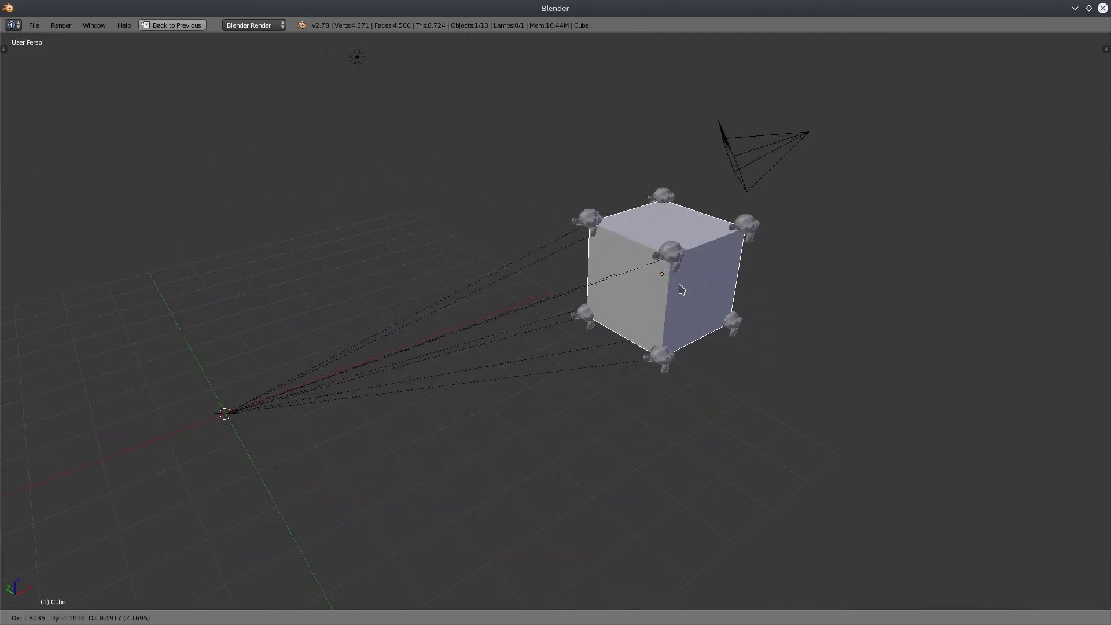
{"action": "left_click", "coordinate": [638, 227]}
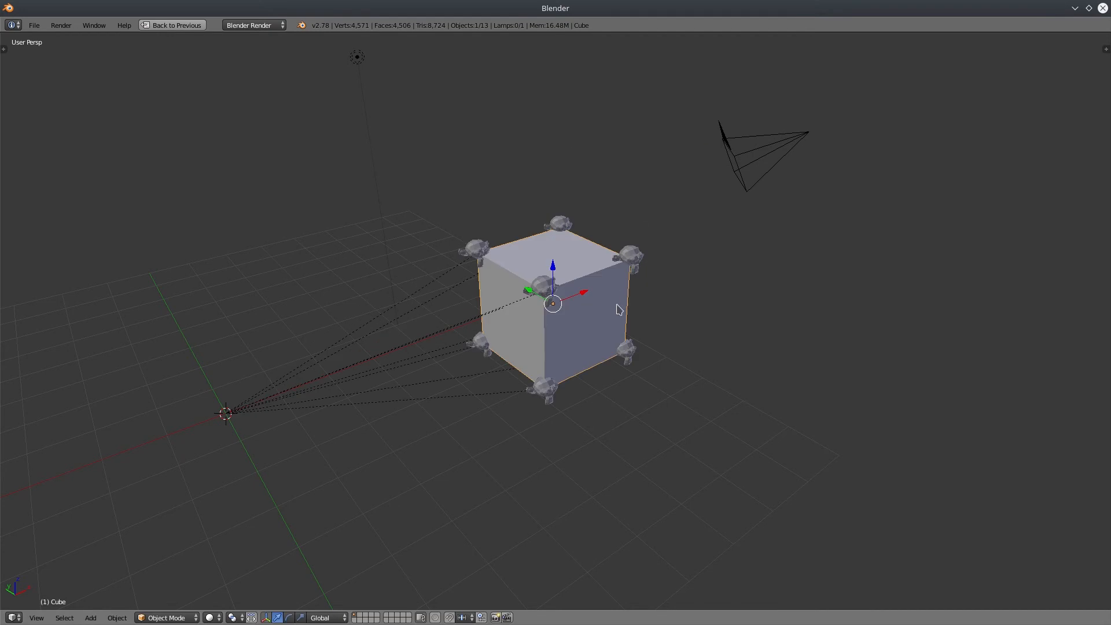
{"action": "middle_click_drag", "start_coordinate": [505, 467], "coordinate": [449, 439]}
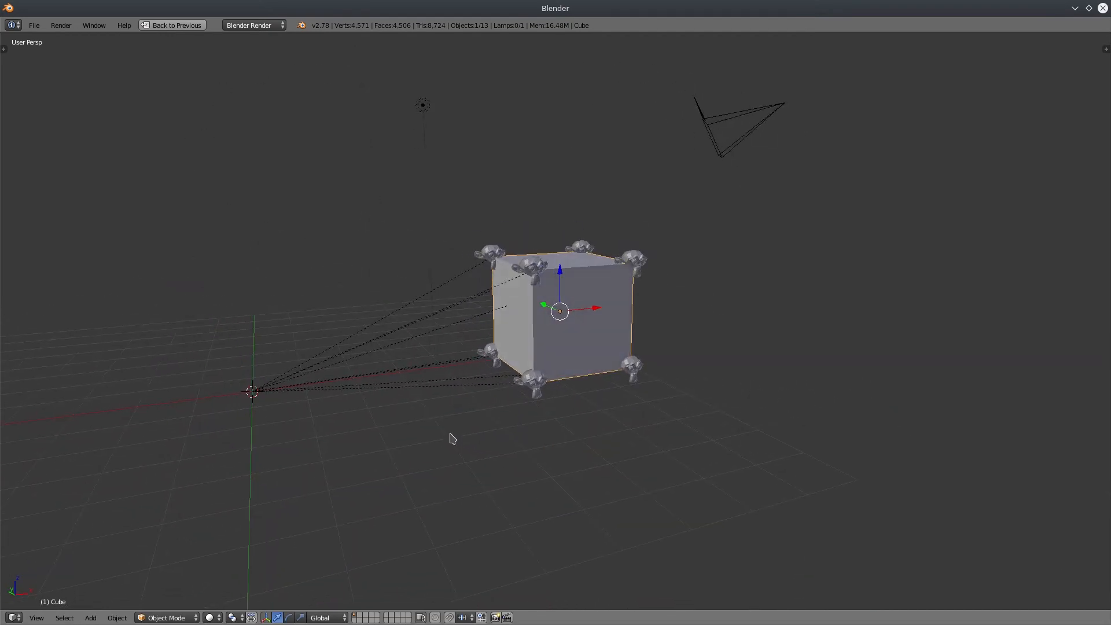
{"action": "key", "text": "ctrl+space"}
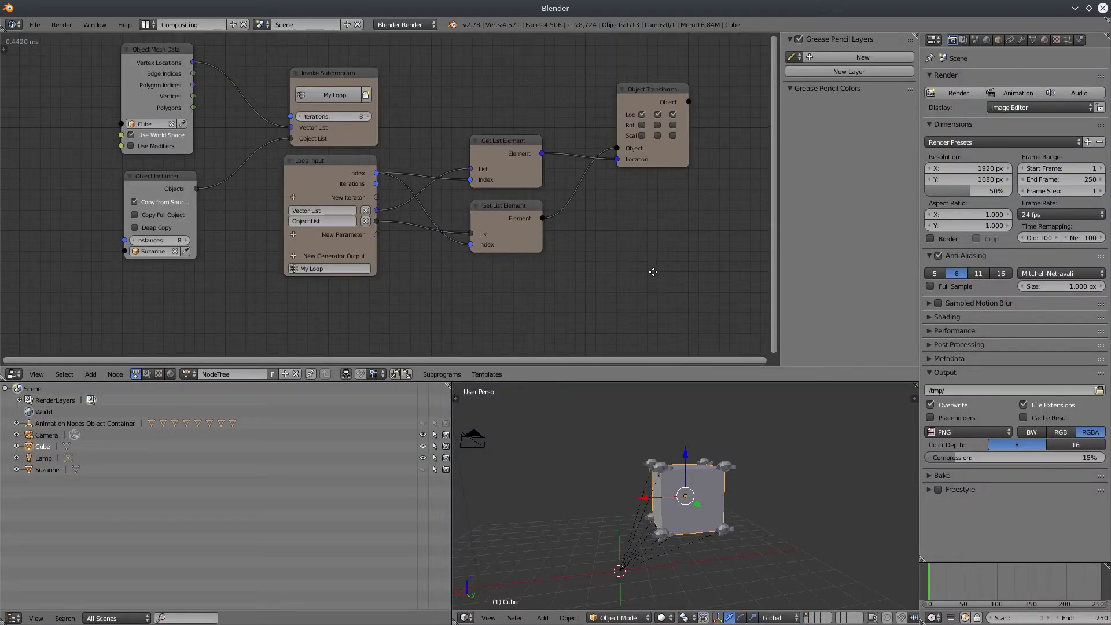
Cut all links running from the Loop Input node to the two Get List Element nodes
{"action": "middle_click_drag", "start_coordinate": [652, 273], "coordinate": [662, 304]}
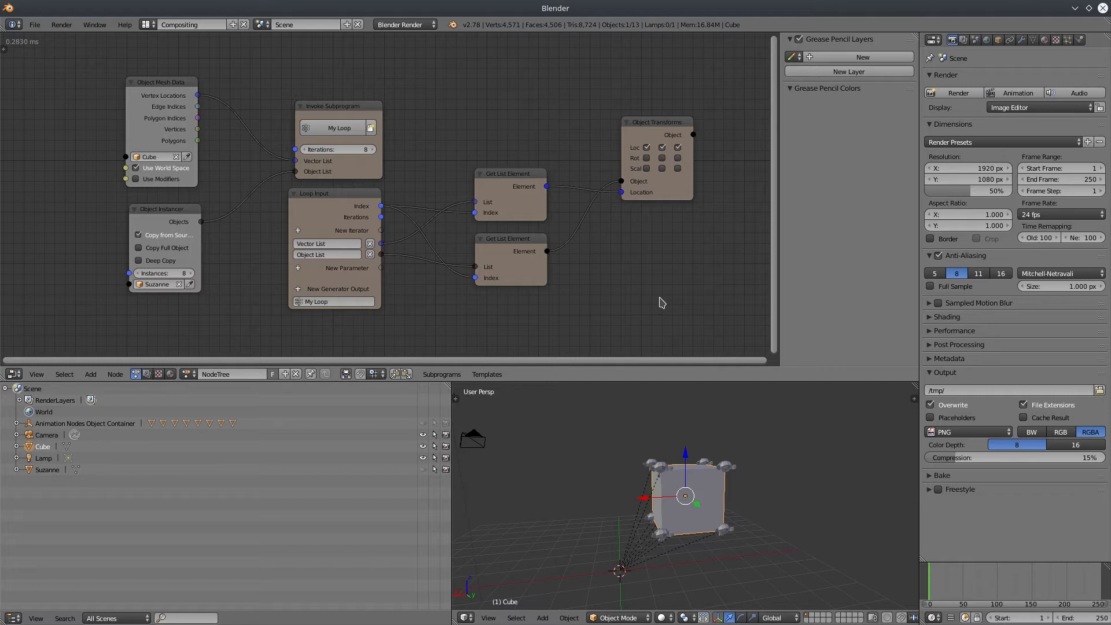
{"action": "scroll", "coordinate": [552, 265], "scroll_direction": "up", "scroll_amount": 1}
{"action": "scroll", "coordinate": [536, 266], "scroll_direction": "up", "scroll_amount": 1}
{"action": "mouse_move", "coordinate": [517, 179]}
{"action": "left_mouse_down"}
{"action": "mouse_move", "coordinate": [521, 161]}
{"action": "mouse_move", "coordinate": [520, 181]}
{"action": "left_mouse_up"}
{"action": "left_click_drag", "start_coordinate": [513, 249], "coordinate": [517, 253]}
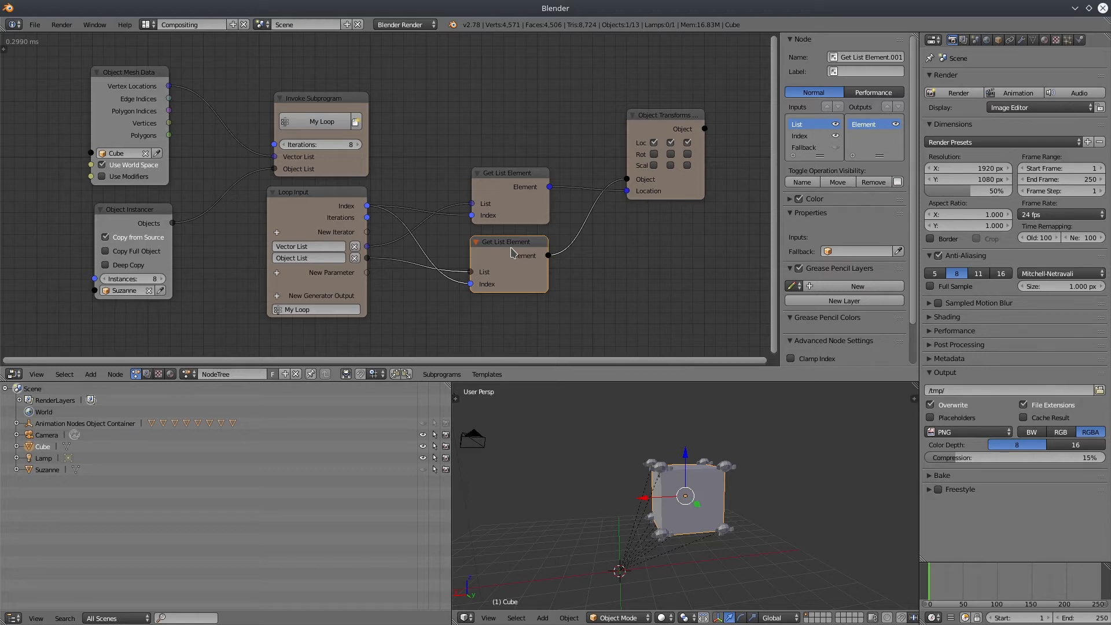
{"action": "mouse_move", "coordinate": [367, 232]}
{"action": "left_mouse_down"}
{"action": "mouse_move", "coordinate": [425, 171]}
{"action": "mouse_move", "coordinate": [384, 241]}
{"action": "mouse_move", "coordinate": [409, 162]}
{"action": "mouse_move", "coordinate": [384, 230]}
{"action": "left_mouse_up"}
{"action": "key", "text": "a"}
{"action": "left_click_drag", "start_coordinate": [427, 140], "coordinate": [425, 324], "text": "ctrl"}
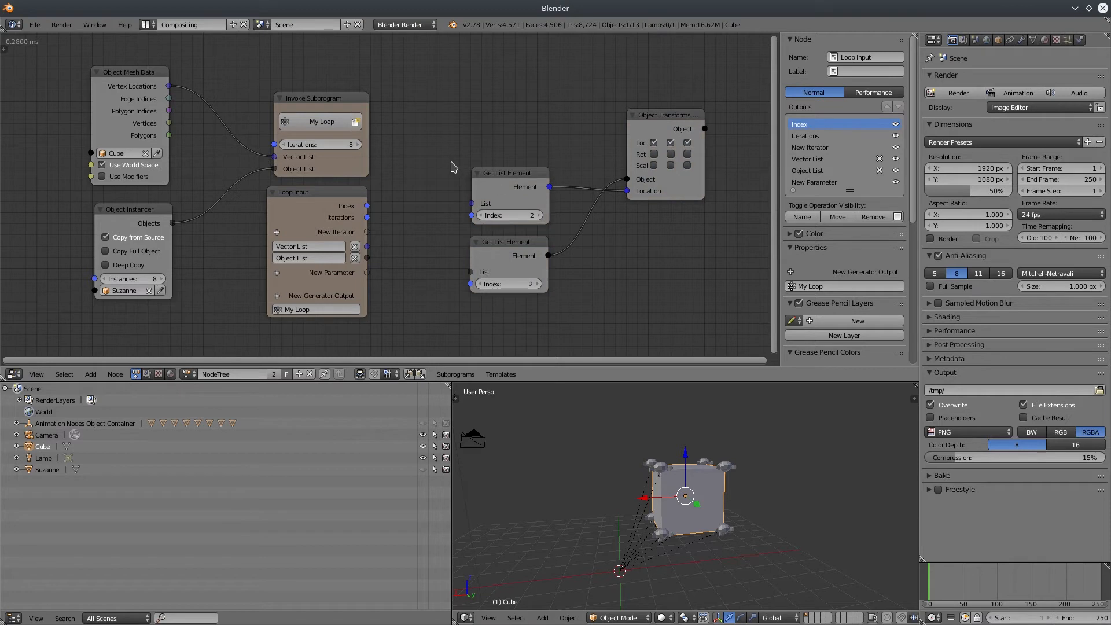
Cut the links feeding Invoke Subprogram and remove the Object List and Vector List parameters from Loop Input
{"action": "left_click_drag", "start_coordinate": [234, 102], "coordinate": [235, 221], "text": "ctrl"}
{"action": "left_click", "coordinate": [354, 258]}
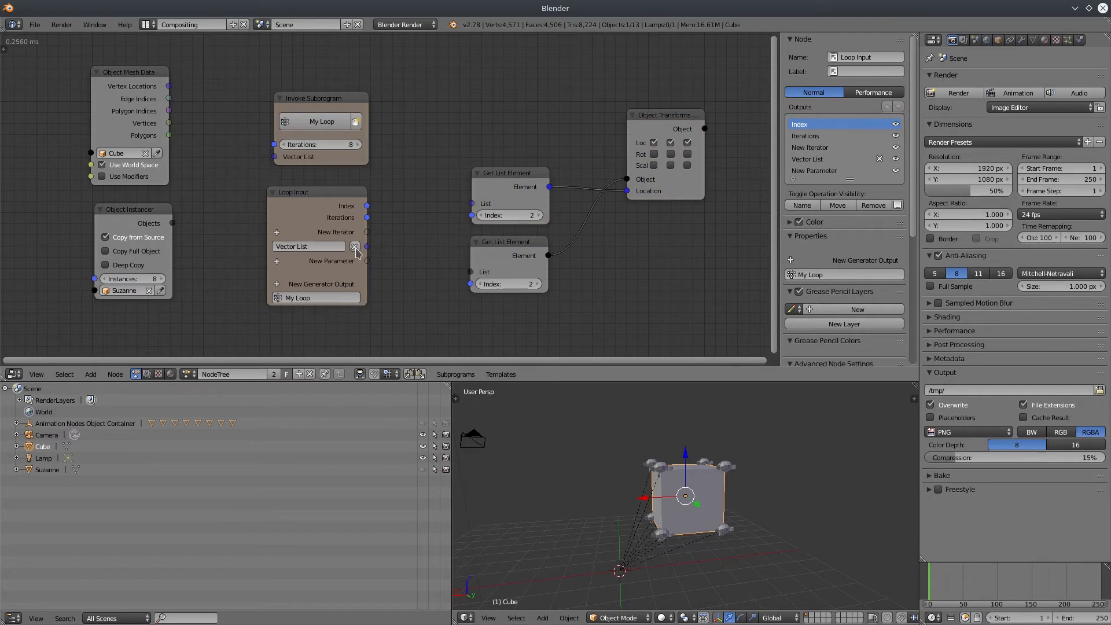
{"action": "left_click", "coordinate": [354, 246]}
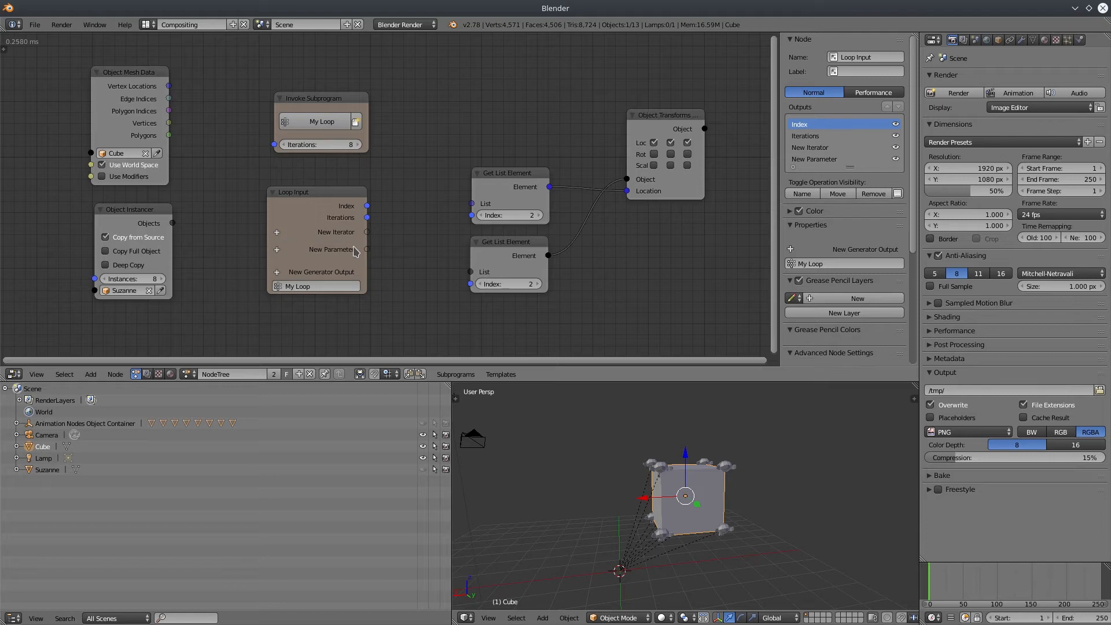
Add an Object List iterator and a Vector List iterator to the Loop Input node
{"action": "left_click", "coordinate": [276, 231]}
{"action": "key", "text": "Return"}
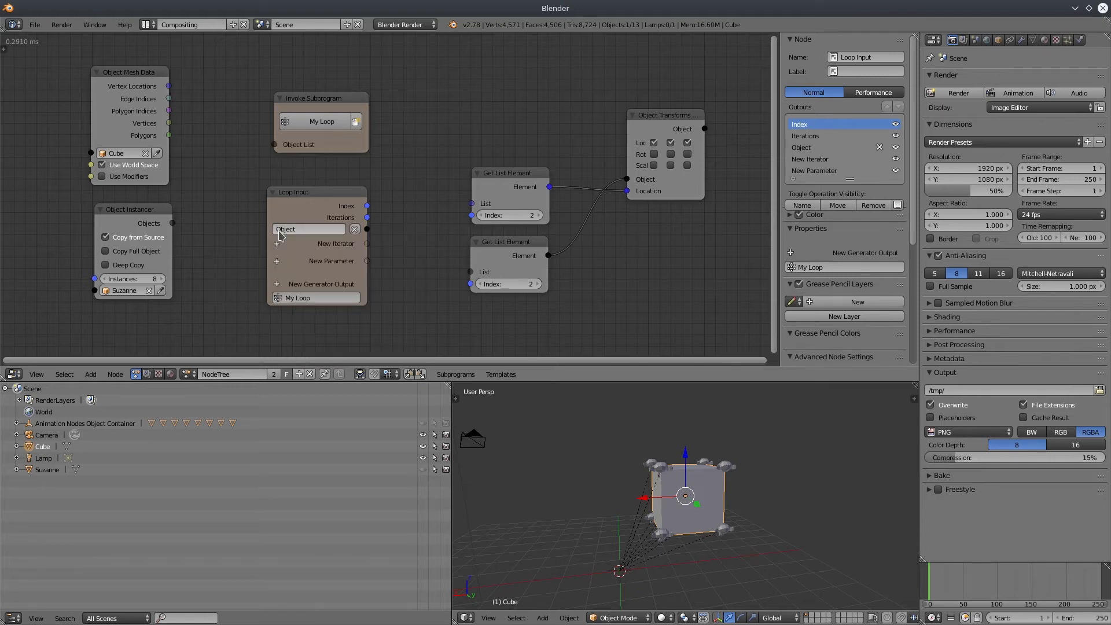
{"action": "left_click", "coordinate": [277, 244]}
{"action": "type", "text": "vec"}
{"action": "left_click", "coordinate": [306, 266]}
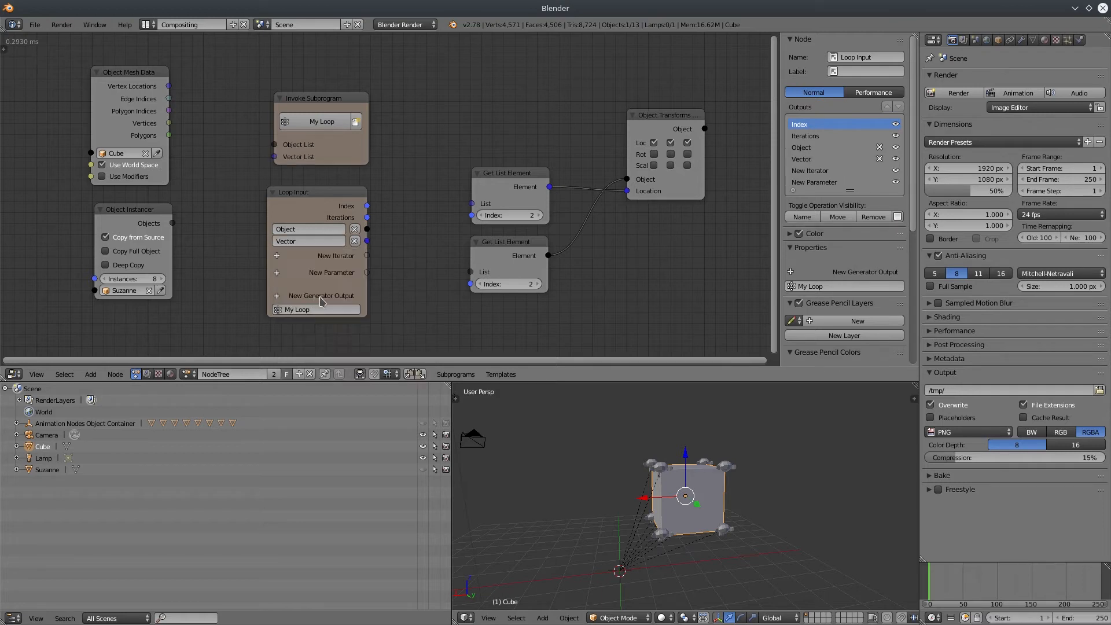
Link Vertex Locations to Invoke Subprogram's Vector List input and the Object Instancer's Objects to its Object List input
{"action": "left_click_drag", "start_coordinate": [168, 86], "coordinate": [277, 164]}
{"action": "left_click_drag", "start_coordinate": [172, 223], "coordinate": [274, 145]}
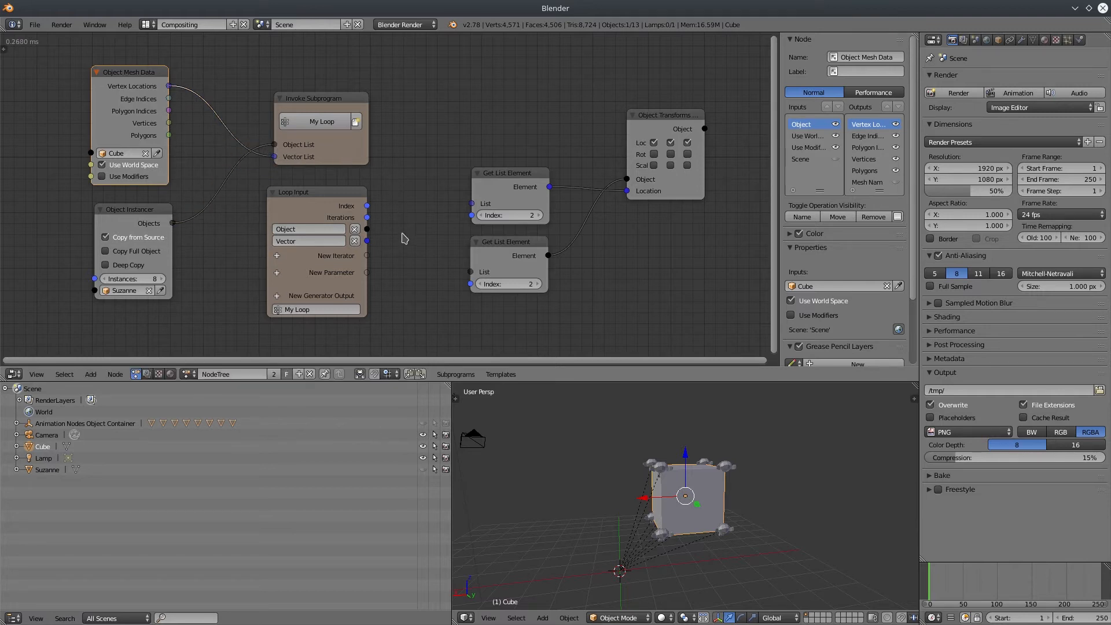
{"action": "left_click_drag", "start_coordinate": [367, 229], "coordinate": [404, 249]}
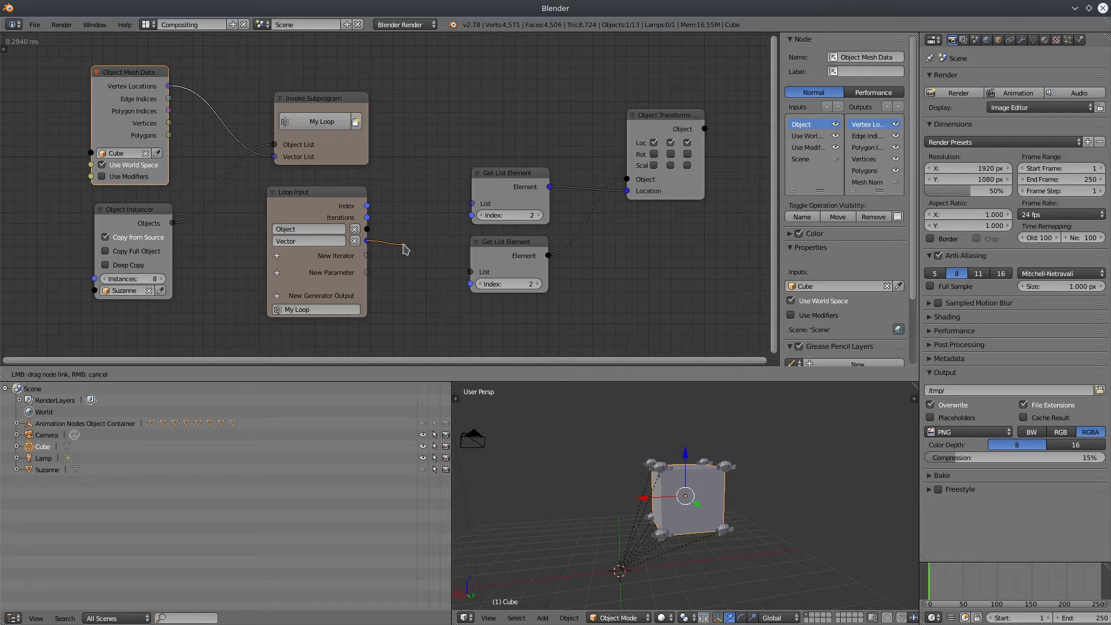
{"action": "left_click_drag", "start_coordinate": [403, 244], "coordinate": [403, 245]}
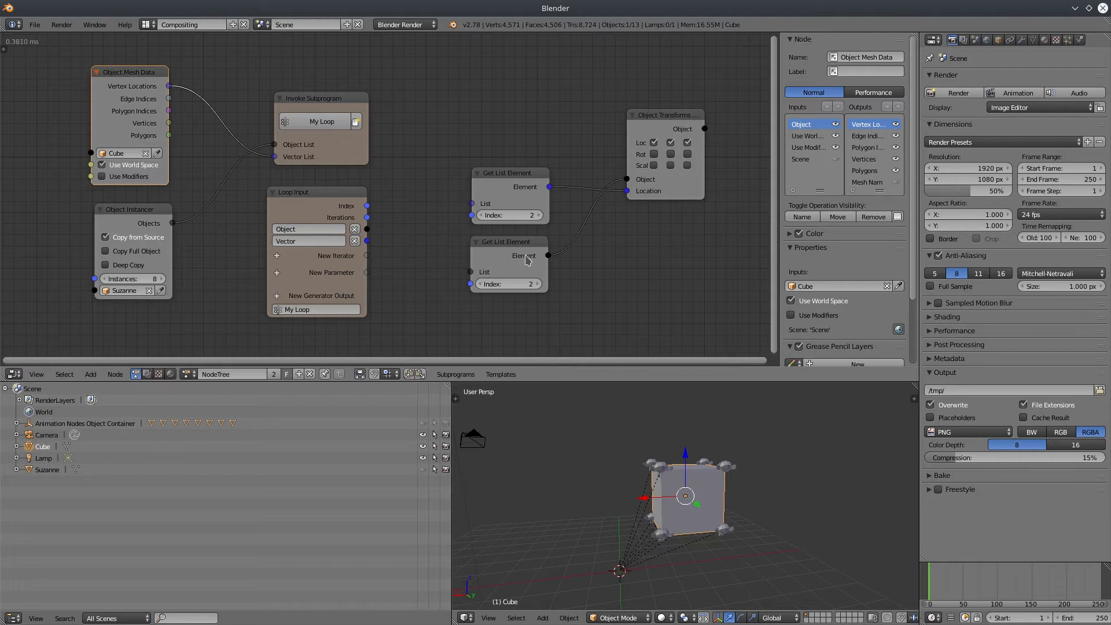
Delete both Get List Element nodes
{"action": "left_click", "coordinate": [507, 196]}
{"action": "key", "text": "x"}
{"action": "left_click", "coordinate": [493, 249]}
{"action": "key", "text": "x"}
Bring the Object Transforms node closer to Loop Input and link the Object and Vector iterators to its Object and Location inputs
{"action": "left_click_drag", "start_coordinate": [649, 116], "coordinate": [499, 196]}
{"action": "left_click_drag", "start_coordinate": [367, 229], "coordinate": [485, 249]}
{"action": "left_click_drag", "start_coordinate": [367, 241], "coordinate": [489, 259]}
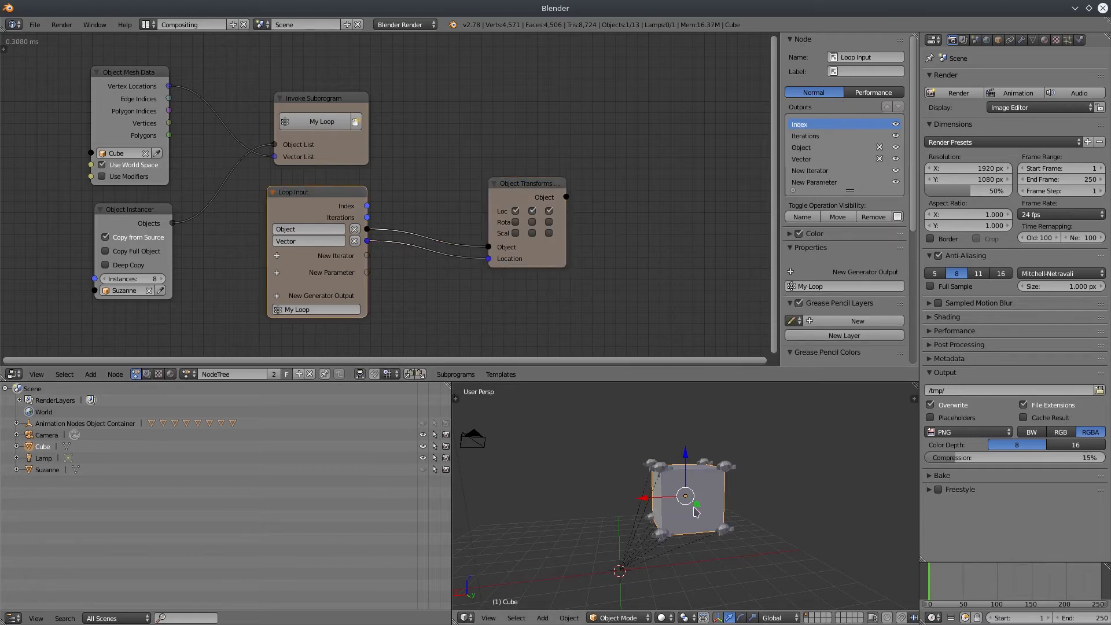
Move the cube in the 3D view to test that the iterator-driven instances follow its vertices
{"action": "middle_click_drag", "start_coordinate": [607, 489], "coordinate": [654, 508]}
{"action": "key", "text": "g"}
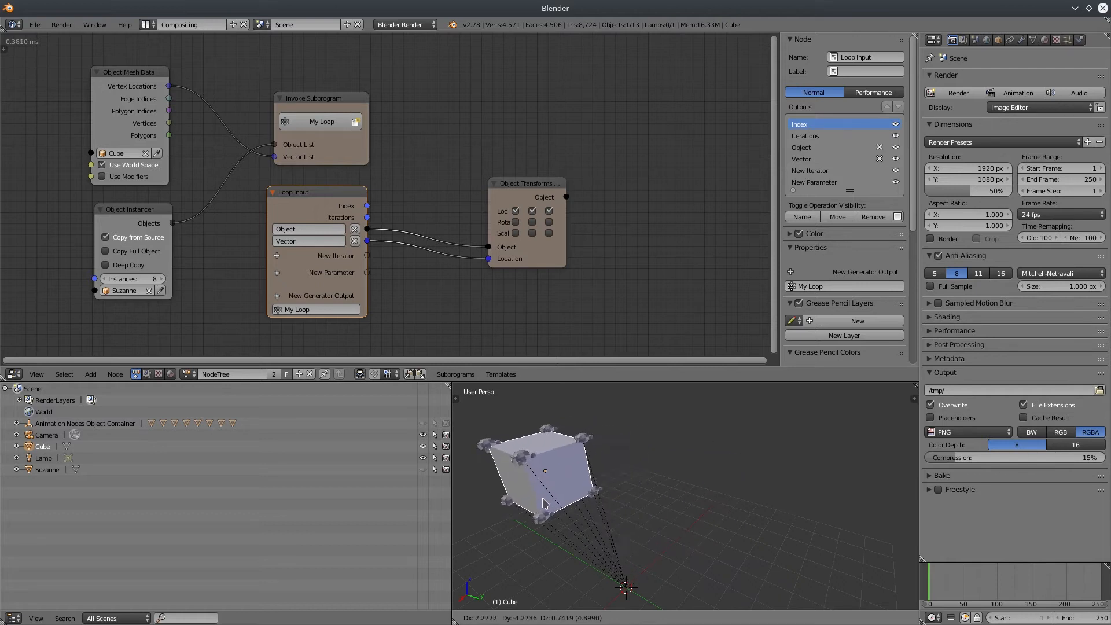
{"action": "left_click", "coordinate": [632, 489]}
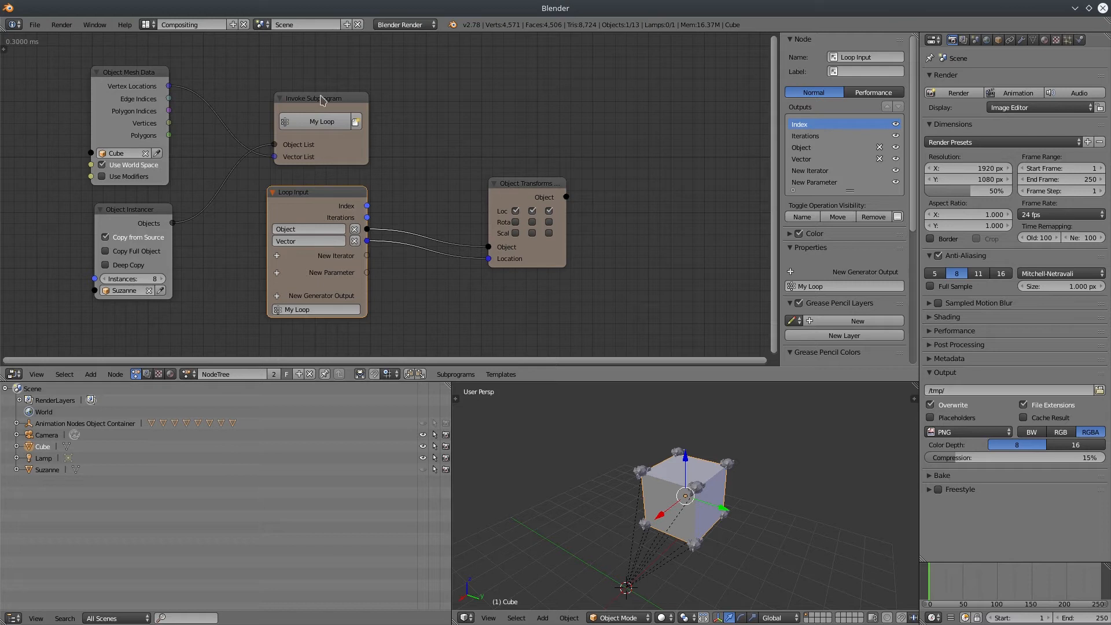
Shift the Invoke Subprogram node slightly aside and attach a debug node to Object Mesh Data's Vertex Locations, placing it above Object Transforms
{"action": "left_click_drag", "start_coordinate": [319, 96], "coordinate": [338, 101]}
{"action": "left_click", "coordinate": [145, 79]}
{"action": "key", "text": "w"}
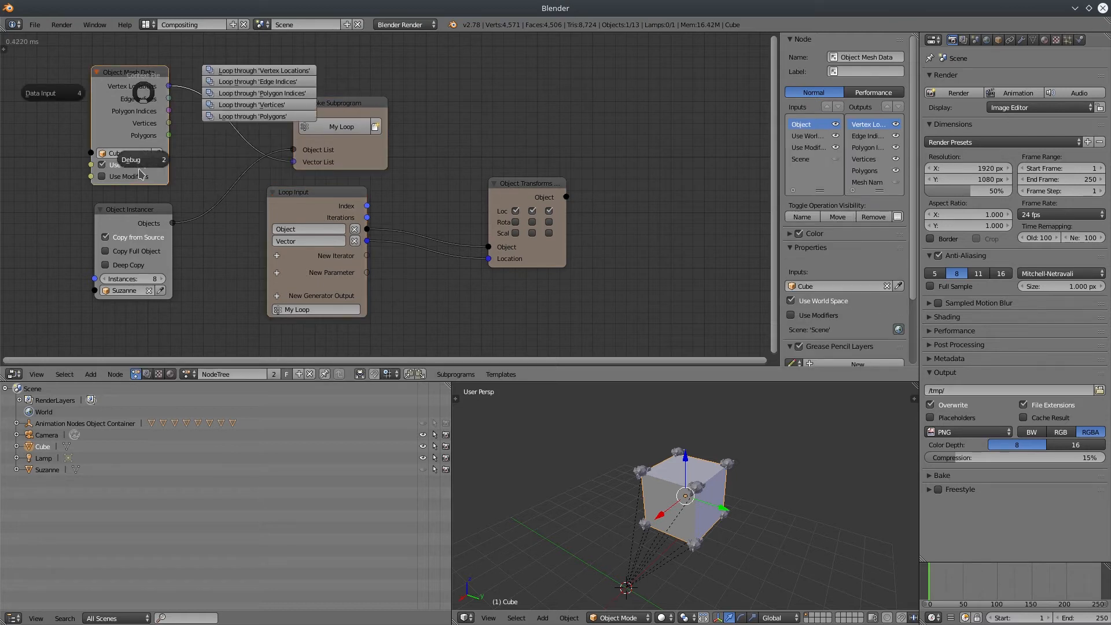
{"action": "left_click", "coordinate": [130, 160]}
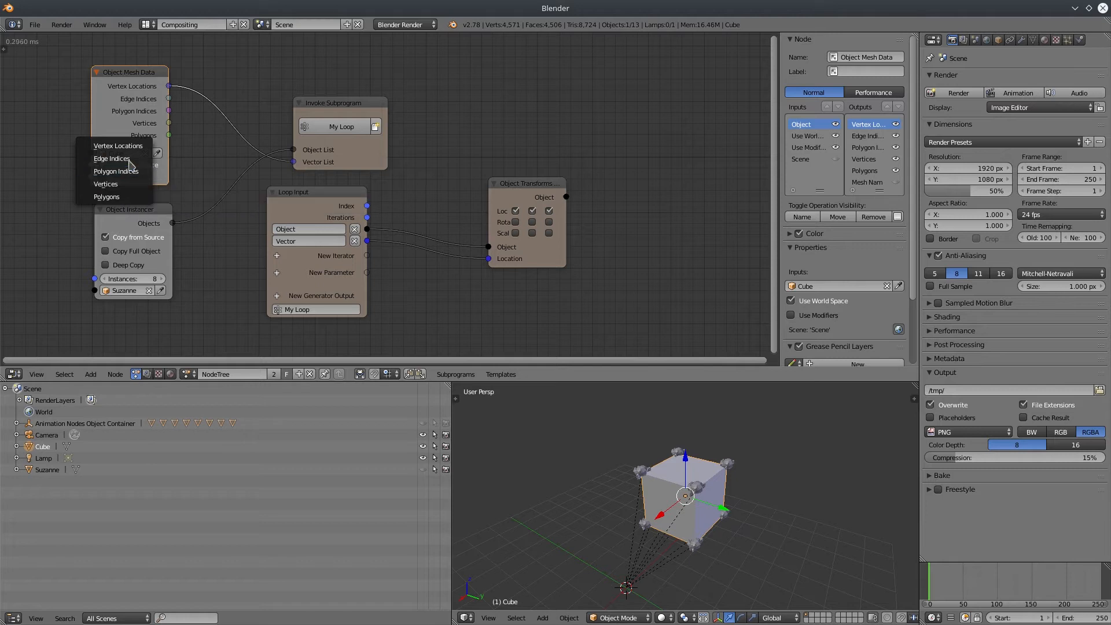
{"action": "left_click", "coordinate": [118, 146]}
{"action": "left_click", "coordinate": [450, 49]}
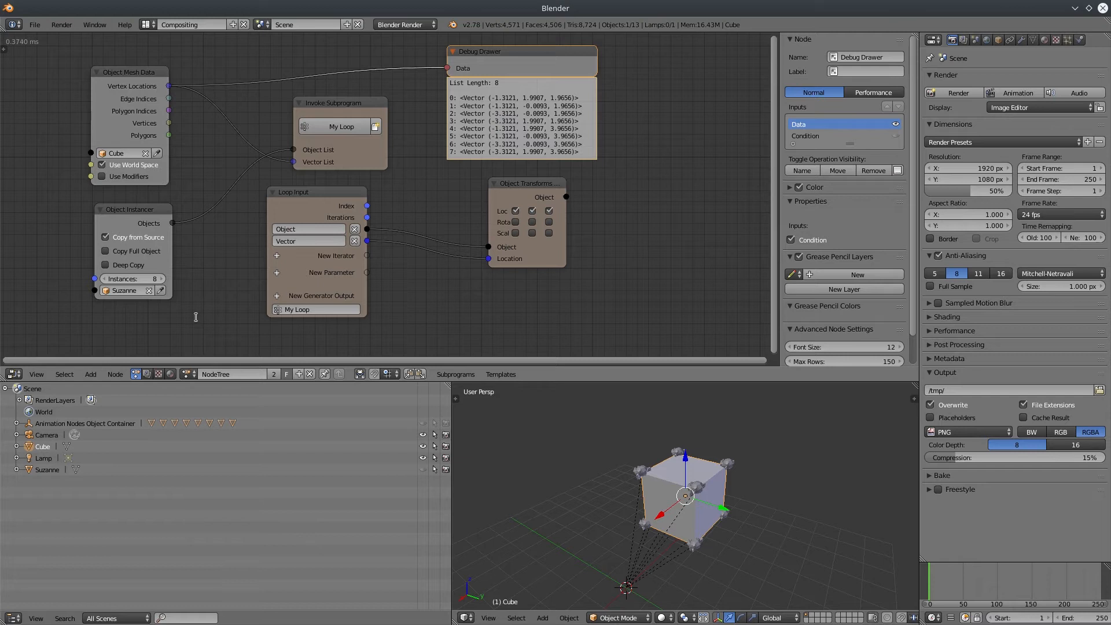
Check the length of the cube's Vertex Locations list with a temporary Get List Length node and delete the node
{"action": "key", "text": "ctrl+a"}
{"action": "type", "text": "list le"}
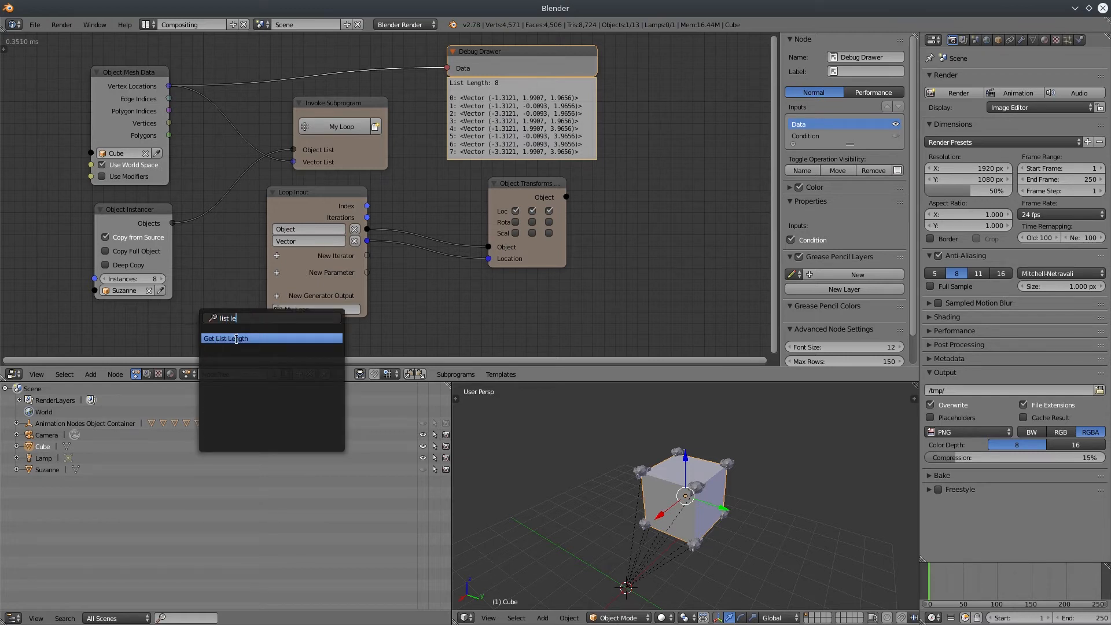
{"action": "left_click", "coordinate": [236, 339]}
{"action": "left_click", "coordinate": [331, 85]}
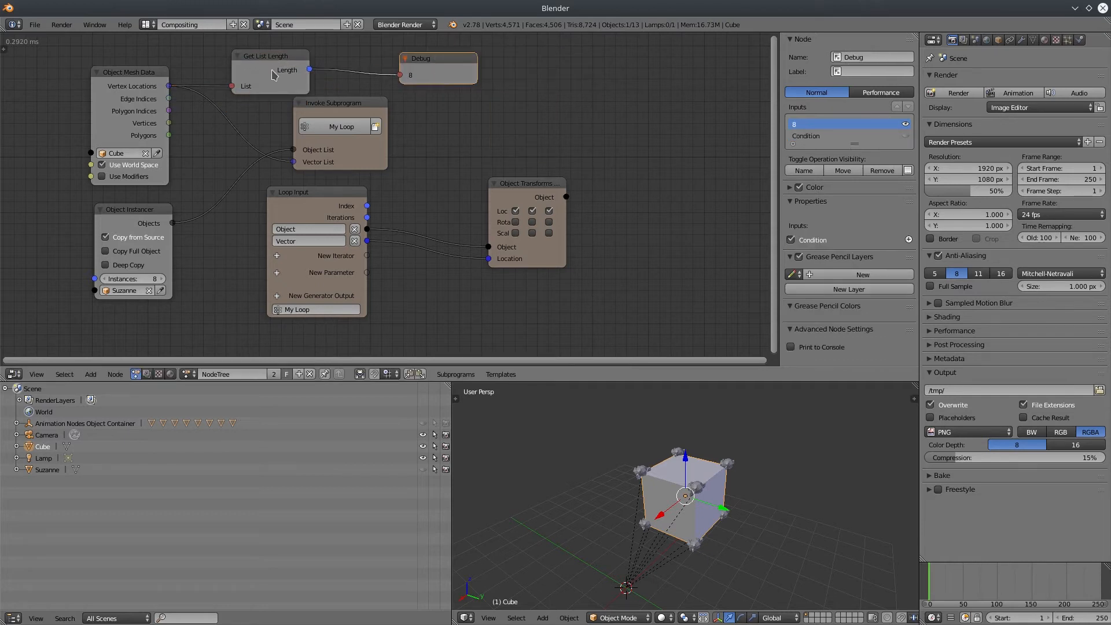
{"action": "left_click", "coordinate": [273, 72]}
{"action": "key", "text": "x"}
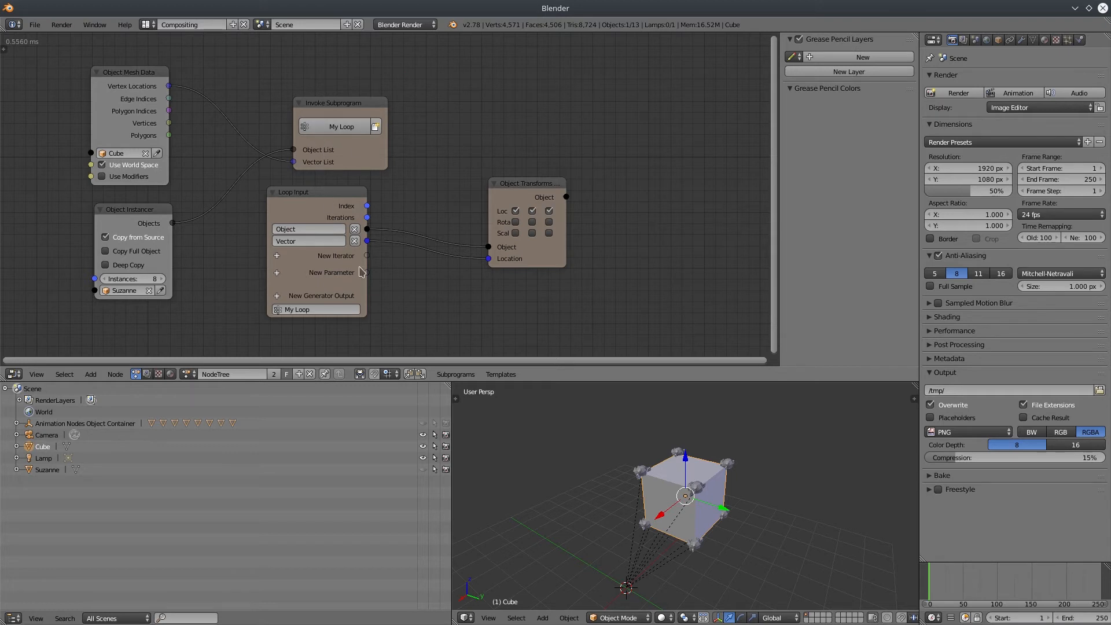
Add a Vector List generator output to My Loop, place its node beyond Object Transforms, and move Invoke Subprogram up
{"action": "left_click_drag", "start_coordinate": [525, 186], "coordinate": [550, 189]}
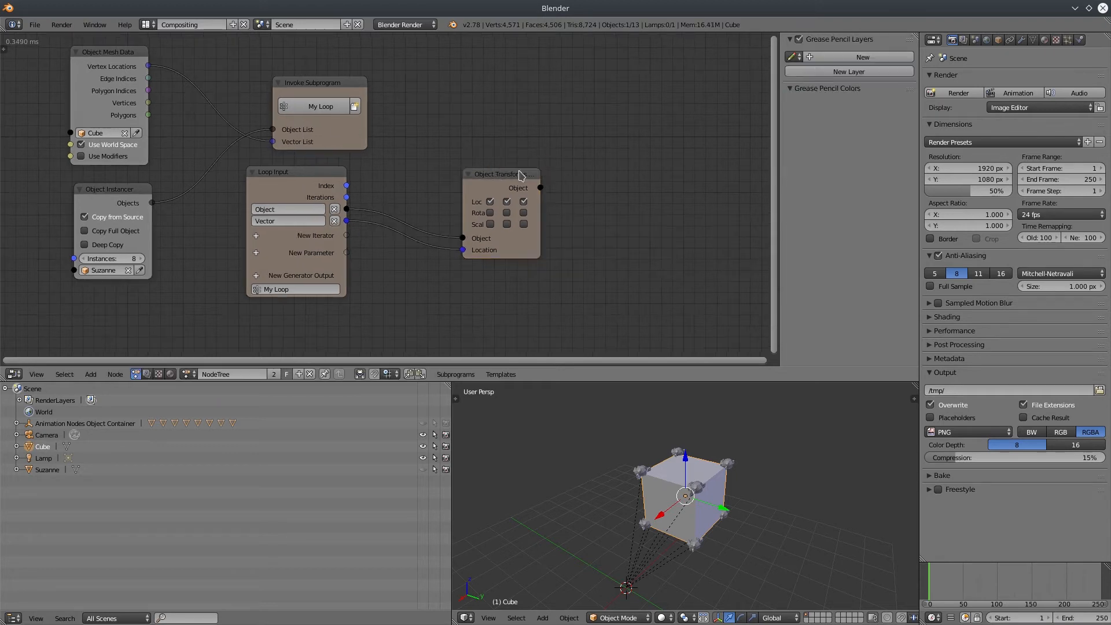
{"action": "left_click_drag", "start_coordinate": [521, 176], "coordinate": [490, 180]}
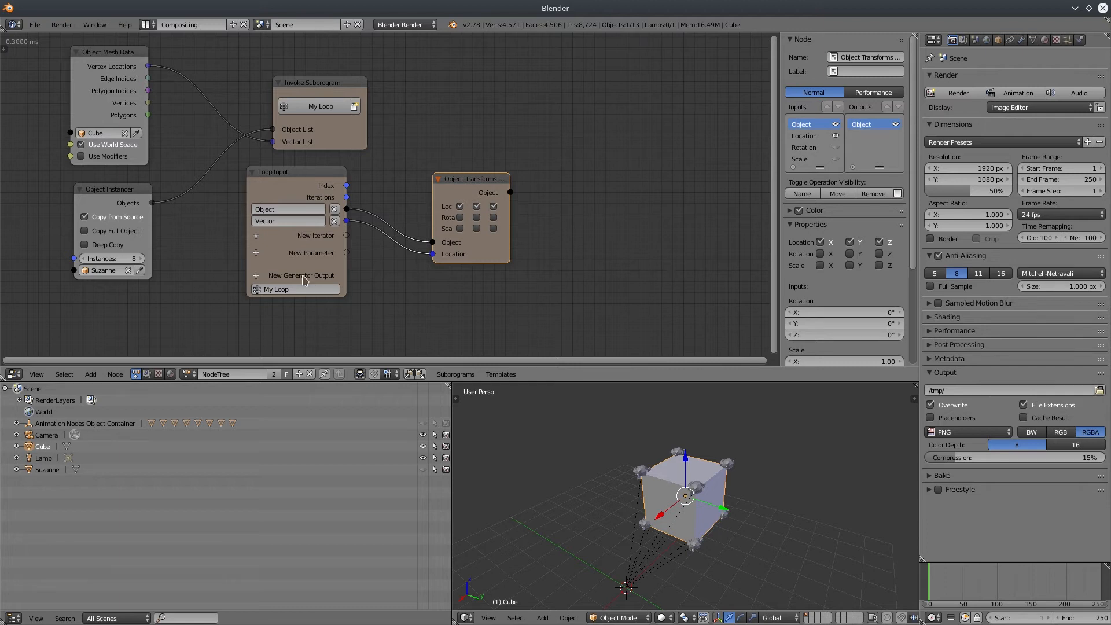
{"action": "left_click", "coordinate": [256, 276]}
{"action": "type", "text": "vec"}
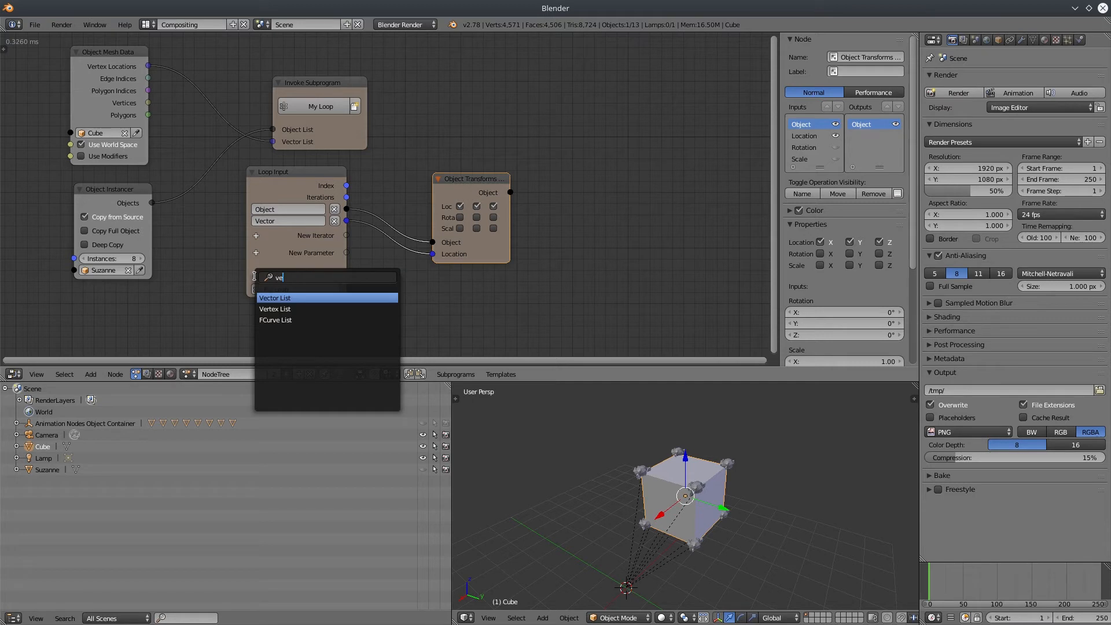
{"action": "left_click", "coordinate": [282, 298]}
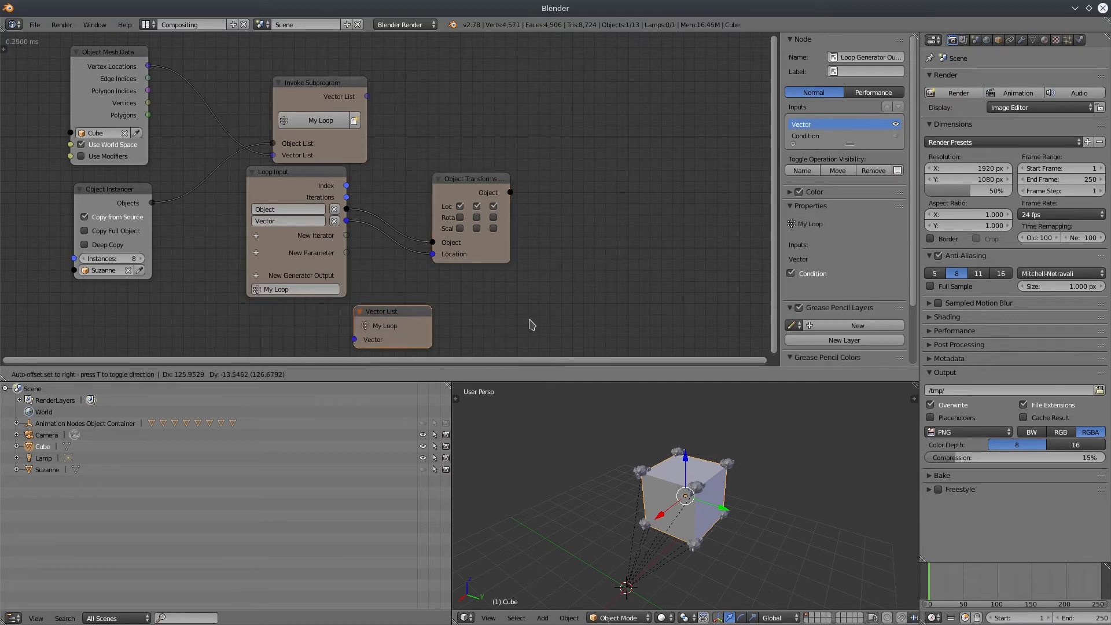
{"action": "left_click", "coordinate": [595, 208]}
{"action": "left_click_drag", "start_coordinate": [327, 82], "coordinate": [466, 79]}
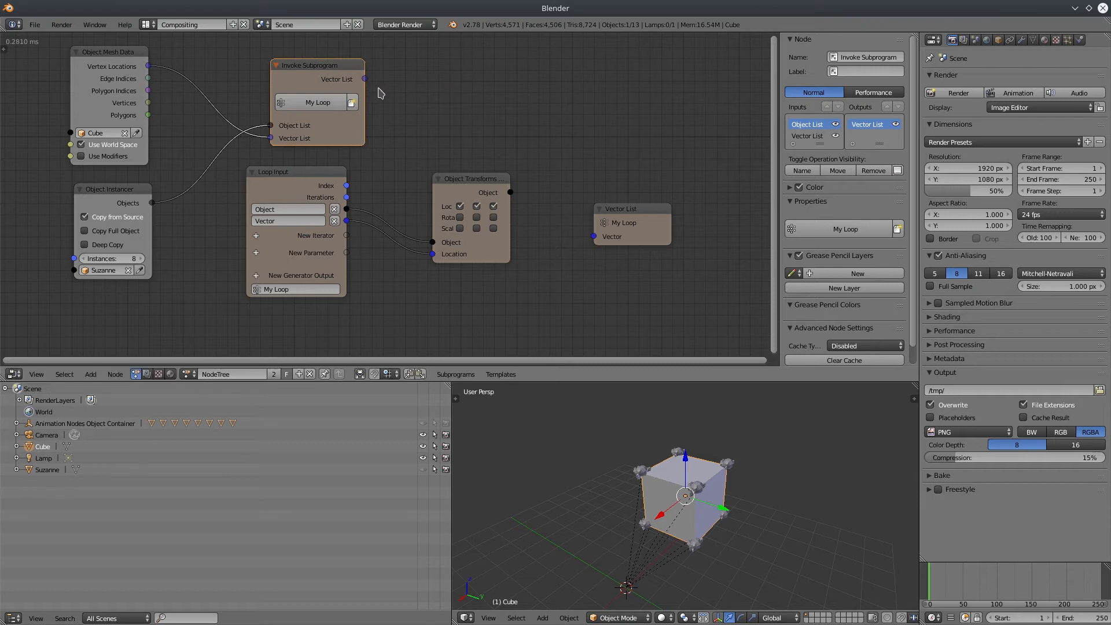
{"action": "left_click_drag", "start_coordinate": [365, 79], "coordinate": [459, 122]}
Insert an Object Mesh Data node between Object Transforms and the Vector List output, and link Object Transforms' Object output into it
{"action": "left_click", "coordinate": [91, 375]}
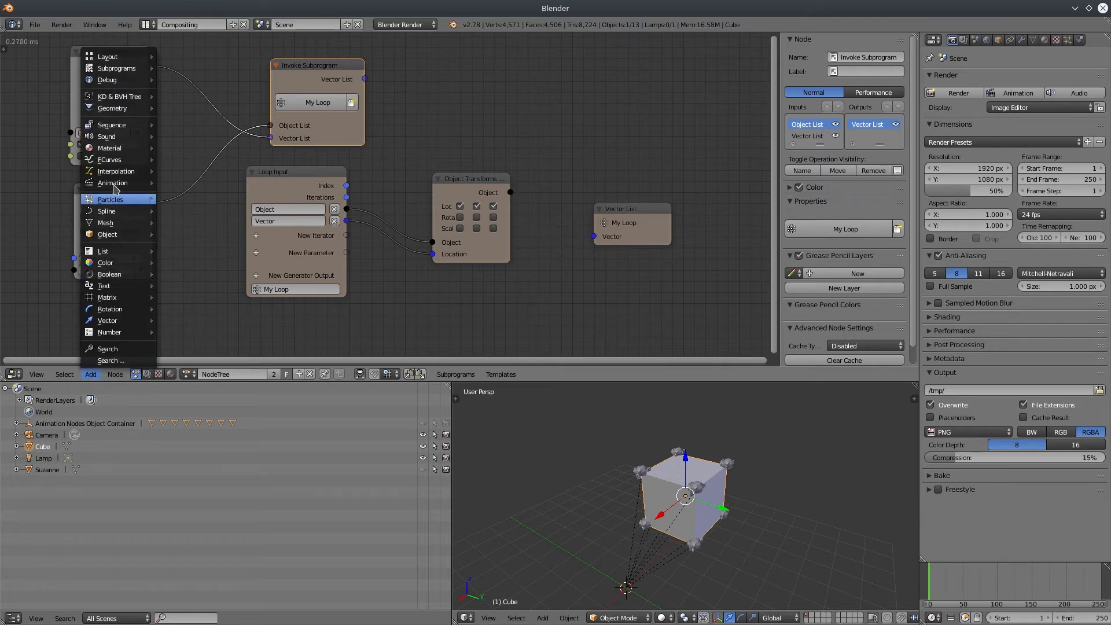
{"action": "mouse_move", "coordinate": [116, 228]}
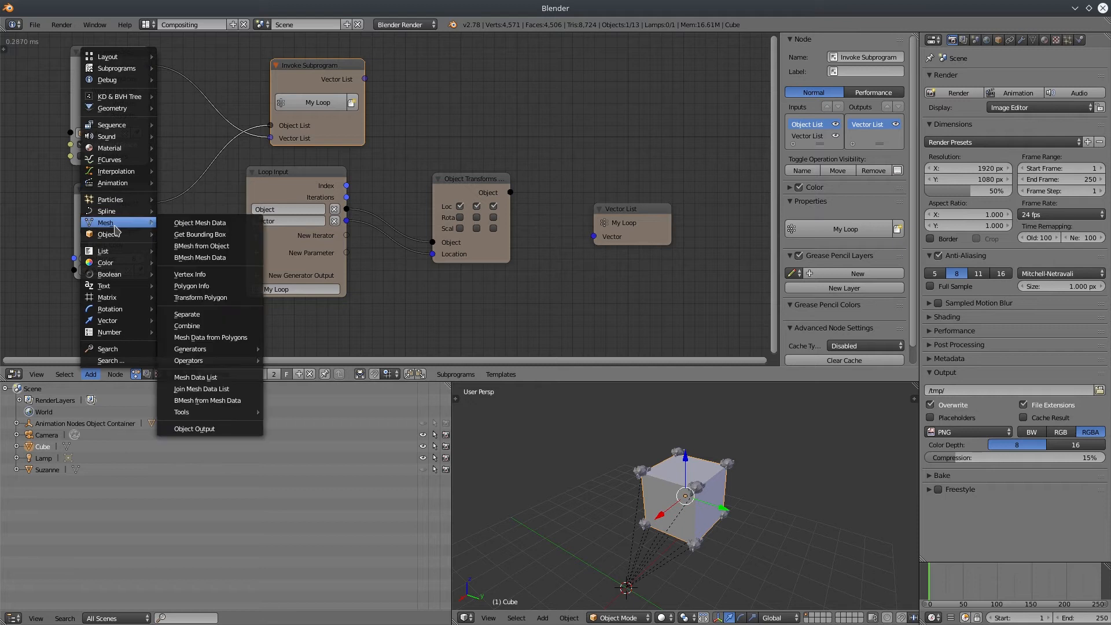
{"action": "left_click", "coordinate": [205, 227]}
{"action": "left_click", "coordinate": [561, 171]}
{"action": "middle_click_drag", "start_coordinate": [682, 296], "coordinate": [536, 298]}
{"action": "left_click_drag", "start_coordinate": [512, 222], "coordinate": [618, 210]}
{"action": "left_click_drag", "start_coordinate": [451, 177], "coordinate": [468, 161]}
{"action": "left_click_drag", "start_coordinate": [366, 196], "coordinate": [427, 238]}
{"action": "left_click_drag", "start_coordinate": [584, 209], "coordinate": [618, 200]}
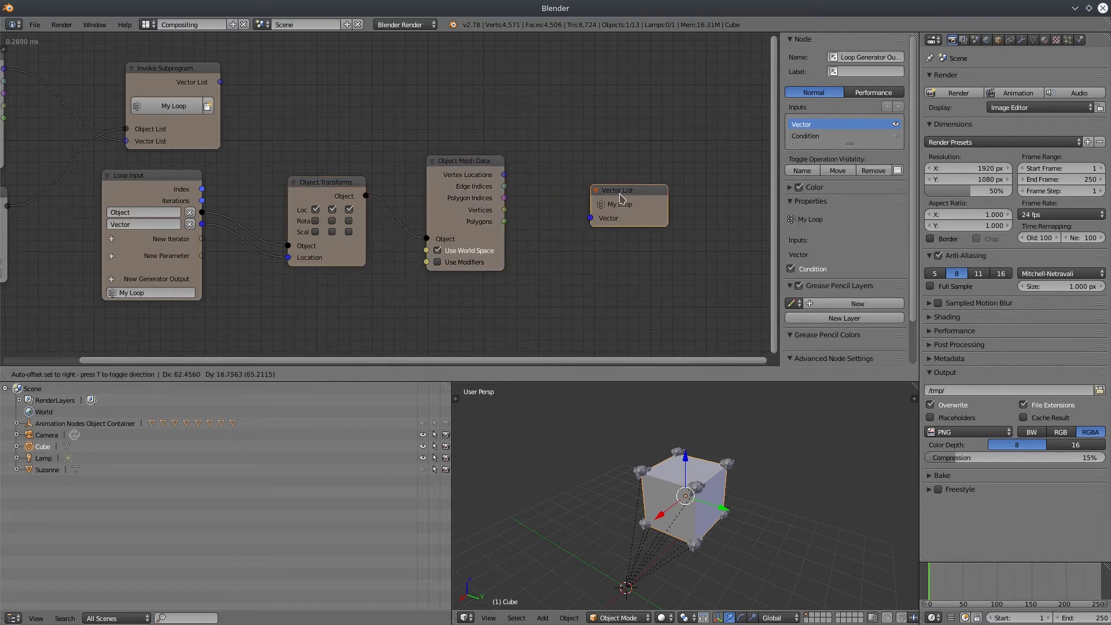
Examine the new Object Mesh Data node's Vertex Locations with a temporary debug node, select a Suzanne instance, and delete the debug node
{"action": "left_click", "coordinate": [463, 164]}
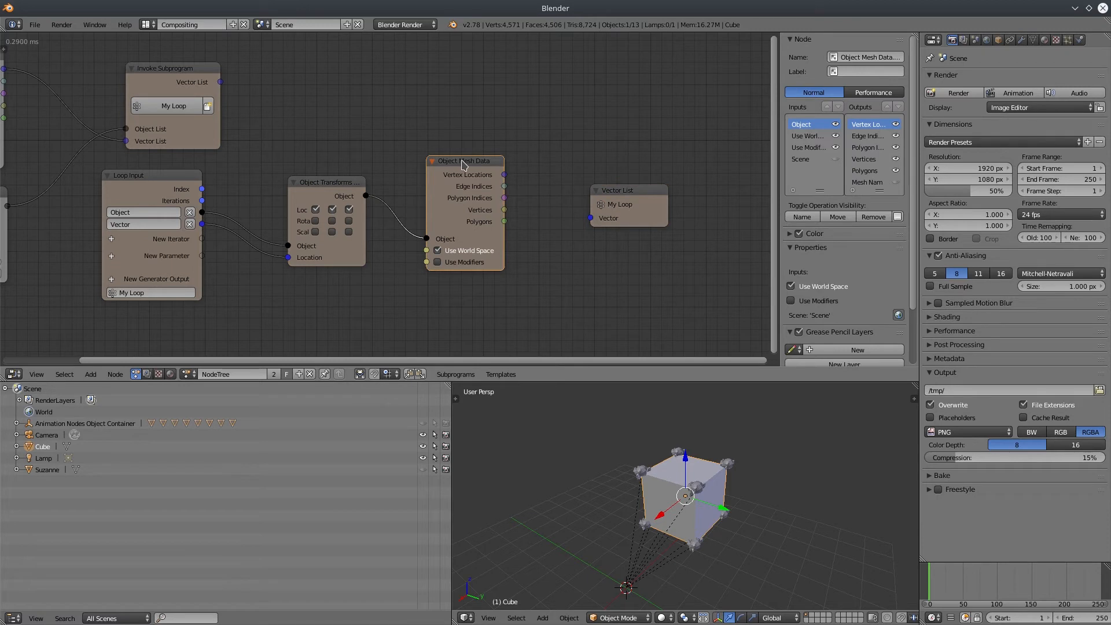
{"action": "key", "text": "w"}
{"action": "left_click", "coordinate": [473, 224]}
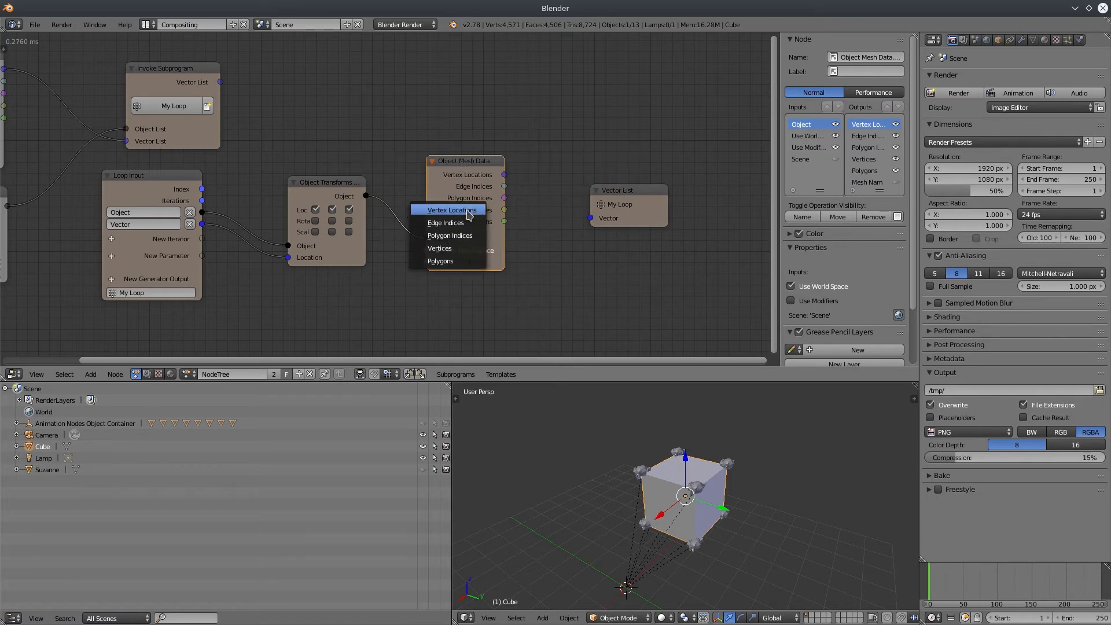
{"action": "left_click", "coordinate": [467, 211]}
{"action": "left_click", "coordinate": [541, 109]}
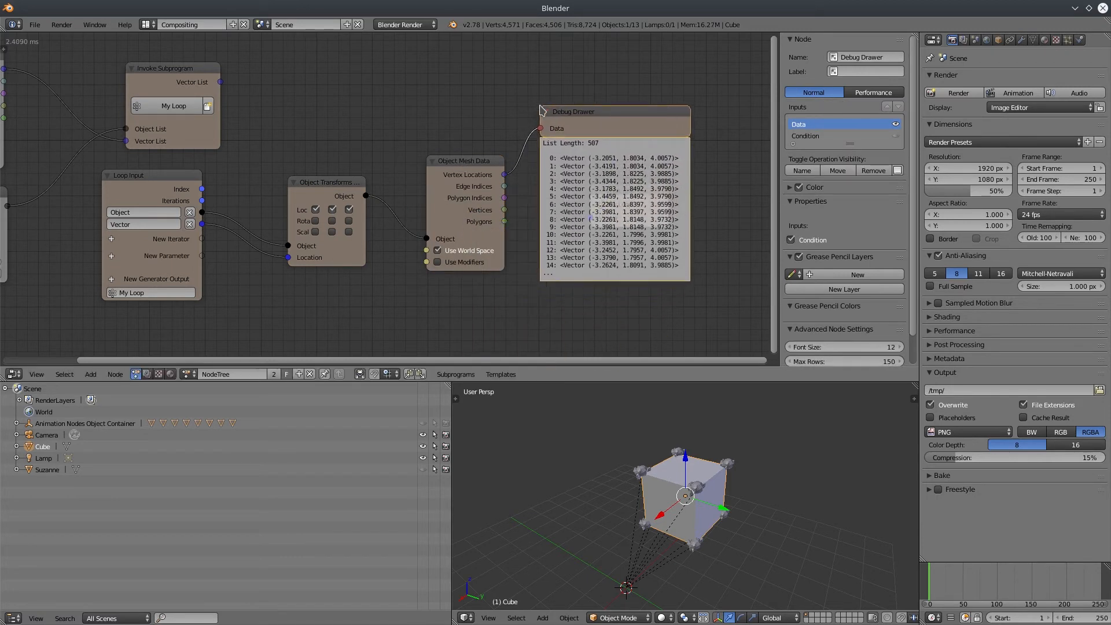
{"action": "right_click", "coordinate": [643, 473]}
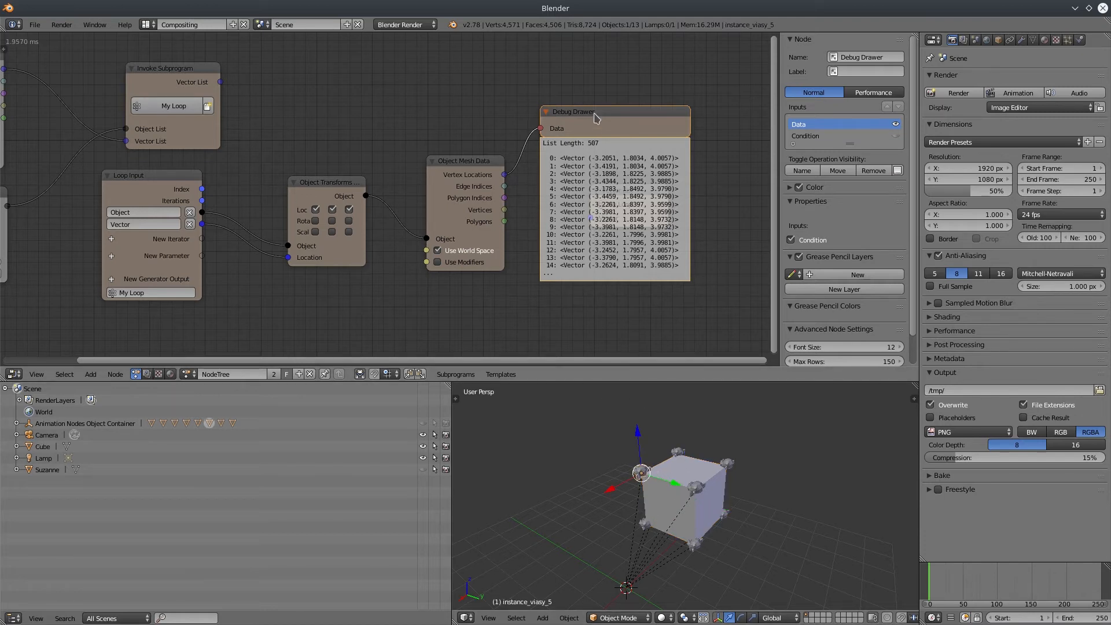
{"action": "key", "text": "x"}
Link Vertex Locations to the Vector List output through a Get List Element node, and feed the loop's Index into its Index input
{"action": "left_click_drag", "start_coordinate": [625, 201], "coordinate": [625, 183]}
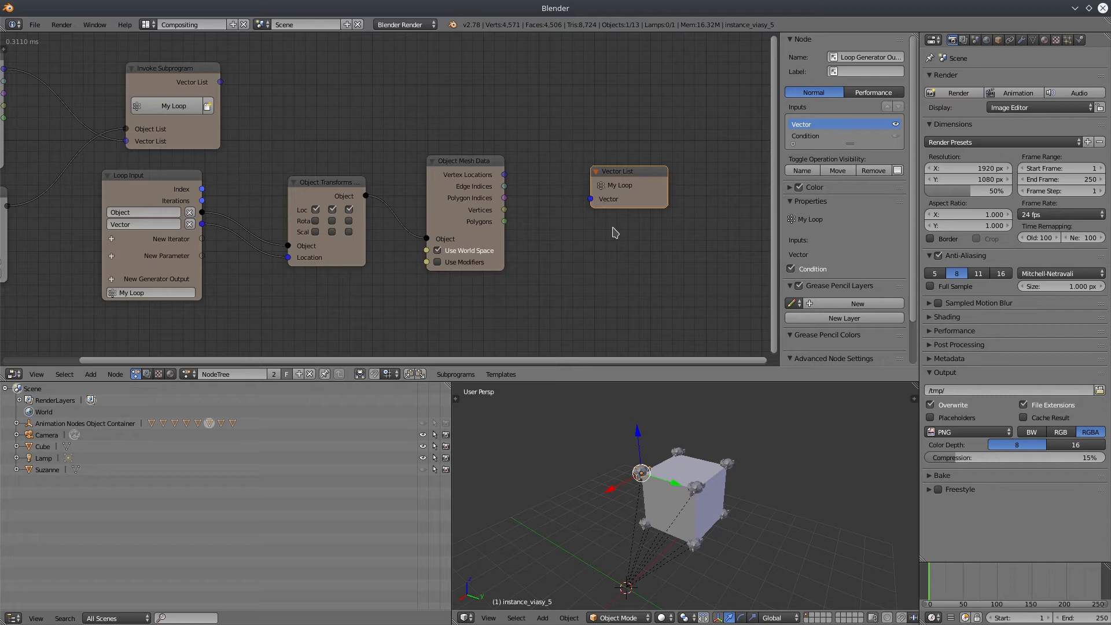
{"action": "left_click_drag", "start_coordinate": [504, 175], "coordinate": [659, 165]}
{"action": "left_click_drag", "start_coordinate": [540, 173], "coordinate": [569, 172]}
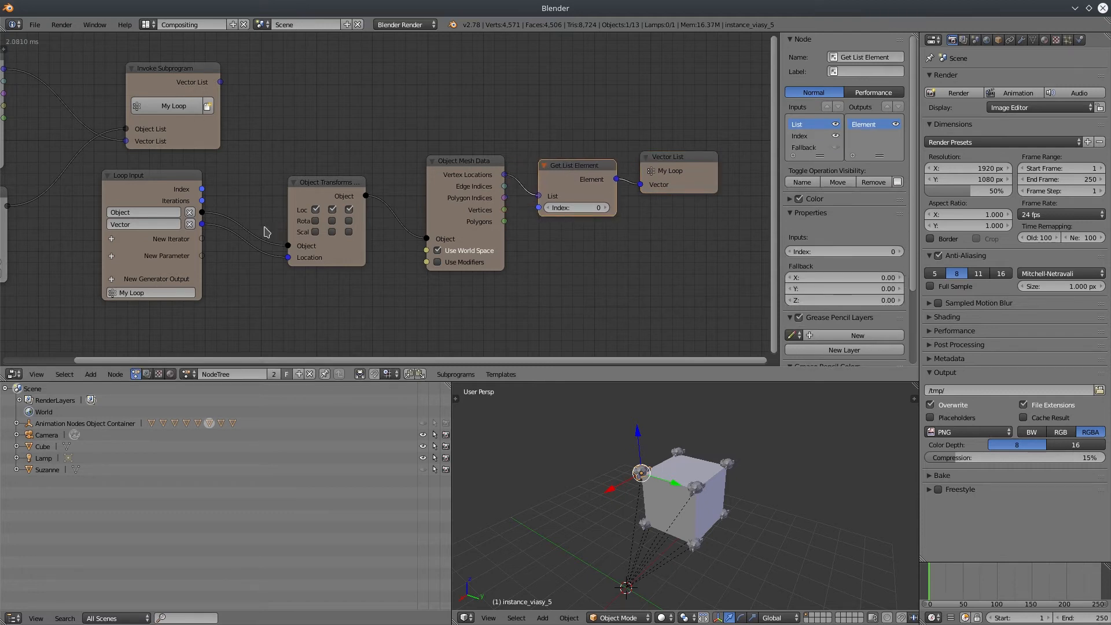
{"action": "left_click_drag", "start_coordinate": [202, 189], "coordinate": [539, 207]}
{"action": "left_click", "coordinate": [660, 180]}
Attach a debug node to Invoke Subprogram's Vector List output and place it beside the node
{"action": "middle_click_drag", "start_coordinate": [313, 117], "coordinate": [316, 162]}
{"action": "left_click_drag", "start_coordinate": [187, 120], "coordinate": [177, 92]}
{"action": "key", "text": "w"}
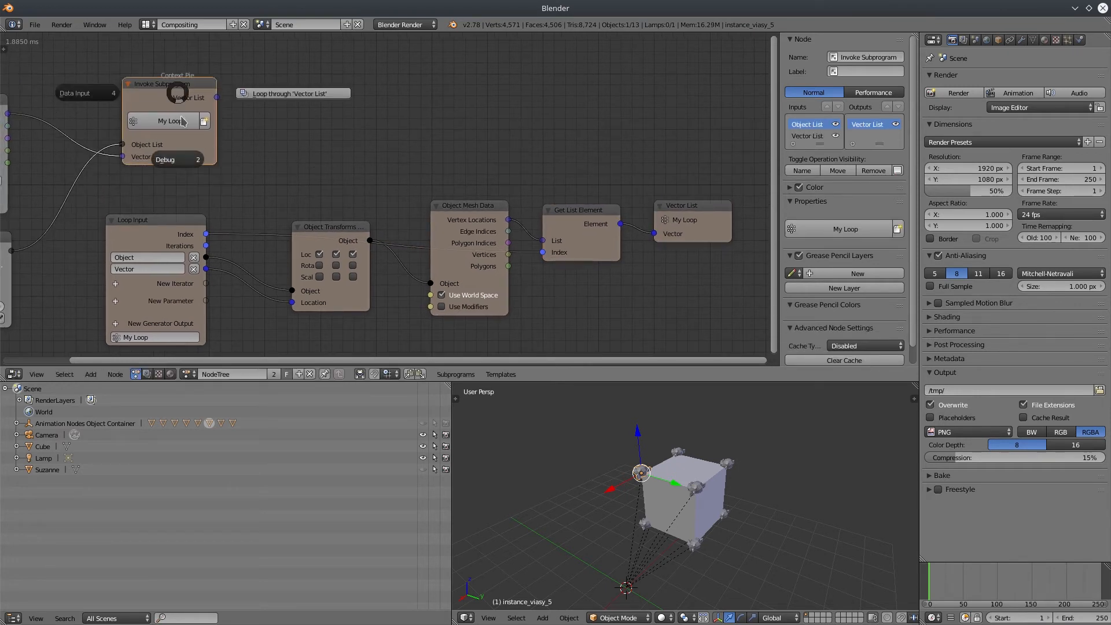
{"action": "left_click", "coordinate": [184, 162]}
{"action": "left_click", "coordinate": [317, 55]}
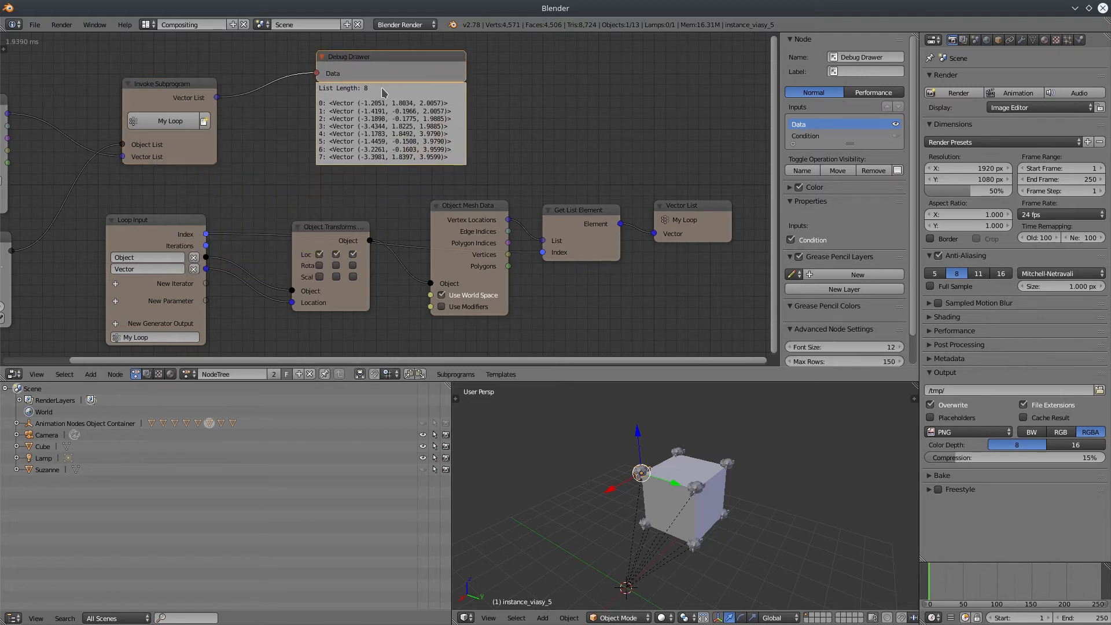
Attach a debug node to Loop Input's Iterations output and place it above Object Transforms
{"action": "left_click_drag", "start_coordinate": [206, 236], "coordinate": [240, 207]}
{"action": "left_click", "coordinate": [186, 227]}
{"action": "key", "text": "w"}
{"action": "left_click", "coordinate": [188, 280]}
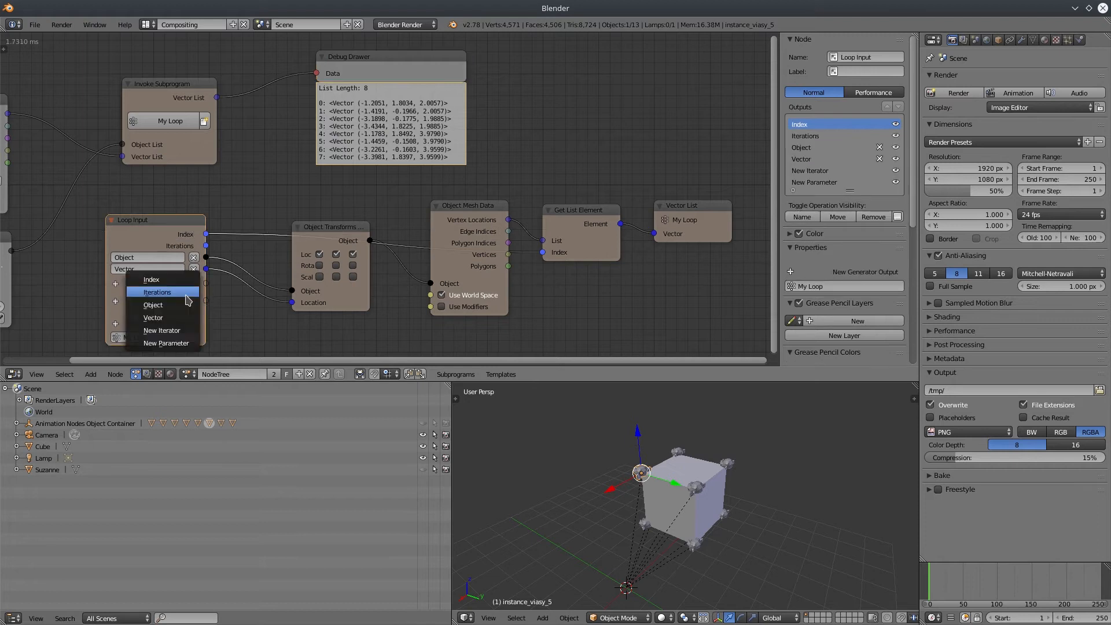
{"action": "left_click", "coordinate": [179, 291]}
{"action": "left_click", "coordinate": [245, 203]}
Set the Vector List generator output's Add Type to Extend
{"action": "left_click", "coordinate": [676, 230]}
{"action": "mouse_move", "coordinate": [674, 308]}
{"action": "middle_mouse_down"}
{"action": "mouse_move", "coordinate": [643, 296]}
{"action": "mouse_move", "coordinate": [663, 296]}
{"action": "middle_mouse_up"}
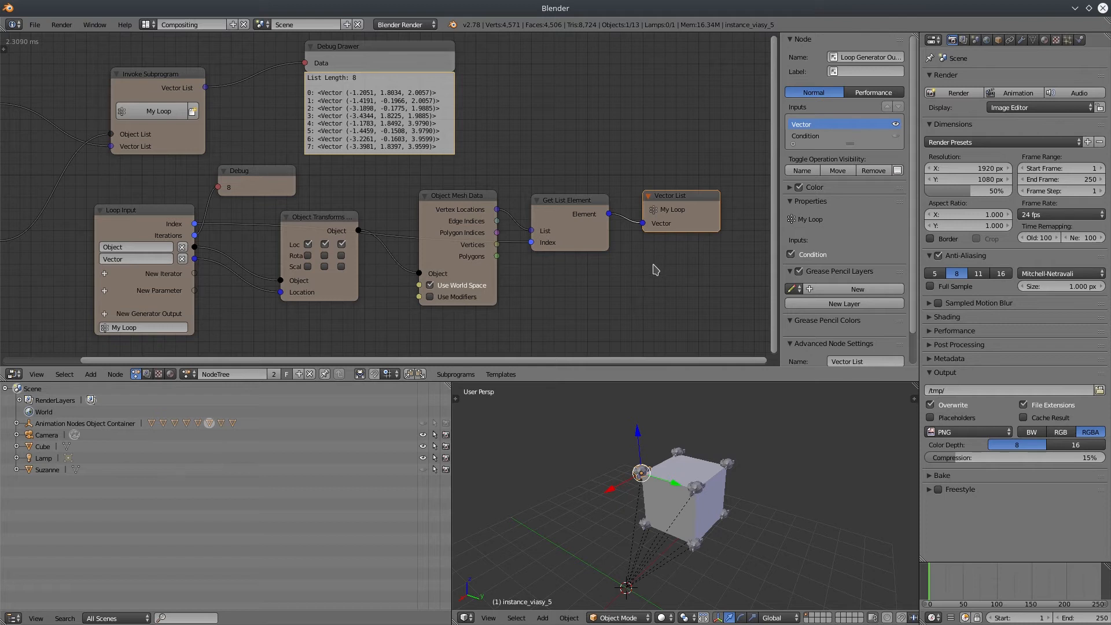
{"action": "scroll", "coordinate": [865, 314], "scroll_direction": "down", "scroll_amount": 2}
{"action": "left_click", "coordinate": [866, 342]}
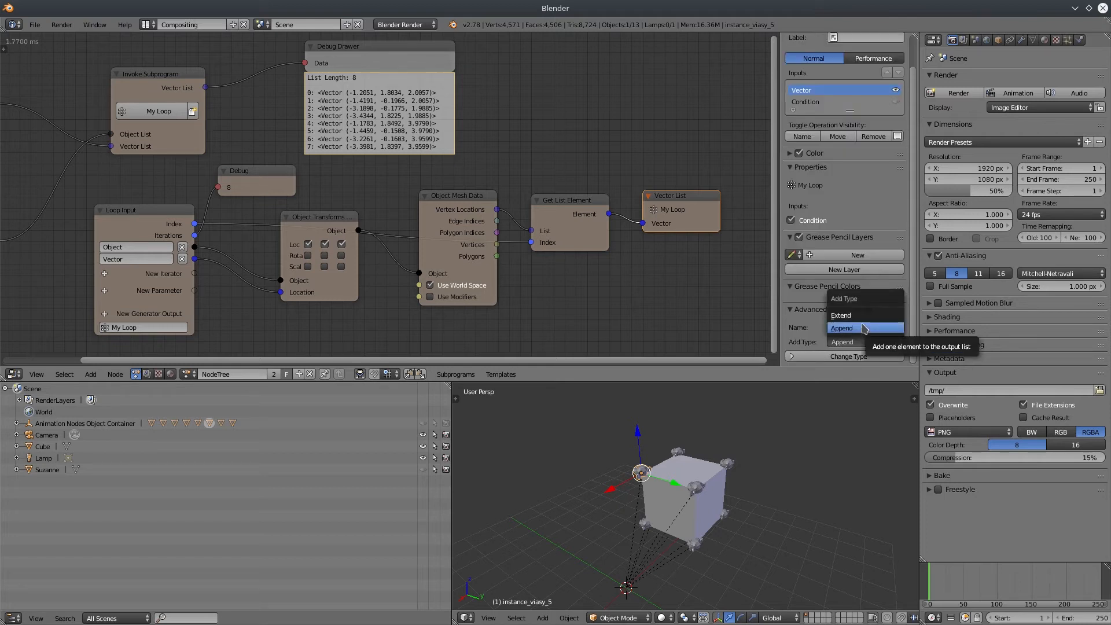
{"action": "left_click", "coordinate": [856, 315]}
Delete the Get List Element node and link Object Mesh Data's Vertex Locations directly to the Vector List output, moved closer
{"action": "left_click", "coordinate": [543, 206]}
{"action": "key", "text": "x"}
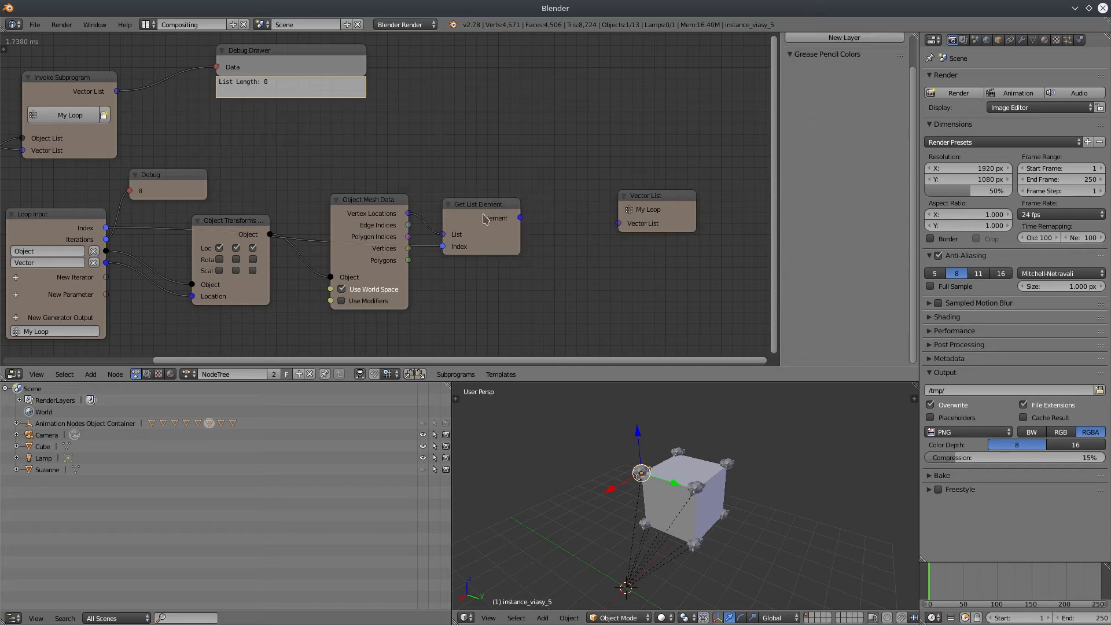
{"action": "left_click", "coordinate": [480, 214]}
{"action": "key", "text": "x"}
{"action": "left_click_drag", "start_coordinate": [647, 203], "coordinate": [494, 204]}
{"action": "left_click_drag", "start_coordinate": [409, 214], "coordinate": [467, 225]}
Reposition the Debug Drawer and Invoke Subprogram above the loop nodes, and delete the Debug Drawer
{"action": "middle_click_drag", "start_coordinate": [449, 135], "coordinate": [495, 176]}
{"action": "left_click_drag", "start_coordinate": [361, 99], "coordinate": [590, 59]}
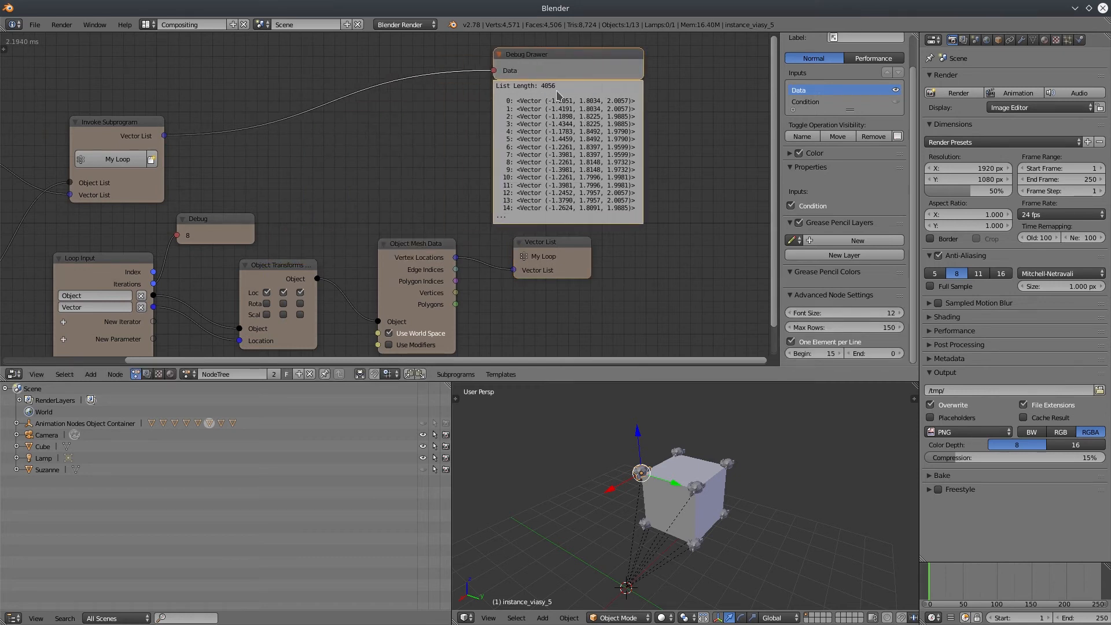
{"action": "middle_click_drag", "start_coordinate": [508, 337], "coordinate": [634, 283]}
{"action": "middle_click_drag", "start_coordinate": [485, 192], "coordinate": [470, 283]}
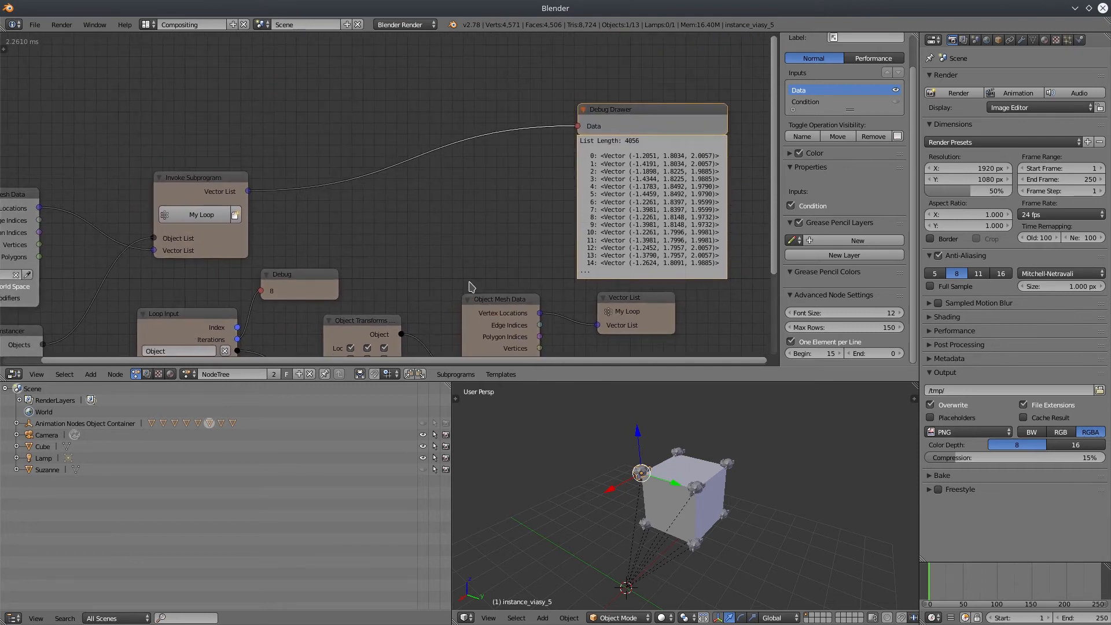
{"action": "left_click_drag", "start_coordinate": [215, 183], "coordinate": [268, 97]}
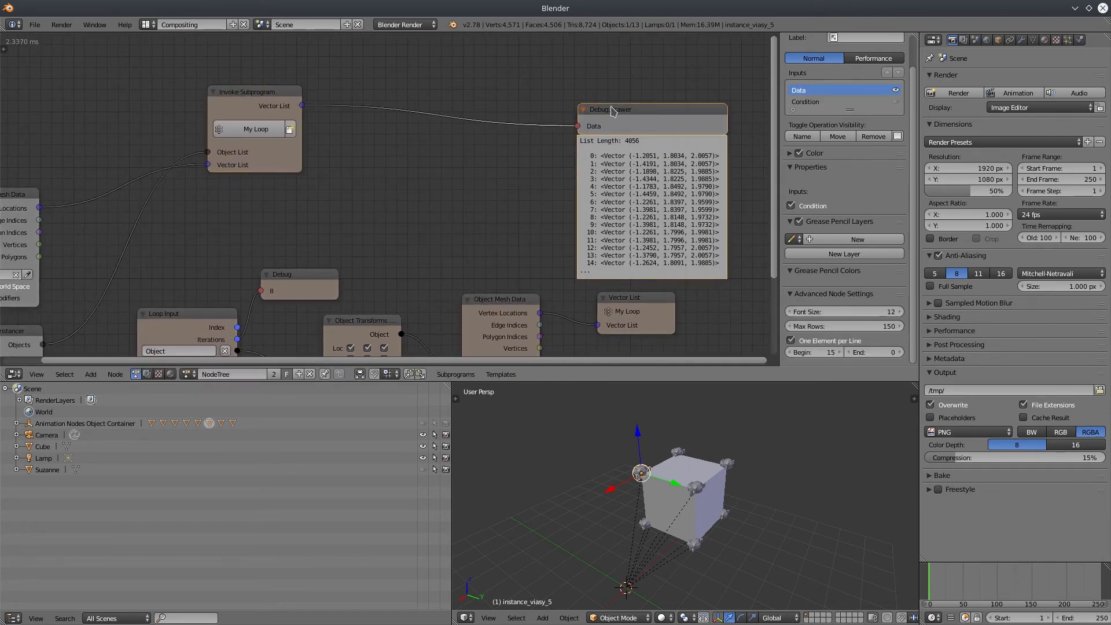
{"action": "key", "text": "x"}
Add a new cube mesh to the scene and scale it down to a tiny size
{"action": "middle_click_drag", "start_coordinate": [446, 189], "coordinate": [394, 201]}
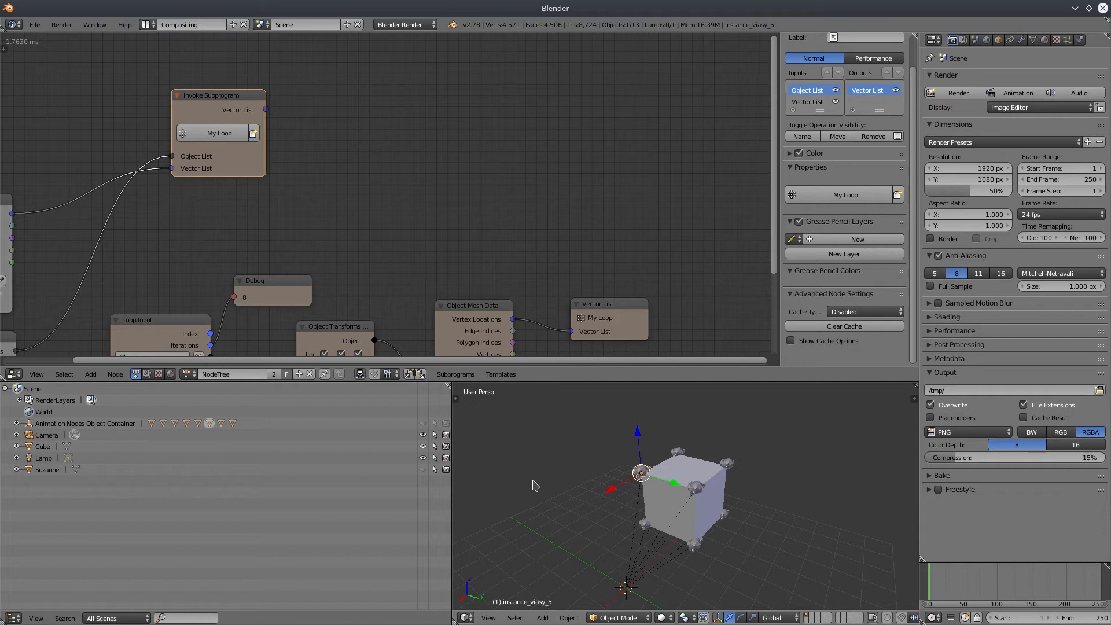
{"action": "key", "text": "shift+a"}
{"action": "mouse_move", "coordinate": [512, 454]}
{"action": "left_click", "coordinate": [578, 461]}
{"action": "key", "text": "s"}
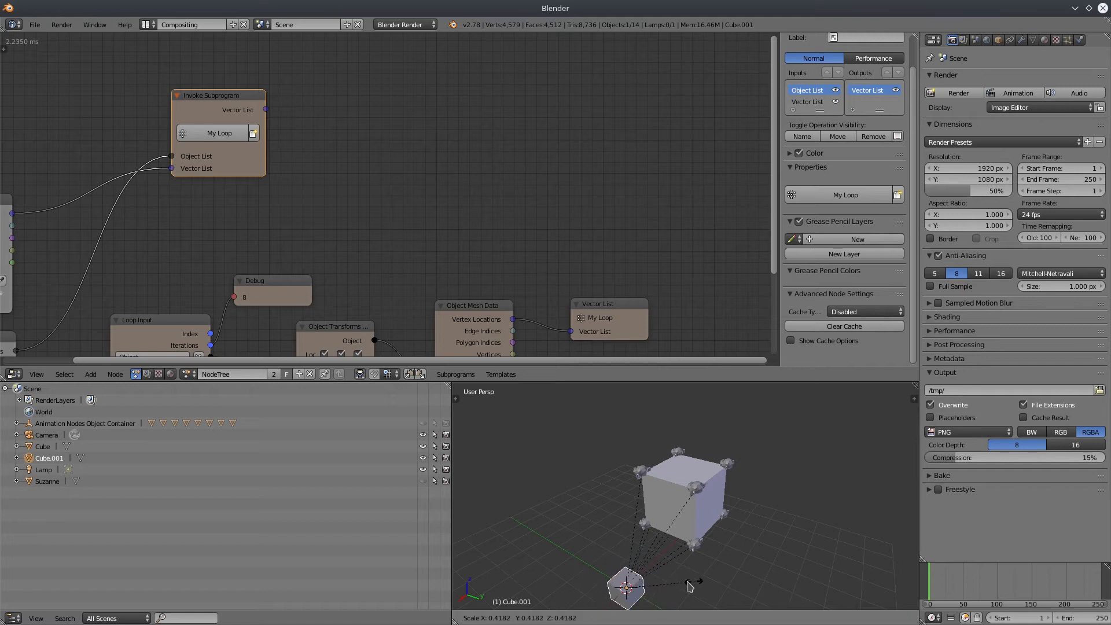
{"action": "left_click", "coordinate": [689, 612]}
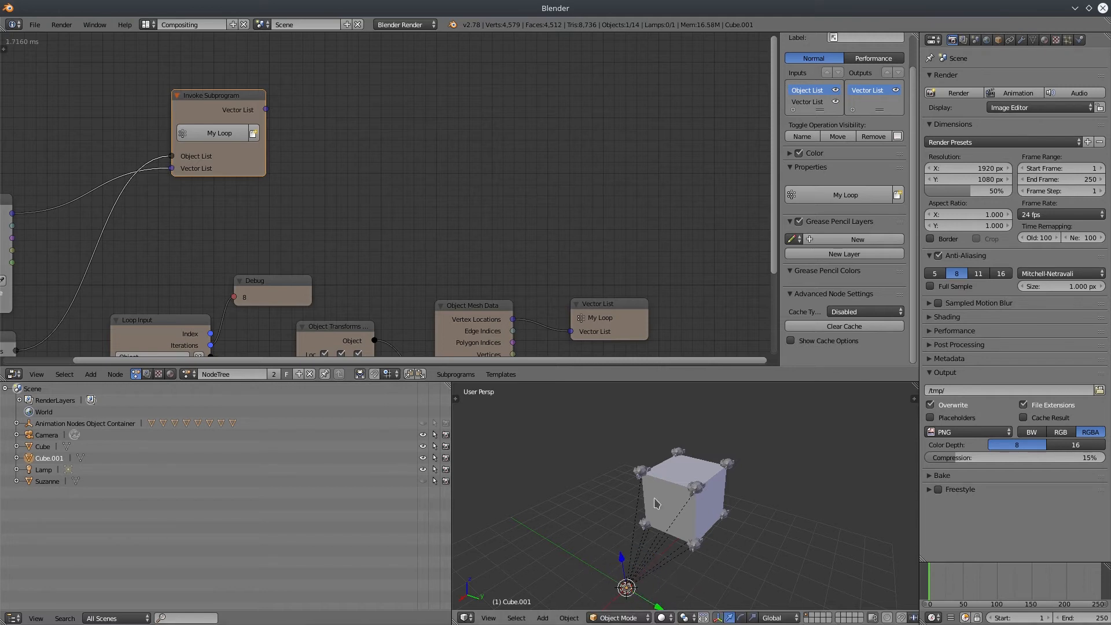
Move the tiny cube away from the large cube in the 3D view and apply its transform
{"action": "key", "text": "g"}
{"action": "left_click", "coordinate": [537, 511]}
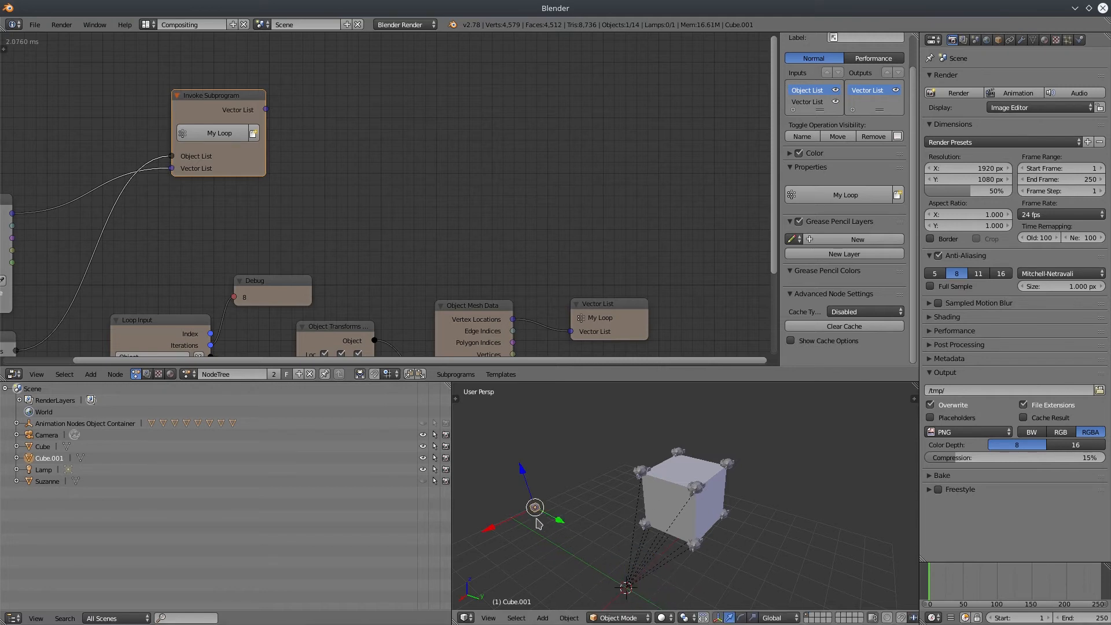
{"action": "key", "text": "ctrl+a"}
{"action": "left_click", "coordinate": [518, 508]}
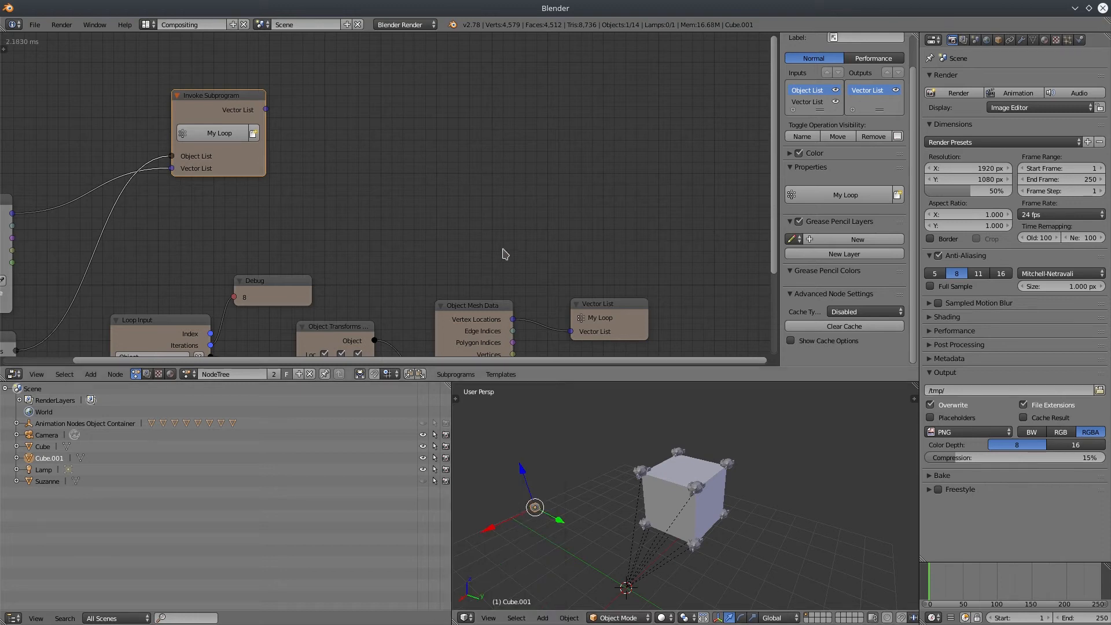
Enable Scale on all three axes of Object Transforms and set X, Y and Z to 3 to enlarge the Suzanne instances
{"action": "scroll", "coordinate": [473, 154], "scroll_direction": "down", "scroll_amount": 5, "text": "shift"}
{"action": "scroll", "coordinate": [474, 154], "scroll_direction": "up", "scroll_amount": 3, "text": "ctrl"}
{"action": "left_click_drag", "start_coordinate": [407, 245], "coordinate": [459, 242]}
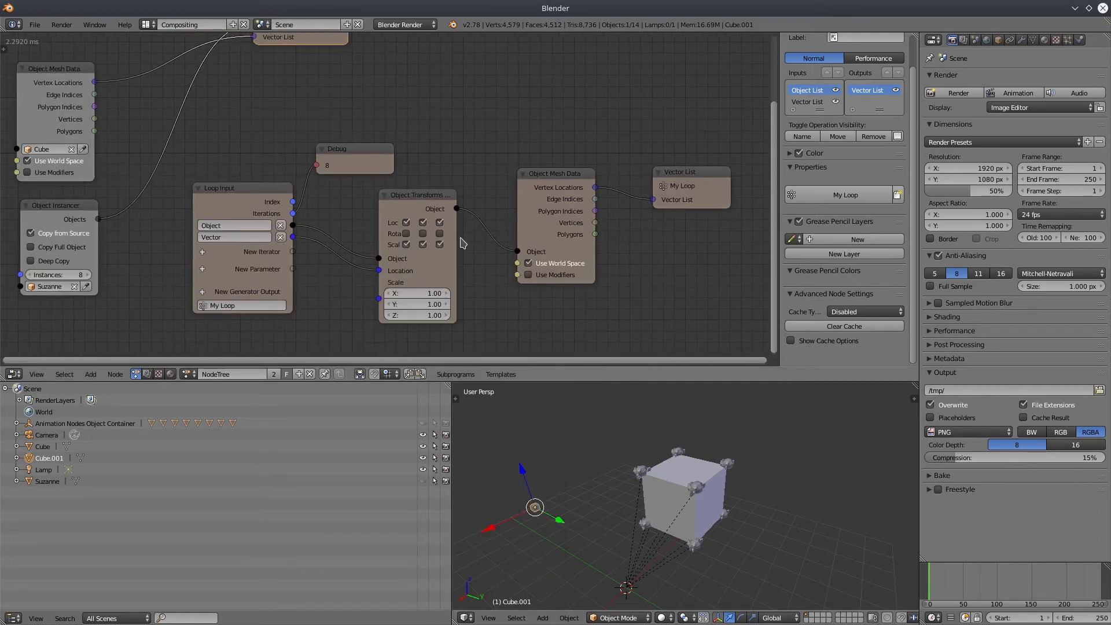
{"action": "left_click", "coordinate": [425, 292]}
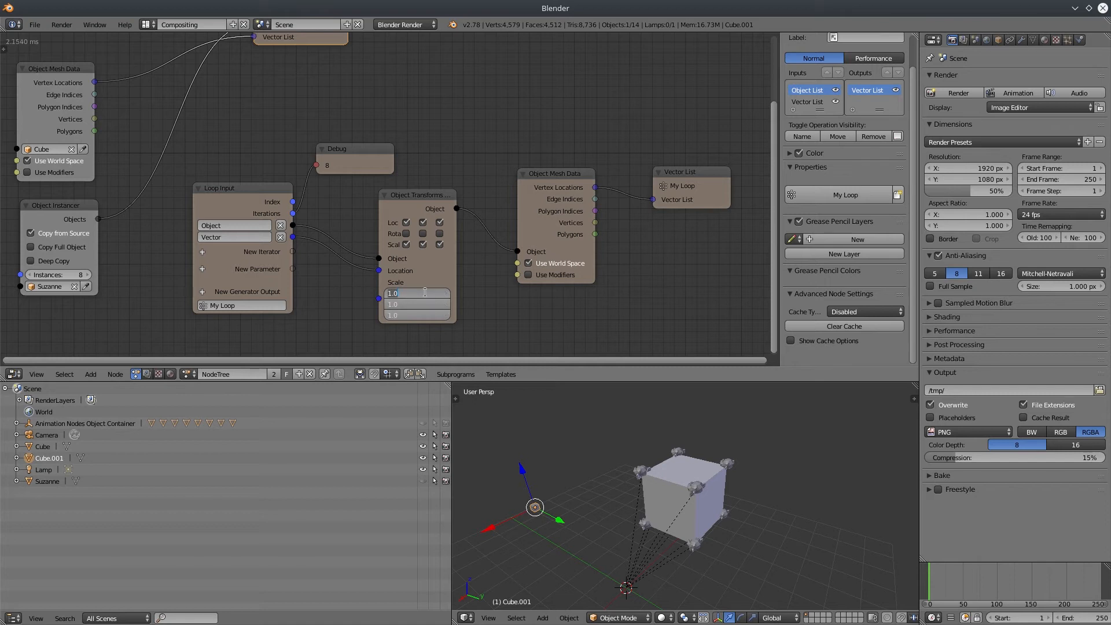
{"action": "type", "text": "3"}
{"action": "key", "text": "Return"}
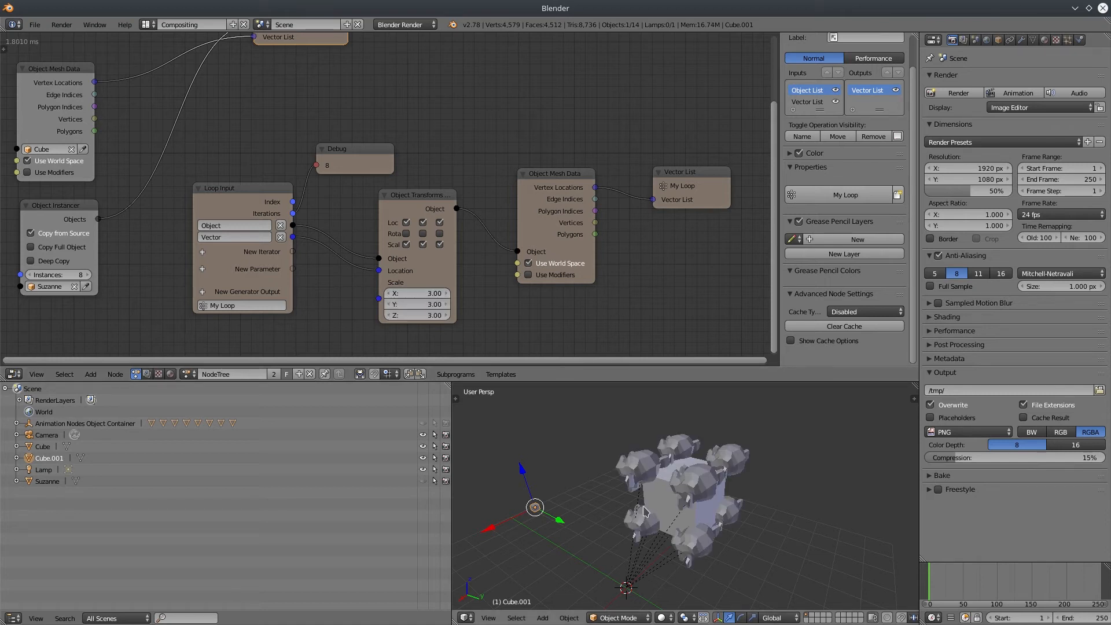
{"action": "middle_click_drag", "start_coordinate": [742, 500], "coordinate": [717, 507]}
{"action": "middle_click_drag", "start_coordinate": [465, 130], "coordinate": [478, 304]}
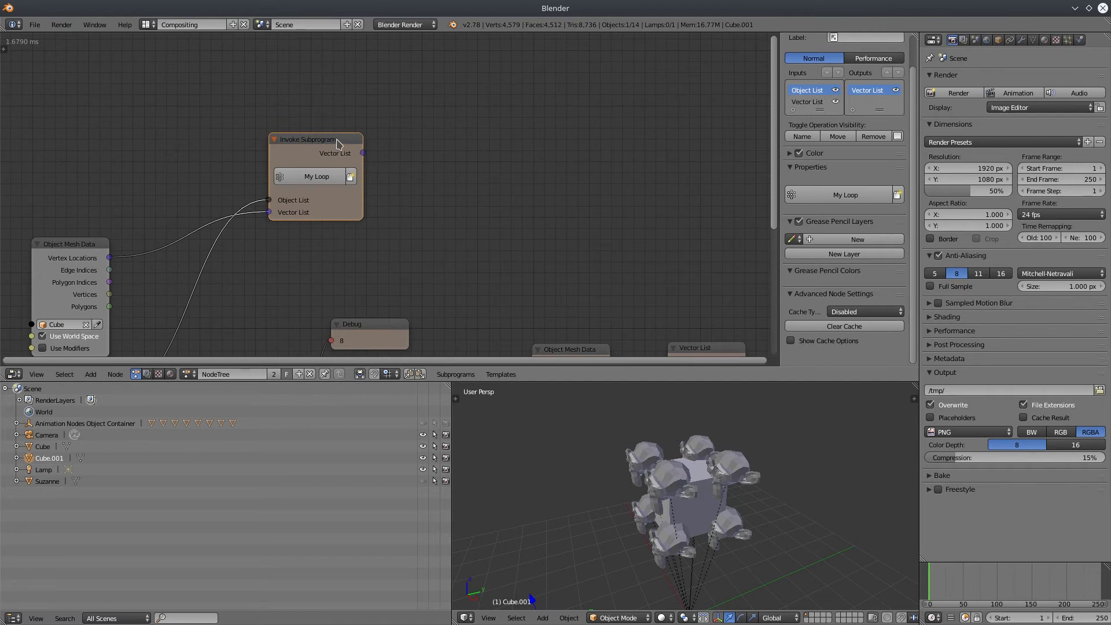
Add a second loop subprogram in the empty area beside the existing Invoke Subprogram and give it a Vector List iterator
{"action": "left_click", "coordinate": [458, 374]}
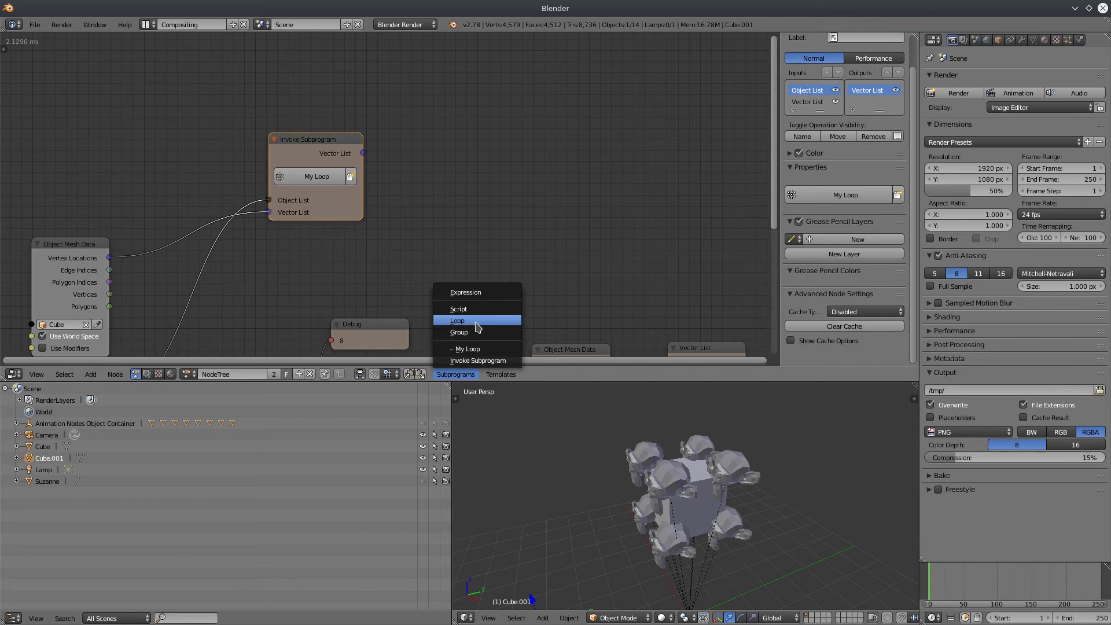
{"action": "left_click", "coordinate": [457, 321]}
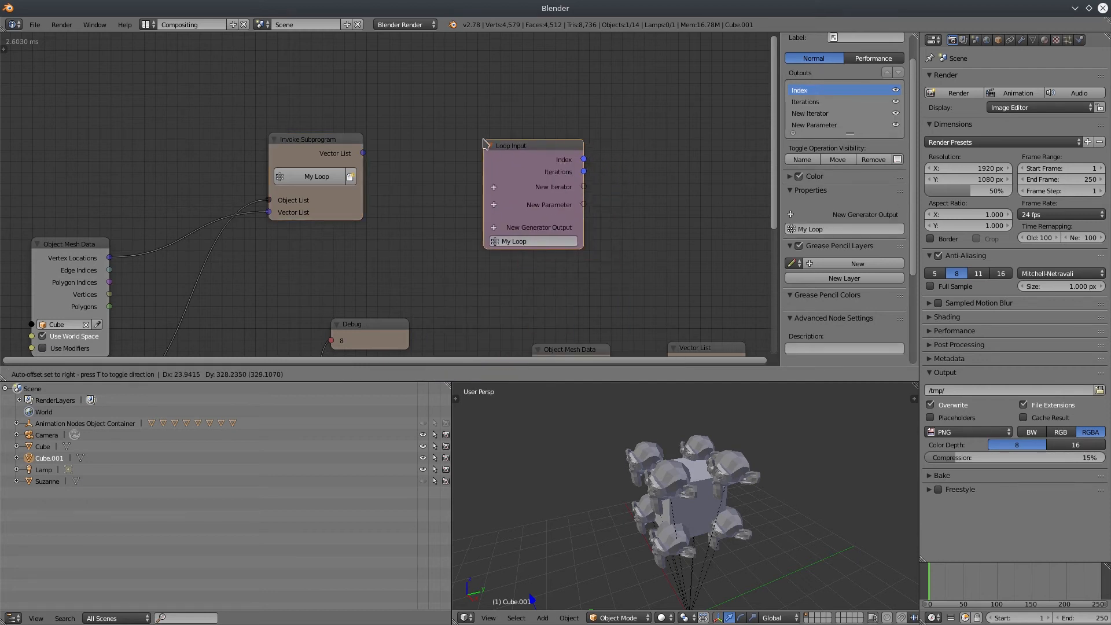
{"action": "left_click", "coordinate": [485, 143]}
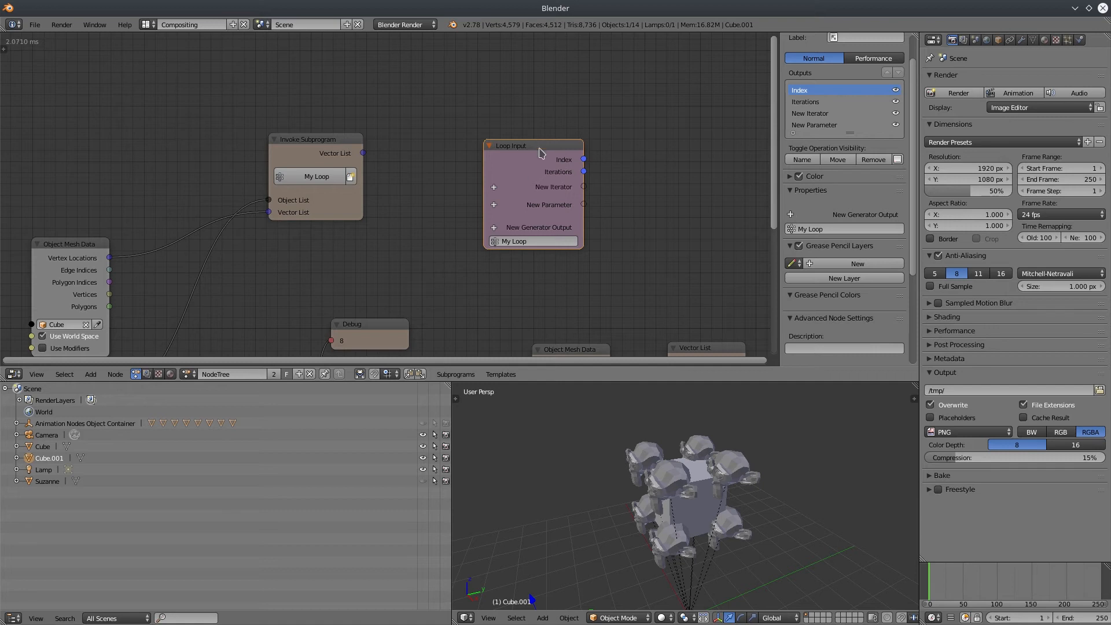
{"action": "left_click_drag", "start_coordinate": [540, 151], "coordinate": [563, 139]}
{"action": "left_click", "coordinate": [516, 173]}
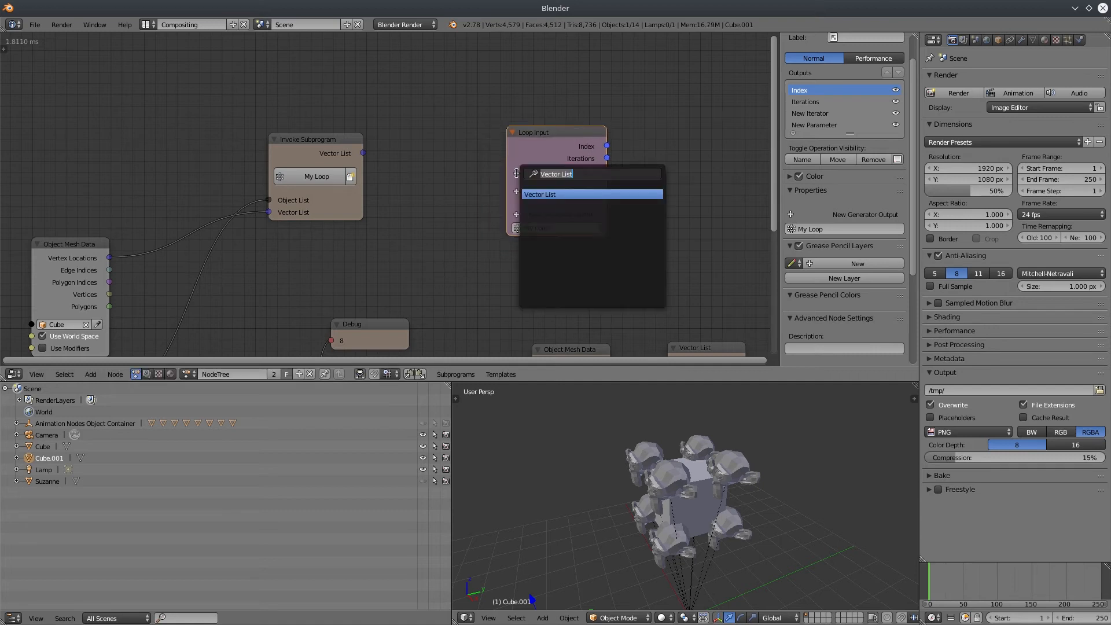
{"action": "left_click", "coordinate": [540, 195]}
Create an invoke node for the new loop above its Loop Input and feed it the first loop's Vector List output
{"action": "key", "text": "w"}
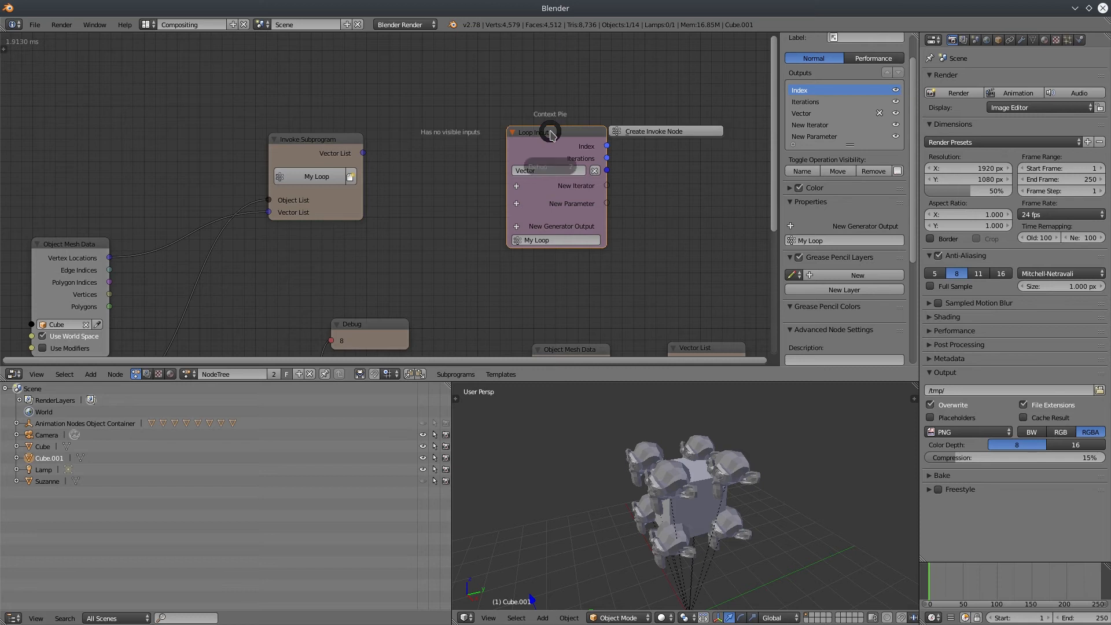
{"action": "left_click", "coordinate": [646, 133]}
{"action": "left_click", "coordinate": [497, 66]}
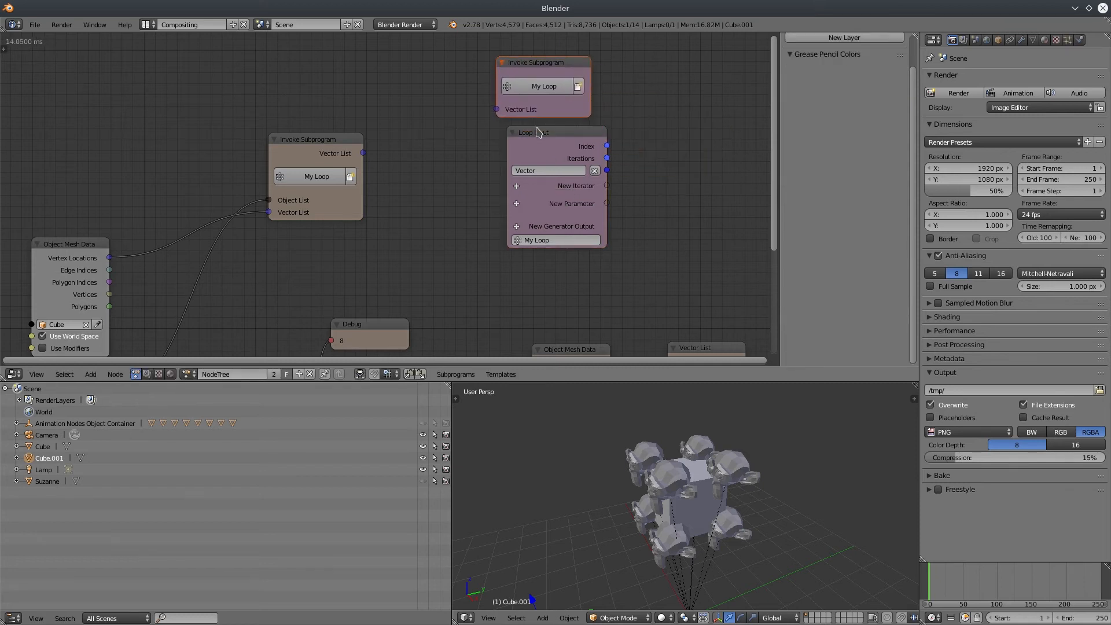
{"action": "left_click_drag", "start_coordinate": [363, 153], "coordinate": [497, 109]}
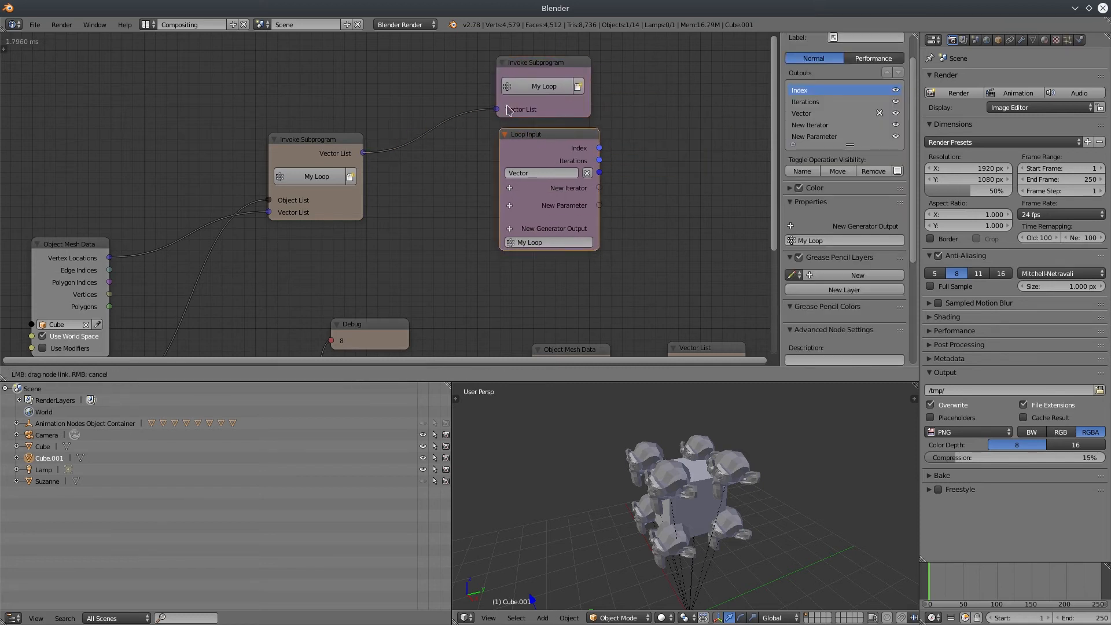
{"action": "middle_click_drag", "start_coordinate": [469, 307], "coordinate": [501, 281]}
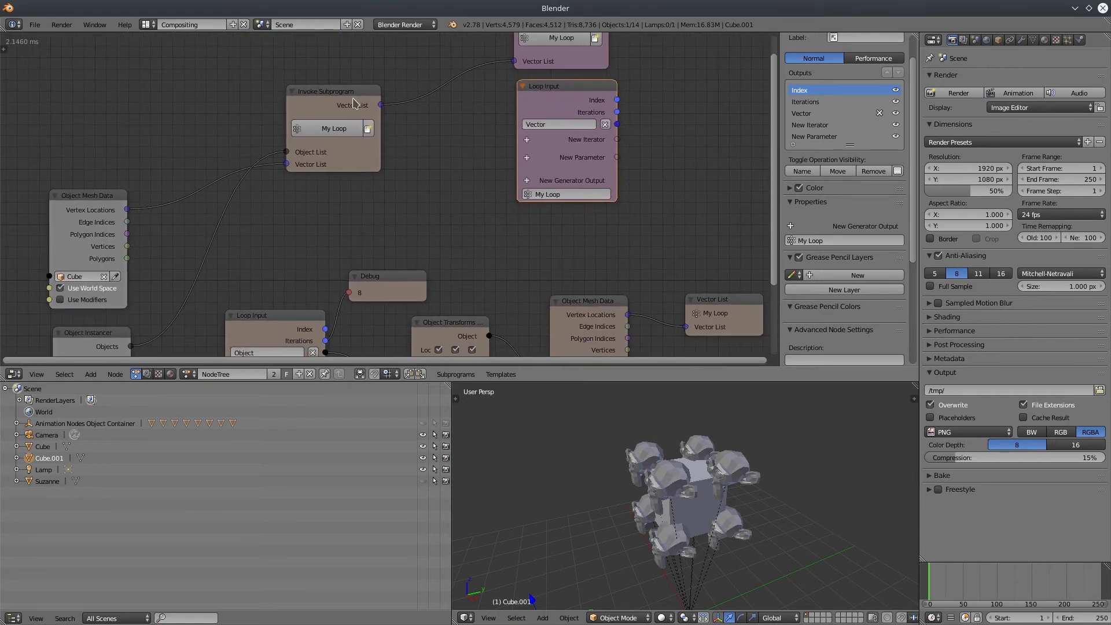
Add an Object Instancer node between the two loops and assign the tiny cube Cube.001 as its source object
{"action": "left_click", "coordinate": [312, 54]}
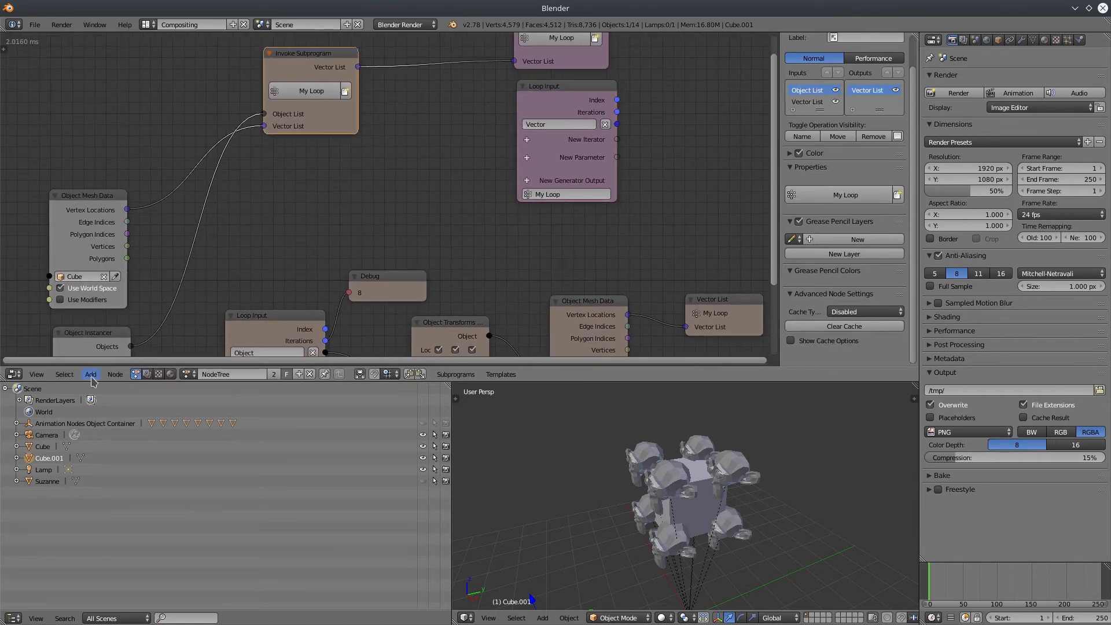
{"action": "left_click", "coordinate": [91, 374]}
{"action": "mouse_move", "coordinate": [116, 235]}
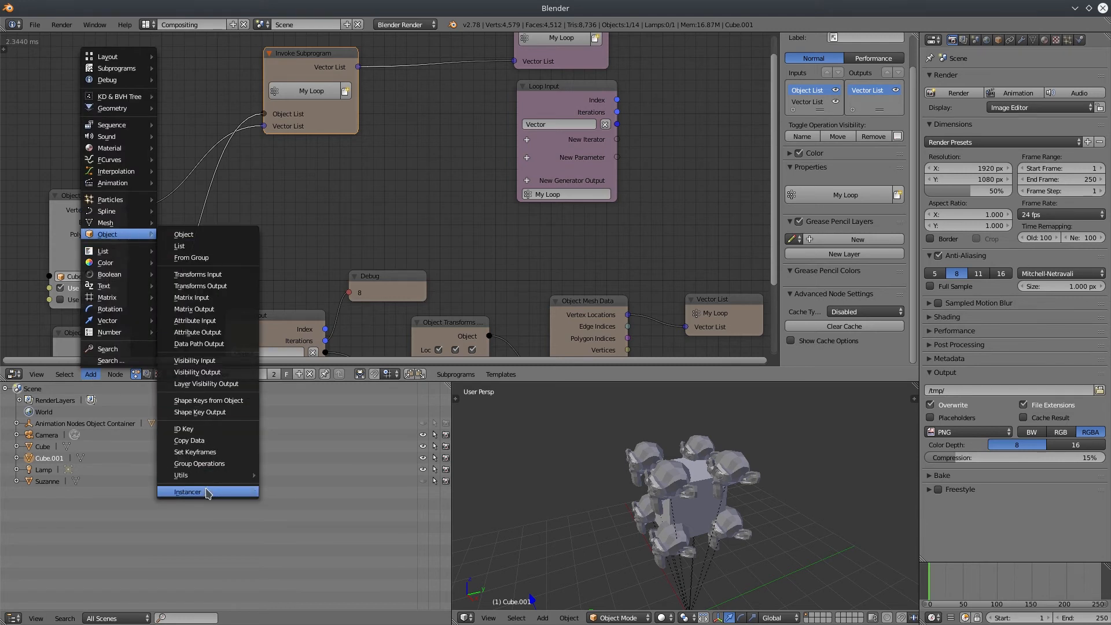
{"action": "left_click", "coordinate": [188, 492]}
{"action": "left_click", "coordinate": [388, 109]}
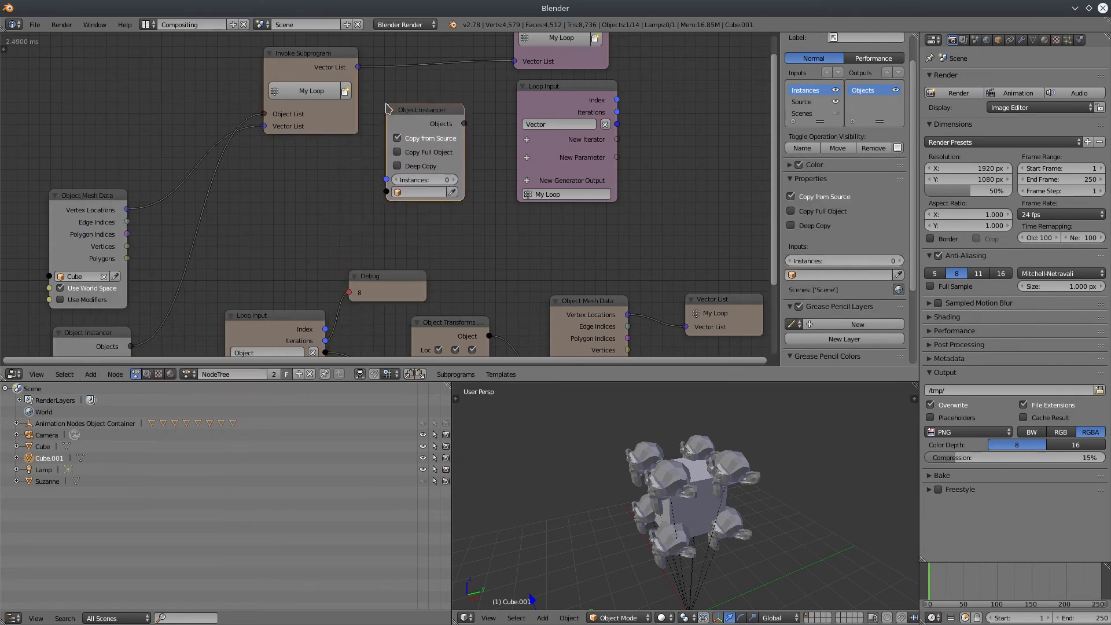
{"action": "left_click", "coordinate": [422, 192]}
{"action": "left_click", "coordinate": [289, 252]}
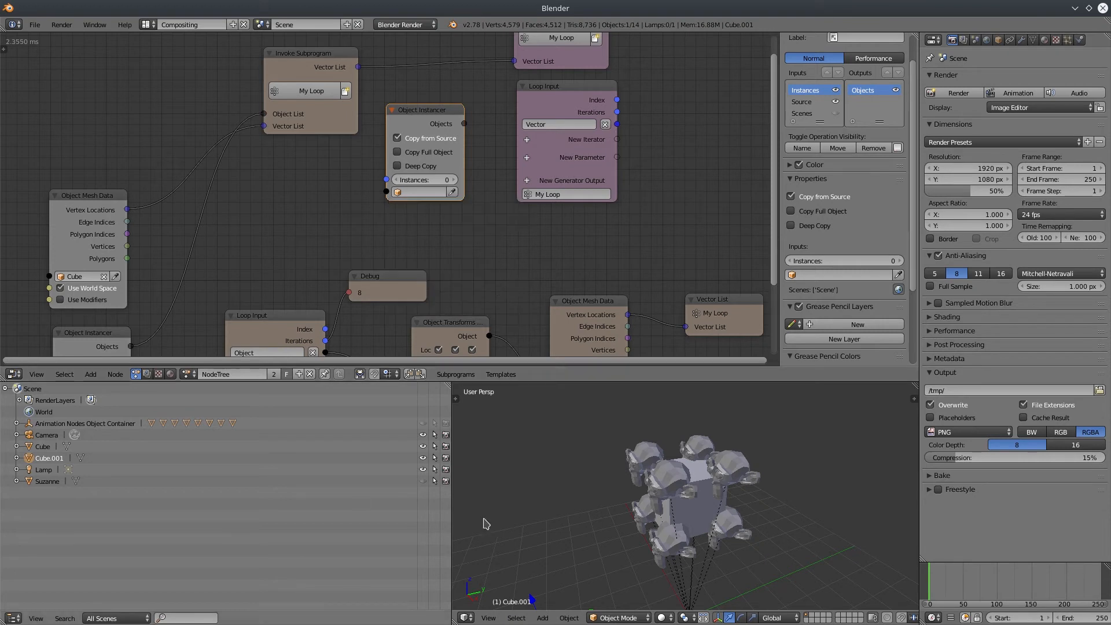
{"action": "middle_click_drag", "start_coordinate": [574, 536], "coordinate": [513, 532]}
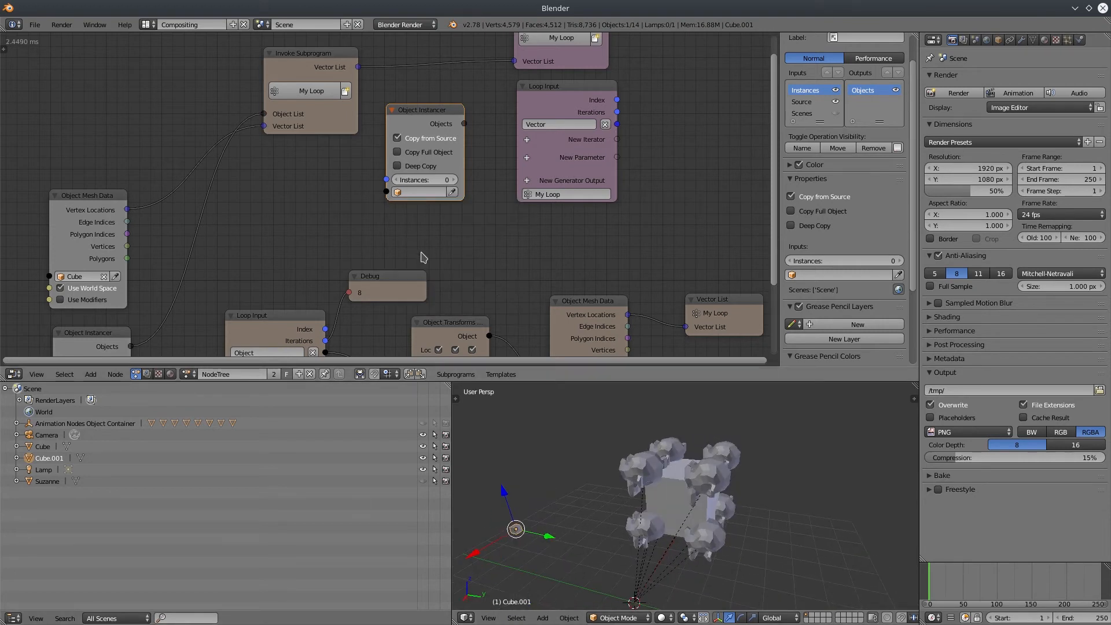
{"action": "left_click", "coordinate": [453, 191]}
Rearrange the new Object Instancer and the first loop's Invoke Subprogram so they no longer crowd each other
{"action": "left_click_drag", "start_coordinate": [440, 112], "coordinate": [374, 135]}
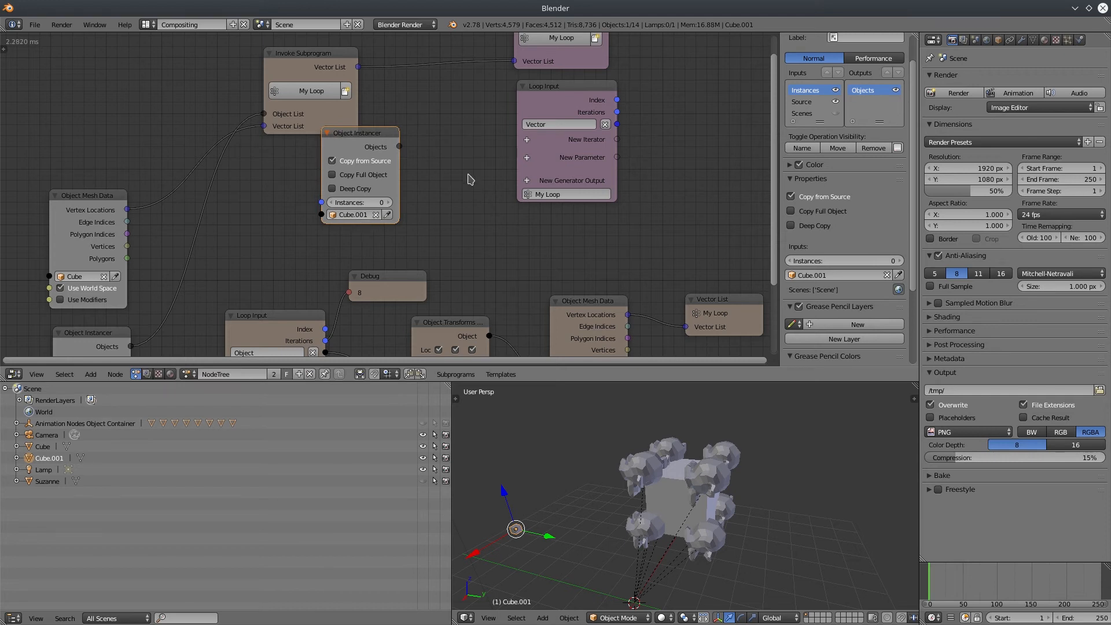
{"action": "middle_click_drag", "start_coordinate": [468, 179], "coordinate": [475, 181]}
{"action": "left_click_drag", "start_coordinate": [309, 56], "coordinate": [250, 52]}
{"action": "left_click_drag", "start_coordinate": [355, 135], "coordinate": [397, 124]}
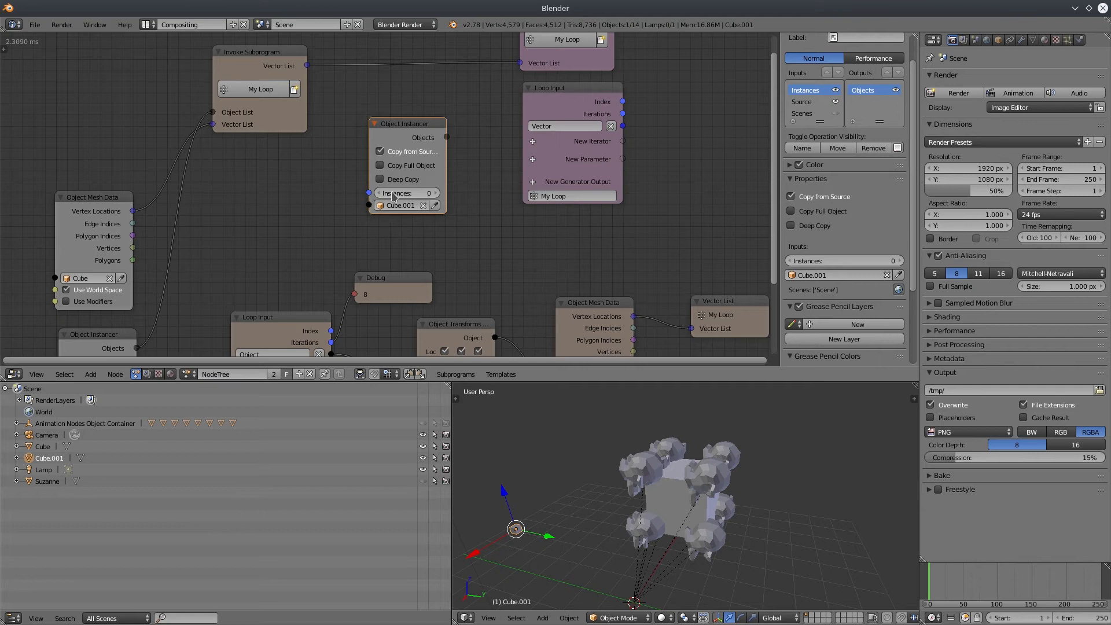
Drive the Object Instancer's instance count from the first loop's Vector List through a Get List Length node, placed before the instancer
{"action": "left_click_drag", "start_coordinate": [307, 65], "coordinate": [373, 219]}
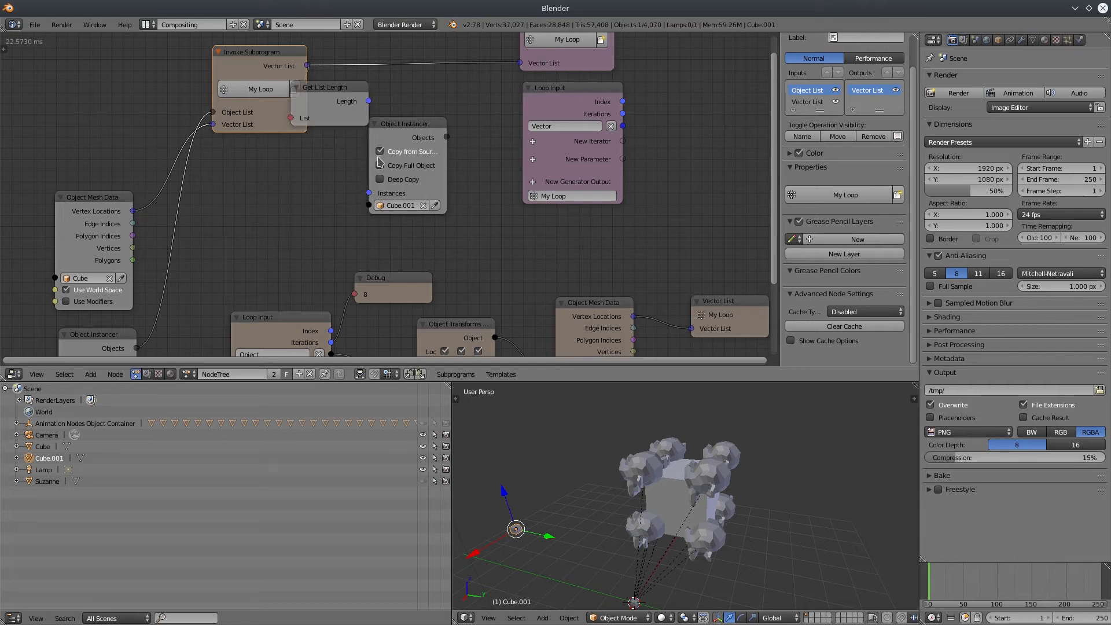
{"action": "left_click_drag", "start_coordinate": [359, 109], "coordinate": [328, 209]}
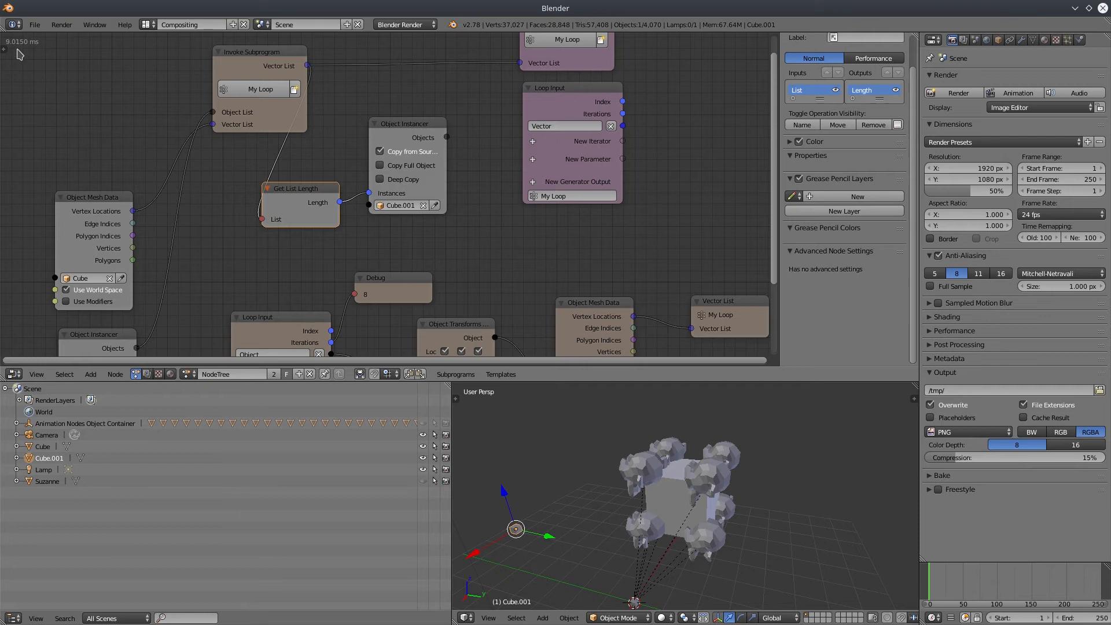
{"action": "mouse_move", "coordinate": [401, 130]}
{"action": "left_mouse_down"}
{"action": "mouse_move", "coordinate": [422, 130]}
{"action": "mouse_move", "coordinate": [402, 129]}
{"action": "left_mouse_up"}
{"action": "middle_click_drag", "start_coordinate": [512, 136], "coordinate": [502, 150]}
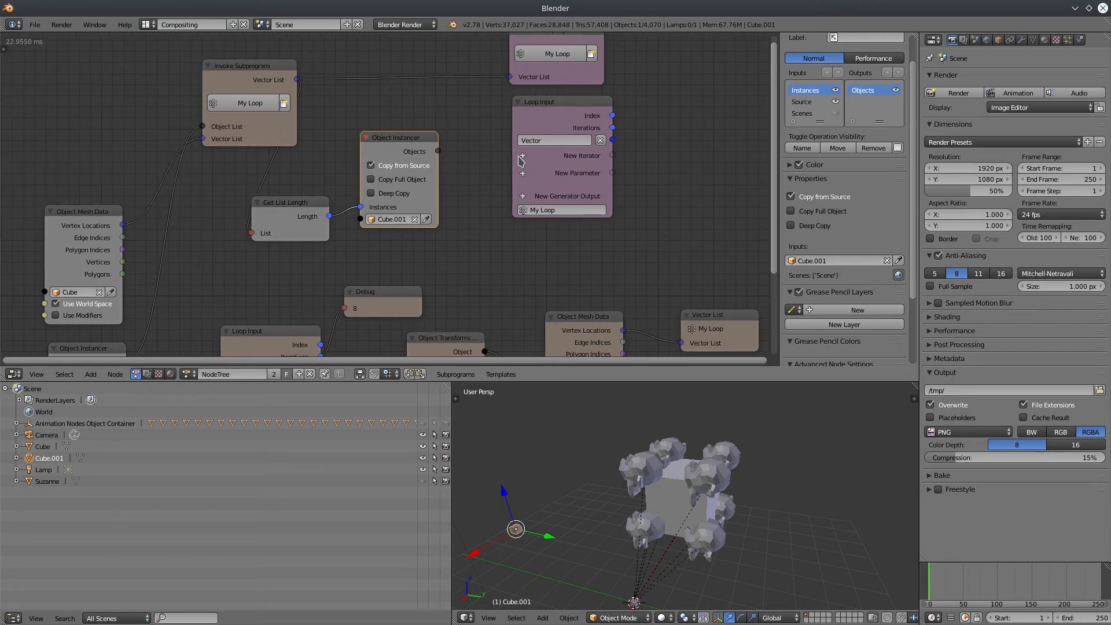
Cut the link feeding Get List Length and reposition the Get List Length and Object Instancer nodes
{"action": "left_click", "coordinate": [524, 156]}
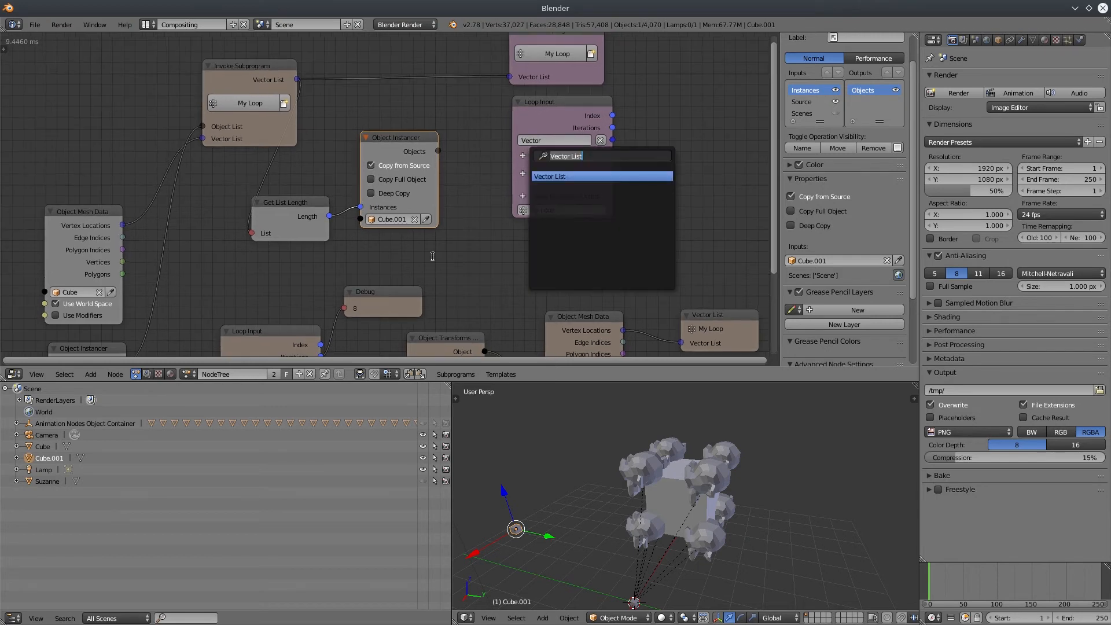
{"action": "key", "text": "Escape"}
{"action": "mouse_move", "coordinate": [253, 166]}
{"action": "left_mouse_down", "text": "ctrl"}
{"action": "mouse_move", "coordinate": [293, 172]}
{"action": "mouse_move", "coordinate": [305, 186]}
{"action": "left_mouse_up", "text": "ctrl"}
{"action": "left_click_drag", "start_coordinate": [415, 138], "coordinate": [415, 129]}
{"action": "left_click_drag", "start_coordinate": [292, 203], "coordinate": [301, 185]}
Add an Object List iterator to the second loop and connect the Object Instancer's objects to its invoke node
{"action": "left_click", "coordinate": [553, 104]}
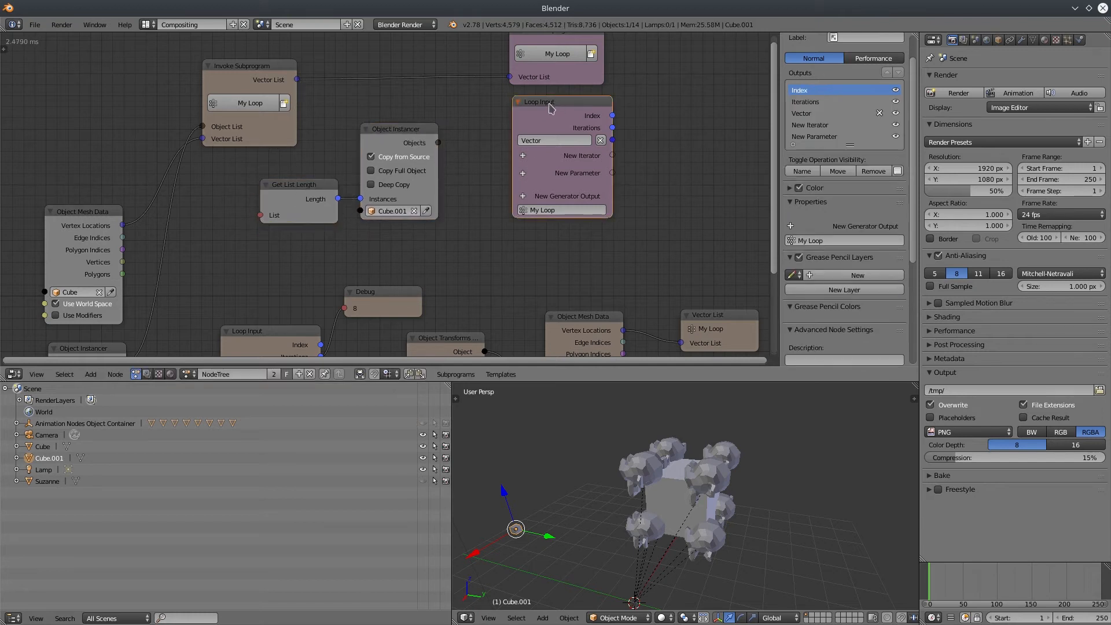
{"action": "left_click", "coordinate": [523, 156]}
{"action": "type", "text": "objec"}
{"action": "left_click", "coordinate": [593, 186]}
{"action": "left_click_drag", "start_coordinate": [594, 186], "coordinate": [598, 211]}
{"action": "left_click_drag", "start_coordinate": [438, 143], "coordinate": [512, 89]}
Add an Object Transforms Output node beside the second Loop Input and enable Location on the X, Y and Z axes
{"action": "middle_click_drag", "start_coordinate": [657, 218], "coordinate": [496, 208]}
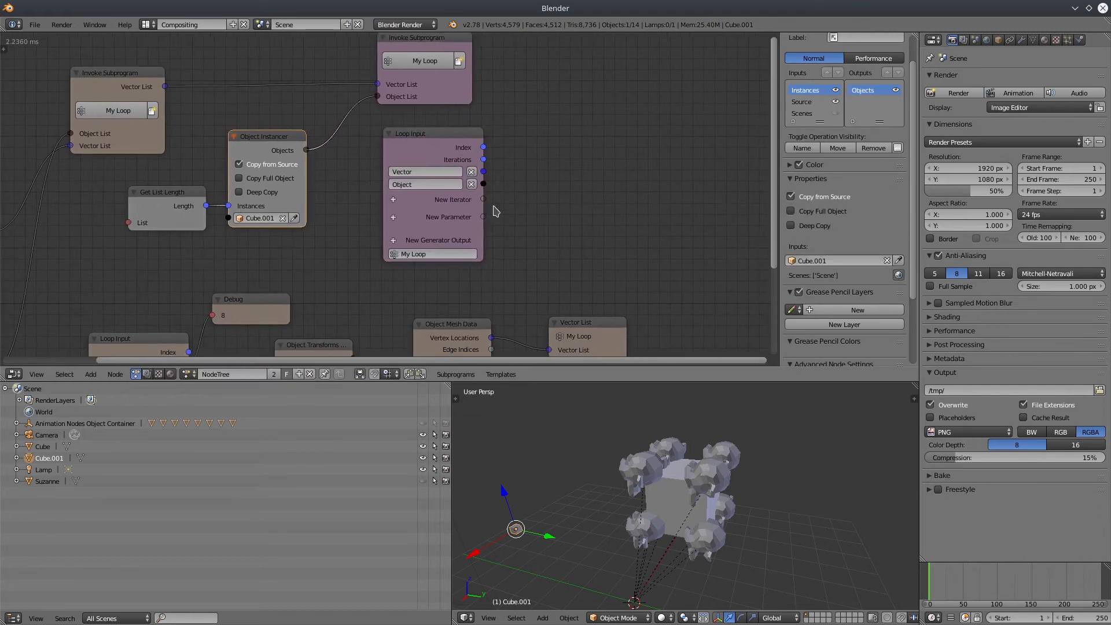
{"action": "left_click", "coordinate": [91, 374]}
{"action": "mouse_move", "coordinate": [120, 234]}
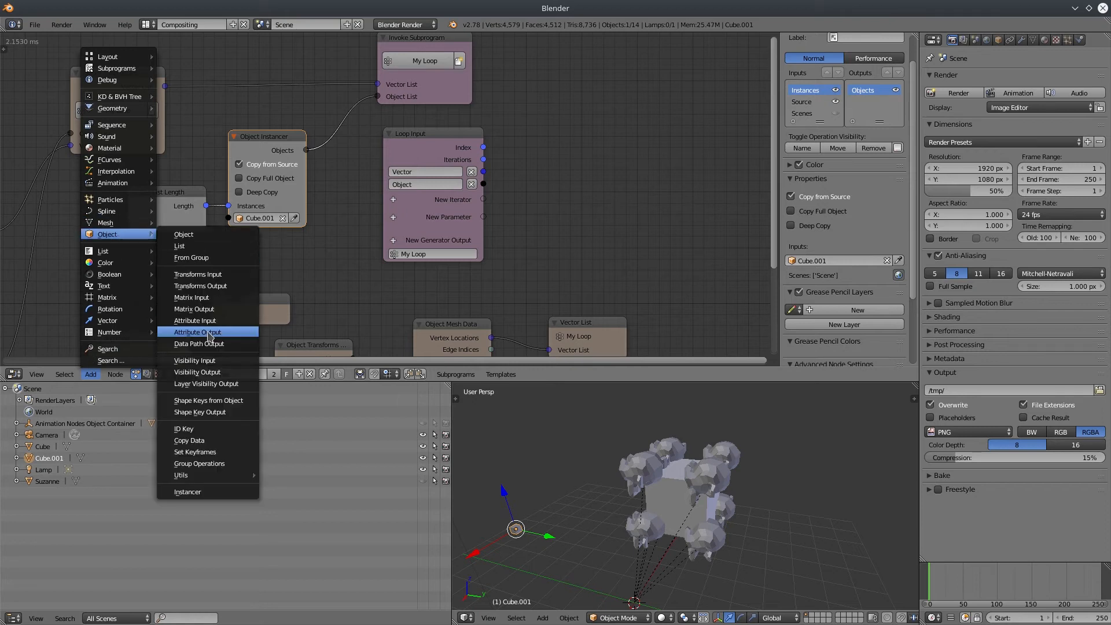
{"action": "left_click", "coordinate": [203, 286]}
{"action": "left_click", "coordinate": [615, 93]}
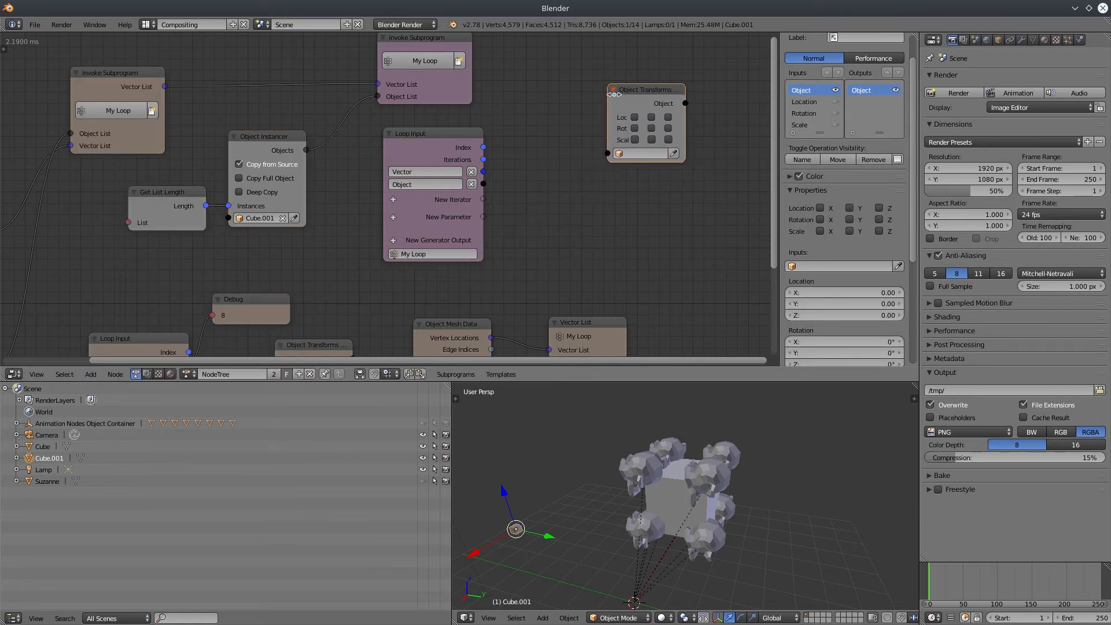
{"action": "left_click_drag", "start_coordinate": [636, 119], "coordinate": [669, 118]}
Connect the second loop's Object and Vector iterators to the Object and Location inputs of the new Object Transforms Output
{"action": "left_click_drag", "start_coordinate": [484, 184], "coordinate": [607, 153]}
{"action": "left_click_drag", "start_coordinate": [483, 172], "coordinate": [607, 182]}
{"action": "left_click_drag", "start_coordinate": [643, 97], "coordinate": [655, 116]}
{"action": "middle_click_drag", "start_coordinate": [512, 91], "coordinate": [519, 115]}
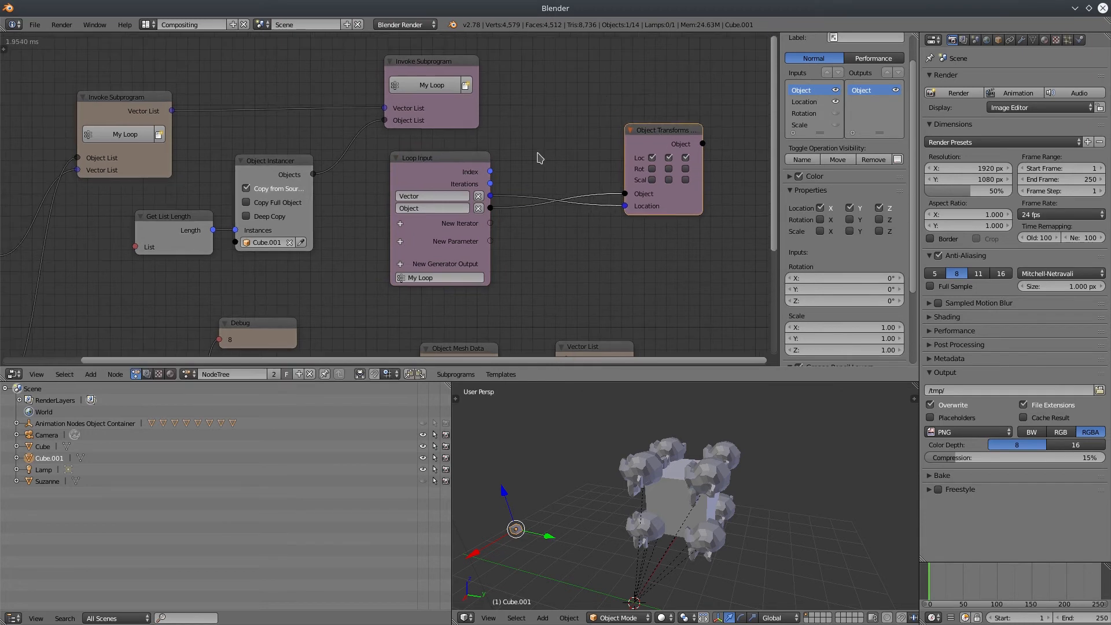
Reconnect the first loop's Vector List output to Get List Length to generate the tiny cube instances
{"action": "middle_click_drag", "start_coordinate": [623, 492], "coordinate": [674, 498]}
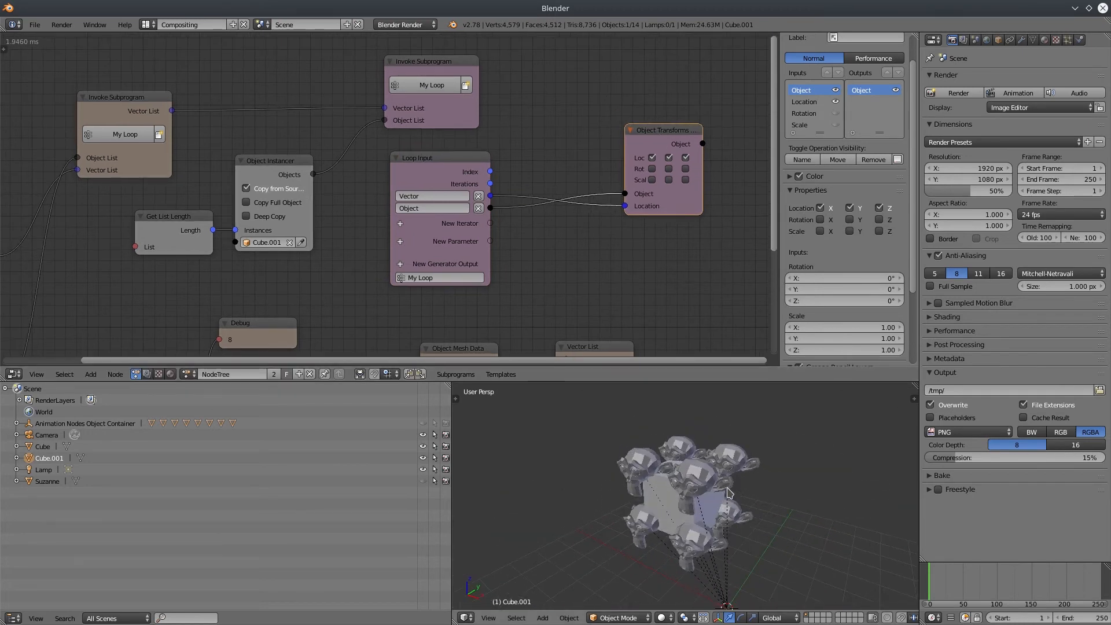
{"action": "left_click_drag", "start_coordinate": [149, 108], "coordinate": [135, 247]}
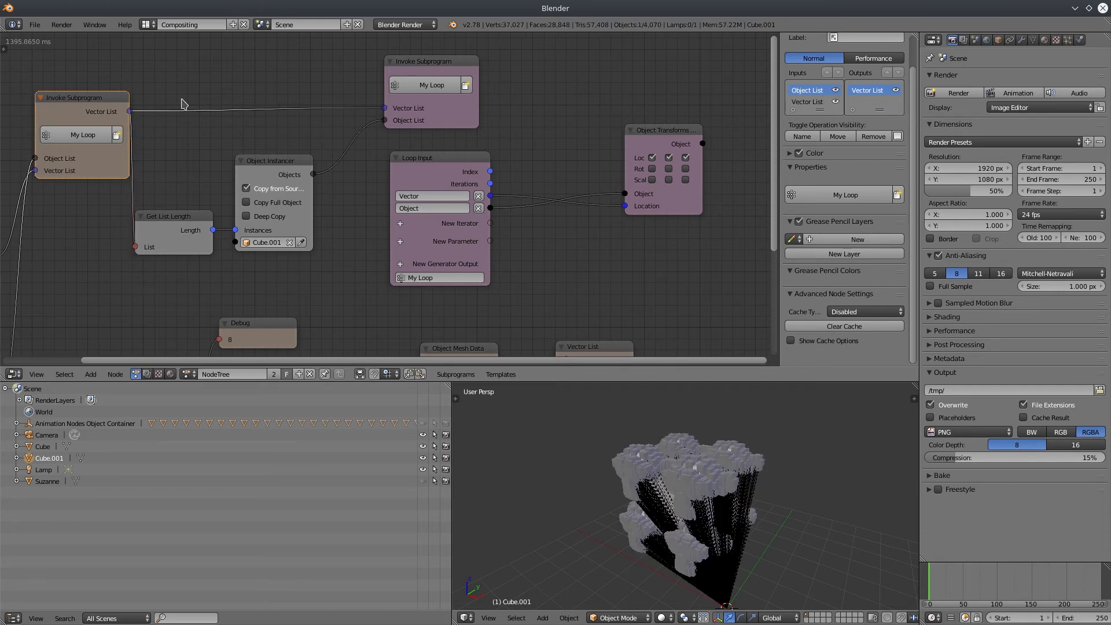
{"action": "middle_click_drag", "start_coordinate": [745, 524], "coordinate": [669, 522]}
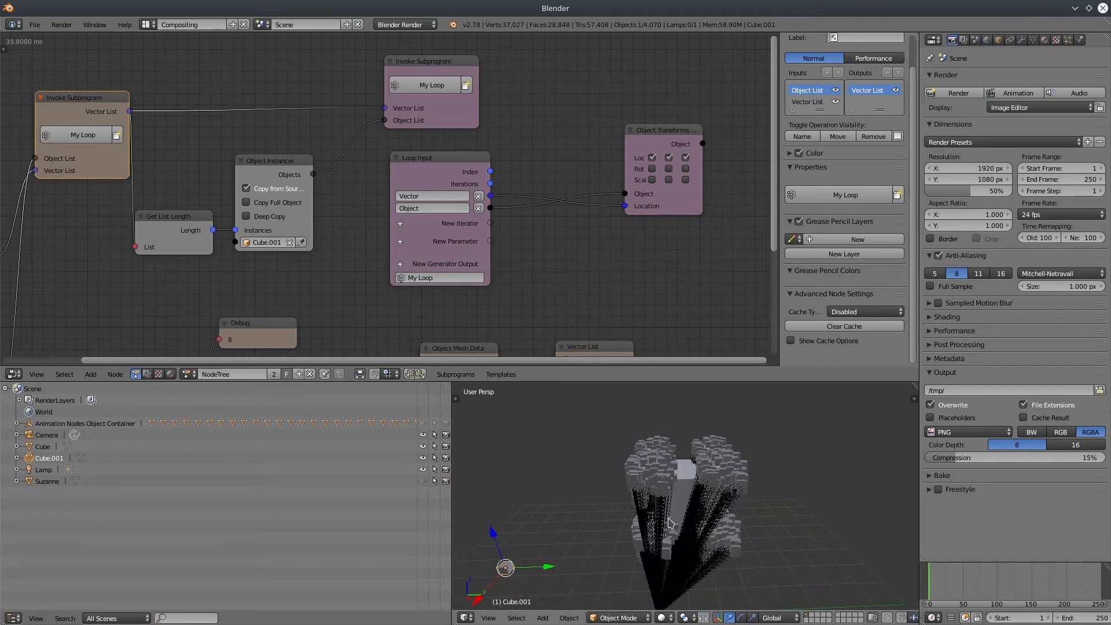
Turn off Relationship Lines in the 3D view's display settings and inspect the cube instances from several angles
{"action": "key", "text": "n"}
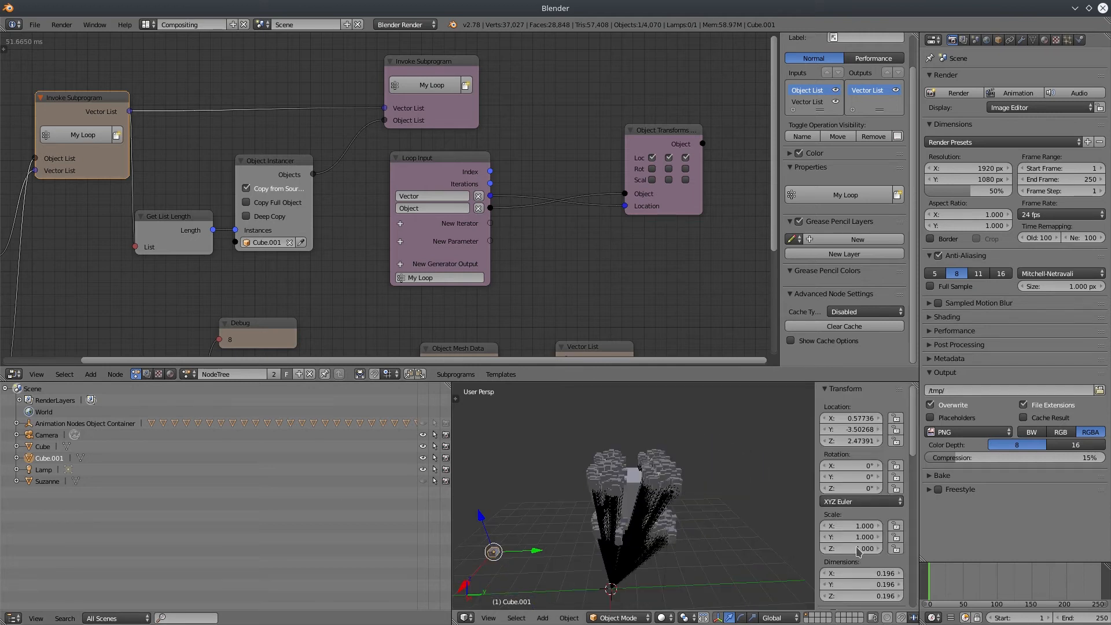
{"action": "scroll", "coordinate": [858, 551], "scroll_direction": "down", "scroll_amount": 10}
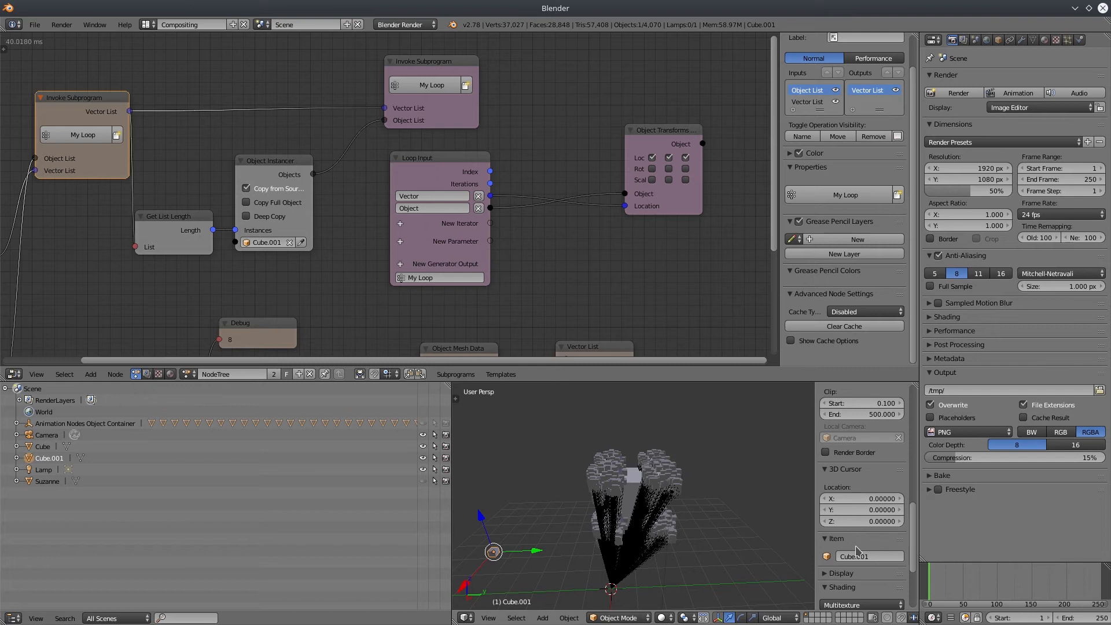
{"action": "scroll", "coordinate": [857, 551], "scroll_direction": "down", "scroll_amount": 2}
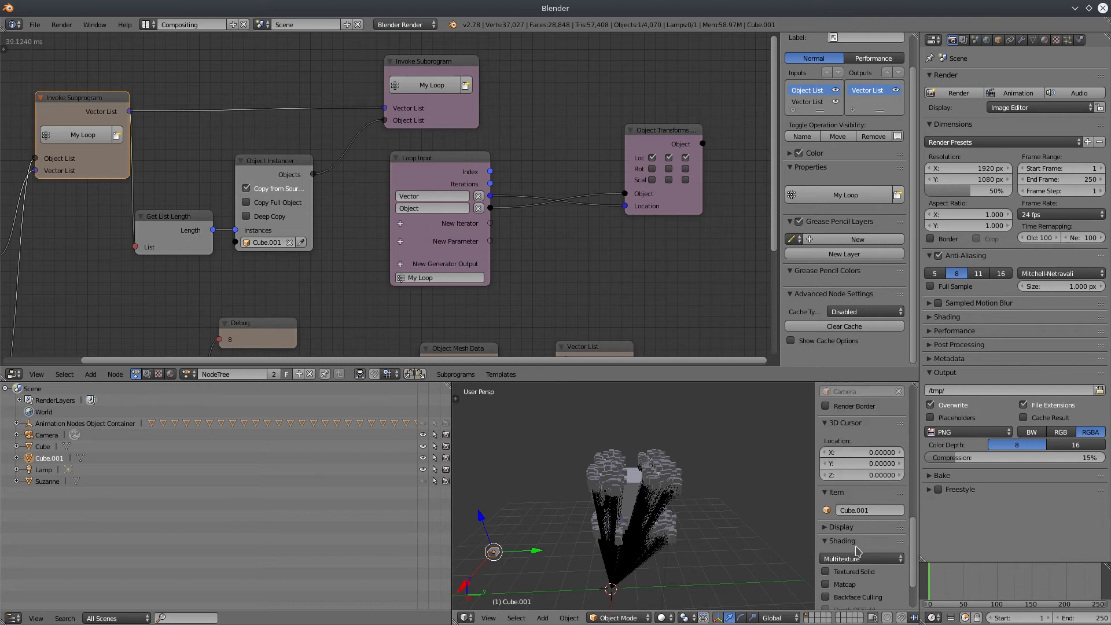
{"action": "left_click", "coordinate": [826, 527]}
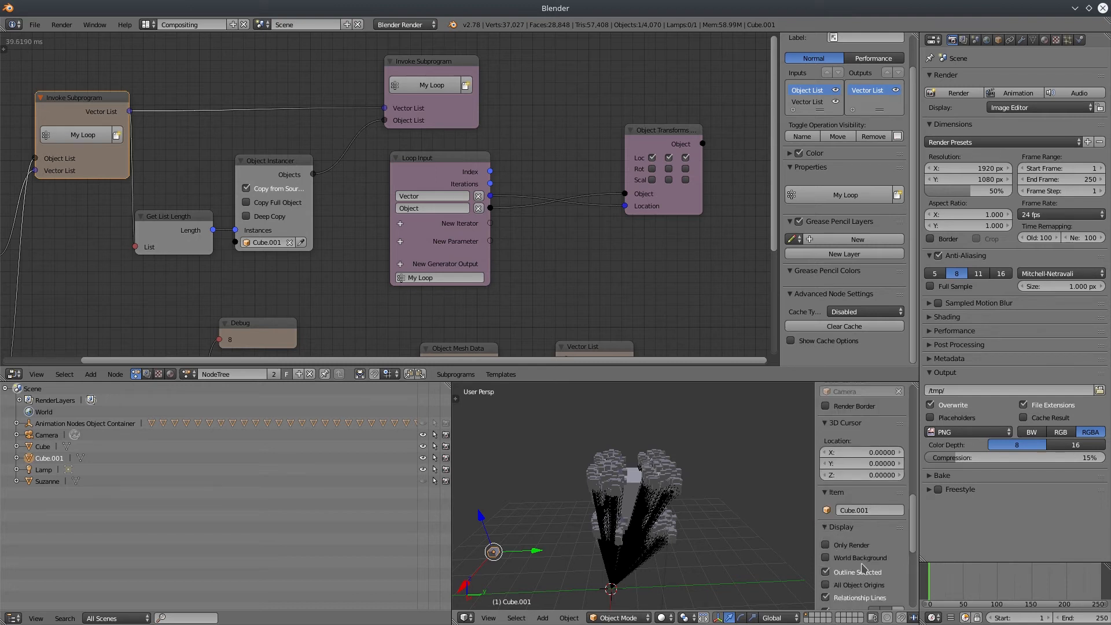
{"action": "left_click_drag", "start_coordinate": [912, 548], "coordinate": [918, 568]}
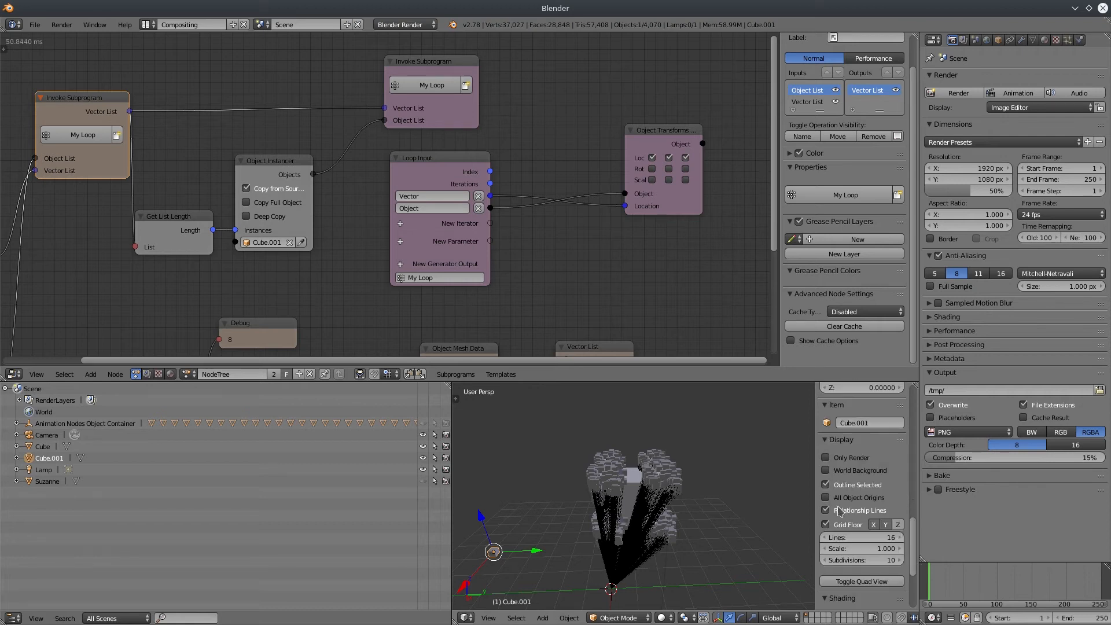
{"action": "left_click", "coordinate": [826, 511]}
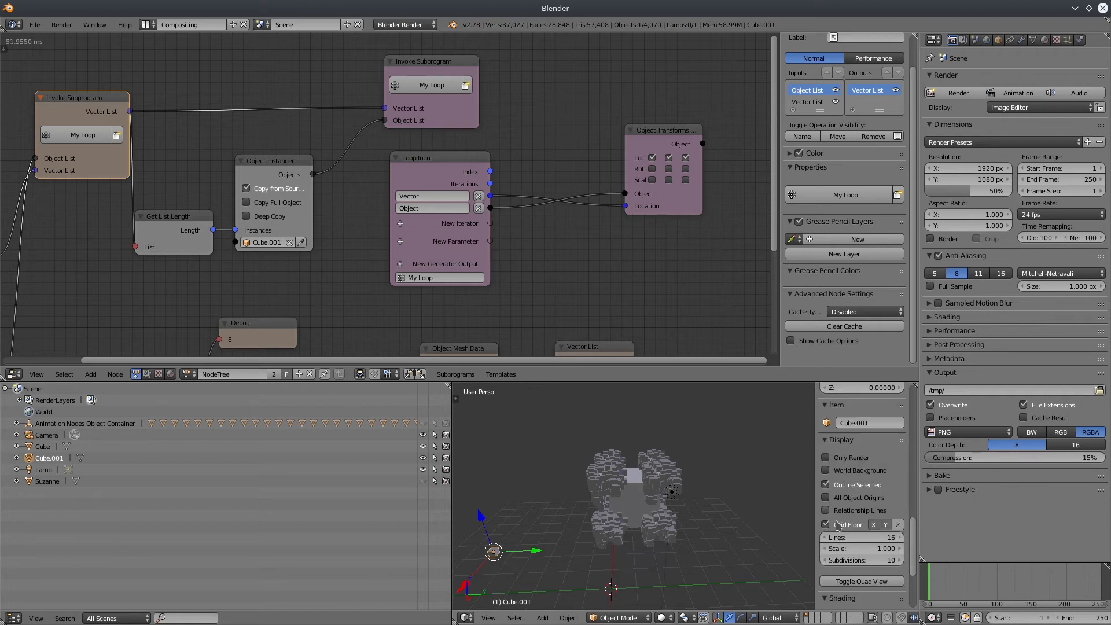
{"action": "middle_click_drag", "start_coordinate": [653, 532], "coordinate": [667, 533]}
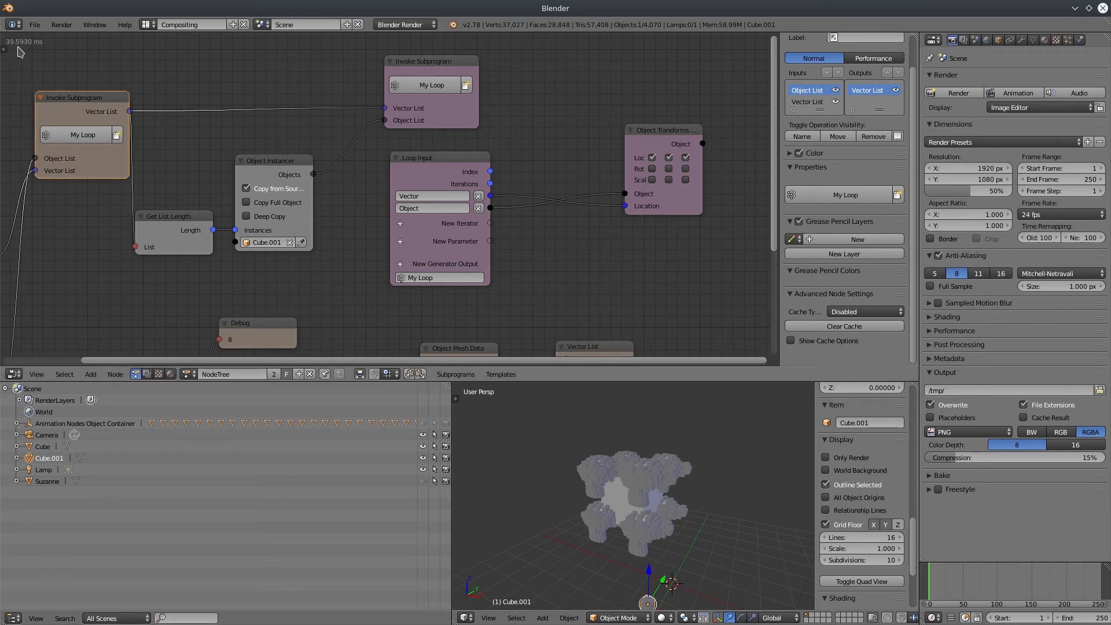
{"action": "mouse_move", "coordinate": [624, 547]}
{"action": "middle_mouse_down"}
{"action": "mouse_move", "coordinate": [605, 517]}
{"action": "mouse_move", "coordinate": [617, 557]}
{"action": "middle_mouse_up"}
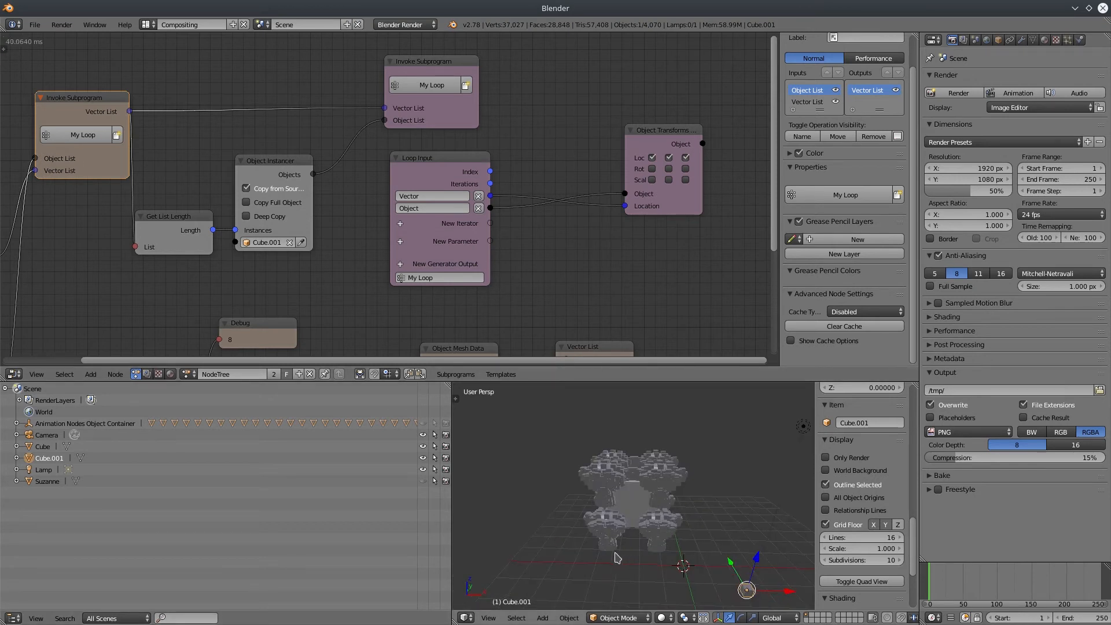
{"action": "scroll", "coordinate": [610, 558], "scroll_direction": "up", "scroll_amount": 2}
{"action": "scroll", "coordinate": [666, 442], "scroll_direction": "up", "scroll_amount": 5}
{"action": "mouse_move", "coordinate": [699, 471]}
{"action": "middle_mouse_down"}
{"action": "mouse_move", "coordinate": [680, 496]}
{"action": "mouse_move", "coordinate": [716, 472]}
{"action": "mouse_move", "coordinate": [703, 468]}
{"action": "middle_mouse_up"}
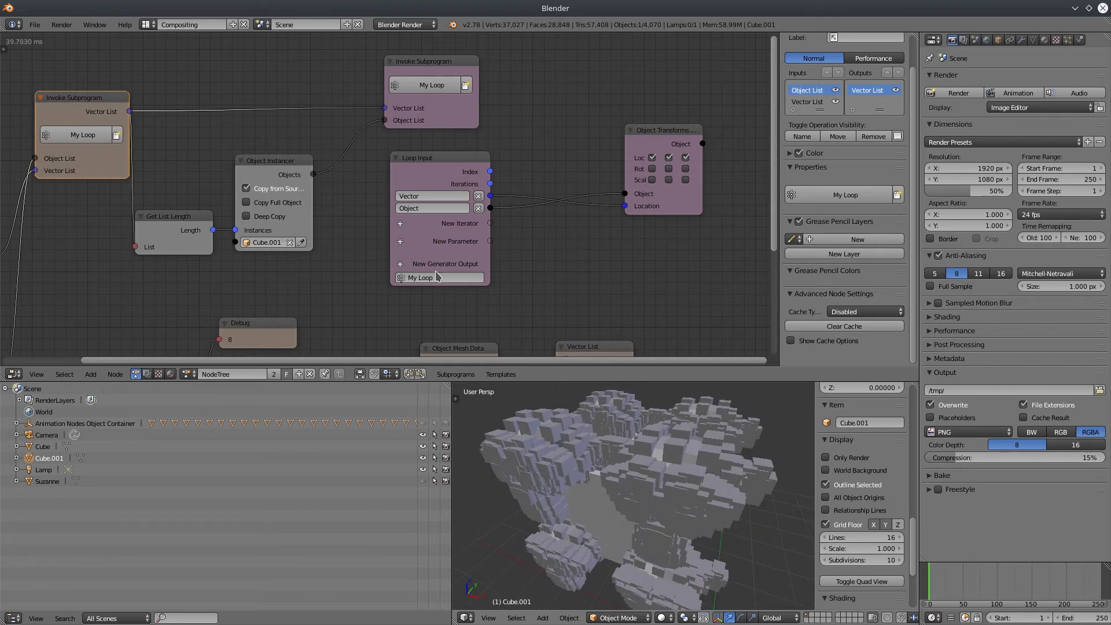
Rename the second loop's Loop Input, which feeds the tiny cube instances, to My Loop 2
{"action": "middle_click_drag", "start_coordinate": [568, 228], "coordinate": [618, 274]}
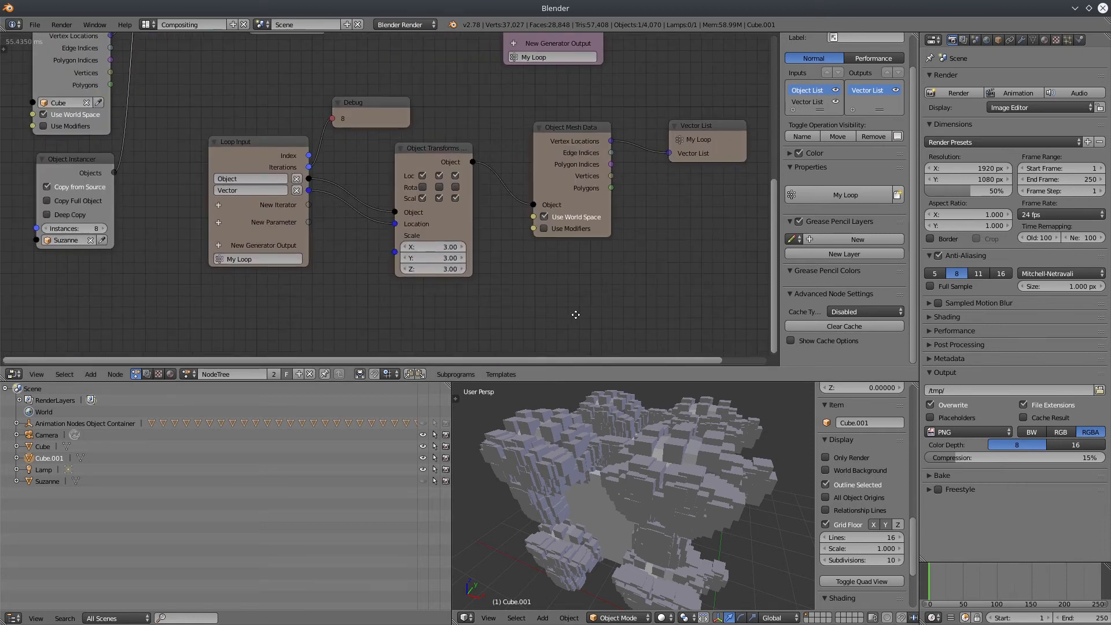
{"action": "middle_click_drag", "start_coordinate": [576, 315], "coordinate": [573, 315]}
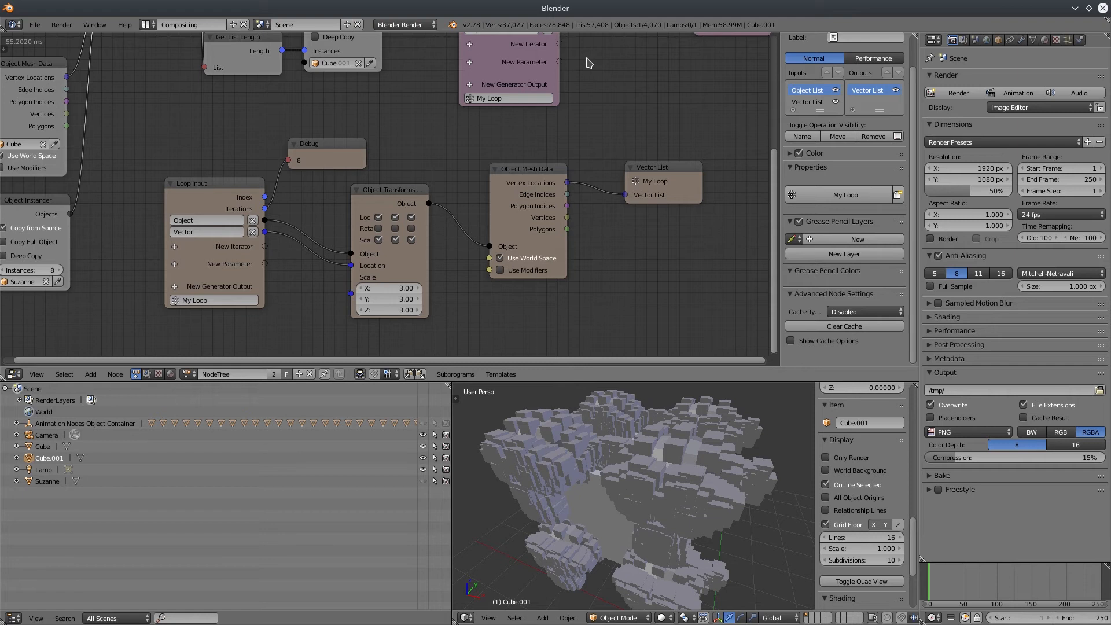
{"action": "middle_click_drag", "start_coordinate": [596, 94], "coordinate": [599, 173]}
{"action": "key", "text": "ctrl+space"}
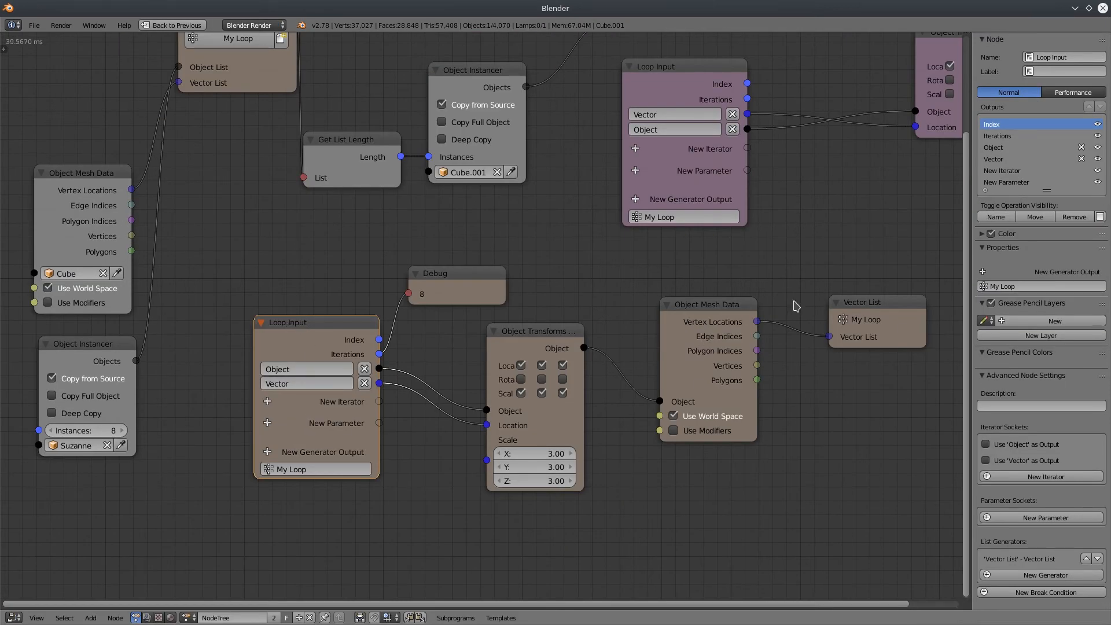
{"action": "double_click", "coordinate": [315, 470]}
{"action": "double_click", "coordinate": [699, 216]}
{"action": "type", "text": "2"}
{"action": "key", "text": "Return"}
Add a Loop Break condition to My Loop, place it below the loop's nodes and disable Continue
{"action": "middle_click_drag", "start_coordinate": [643, 494], "coordinate": [577, 488]}
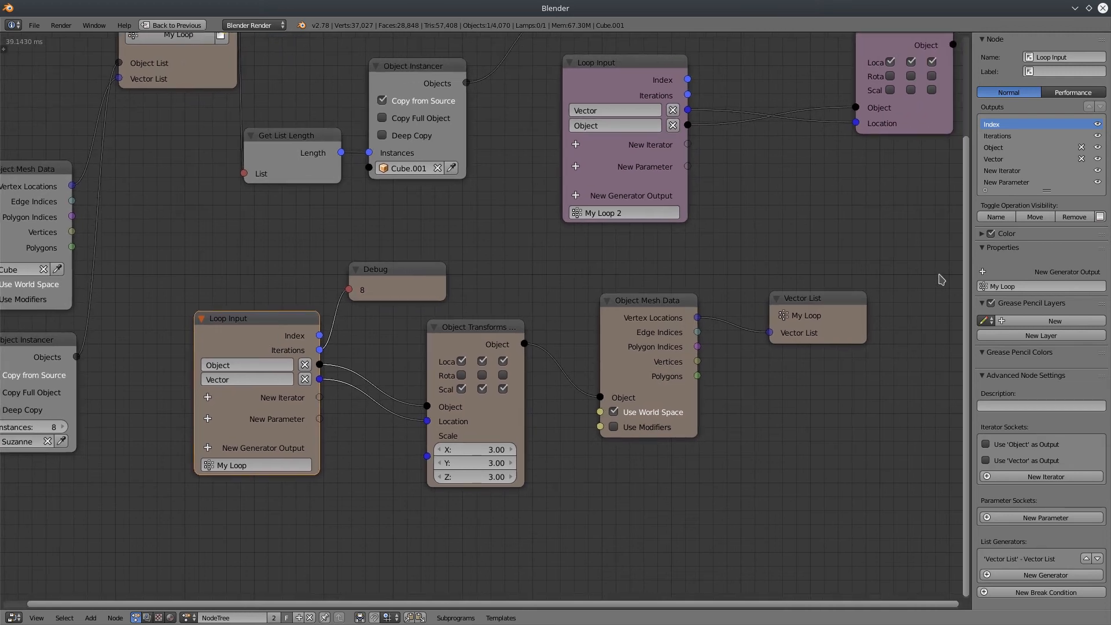
{"action": "left_click", "coordinate": [1036, 592]}
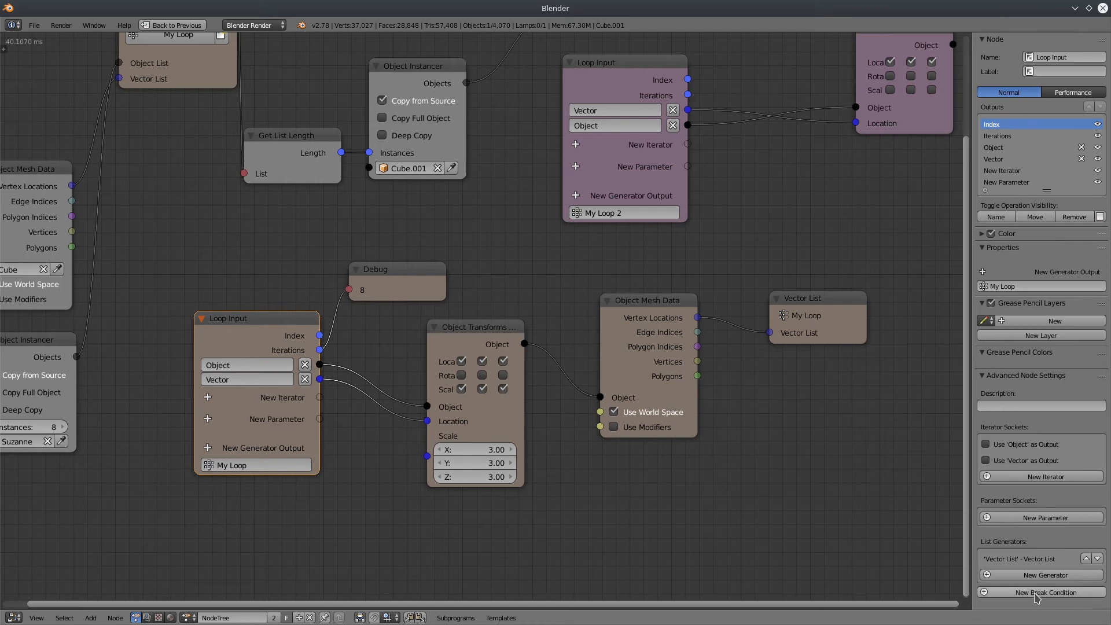
{"action": "left_click", "coordinate": [560, 515]}
{"action": "middle_click_drag", "start_coordinate": [557, 442], "coordinate": [576, 445]}
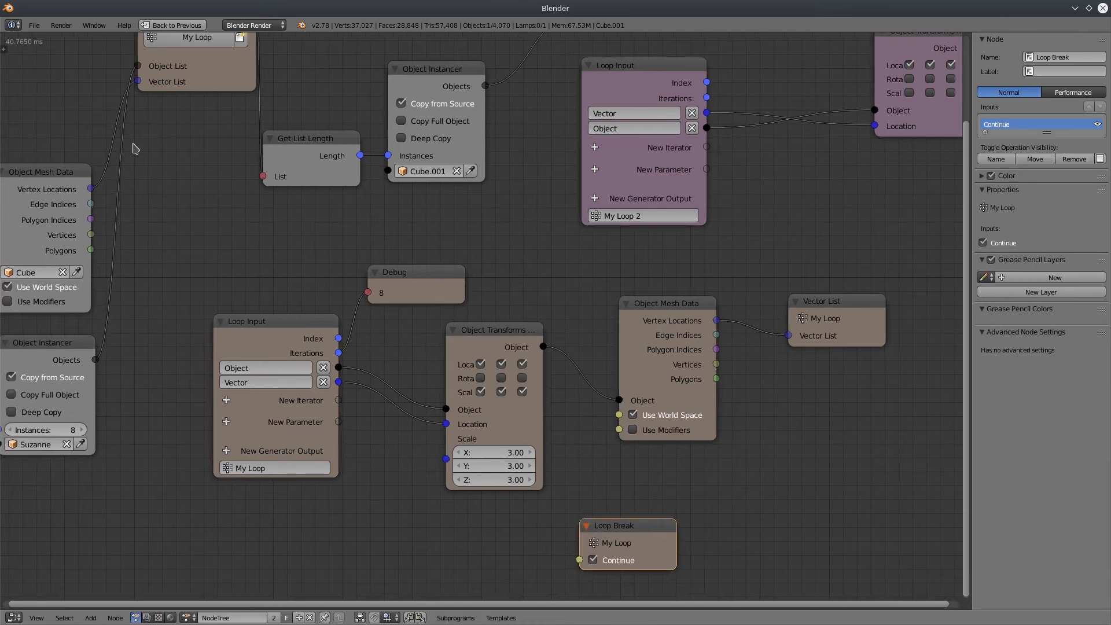
{"action": "left_click", "coordinate": [593, 561]}
{"action": "middle_click_drag", "start_coordinate": [294, 271], "coordinate": [322, 251]}
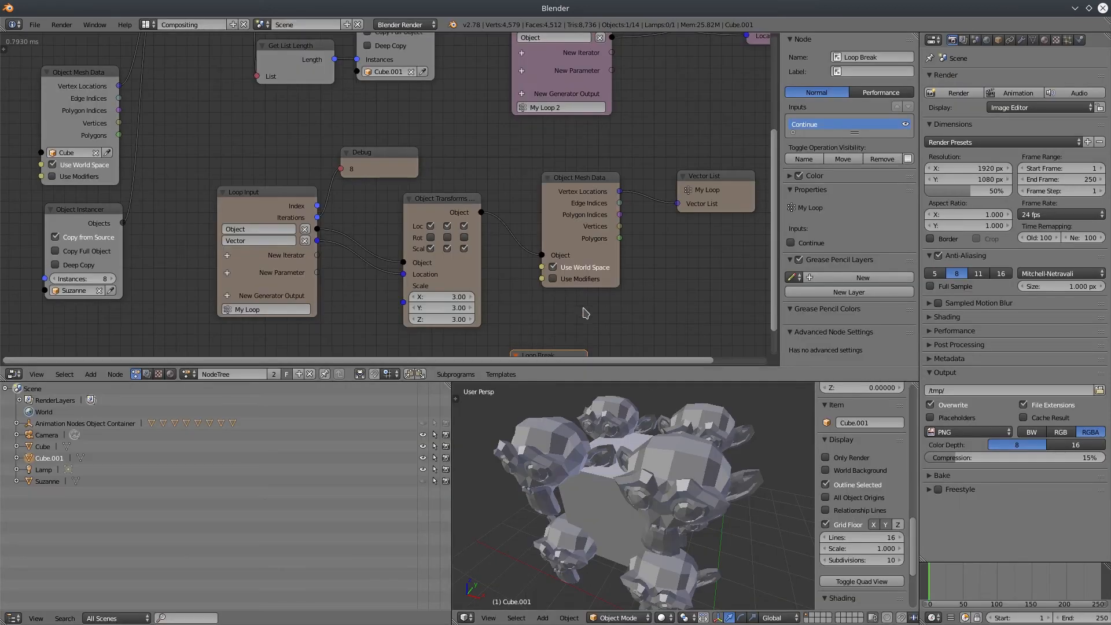
Move the Loop Break node further down into the empty space below the Object Mesh Data node
{"action": "middle_click_drag", "start_coordinate": [584, 293], "coordinate": [590, 141]}
{"action": "left_click_drag", "start_coordinate": [560, 203], "coordinate": [579, 200]}
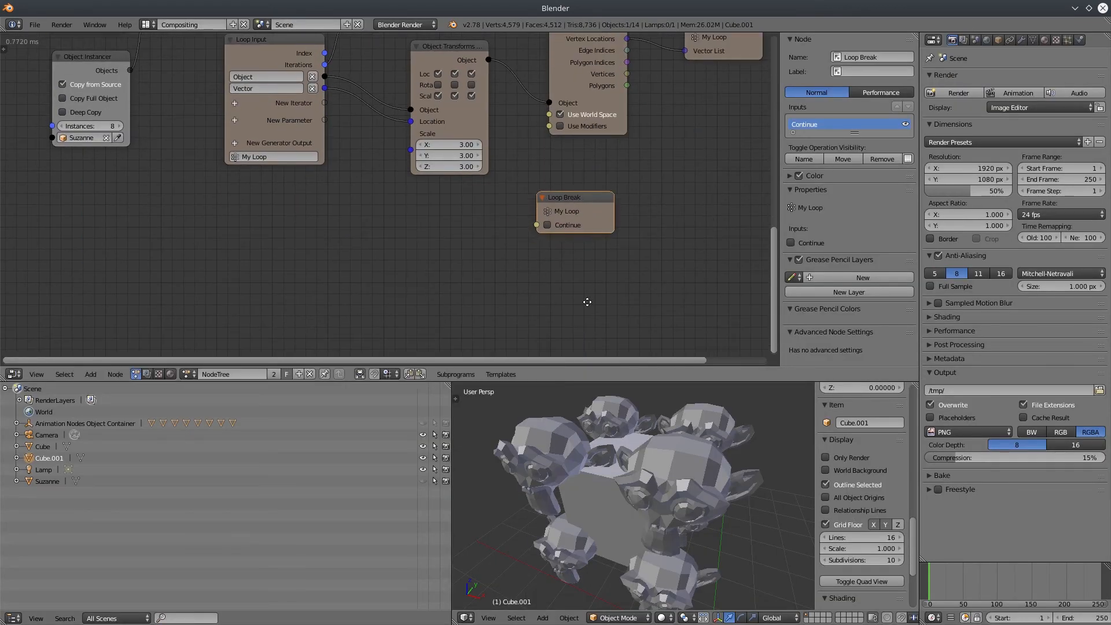
{"action": "middle_click_drag", "start_coordinate": [587, 301], "coordinate": [543, 313]}
{"action": "middle_click_drag", "start_coordinate": [567, 271], "coordinate": [593, 223]}
{"action": "left_click_drag", "start_coordinate": [509, 160], "coordinate": [541, 206]}
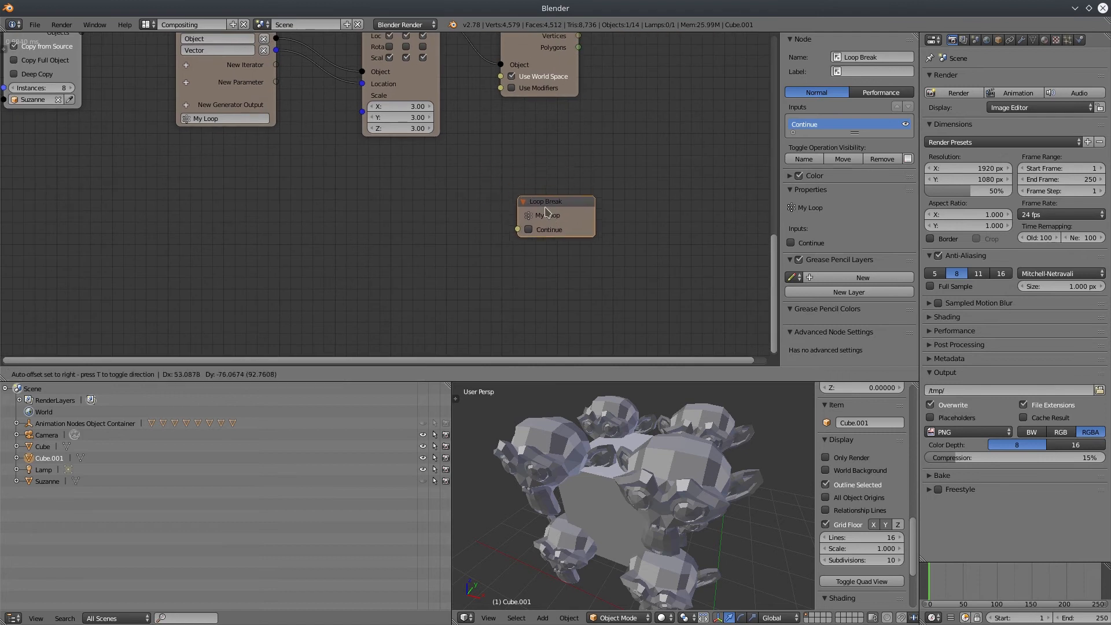
Set the scene's end frame to 50 and scrub the timeline to frame 23
{"action": "middle_click_drag", "start_coordinate": [631, 551], "coordinate": [651, 516]}
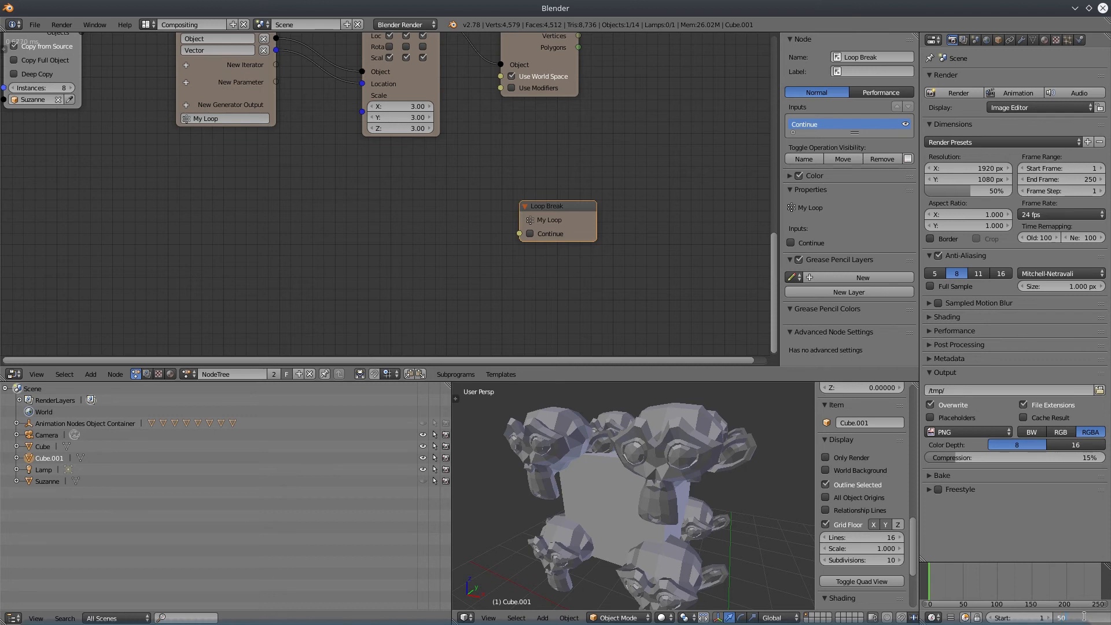
{"action": "key", "text": "Return"}
{"action": "left_click_drag", "start_coordinate": [950, 593], "coordinate": [945, 590]}
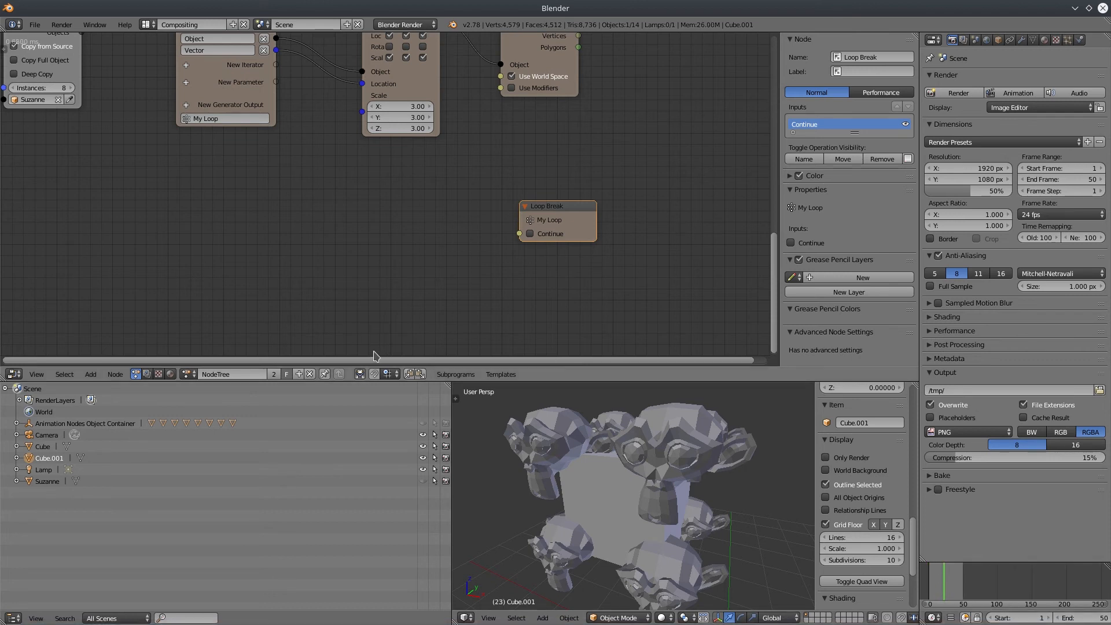
Add a Time Info node in the empty space below the first loop's Loop Input
{"action": "left_click", "coordinate": [90, 374]}
{"action": "mouse_move", "coordinate": [136, 183]}
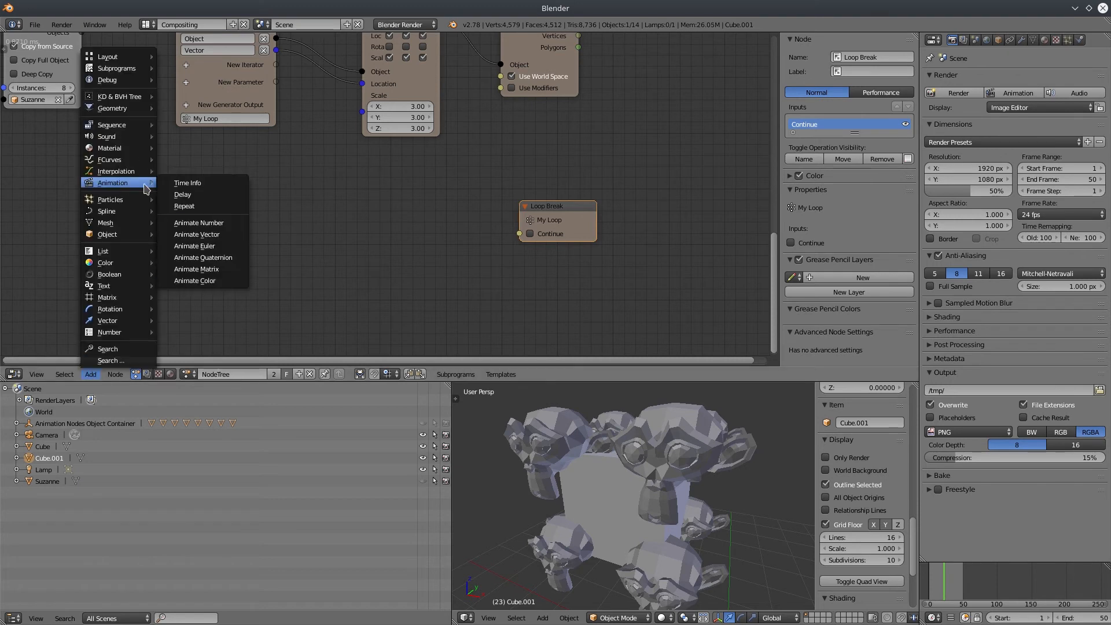
{"action": "left_click", "coordinate": [210, 186]}
{"action": "left_click", "coordinate": [268, 260]}
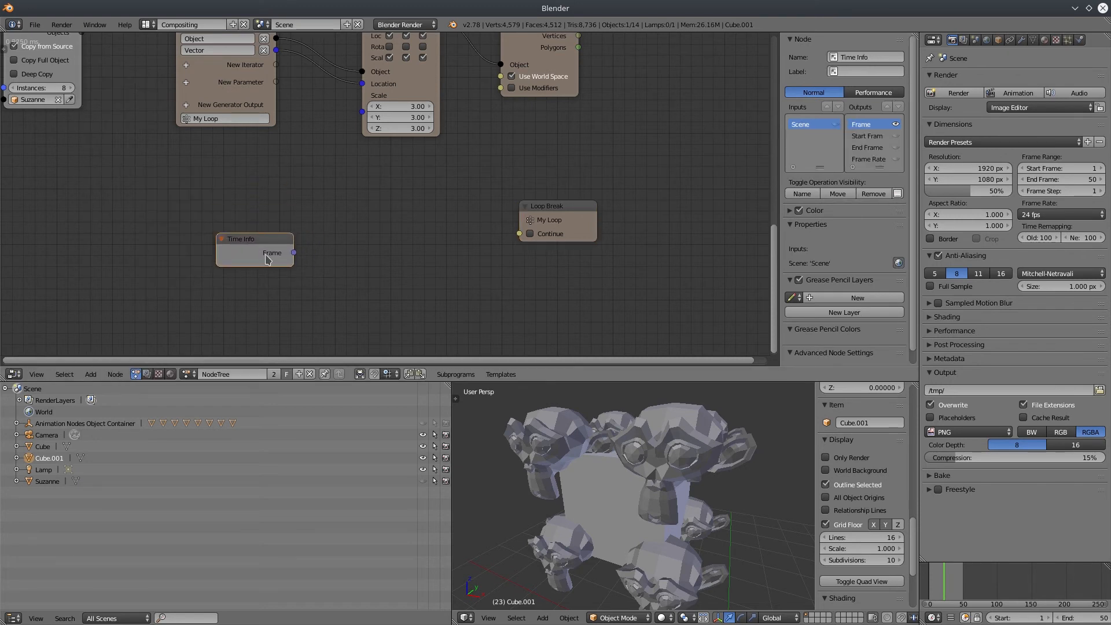
Add a Compare node of type A > B and connect Time Info's Frame output to its A input
{"action": "left_click", "coordinate": [89, 375]}
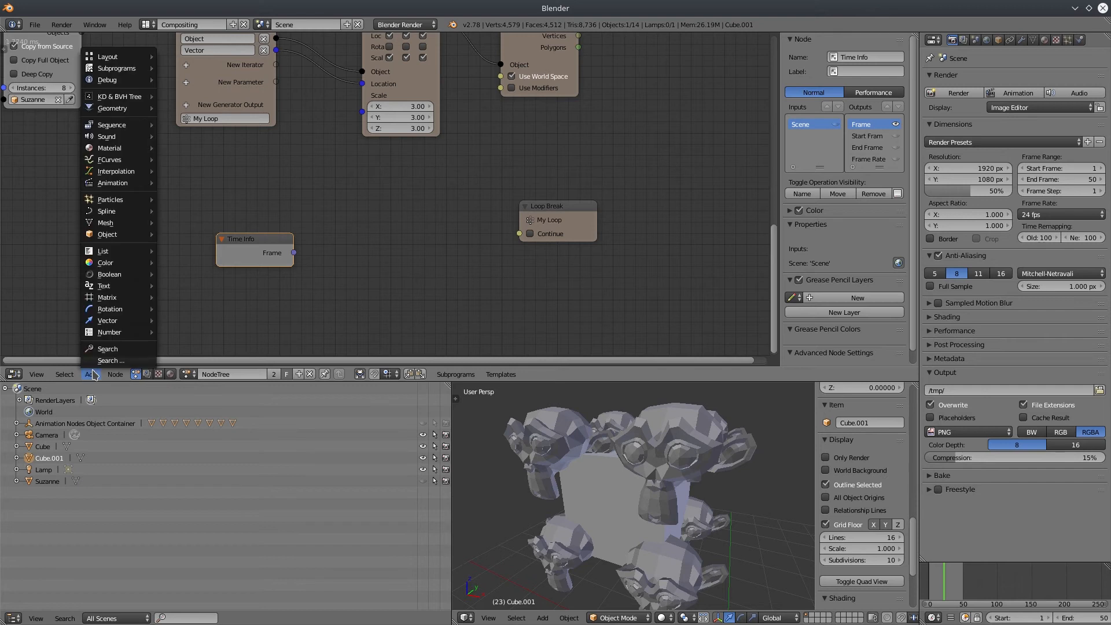
{"action": "mouse_move", "coordinate": [123, 275]}
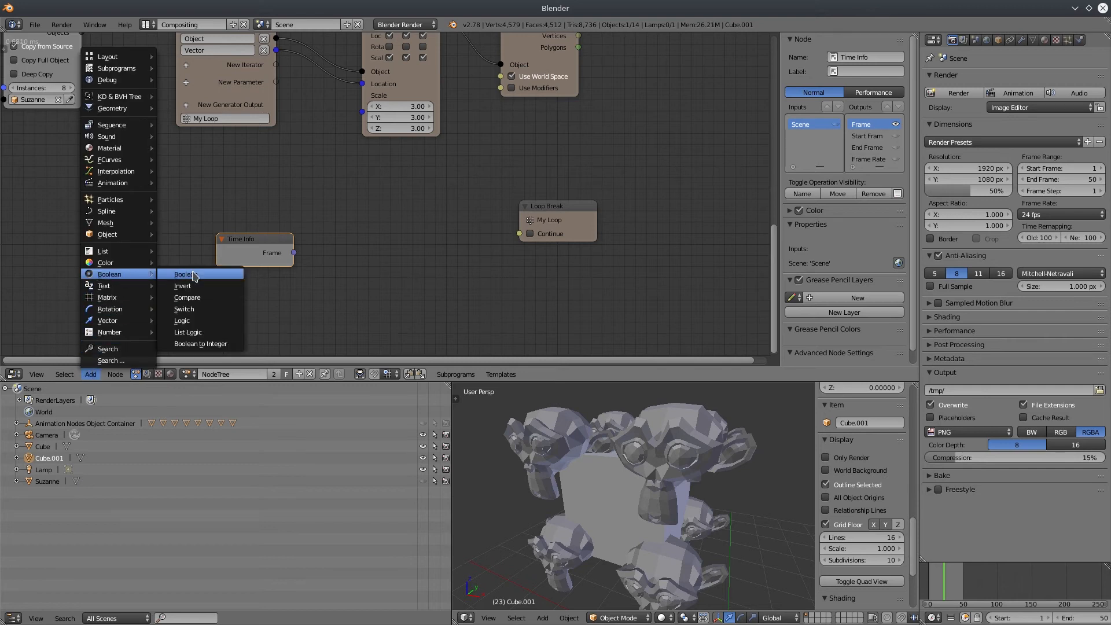
{"action": "left_click", "coordinate": [187, 298]}
{"action": "left_click", "coordinate": [340, 218]}
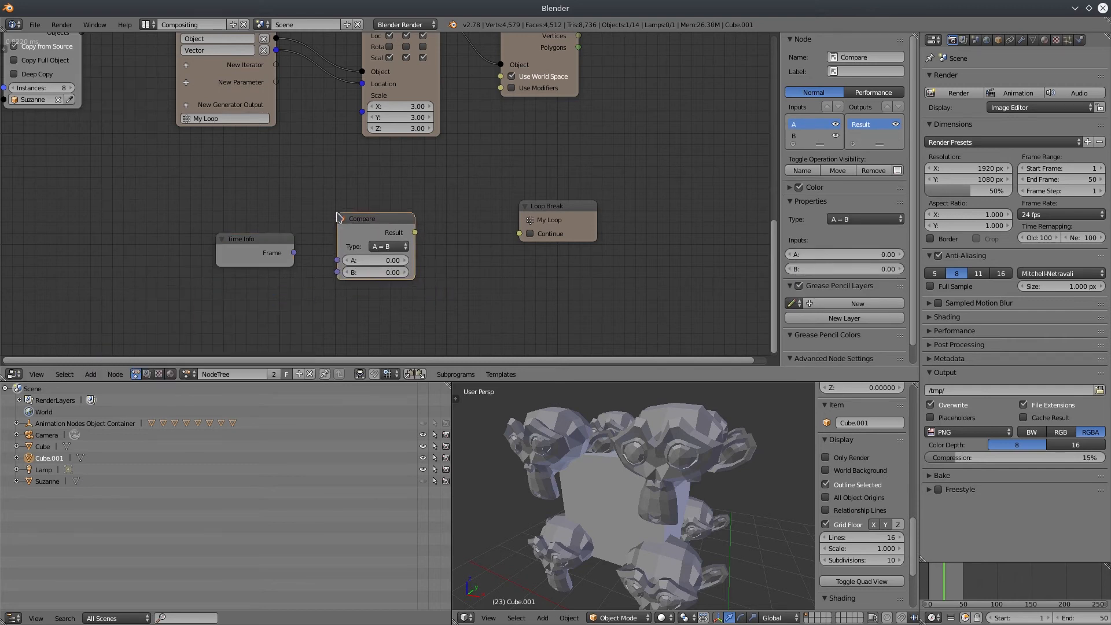
{"action": "left_click", "coordinate": [384, 248]}
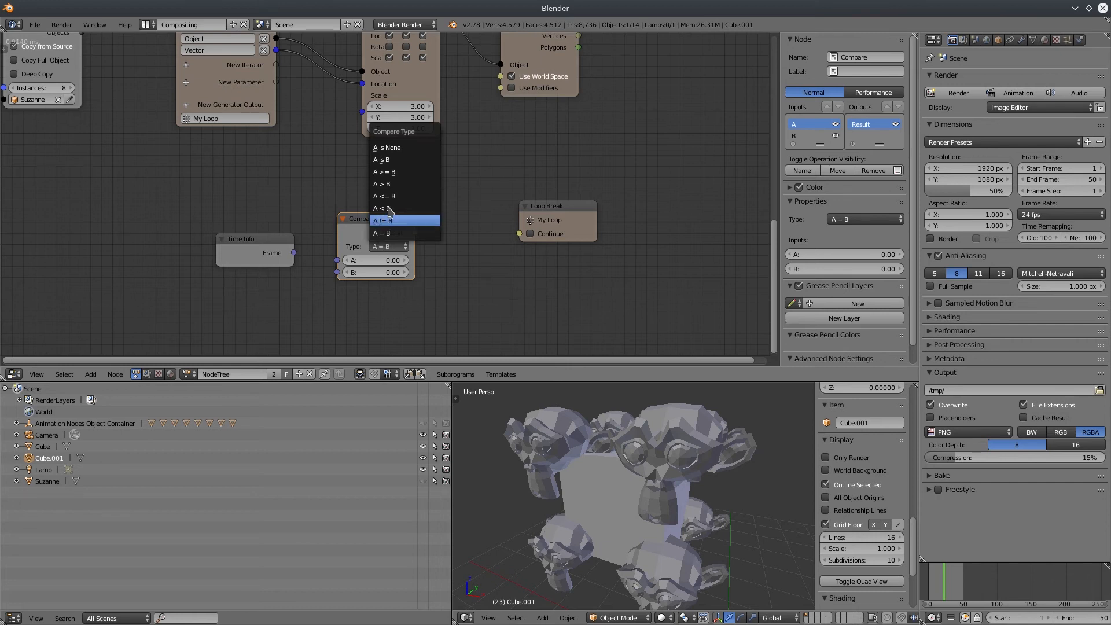
{"action": "left_click", "coordinate": [383, 184]}
{"action": "left_click_drag", "start_coordinate": [294, 253], "coordinate": [337, 260]}
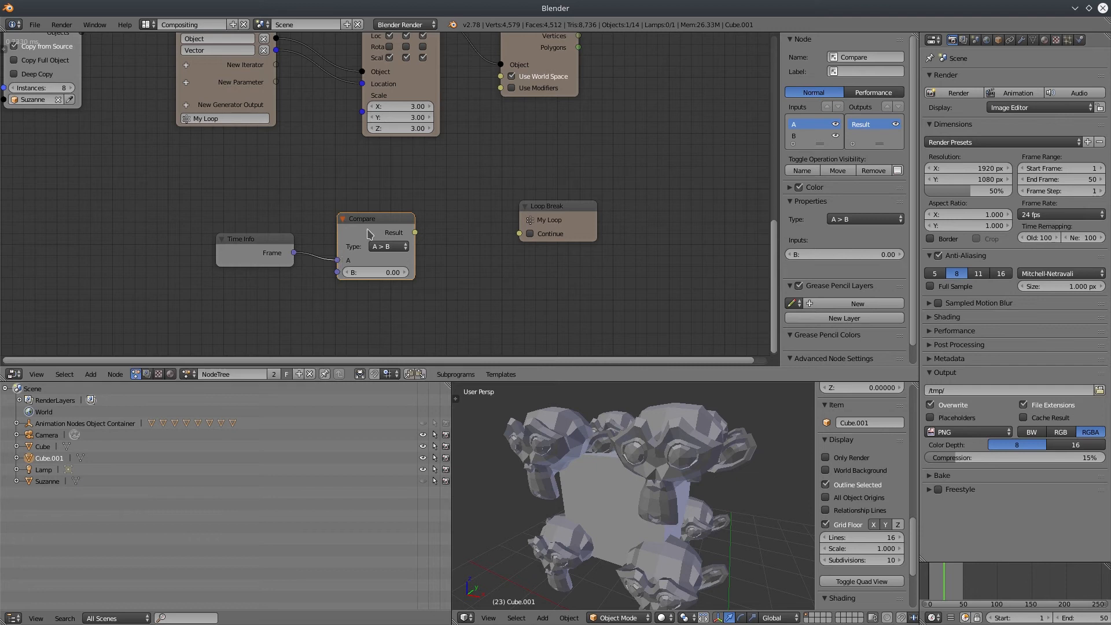
{"action": "left_click_drag", "start_coordinate": [376, 217], "coordinate": [377, 175]}
Duplicate the Compare node below the original, set its type to A < B and connect Frame to its A input
{"action": "key", "text": "shift+d"}
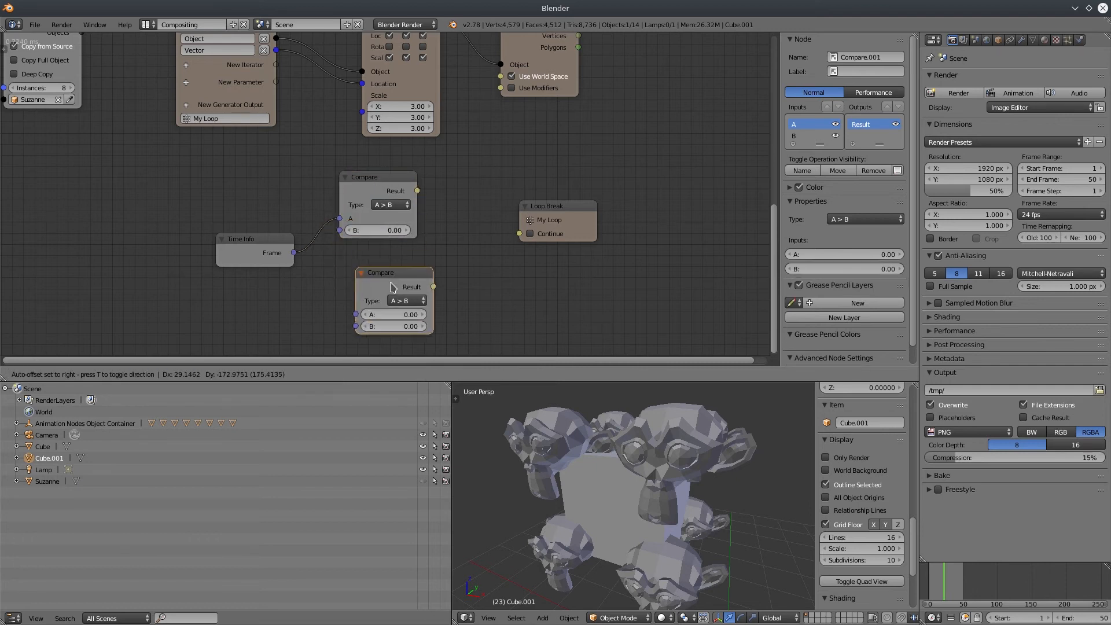
{"action": "left_click", "coordinate": [394, 295]}
{"action": "left_click", "coordinate": [392, 289]}
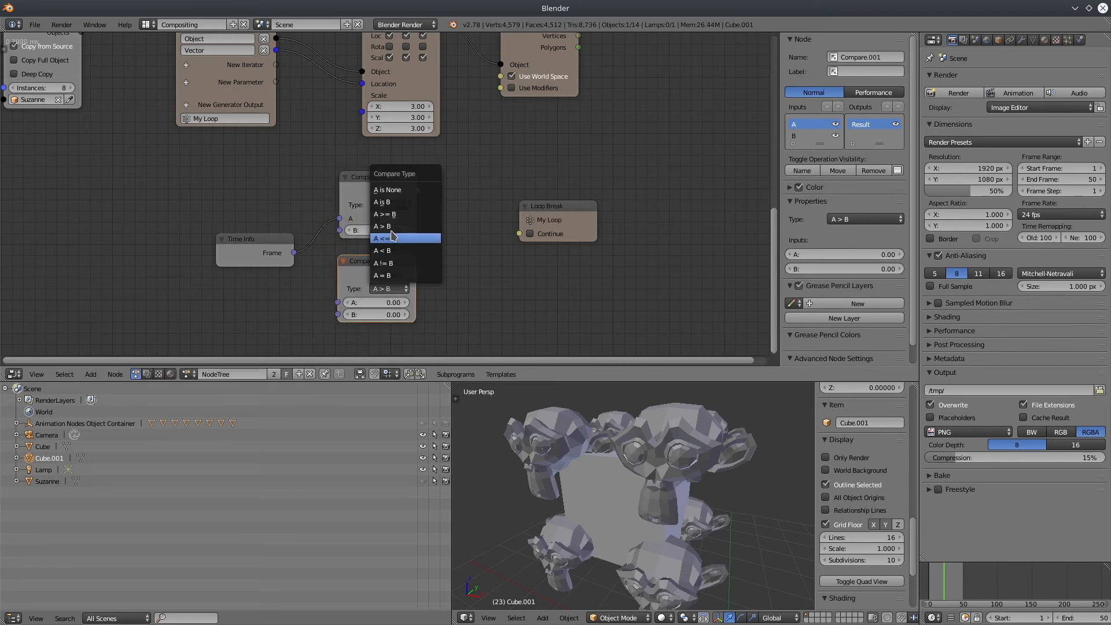
{"action": "left_click", "coordinate": [392, 256]}
{"action": "left_click_drag", "start_coordinate": [293, 255], "coordinate": [338, 302]}
Set B to 10 in the A > B Compare node and to 20 in the A < B Compare node
{"action": "left_click", "coordinate": [376, 231]}
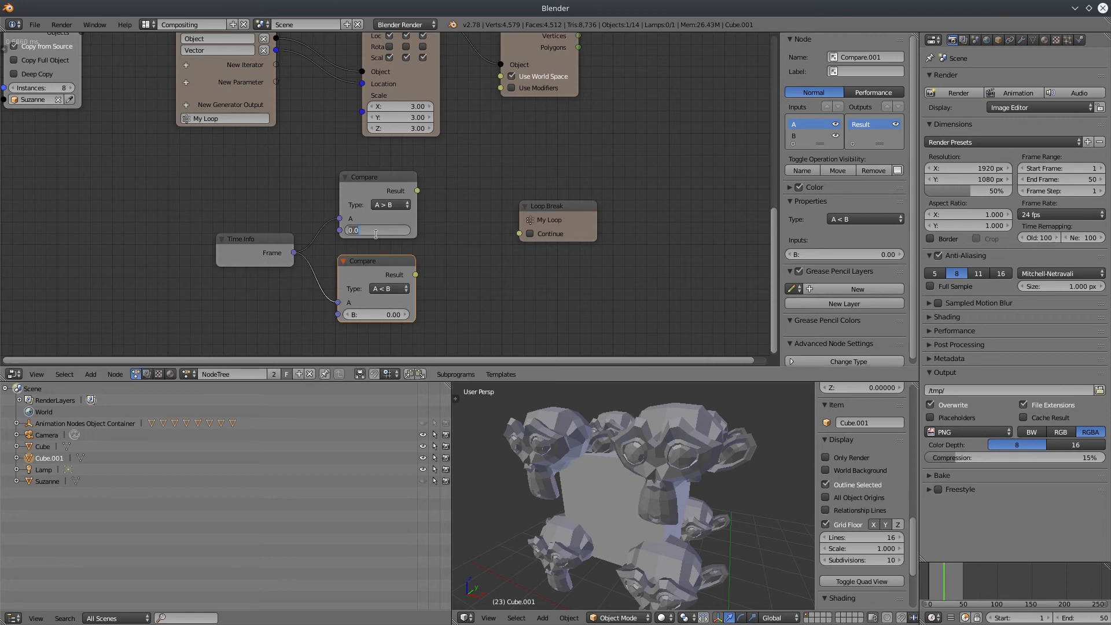
{"action": "type", "text": "10"}
{"action": "left_click", "coordinate": [376, 315]}
{"action": "type", "text": "20"}
{"action": "key", "text": "Return"}
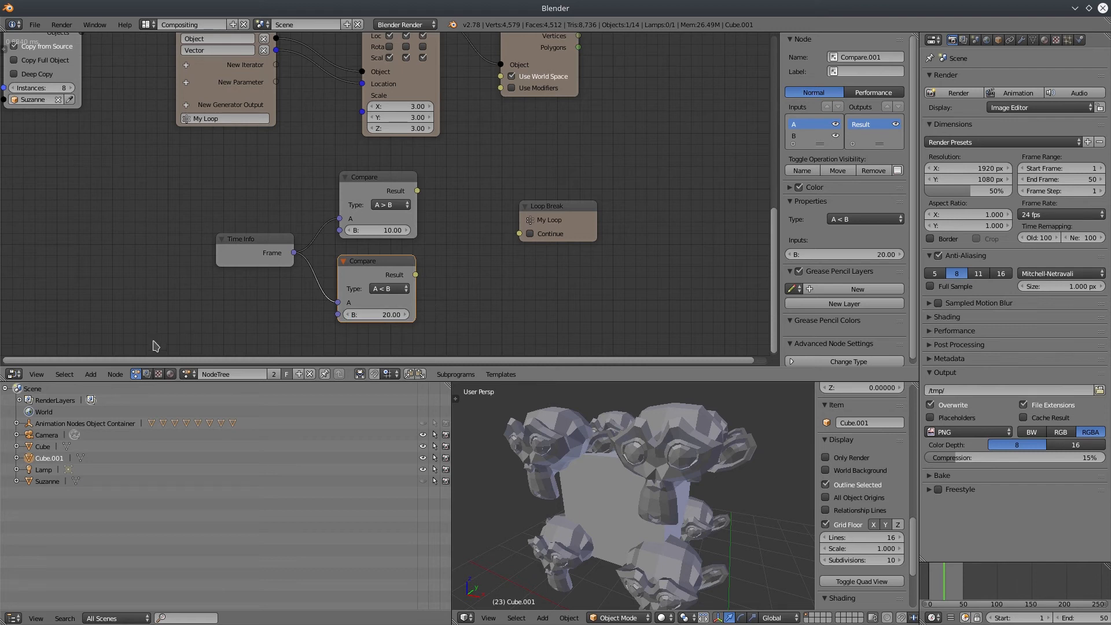
Add a Logic Operators node with A and B, and connect the two Compare results to its A and B inputs
{"action": "left_click", "coordinate": [90, 375]}
{"action": "mouse_move", "coordinate": [126, 275]}
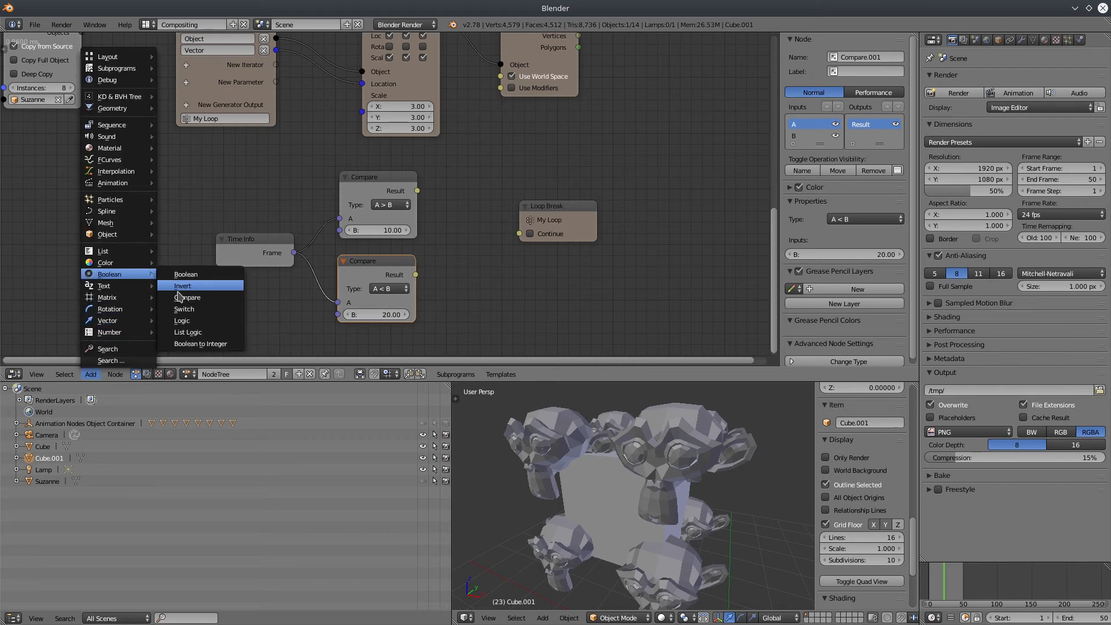
{"action": "left_click", "coordinate": [191, 321]}
{"action": "left_click", "coordinate": [493, 219]}
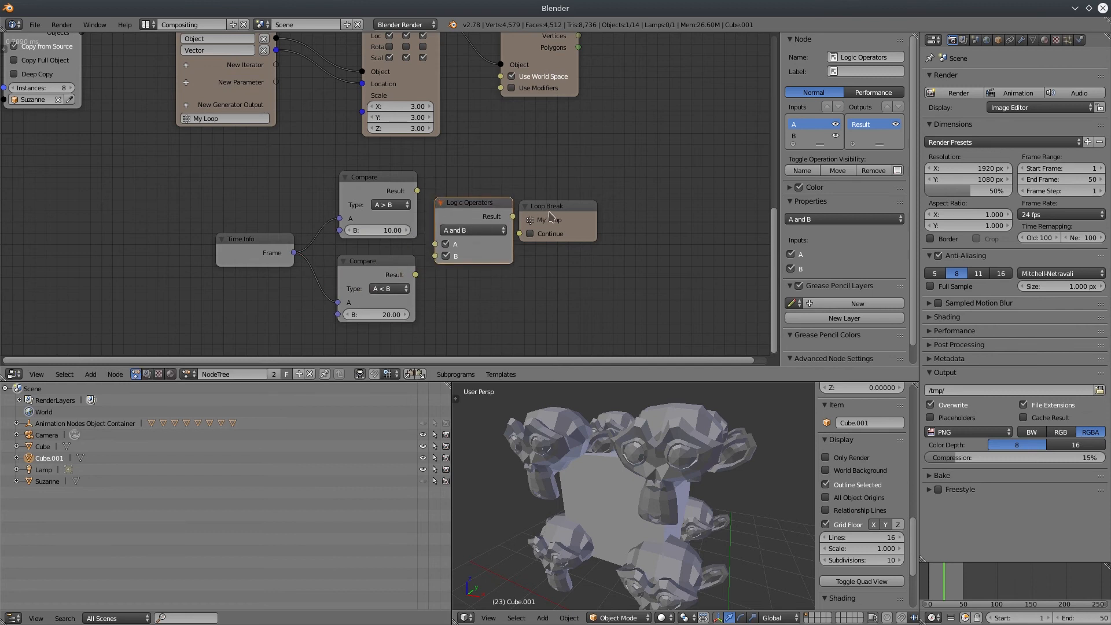
{"action": "left_click_drag", "start_coordinate": [466, 214], "coordinate": [485, 214]}
{"action": "left_click_drag", "start_coordinate": [417, 191], "coordinate": [454, 243]}
{"action": "left_click_drag", "start_coordinate": [416, 274], "coordinate": [455, 256]}
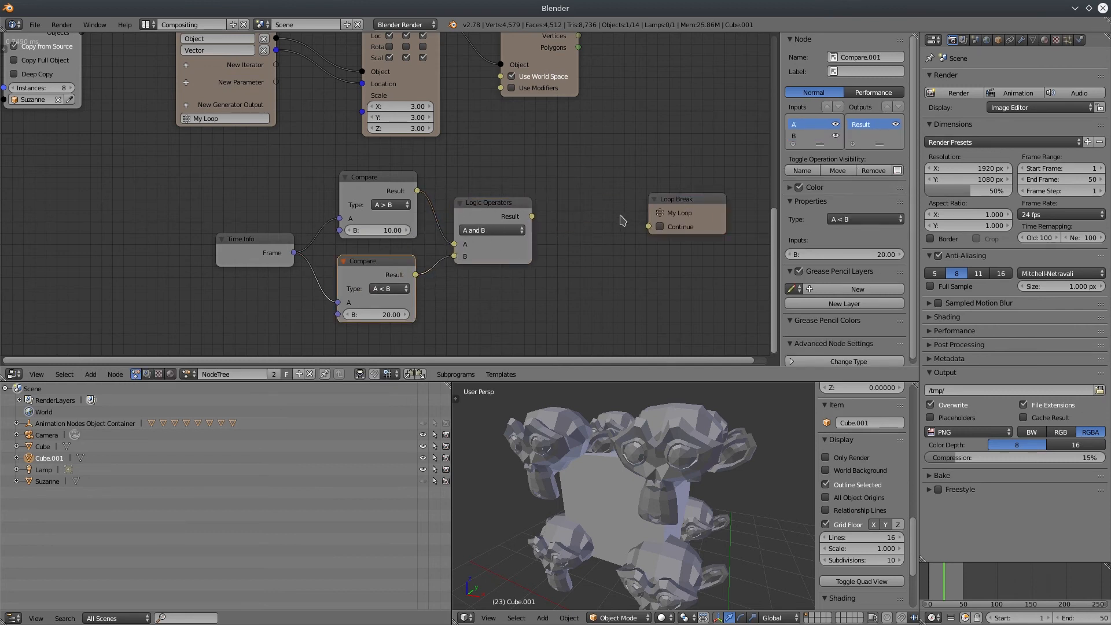
Move the Loop Break node closer and connect the Logic Operators result to its Continue input
{"action": "left_click_drag", "start_coordinate": [681, 199], "coordinate": [611, 186]}
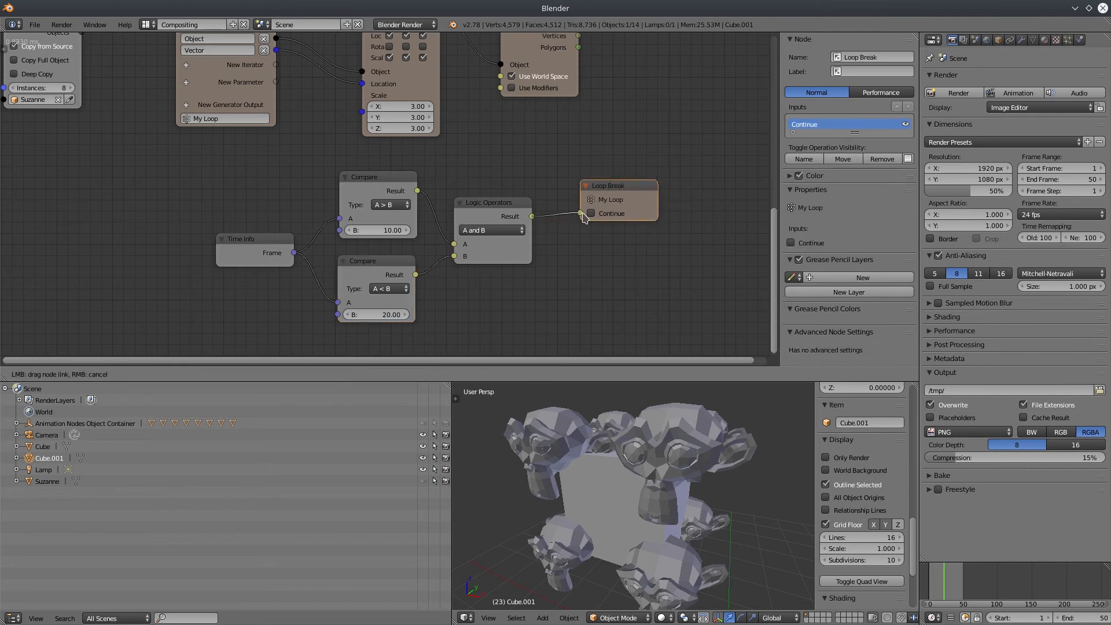
{"action": "left_click_drag", "start_coordinate": [532, 216], "coordinate": [590, 212]}
{"action": "middle_click_drag", "start_coordinate": [220, 166], "coordinate": [234, 234]}
Widen the timeline area and insert a Location keyframe on the large Cube at frame 0
{"action": "middle_click_drag", "start_coordinate": [585, 432], "coordinate": [634, 464]}
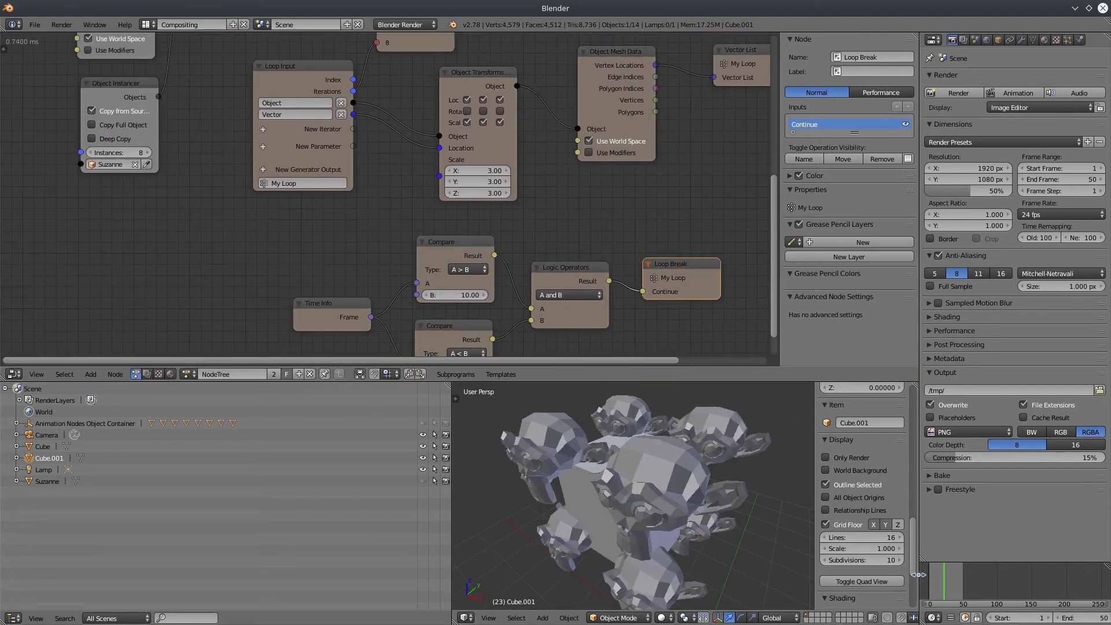
{"action": "left_click_drag", "start_coordinate": [916, 575], "coordinate": [848, 577]}
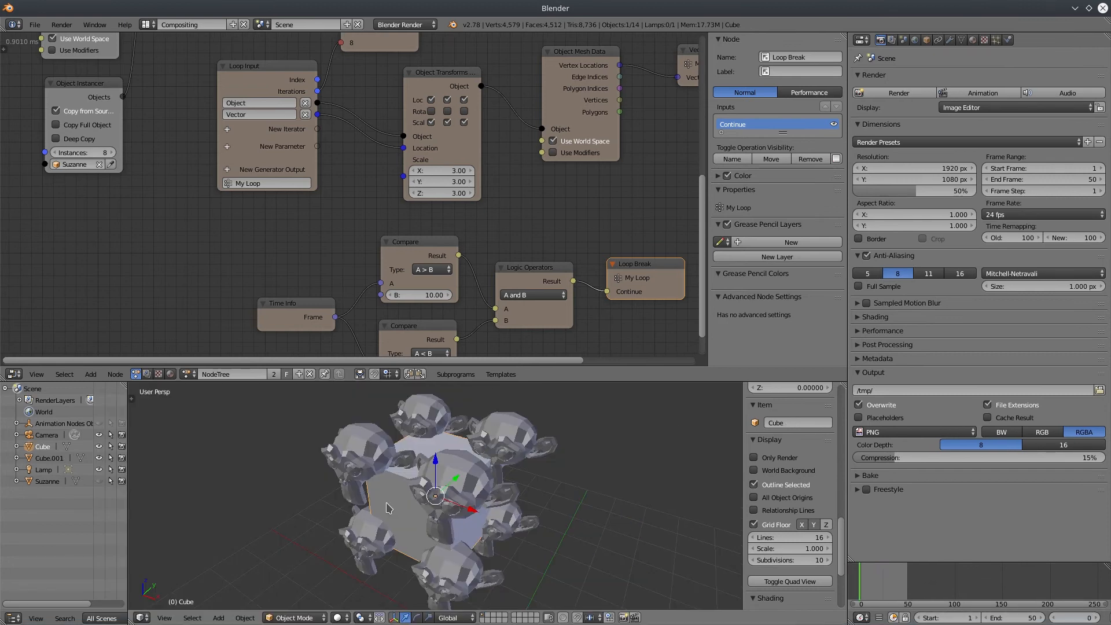
{"action": "key", "text": "i"}
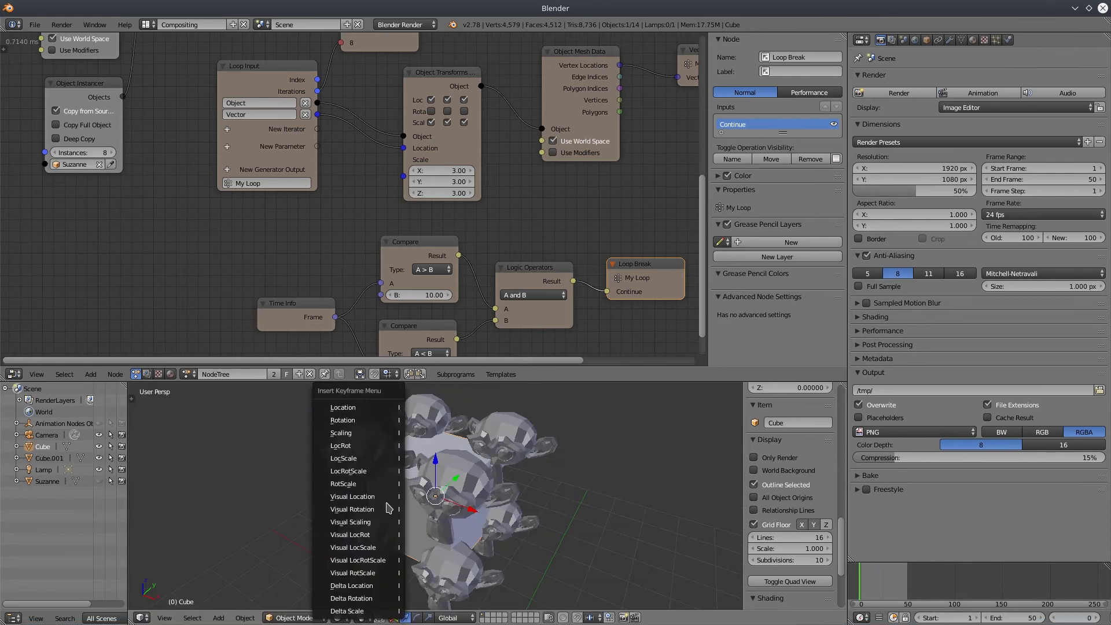
{"action": "left_click", "coordinate": [359, 414]}
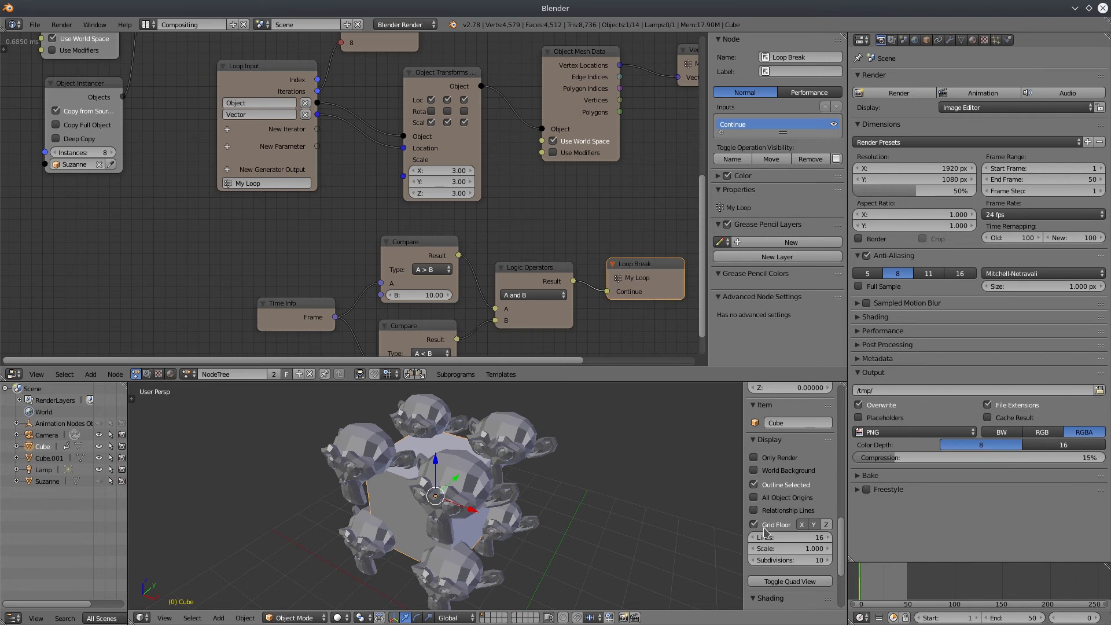
At frame 40, move the large Cube away from its starting position and insert a Location keyframe
{"action": "left_click", "coordinate": [902, 583]}
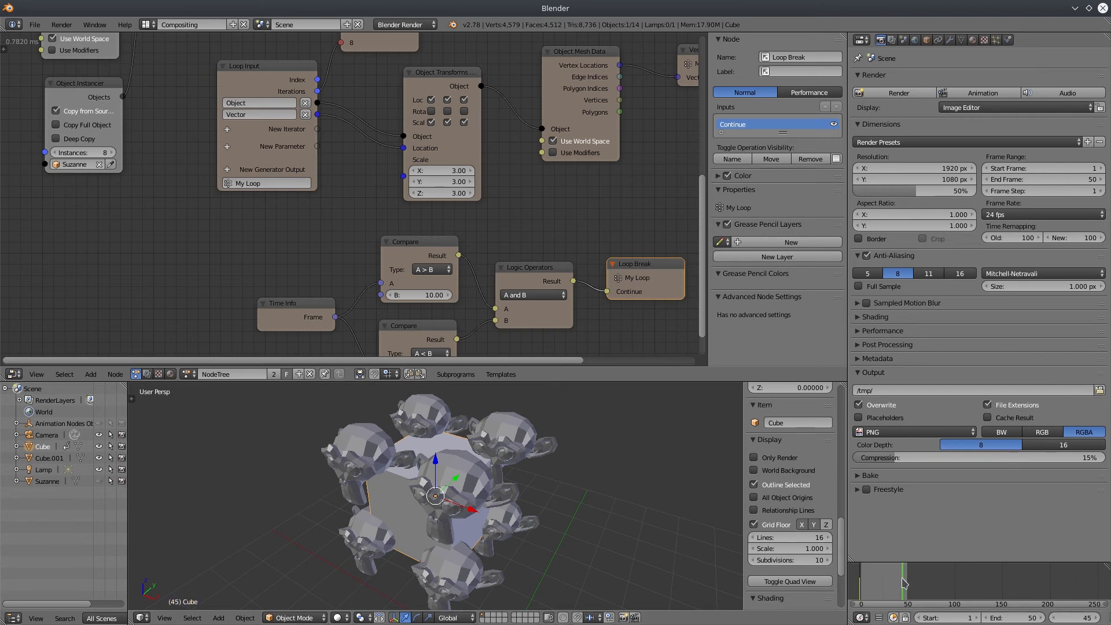
{"action": "key", "text": "g"}
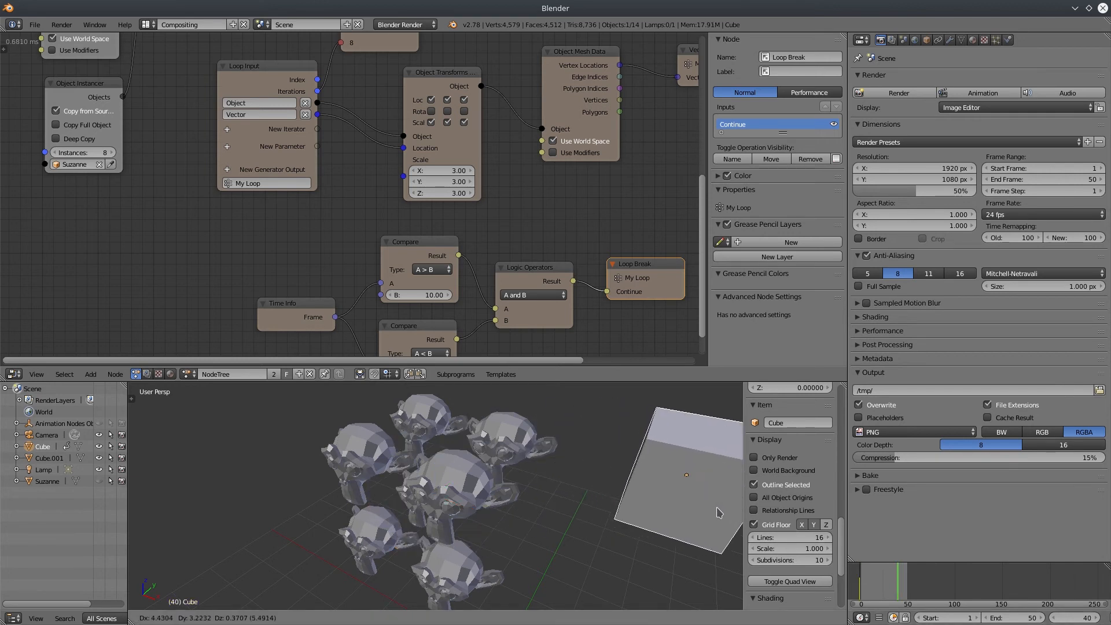
{"action": "left_click", "coordinate": [619, 512]}
{"action": "scroll", "coordinate": [617, 509], "scroll_direction": "down", "scroll_amount": 3}
{"action": "middle_click_drag", "start_coordinate": [542, 496], "coordinate": [522, 483]}
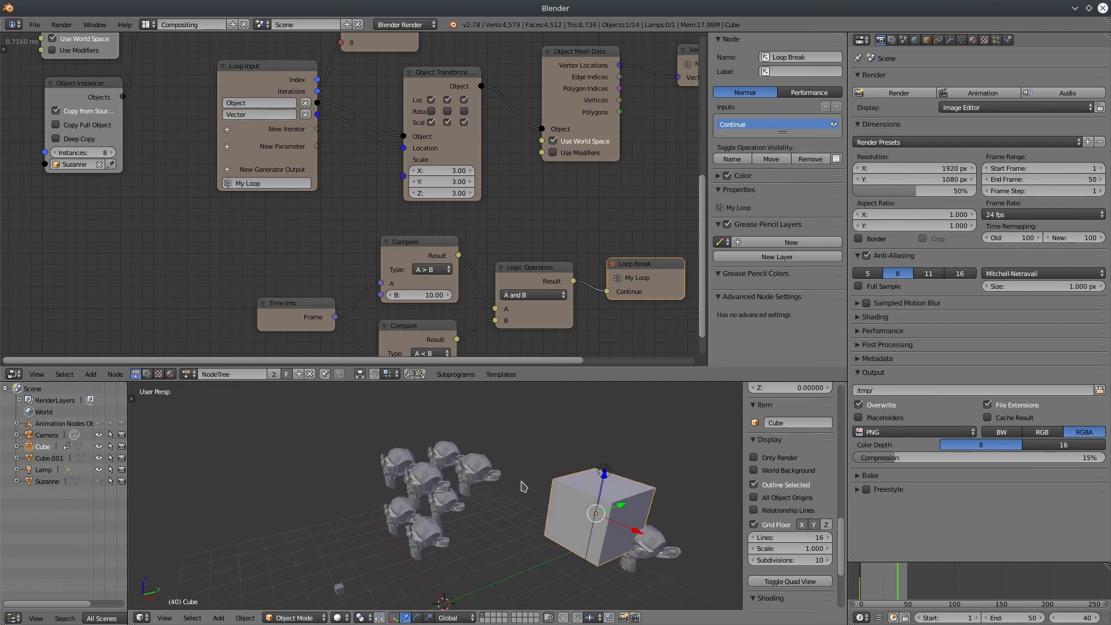
{"action": "key", "text": "i"}
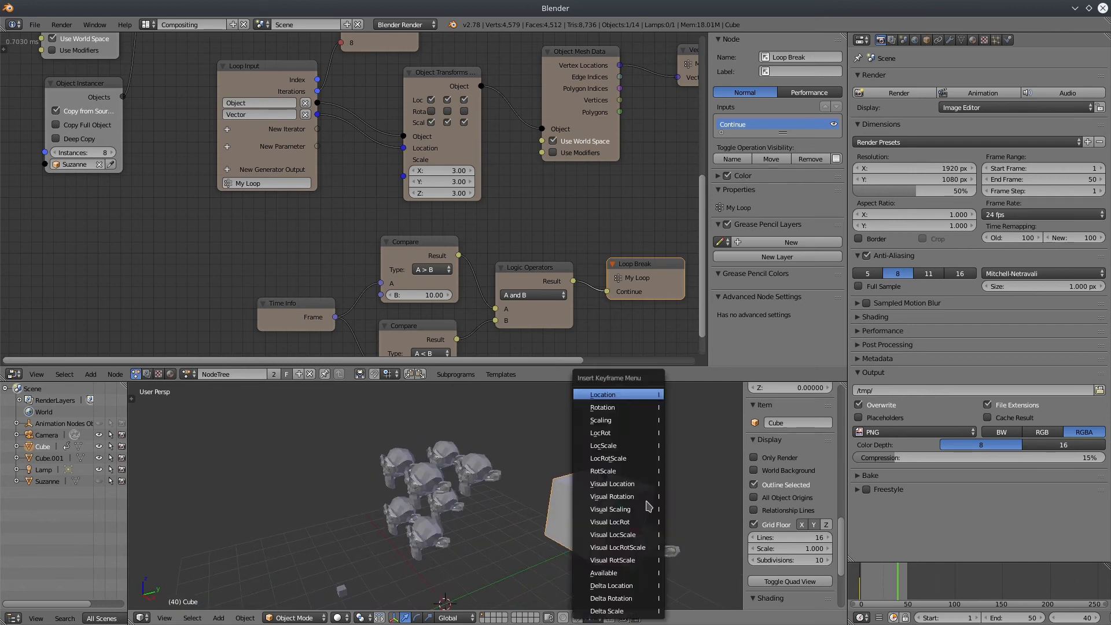
{"action": "left_click", "coordinate": [602, 397]}
Scrub through the Cube's animation, return to frame 0, and play it to examine how the Loop Break behaves
{"action": "middle_click_drag", "start_coordinate": [518, 527], "coordinate": [637, 538]}
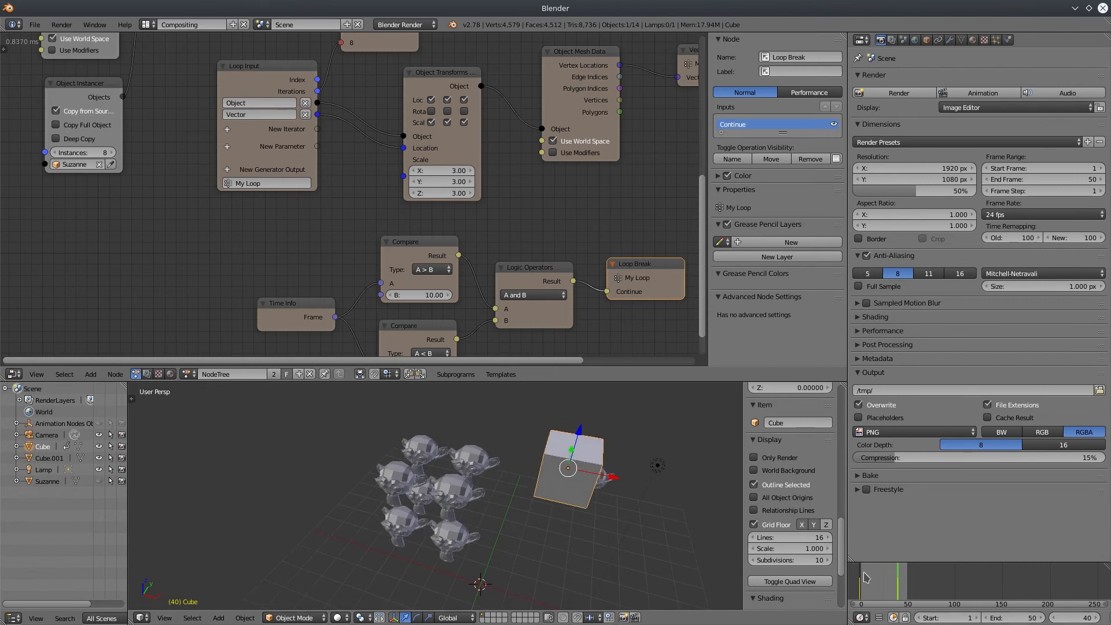
{"action": "left_click_drag", "start_coordinate": [863, 578], "coordinate": [1102, 575]}
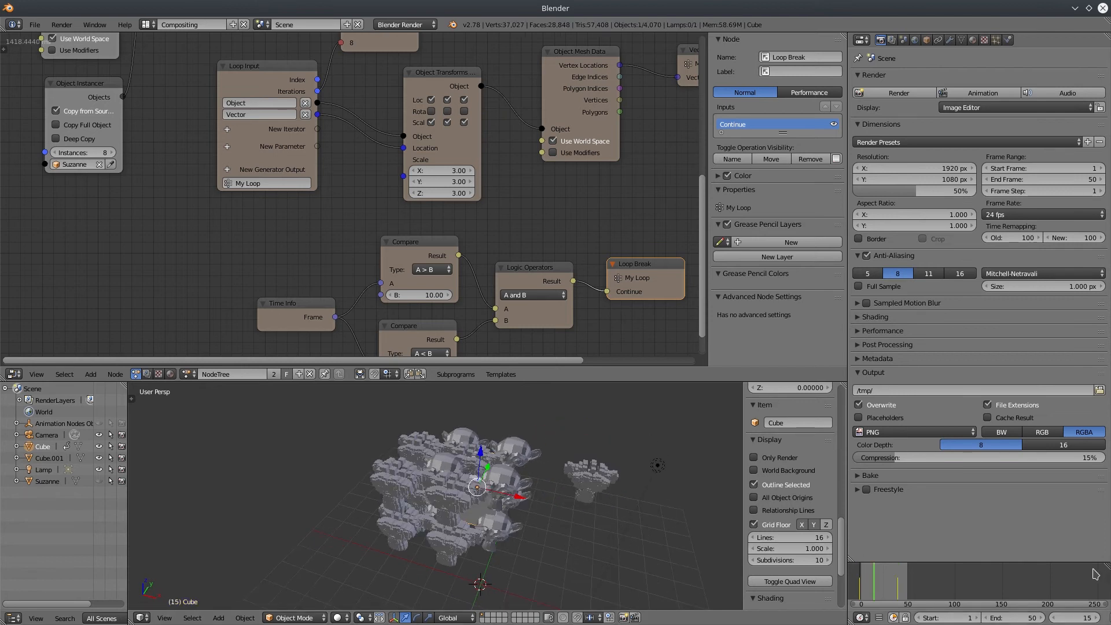
{"action": "left_click_drag", "start_coordinate": [892, 580], "coordinate": [860, 579]}
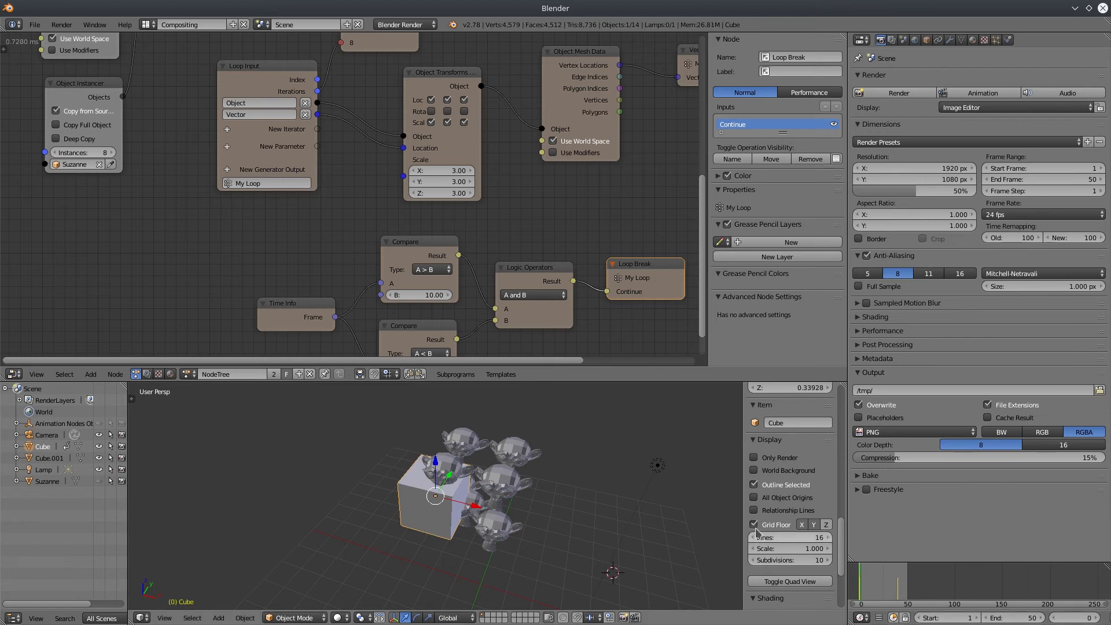
{"action": "key", "text": "alt+a"}
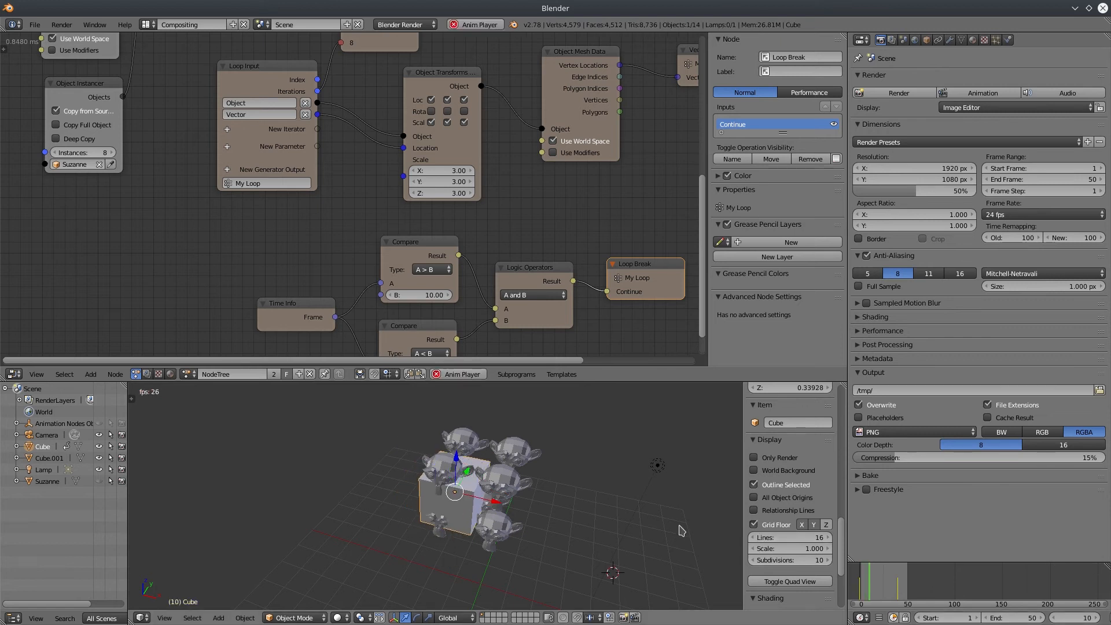
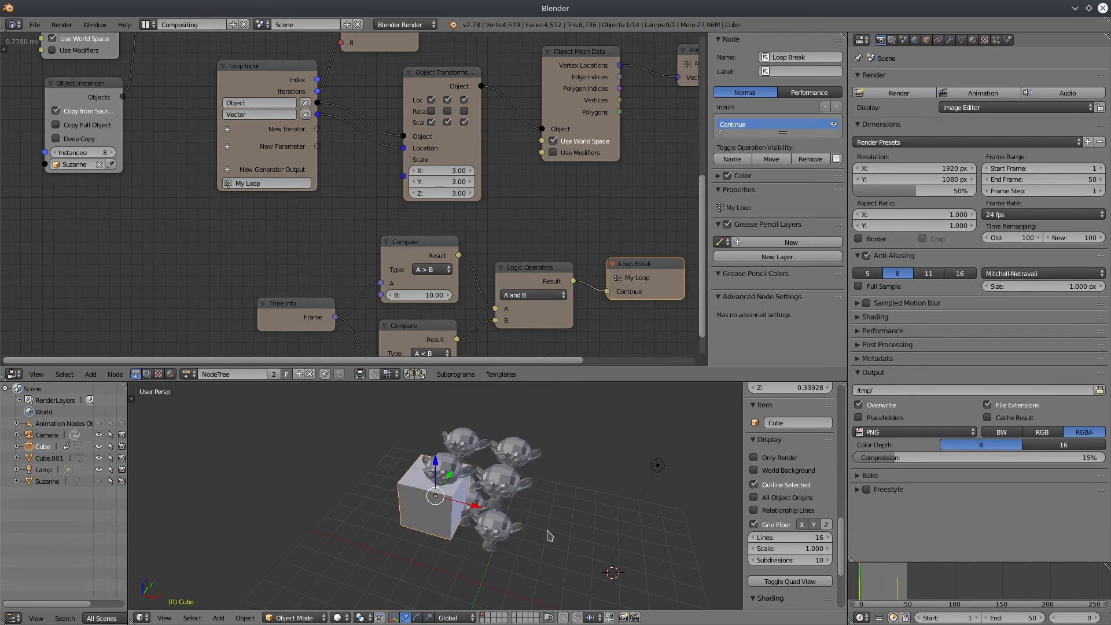
{"action": "key", "text": "Escape"}
Go to frame 12 and set the X, Y and Z Scale in My Loop's Object Transforms Output node to 1
{"action": "middle_click_drag", "start_coordinate": [475, 235], "coordinate": [427, 281]}
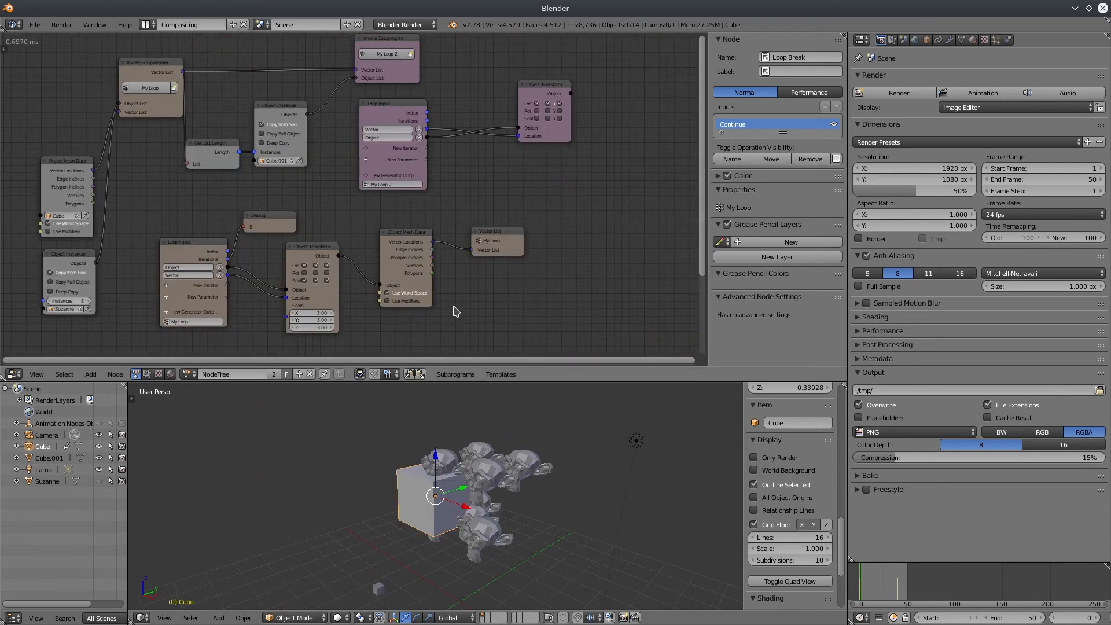
{"action": "middle_click_drag", "start_coordinate": [456, 312], "coordinate": [449, 282]}
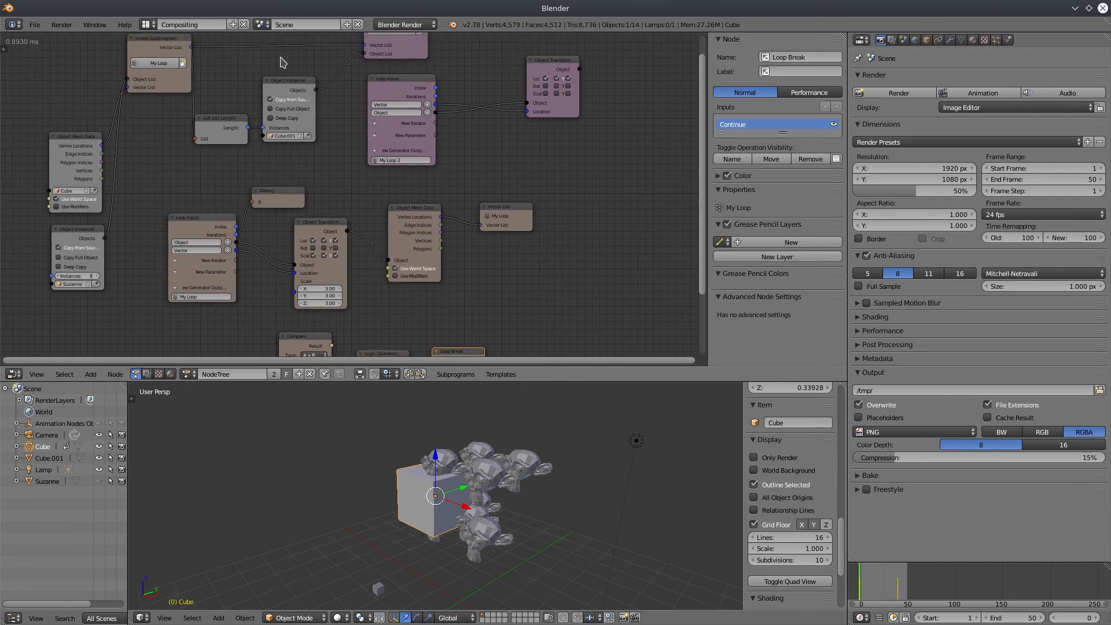
{"action": "left_click", "coordinate": [289, 80]}
{"action": "mouse_move", "coordinate": [860, 586]}
{"action": "left_mouse_down"}
{"action": "mouse_move", "coordinate": [886, 584]}
{"action": "mouse_move", "coordinate": [874, 585]}
{"action": "left_mouse_up"}
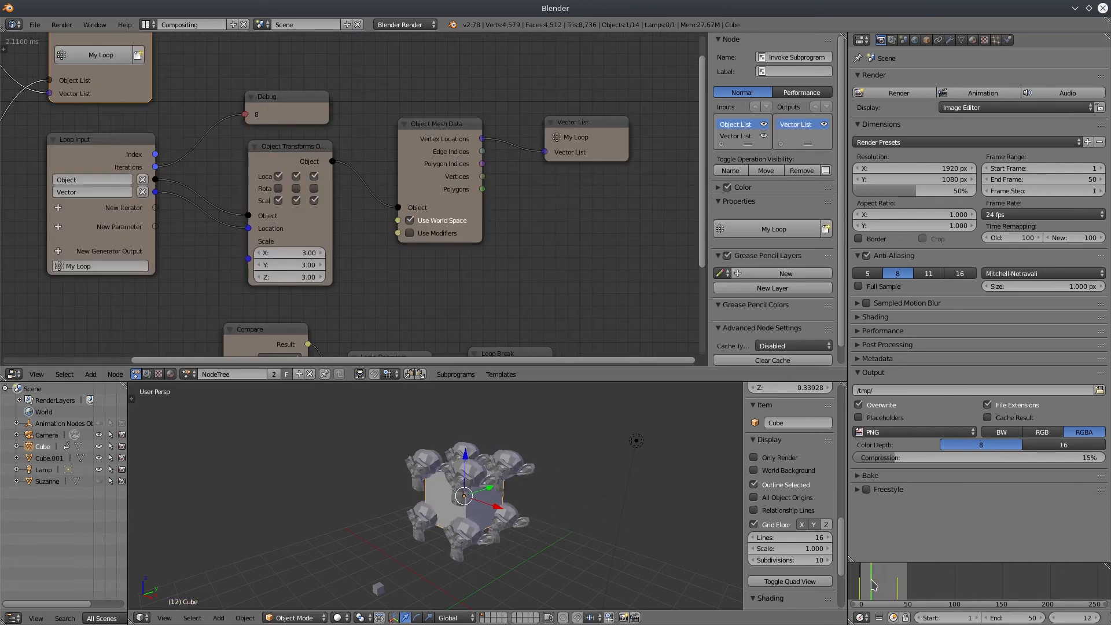
{"action": "scroll", "coordinate": [575, 501], "scroll_direction": "up", "scroll_amount": 3}
{"action": "middle_click_drag", "start_coordinate": [575, 501], "coordinate": [553, 471]}
{"action": "left_click_drag", "start_coordinate": [303, 252], "coordinate": [295, 277]}
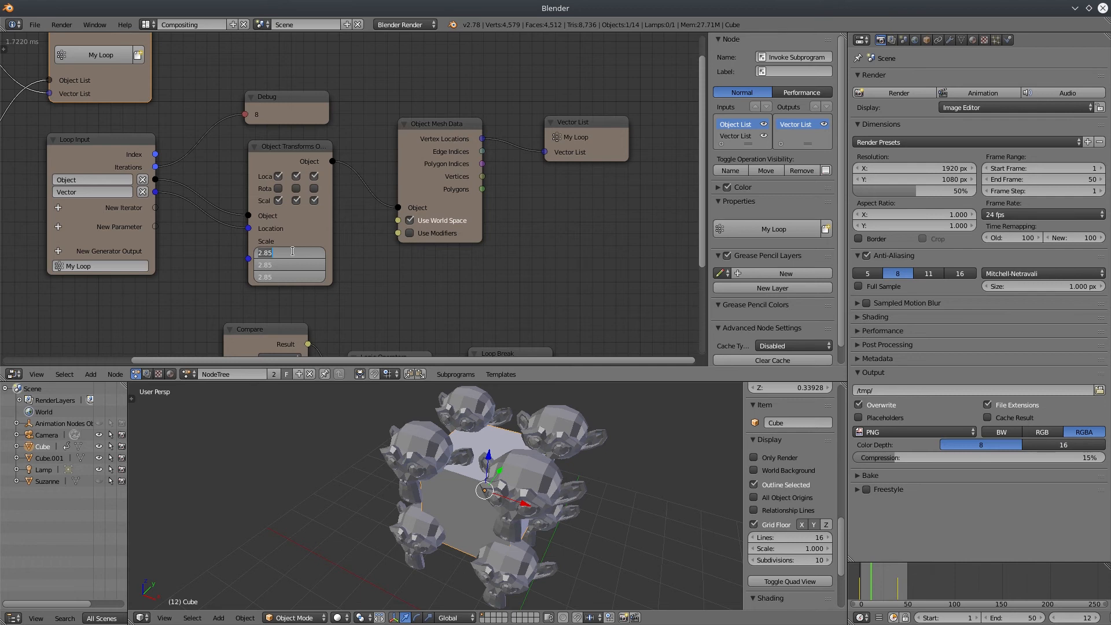
{"action": "type", "text": "1"}
{"action": "key", "text": "Return"}
Select My Loop's Loop Input node and change the subprogram's network color to turquoise
{"action": "middle_click_drag", "start_coordinate": [567, 202], "coordinate": [459, 102]}
{"action": "middle_click_drag", "start_coordinate": [493, 164], "coordinate": [566, 265]}
{"action": "middle_click_drag", "start_coordinate": [155, 253], "coordinate": [402, 263]}
{"action": "left_click", "coordinate": [307, 162]}
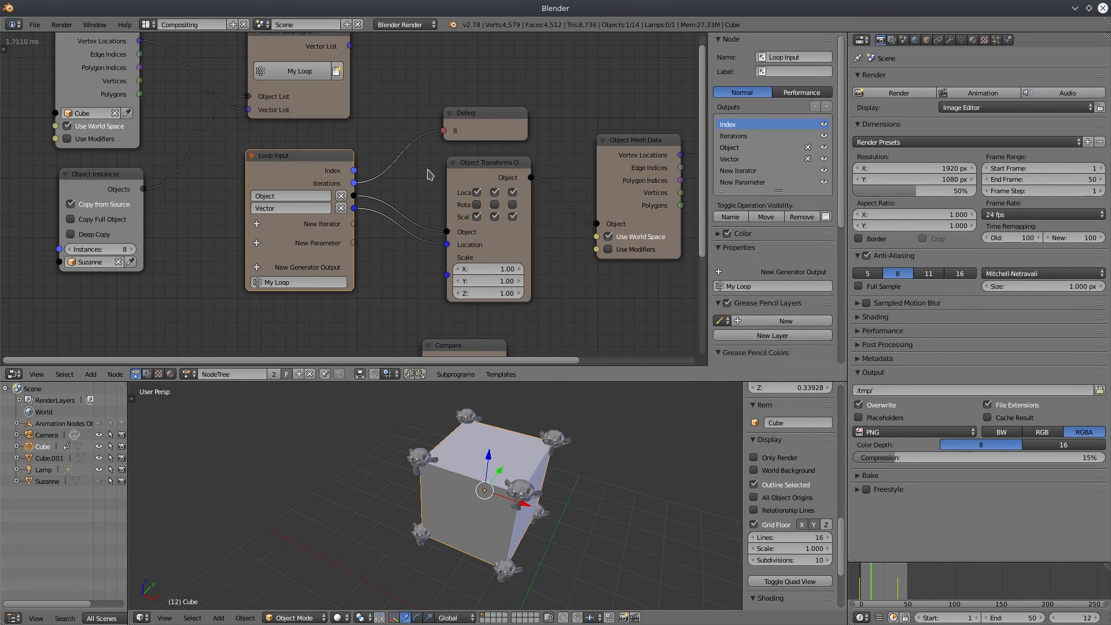
{"action": "scroll", "coordinate": [798, 267], "scroll_direction": "down", "scroll_amount": 1}
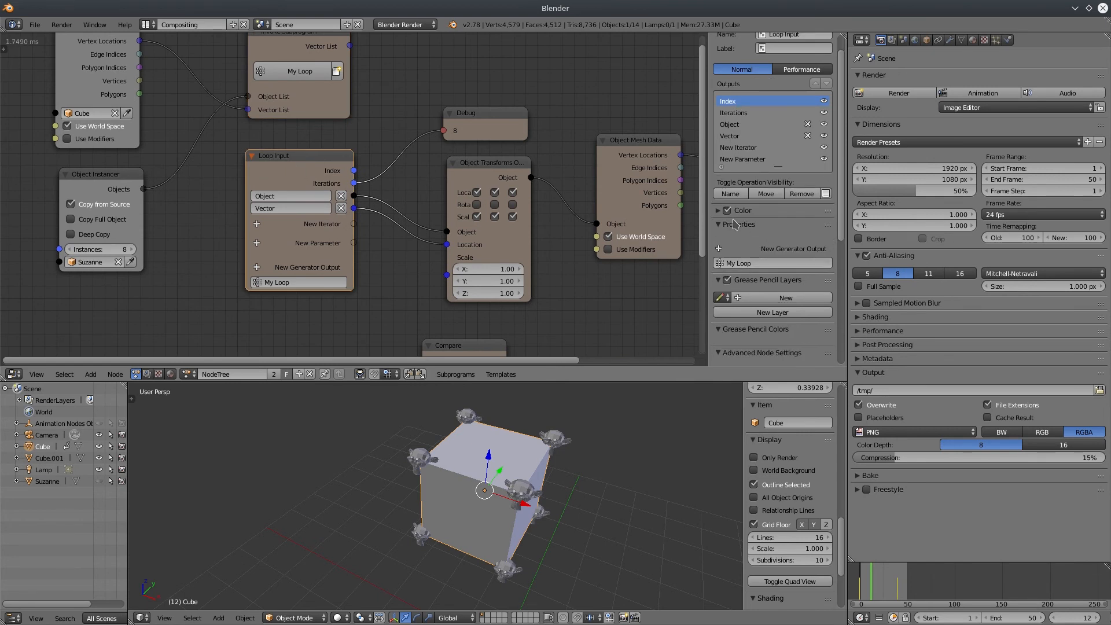
{"action": "left_click", "coordinate": [717, 211]}
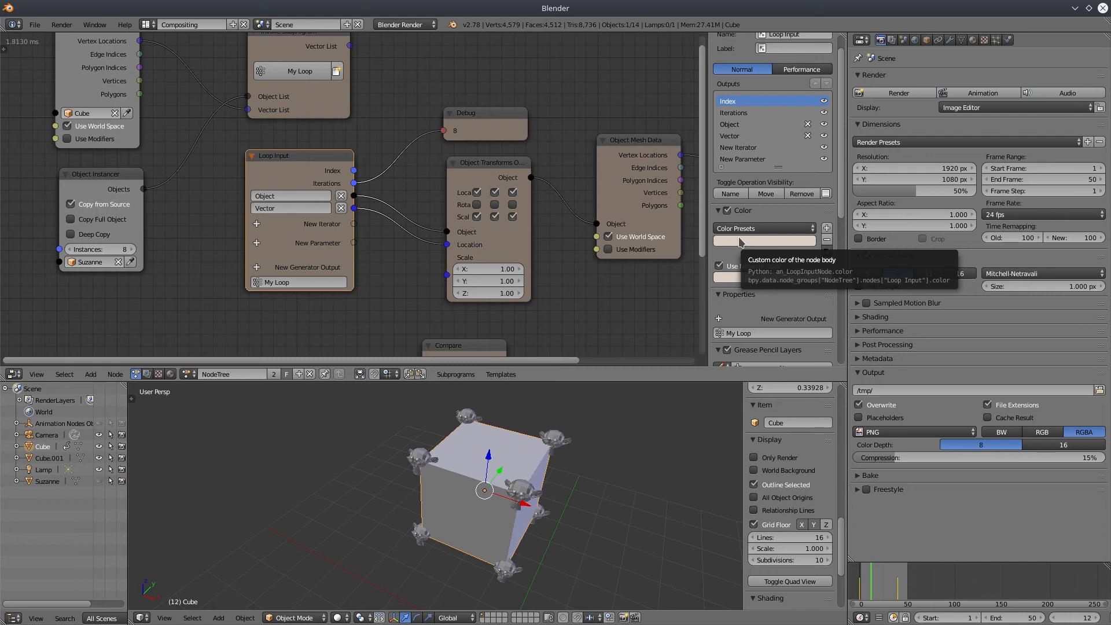
{"action": "left_click", "coordinate": [761, 282]}
{"action": "mouse_move", "coordinate": [754, 176]}
{"action": "left_mouse_down"}
{"action": "mouse_move", "coordinate": [749, 152]}
{"action": "mouse_move", "coordinate": [772, 151]}
{"action": "mouse_move", "coordinate": [736, 158]}
{"action": "mouse_move", "coordinate": [747, 191]}
{"action": "mouse_move", "coordinate": [739, 164]}
{"action": "mouse_move", "coordinate": [759, 147]}
{"action": "left_mouse_up"}
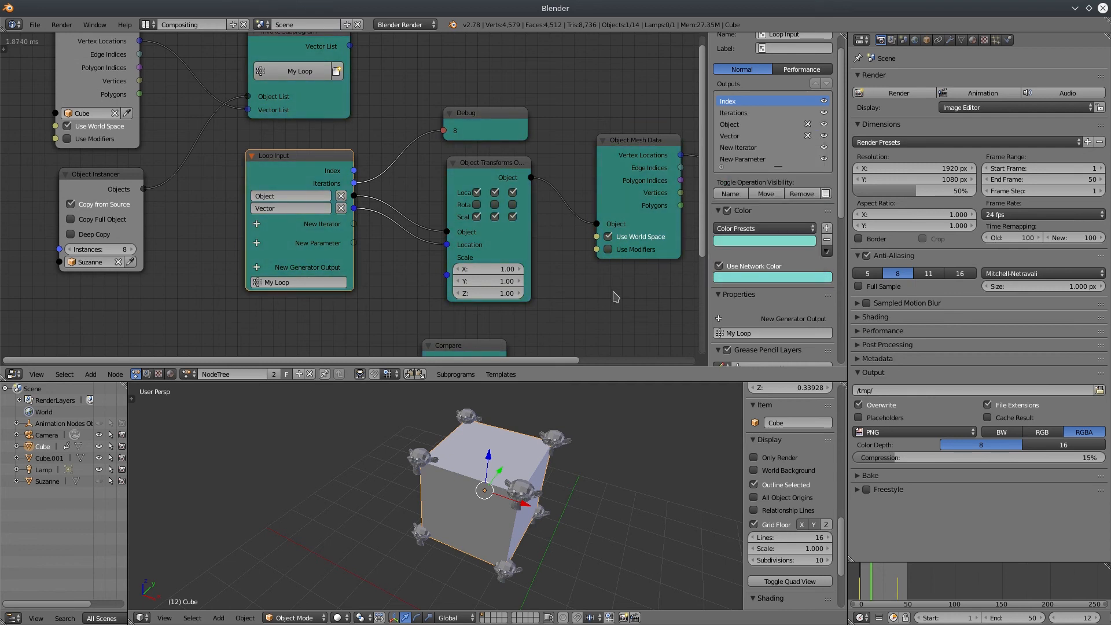
Add an Integer Input node in the empty area above the My Loop nodes
{"action": "middle_click_drag", "start_coordinate": [534, 246], "coordinate": [576, 314]}
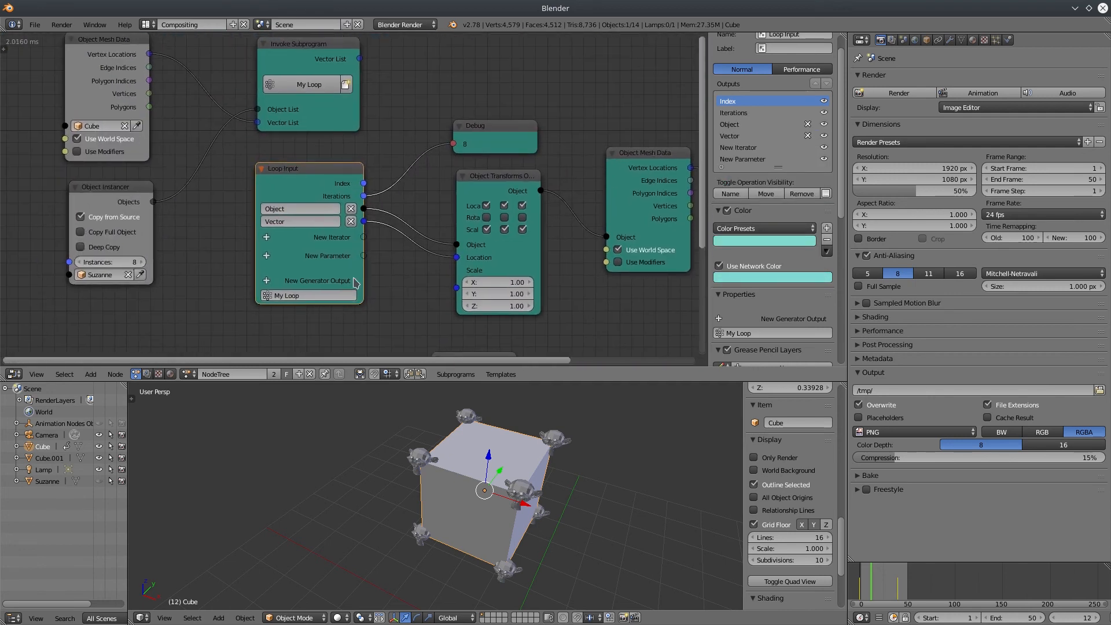
{"action": "middle_click_drag", "start_coordinate": [168, 120], "coordinate": [53, 224]}
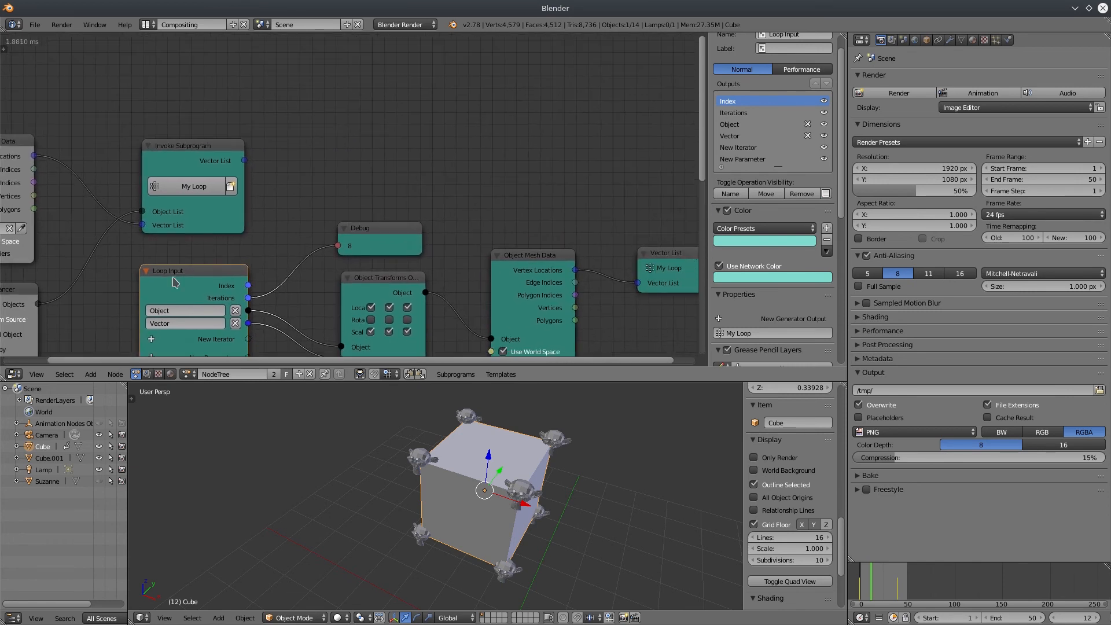
{"action": "left_click", "coordinate": [91, 375]}
{"action": "mouse_move", "coordinate": [119, 333]}
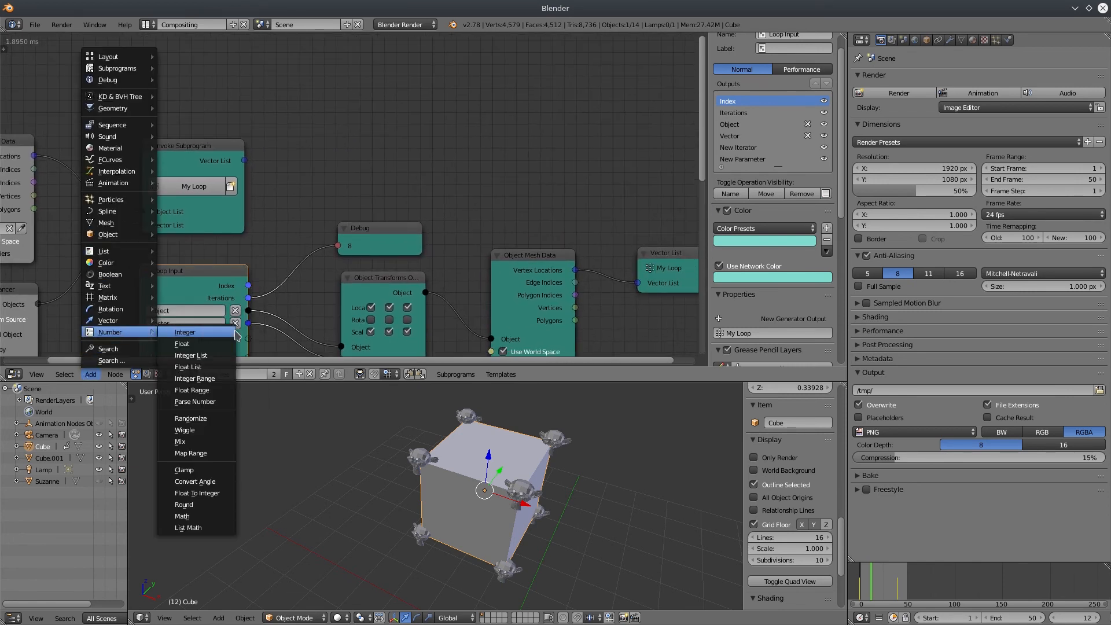
{"action": "left_click", "coordinate": [237, 336]}
{"action": "left_click", "coordinate": [437, 141]}
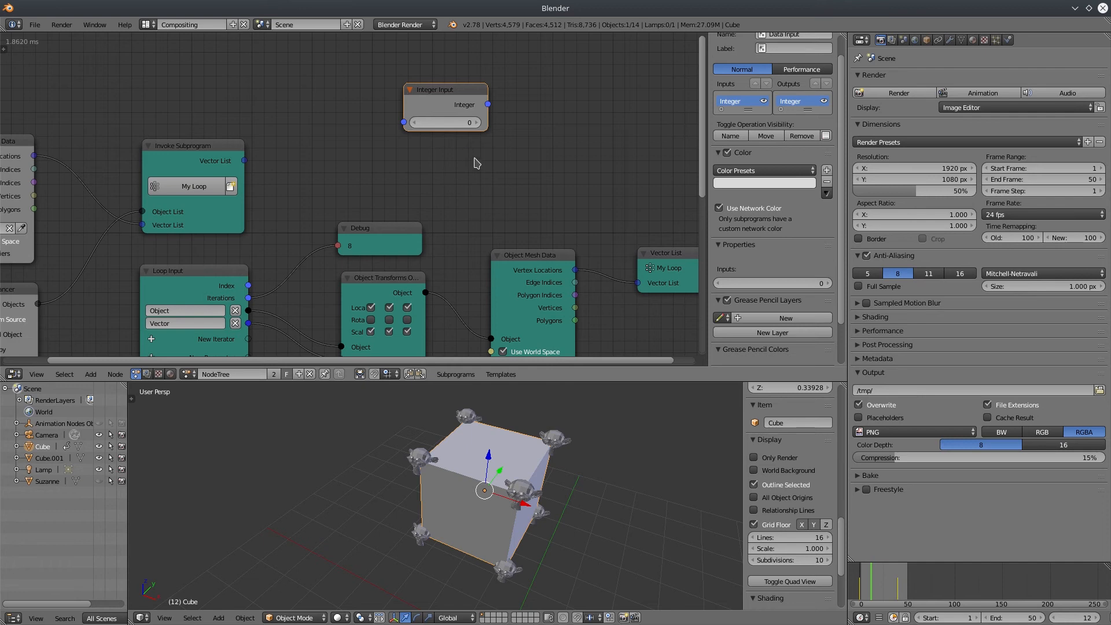
Connect My Loop's Vector List output to the Integer Input node, then delete the automatically inserted Get List Length node
{"action": "mouse_move", "coordinate": [562, 256]}
{"action": "middle_mouse_down"}
{"action": "mouse_move", "coordinate": [449, 215]}
{"action": "mouse_move", "coordinate": [562, 254]}
{"action": "middle_mouse_up"}
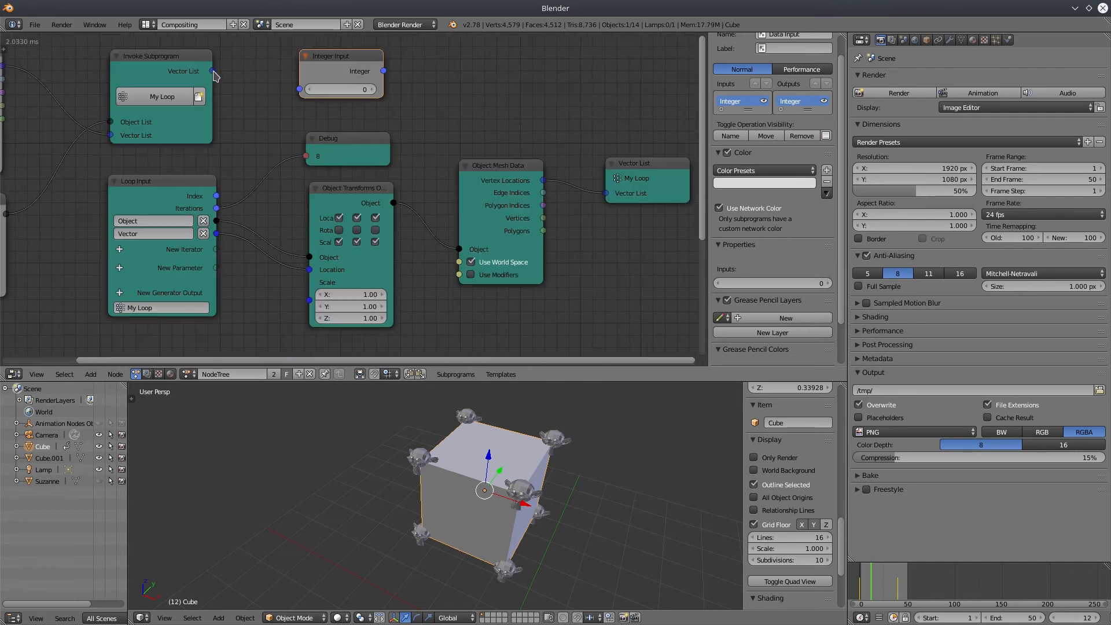
{"action": "left_click_drag", "start_coordinate": [212, 71], "coordinate": [286, 96]}
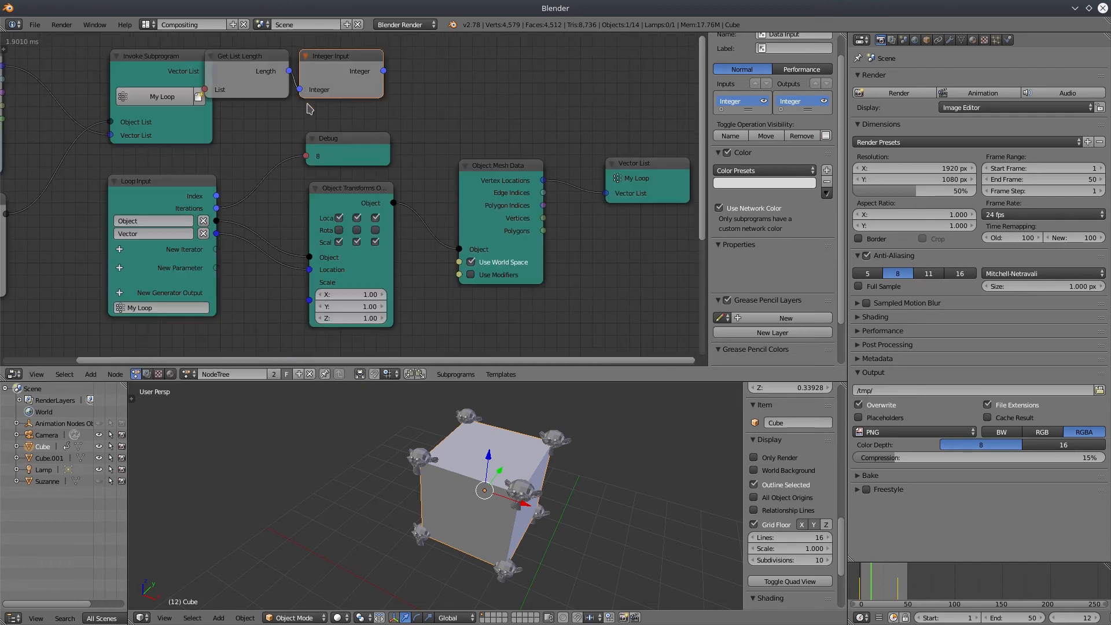
{"action": "left_click", "coordinate": [258, 81]}
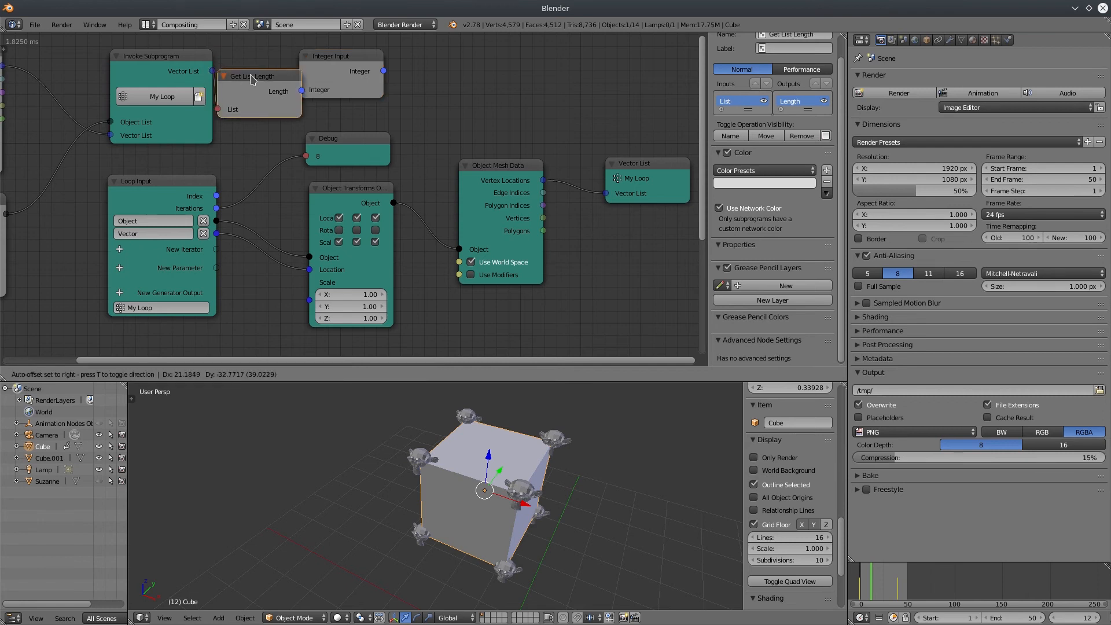
{"action": "left_click", "coordinate": [251, 76]}
{"action": "key", "text": "x"}
Move the Integer Input node below Object Mesh Data, connect the Loop Input's Index to it, and cut that link
{"action": "left_click_drag", "start_coordinate": [340, 62], "coordinate": [491, 317]}
{"action": "middle_click_drag", "start_coordinate": [420, 311], "coordinate": [415, 243]}
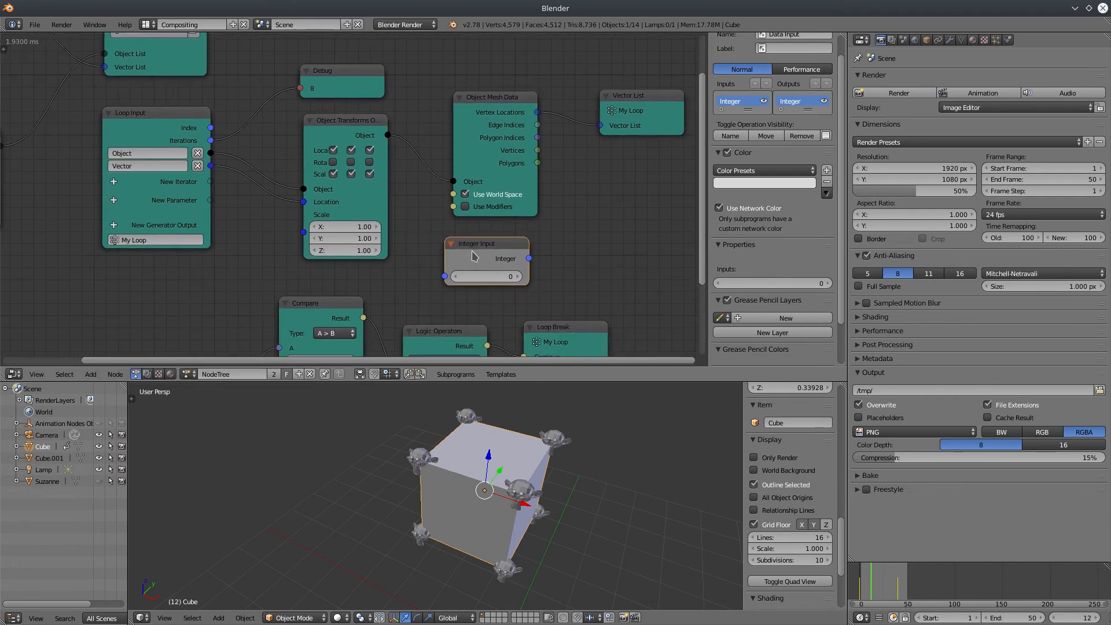
{"action": "left_click_drag", "start_coordinate": [484, 244], "coordinate": [600, 239]}
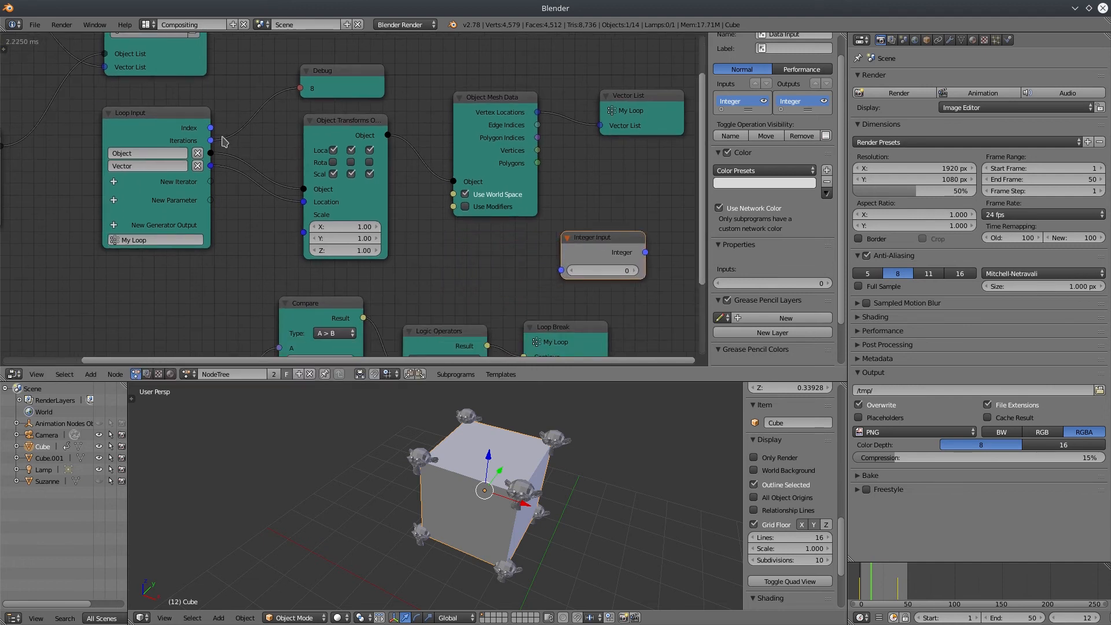
{"action": "left_click_drag", "start_coordinate": [211, 128], "coordinate": [562, 273]}
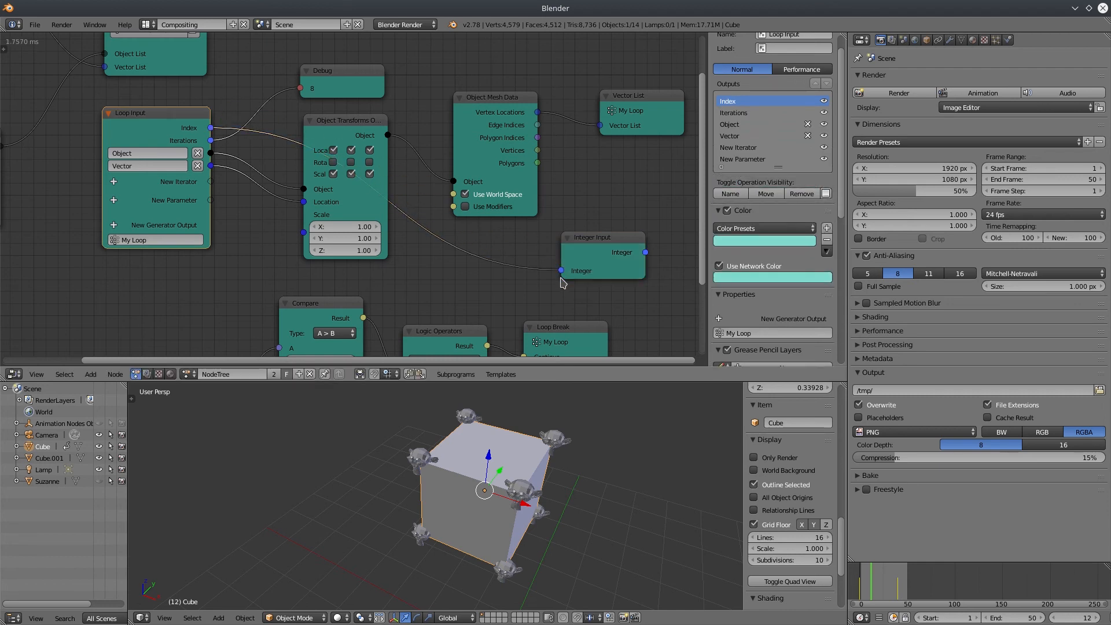
{"action": "left_click", "coordinate": [602, 263]}
{"action": "left_click_drag", "start_coordinate": [502, 247], "coordinate": [496, 299], "text": "ctrl"}
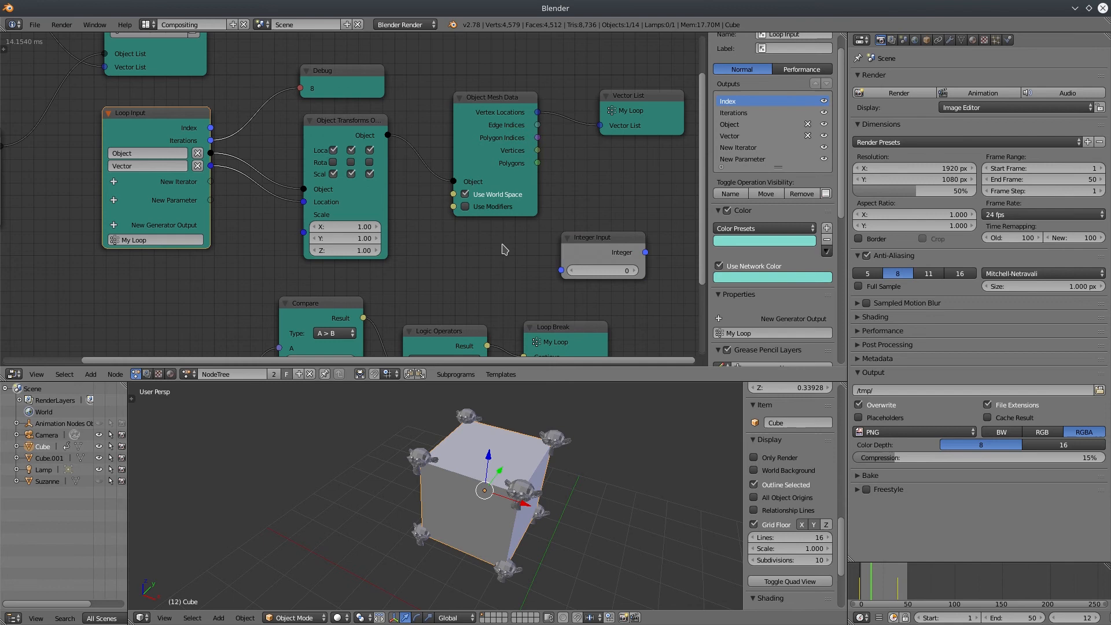
Bring the Integer Input node back near Invoke Subprogram, link the Vector List output to it, and remove the Get List Length node
{"action": "middle_click_drag", "start_coordinate": [545, 248], "coordinate": [499, 335]}
{"action": "left_click_drag", "start_coordinate": [521, 317], "coordinate": [294, 52]}
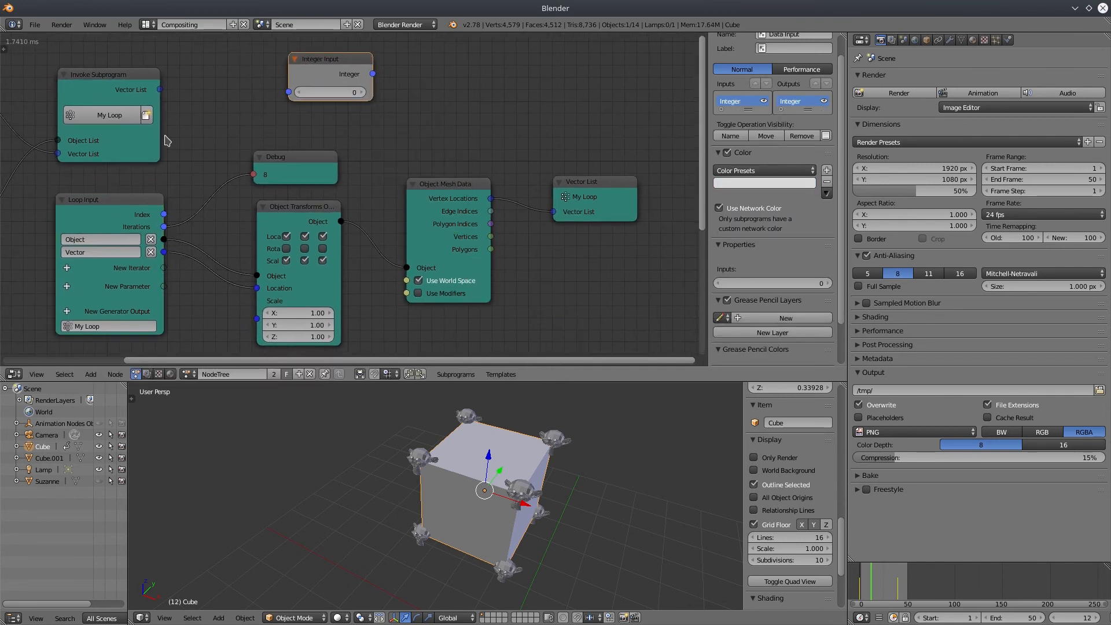
{"action": "middle_click_drag", "start_coordinate": [165, 140], "coordinate": [268, 191]}
{"action": "left_click_drag", "start_coordinate": [239, 145], "coordinate": [376, 152]}
{"action": "left_click_drag", "start_coordinate": [400, 129], "coordinate": [414, 124]}
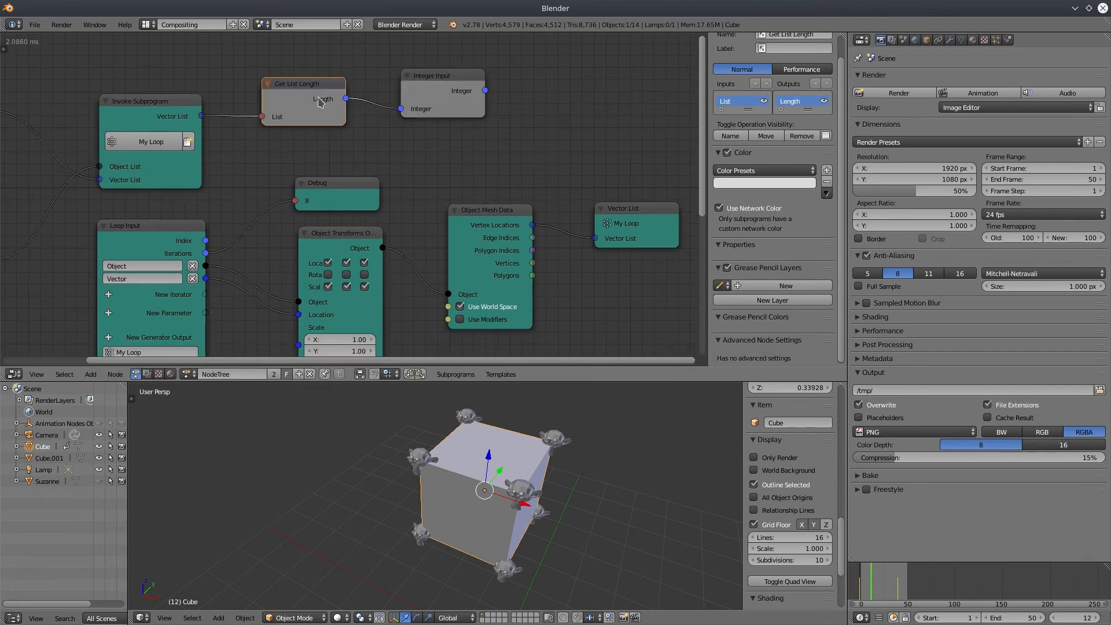
{"action": "key", "text": "x"}
Place the Integer Input node beside Object Mesh Data inside the loop area and connect the Loop Input's Index to it
{"action": "left_click_drag", "start_coordinate": [417, 78], "coordinate": [575, 302]}
{"action": "middle_click_drag", "start_coordinate": [544, 253], "coordinate": [526, 94]}
{"action": "left_click_drag", "start_coordinate": [578, 153], "coordinate": [590, 186]}
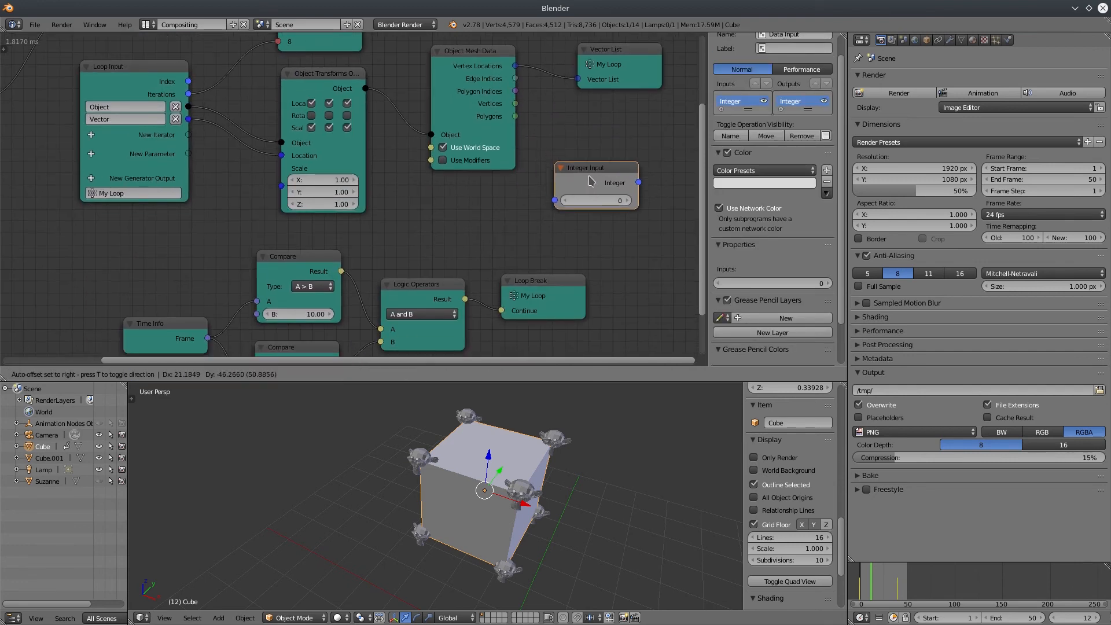
{"action": "left_click_drag", "start_coordinate": [182, 82], "coordinate": [554, 206]}
Add a second Loop Input node in the empty area beyond the Vector List output node
{"action": "middle_click_drag", "start_coordinate": [642, 263], "coordinate": [350, 268]}
{"action": "middle_click_drag", "start_coordinate": [463, 268], "coordinate": [404, 304]}
{"action": "left_click", "coordinate": [456, 375]}
{"action": "left_click", "coordinate": [469, 326]}
{"action": "left_click", "coordinate": [567, 168]}
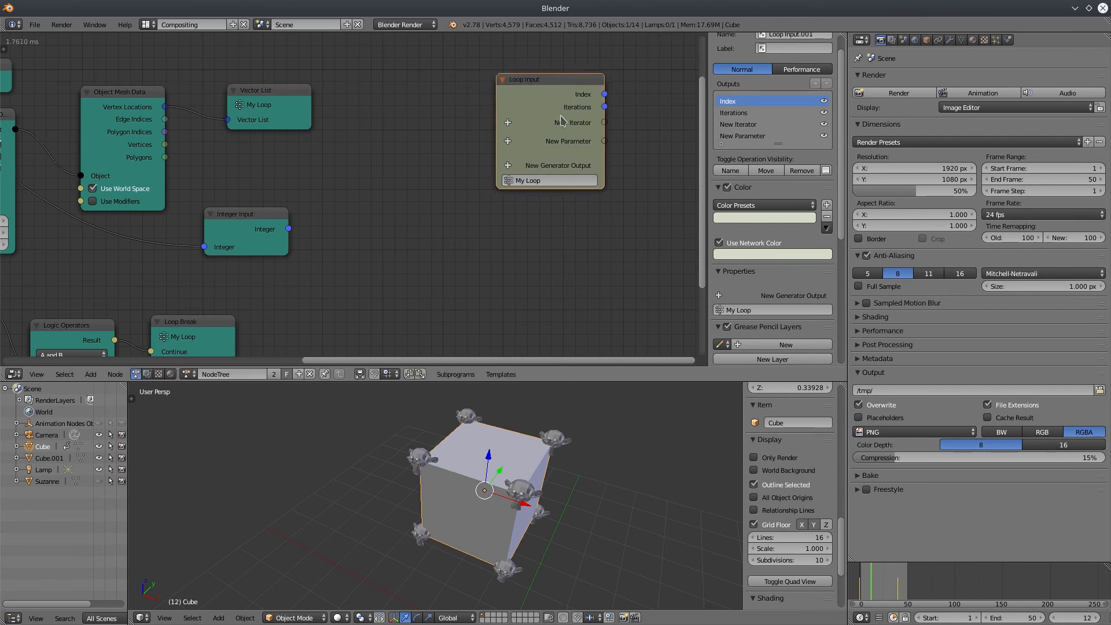
Add an Invoke Subprogram node for the new loop and place it above the new Loop Input node
{"action": "key", "text": "w"}
{"action": "left_click", "coordinate": [657, 118]}
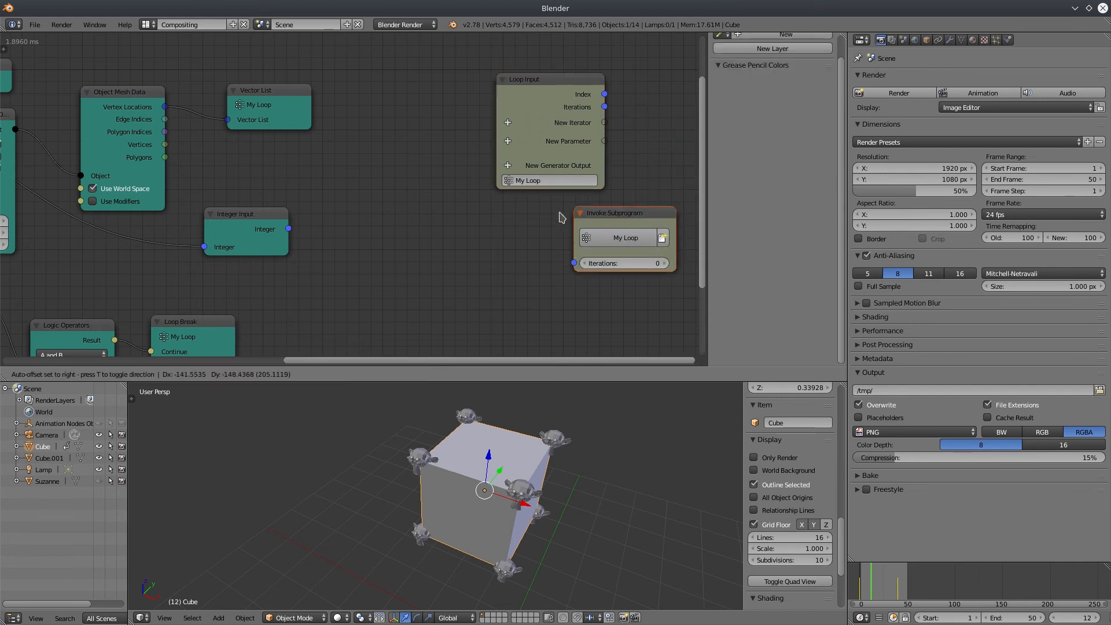
{"action": "left_click", "coordinate": [503, 217]}
{"action": "middle_click_drag", "start_coordinate": [503, 217], "coordinate": [470, 306]}
{"action": "left_click_drag", "start_coordinate": [492, 310], "coordinate": [481, 81]}
Place the new Loop Input node just below its Invoke Subprogram node and add an Integer parameter to it
{"action": "middle_click_drag", "start_coordinate": [482, 81], "coordinate": [481, 42]}
{"action": "left_click_drag", "start_coordinate": [544, 142], "coordinate": [528, 147]}
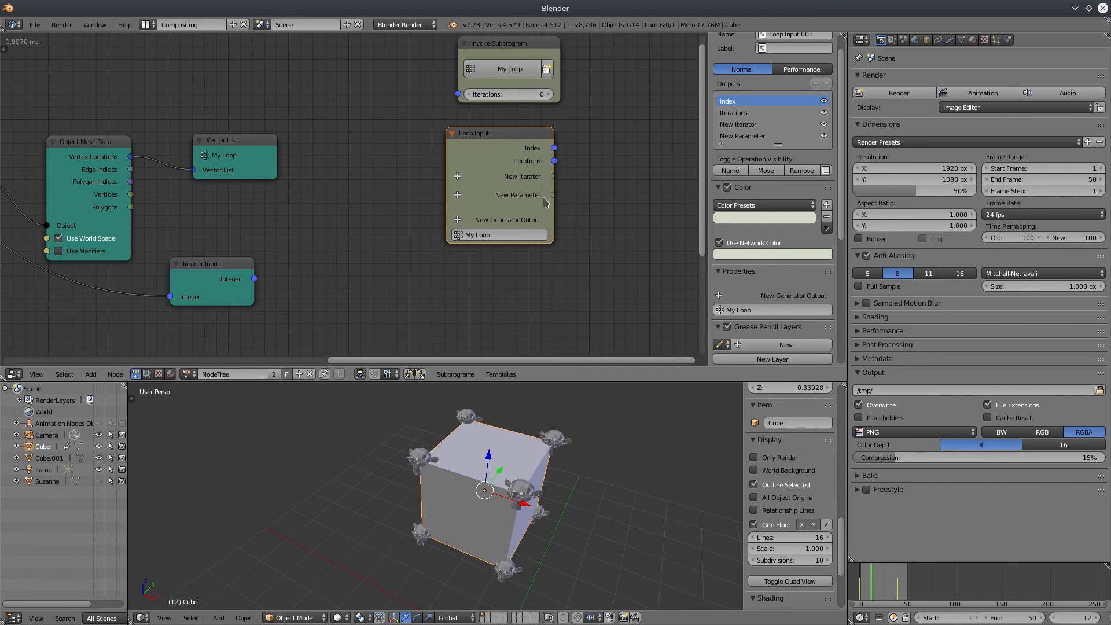
{"action": "left_click", "coordinate": [458, 195]}
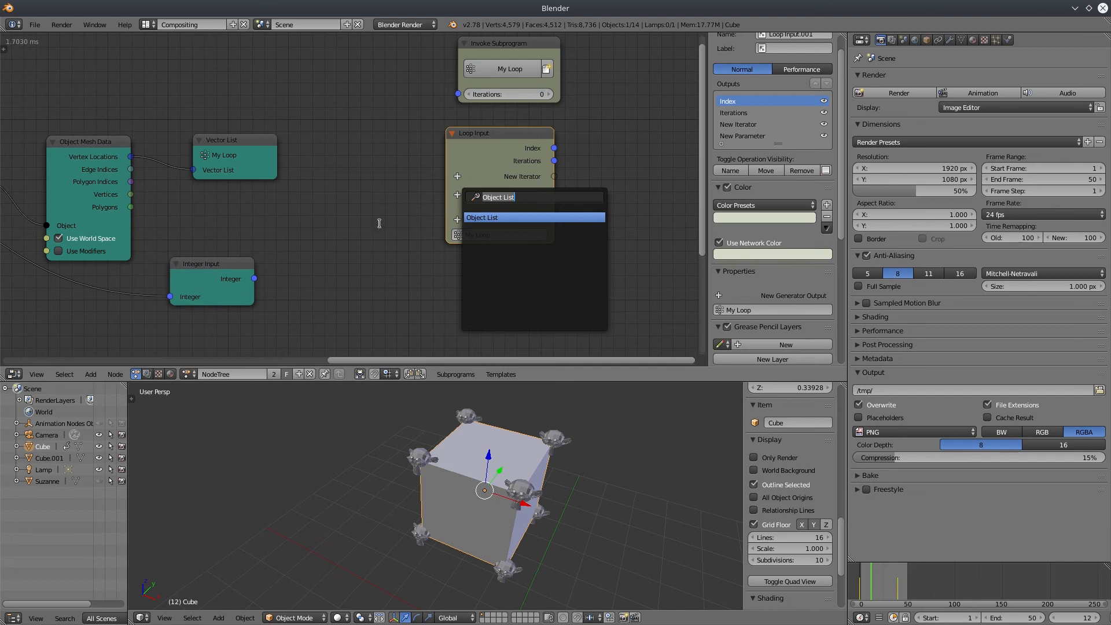
{"action": "type", "text": "integ"}
{"action": "key", "text": "Return"}
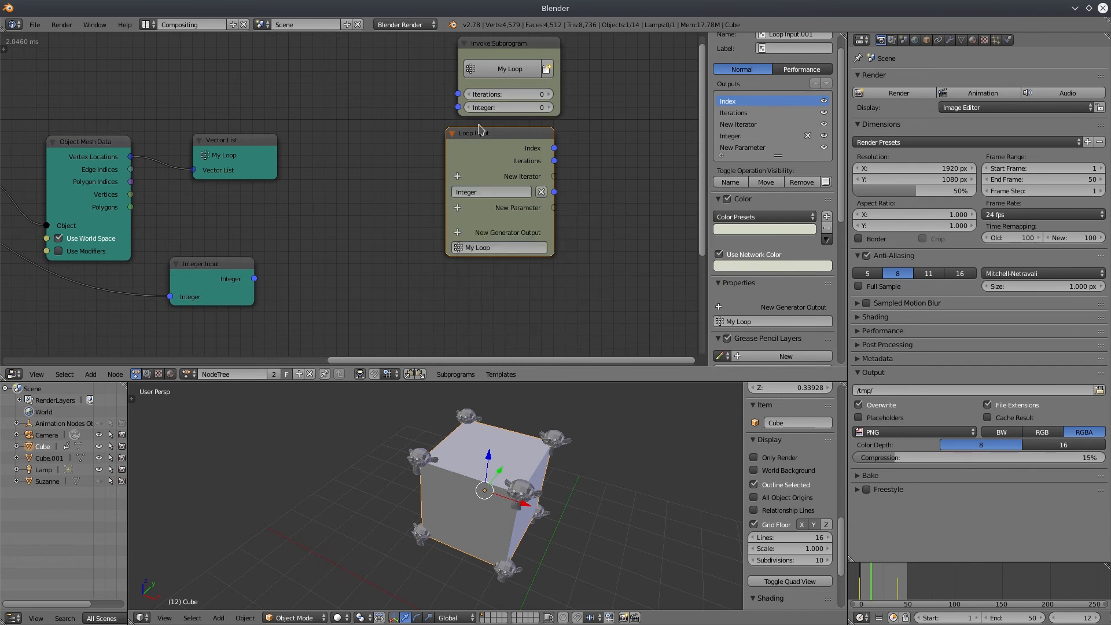
Link the Integer Input node's output to the second Invoke Subprogram's Integer input and realign the Loop Input node beneath it
{"action": "left_click_drag", "start_coordinate": [495, 139], "coordinate": [521, 162]}
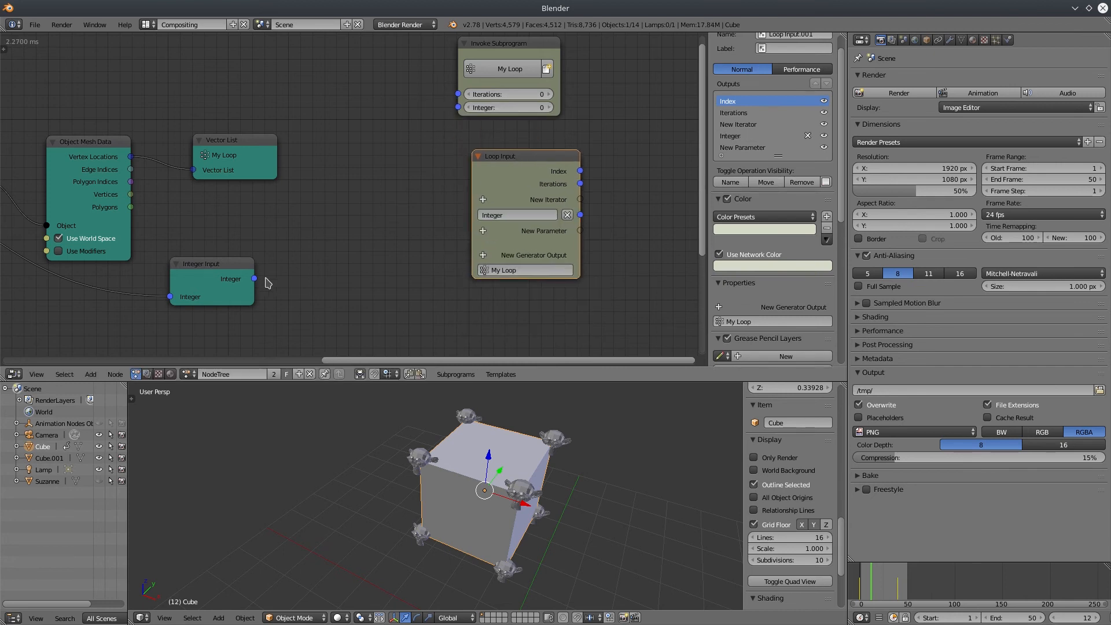
{"action": "left_click_drag", "start_coordinate": [255, 278], "coordinate": [459, 107]}
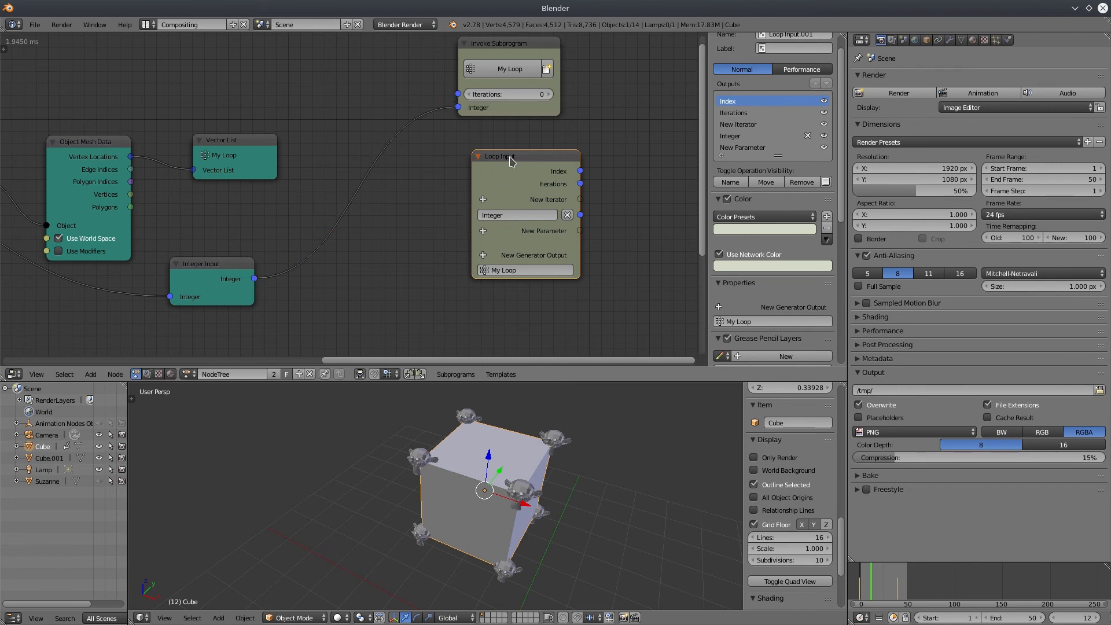
{"action": "left_click_drag", "start_coordinate": [505, 150], "coordinate": [484, 141]}
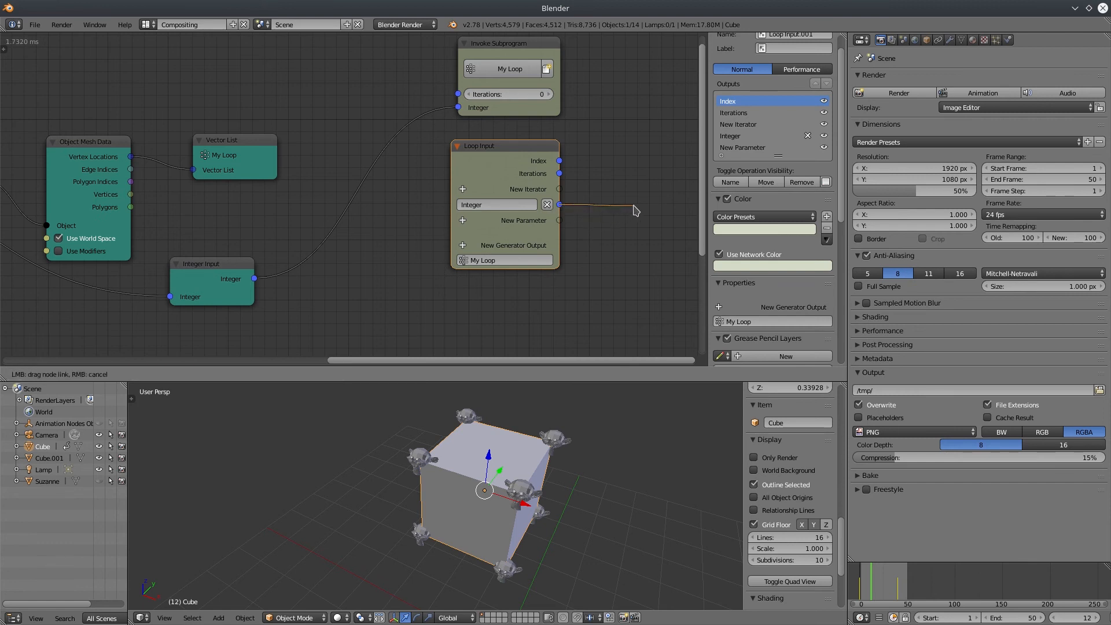
Add a Multiply Math node beyond the second Loop Input and connect the Integer parameter to its A input
{"action": "middle_click_drag", "start_coordinate": [627, 233], "coordinate": [524, 228]}
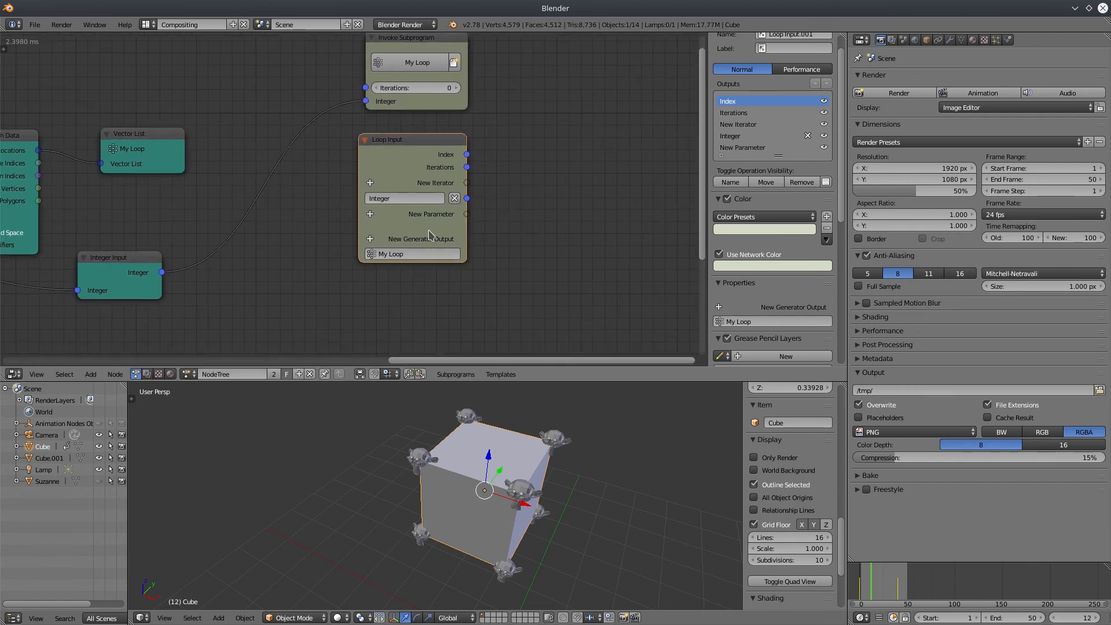
{"action": "left_click", "coordinate": [91, 375]}
{"action": "mouse_move", "coordinate": [116, 320]}
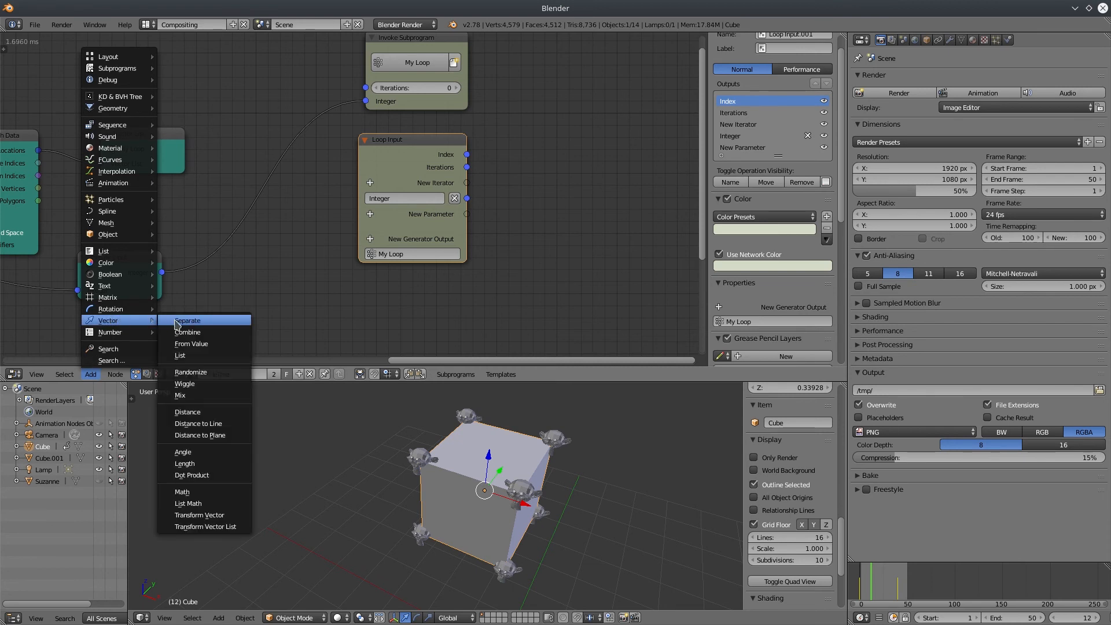
{"action": "left_click", "coordinate": [185, 518]}
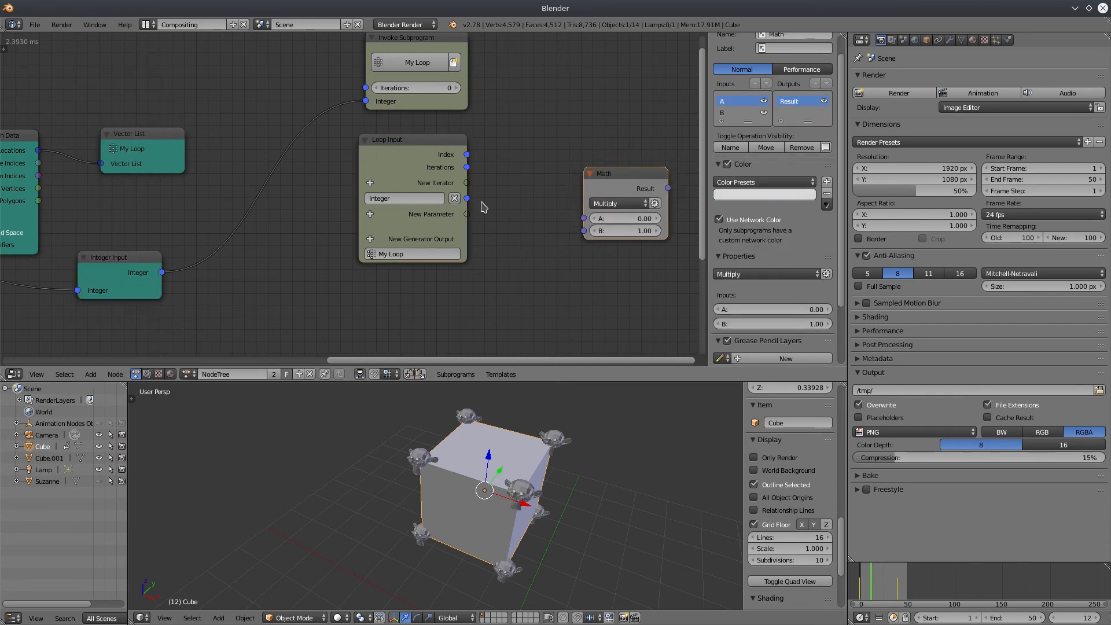
{"action": "left_click_drag", "start_coordinate": [467, 198], "coordinate": [614, 209]}
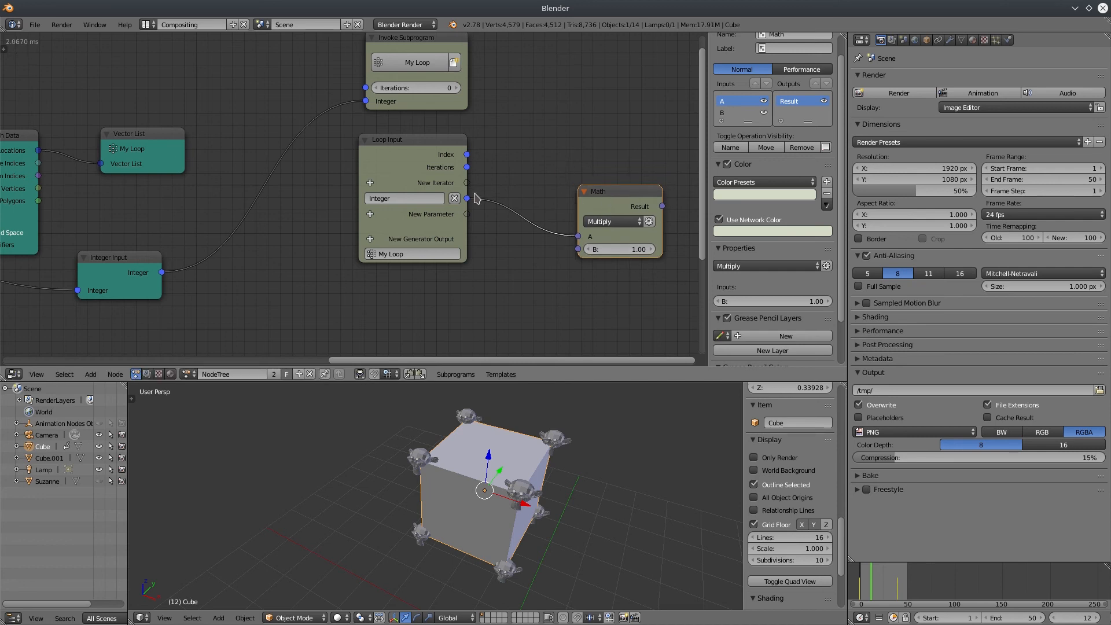
Cut the Integer Input link to Invoke Subprogram, try linking it directly to the Math node's B input, and cut that link
{"action": "right_click_drag", "start_coordinate": [289, 116], "coordinate": [331, 274], "text": "ctrl"}
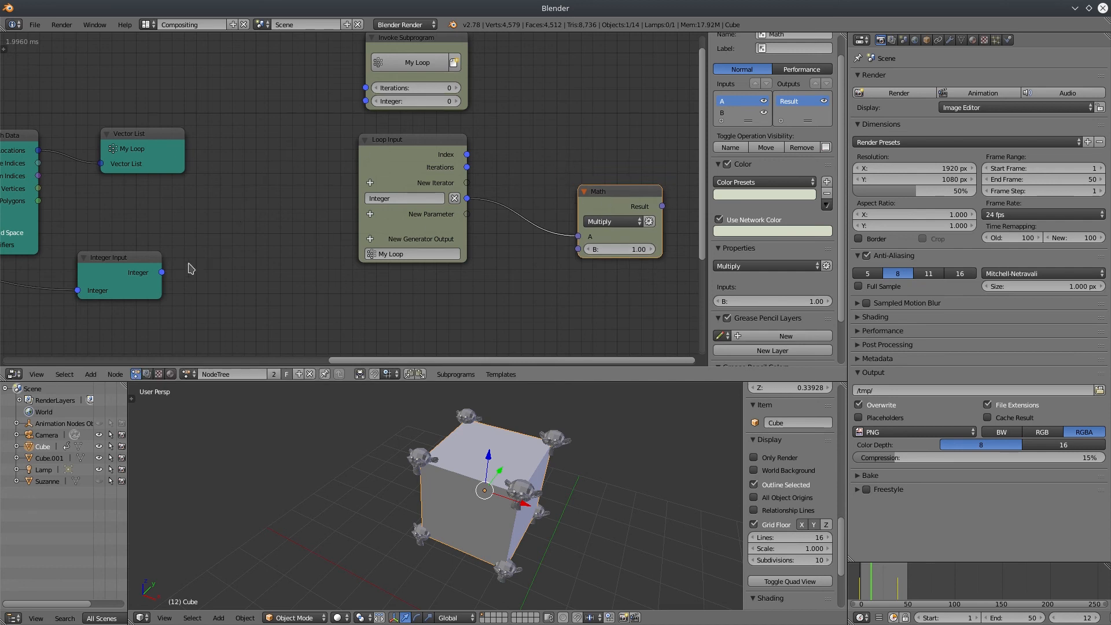
{"action": "left_click_drag", "start_coordinate": [161, 272], "coordinate": [578, 249]}
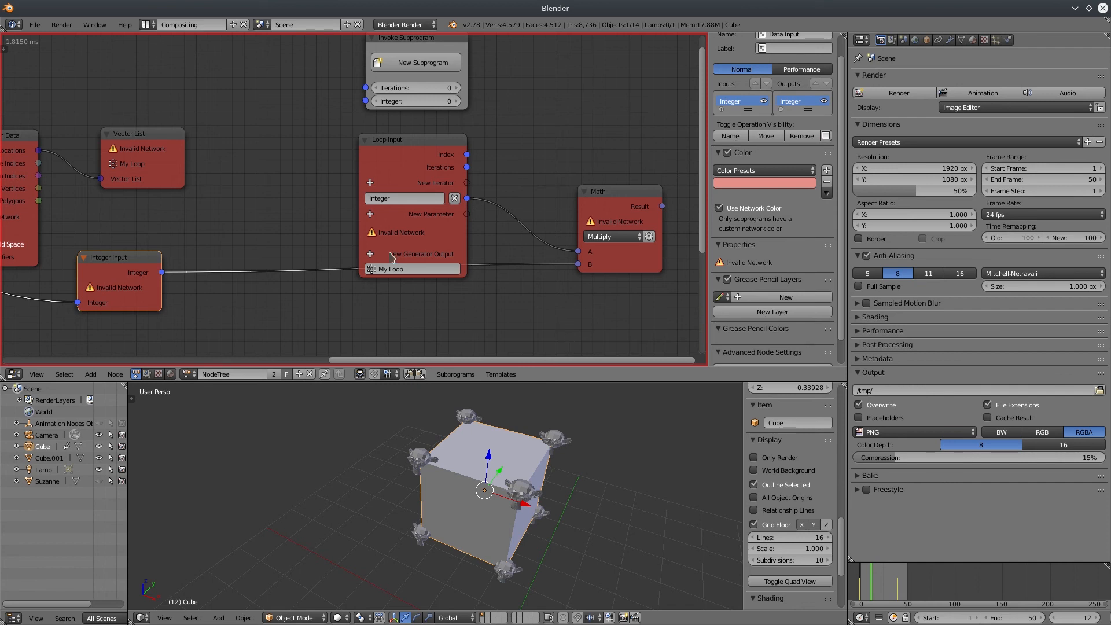
{"action": "left_click_drag", "start_coordinate": [245, 288], "coordinate": [244, 294], "text": "ctrl"}
{"action": "middle_click_drag", "start_coordinate": [174, 218], "coordinate": [344, 231]}
{"action": "left_click_drag", "start_coordinate": [313, 278], "coordinate": [459, 285]}
{"action": "middle_click_drag", "start_coordinate": [459, 286], "coordinate": [405, 271]}
Add an Integer List parameter to the second Loop Input node
{"action": "left_click", "coordinate": [475, 214]}
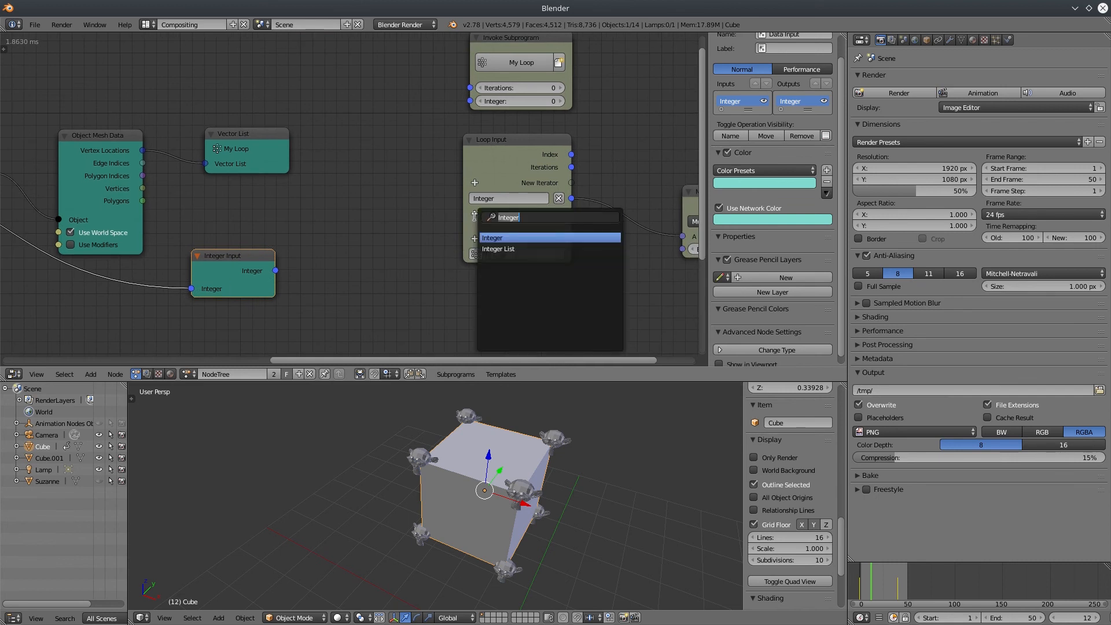
{"action": "key", "text": "Down"}
{"action": "key", "text": "Return"}
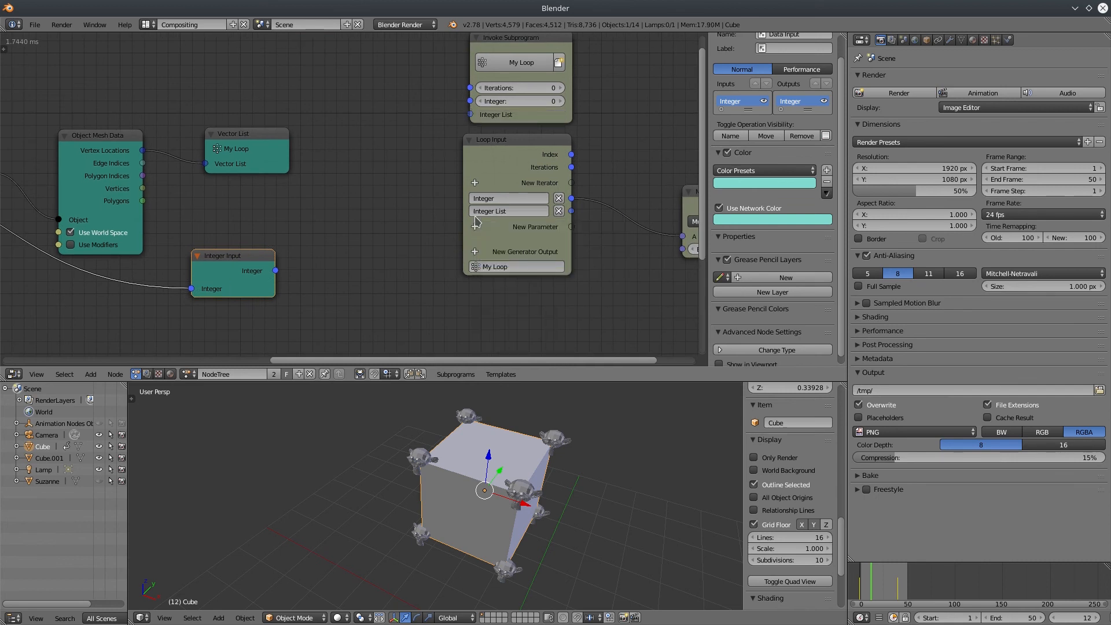
Try linking Integer Input to Invoke Subprogram's Integer List input and delete the Create Integer List node inserted between them
{"action": "middle_click_drag", "start_coordinate": [615, 295], "coordinate": [507, 290]}
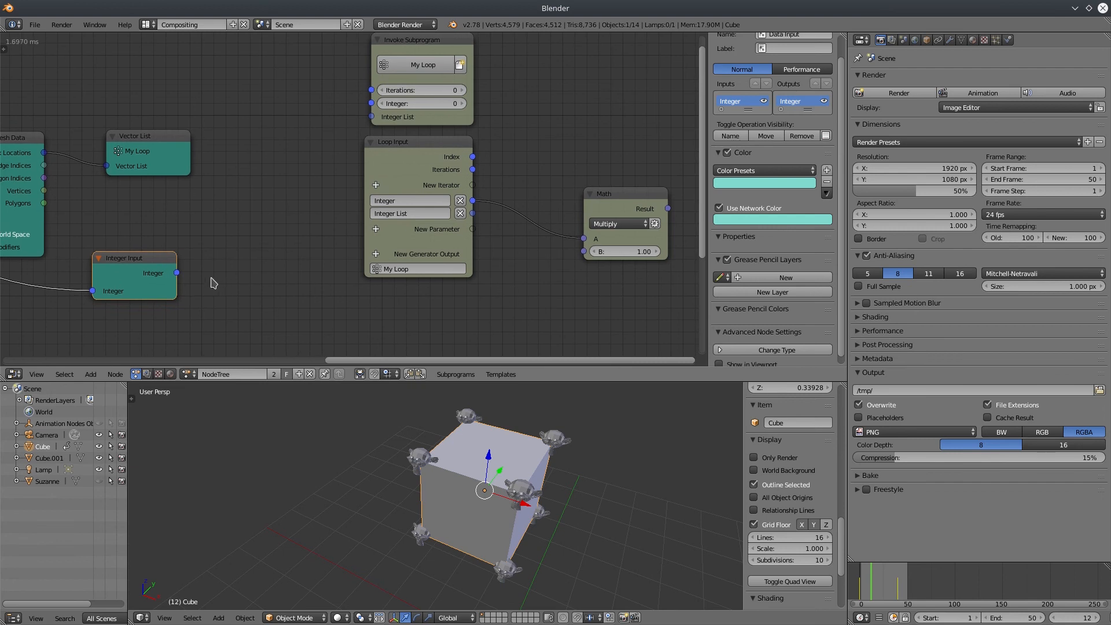
{"action": "left_click_drag", "start_coordinate": [176, 272], "coordinate": [371, 116]}
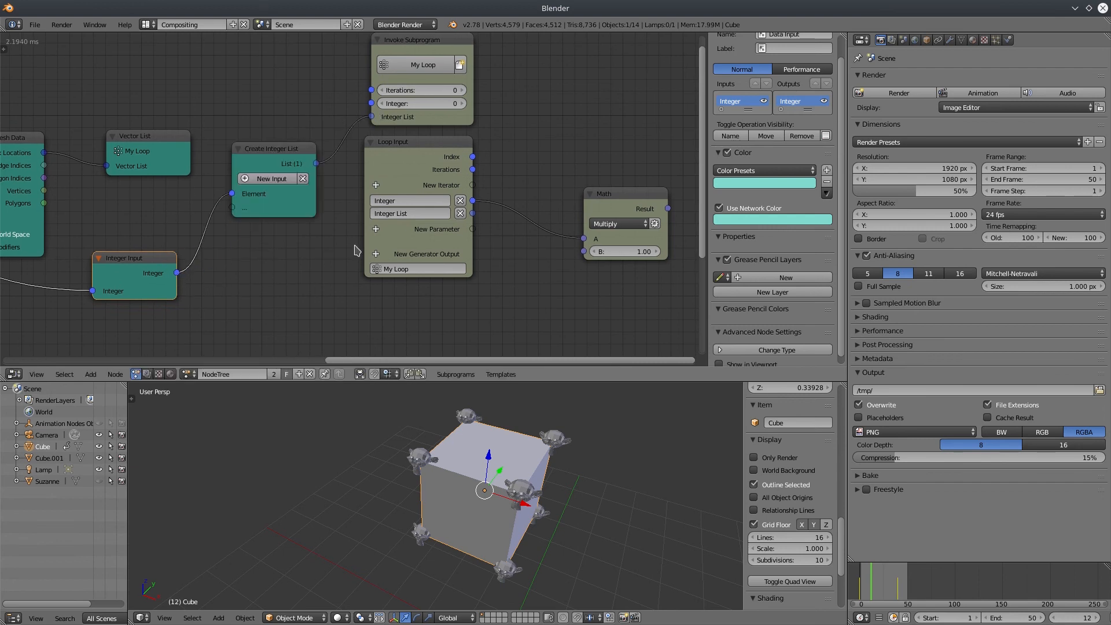
{"action": "left_click", "coordinate": [274, 151]}
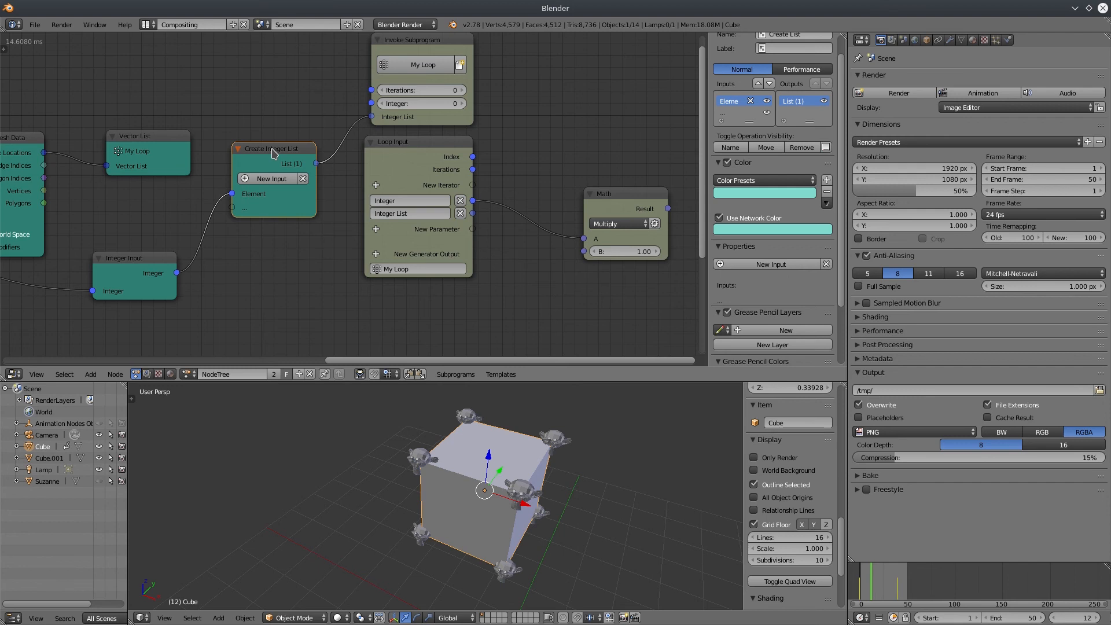
{"action": "key", "text": "x"}
Add an Integer List generator output to the first loop, place it beside Integer Input, and link Integer Input to it
{"action": "middle_click_drag", "start_coordinate": [258, 249], "coordinate": [451, 228]}
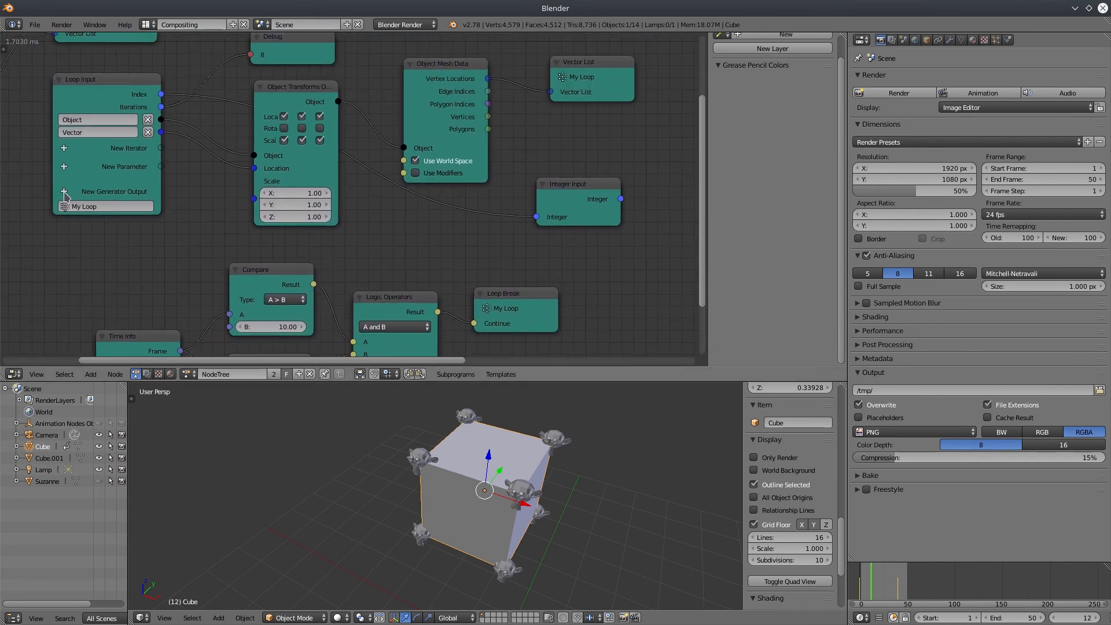
{"action": "left_click", "coordinate": [65, 193]}
{"action": "left_click", "coordinate": [157, 214]}
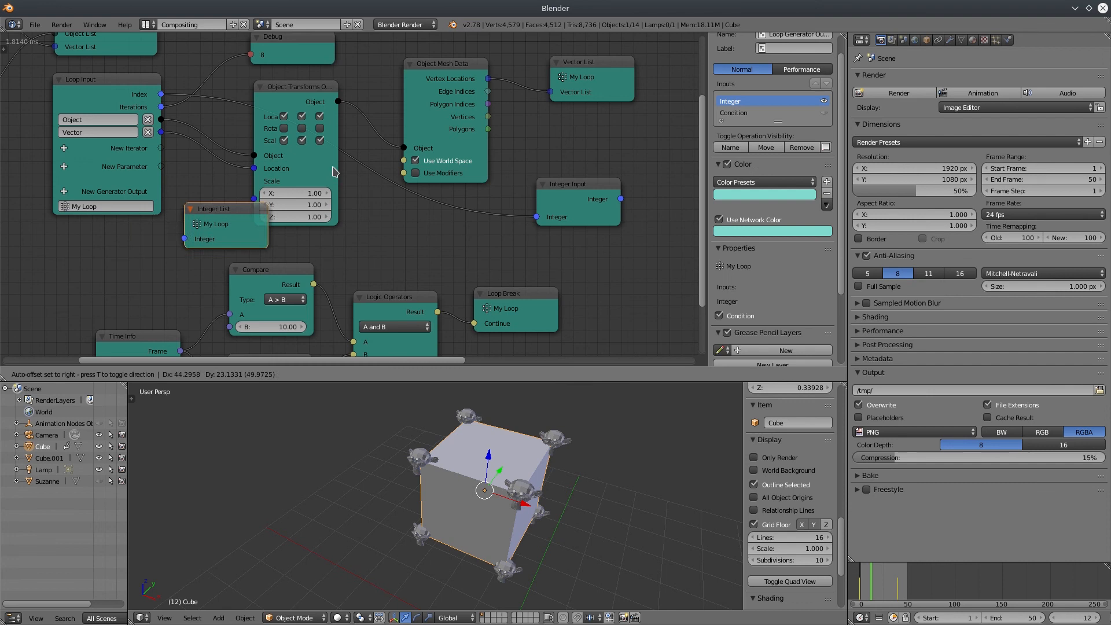
{"action": "left_click", "coordinate": [629, 255]}
{"action": "middle_click_drag", "start_coordinate": [625, 271], "coordinate": [312, 293]}
{"action": "left_click_drag", "start_coordinate": [354, 290], "coordinate": [366, 201]}
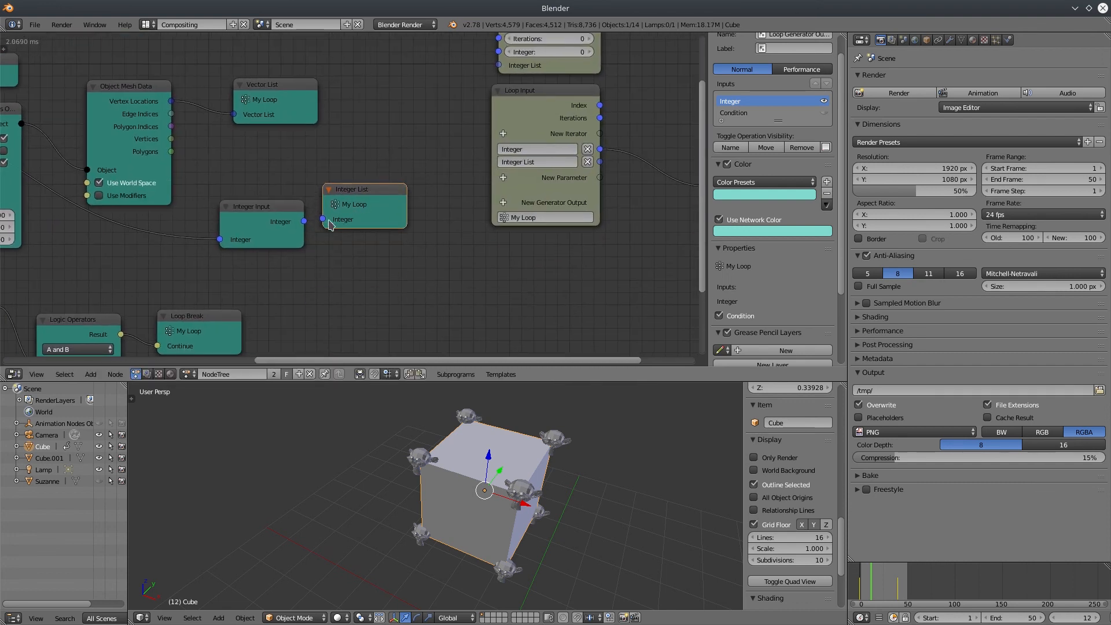
{"action": "left_click_drag", "start_coordinate": [305, 221], "coordinate": [378, 227]}
Link the first Invoke Subprogram's Integer List output to the second Invoke Subprogram's Integer List input
{"action": "middle_click_drag", "start_coordinate": [368, 118], "coordinate": [481, 248]}
{"action": "middle_click_drag", "start_coordinate": [181, 168], "coordinate": [350, 217]}
{"action": "left_click_drag", "start_coordinate": [111, 157], "coordinate": [446, 90]}
{"action": "middle_click_drag", "start_coordinate": [446, 203], "coordinate": [103, 197]}
{"action": "left_click_drag", "start_coordinate": [114, 108], "coordinate": [452, 237]}
{"action": "middle_click_drag", "start_coordinate": [379, 240], "coordinate": [184, 109]}
Try pulling a link from the second loop's Integer List parameter and move the Math node higher and farther from Loop Input
{"action": "left_click_drag", "start_coordinate": [353, 204], "coordinate": [457, 299]}
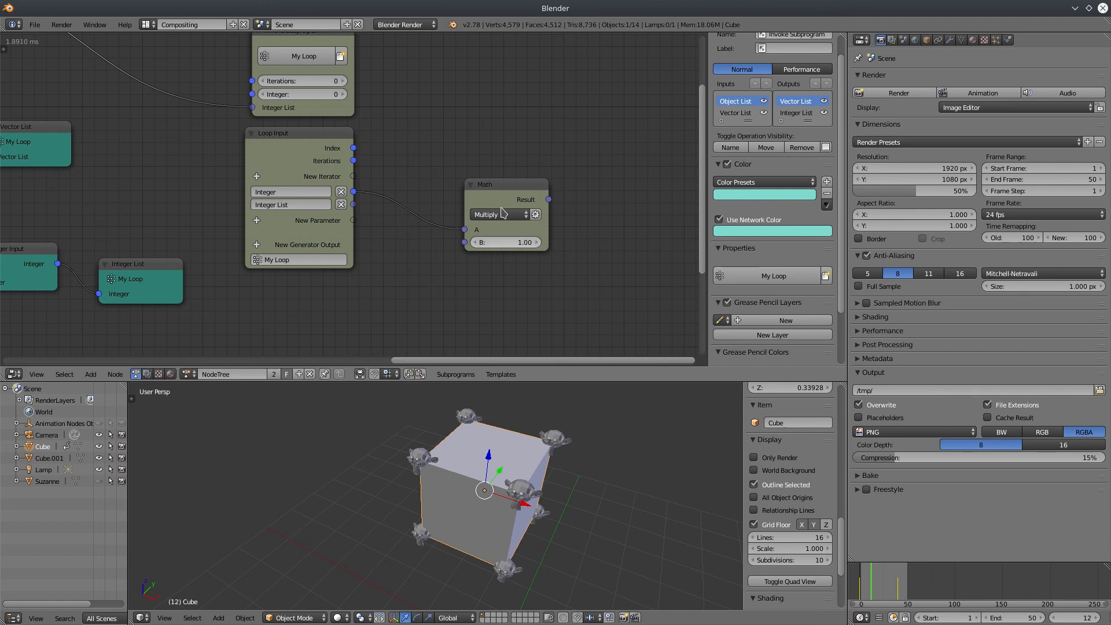
{"action": "left_click_drag", "start_coordinate": [504, 199], "coordinate": [529, 136]}
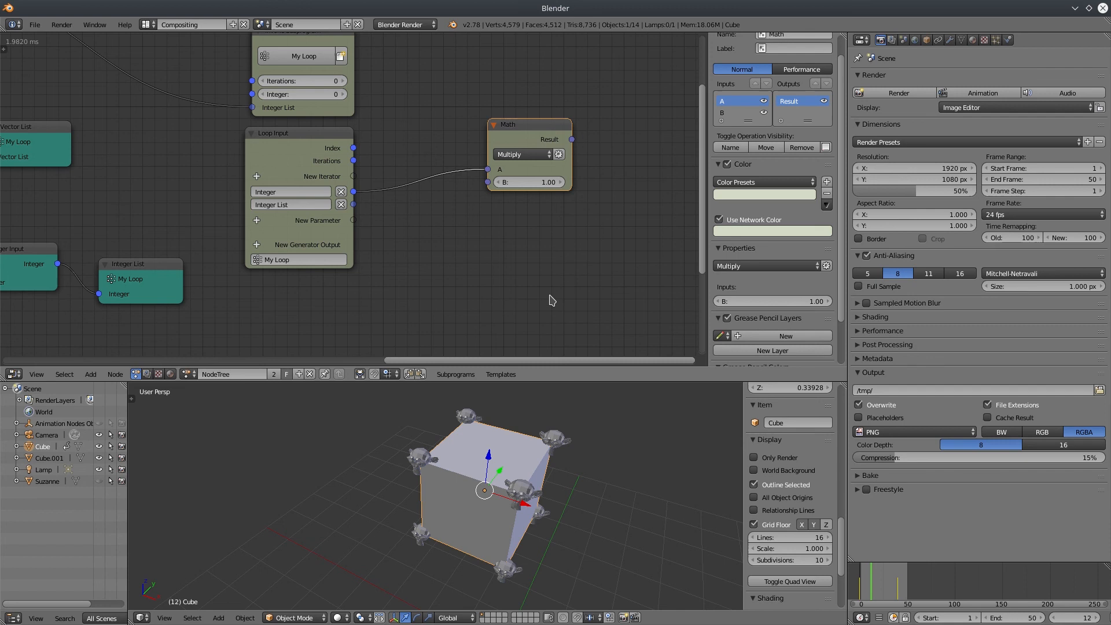
{"action": "left_click_drag", "start_coordinate": [524, 133], "coordinate": [560, 140]}
{"action": "middle_click_drag", "start_coordinate": [194, 305], "coordinate": [324, 285]}
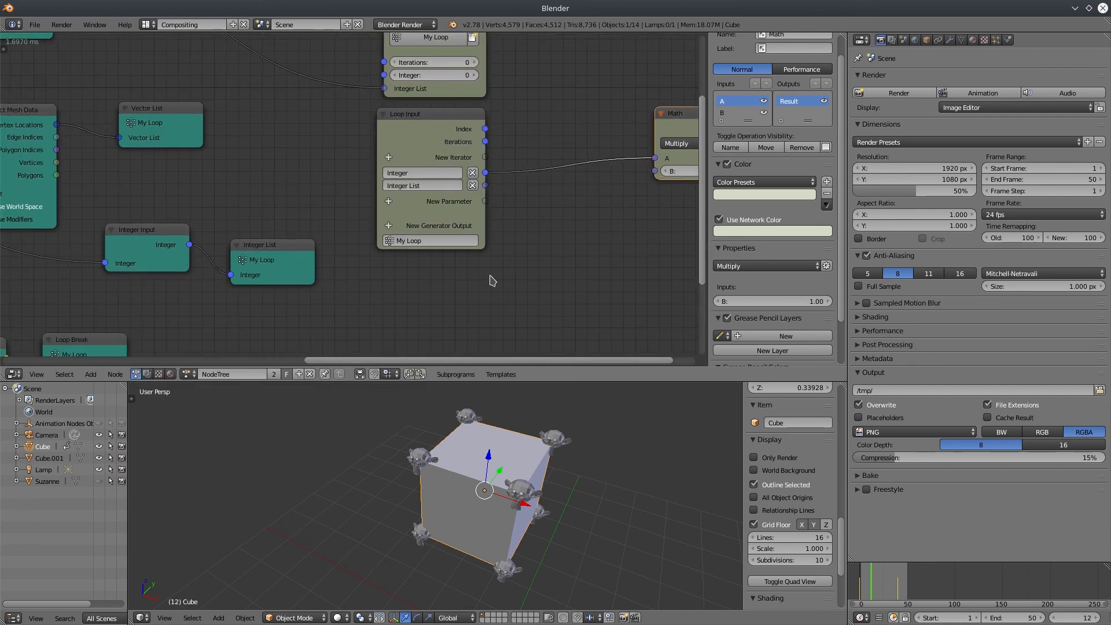
{"action": "scroll", "coordinate": [492, 281], "scroll_direction": "down", "scroll_amount": 4}
{"action": "middle_click_drag", "start_coordinate": [318, 206], "coordinate": [440, 231]}
{"action": "middle_click_drag", "start_coordinate": [333, 144], "coordinate": [356, 148]}
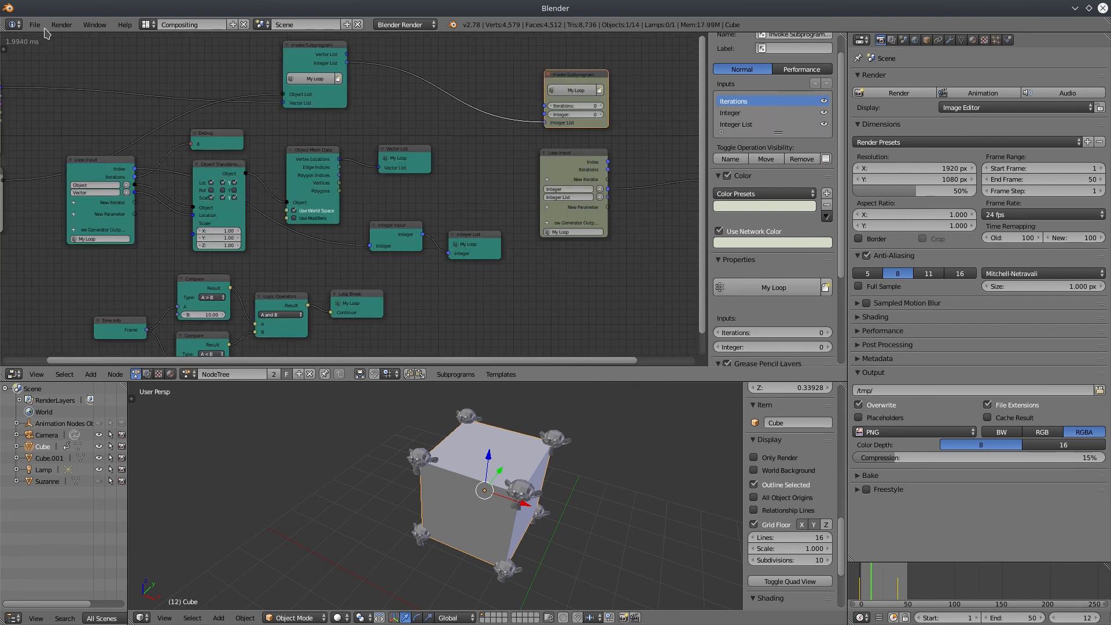
Start a new file from the default startup scene
{"action": "left_click", "coordinate": [34, 24]}
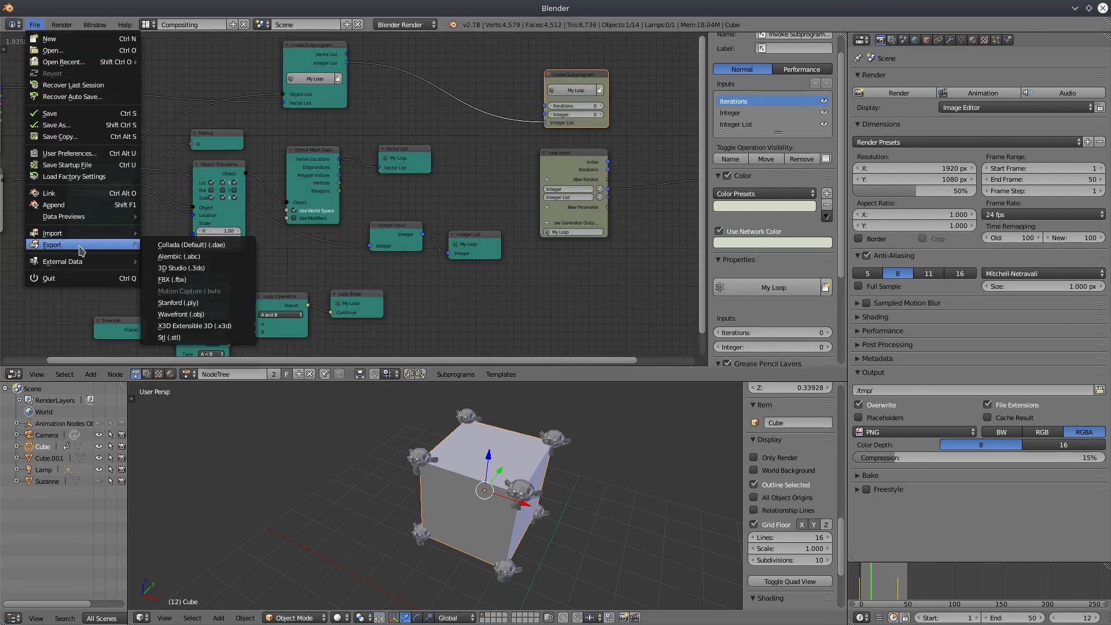
{"action": "left_click", "coordinate": [49, 40]}
{"action": "left_click", "coordinate": [51, 44]}
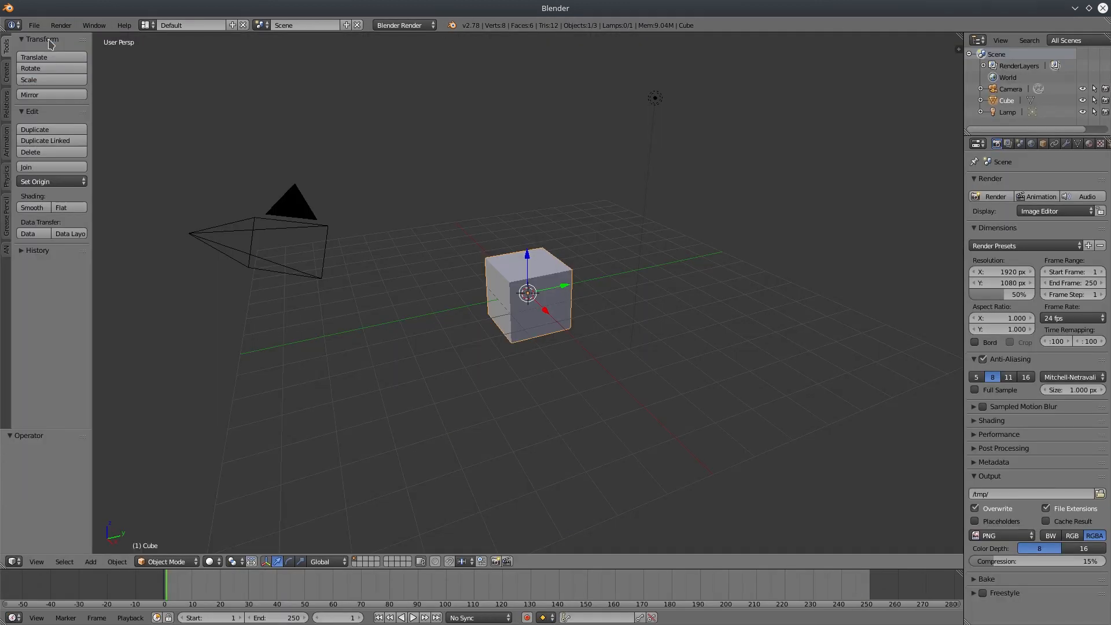
{"action": "mouse_move", "coordinate": [222, 324]}
{"action": "middle_mouse_down"}
{"action": "mouse_move", "coordinate": [299, 350]}
{"action": "mouse_move", "coordinate": [223, 305]}
{"action": "middle_mouse_up"}
Open the recently used file 3D_Grid_Points.blend
{"action": "left_click", "coordinate": [34, 25]}
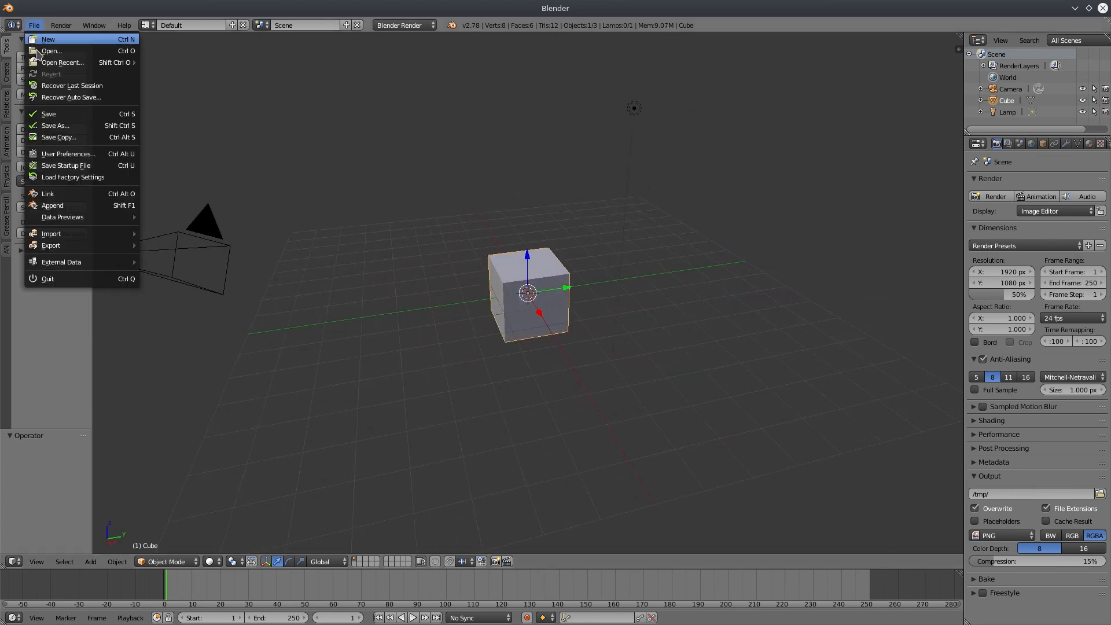
{"action": "mouse_move", "coordinate": [81, 64]}
{"action": "left_click", "coordinate": [243, 64]}
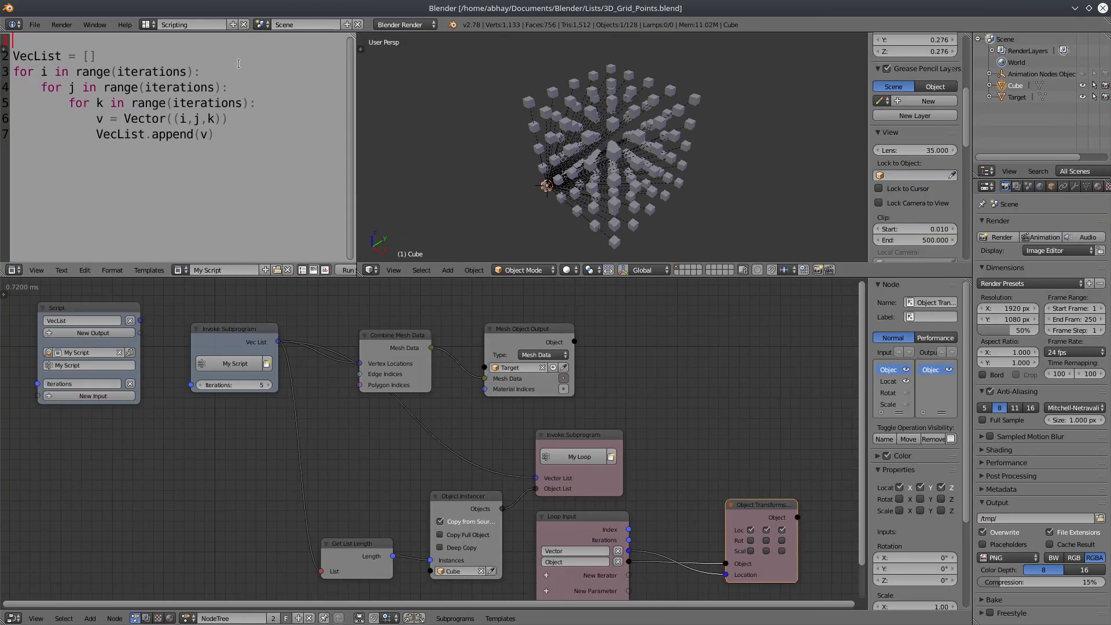
Hide the viewport's relationship lines and sidebar, and examine the cube grid with the Script and Invoke Subprogram nodes behind it
{"action": "middle_click_drag", "start_coordinate": [686, 171], "coordinate": [732, 192]}
{"action": "key", "text": "n"}
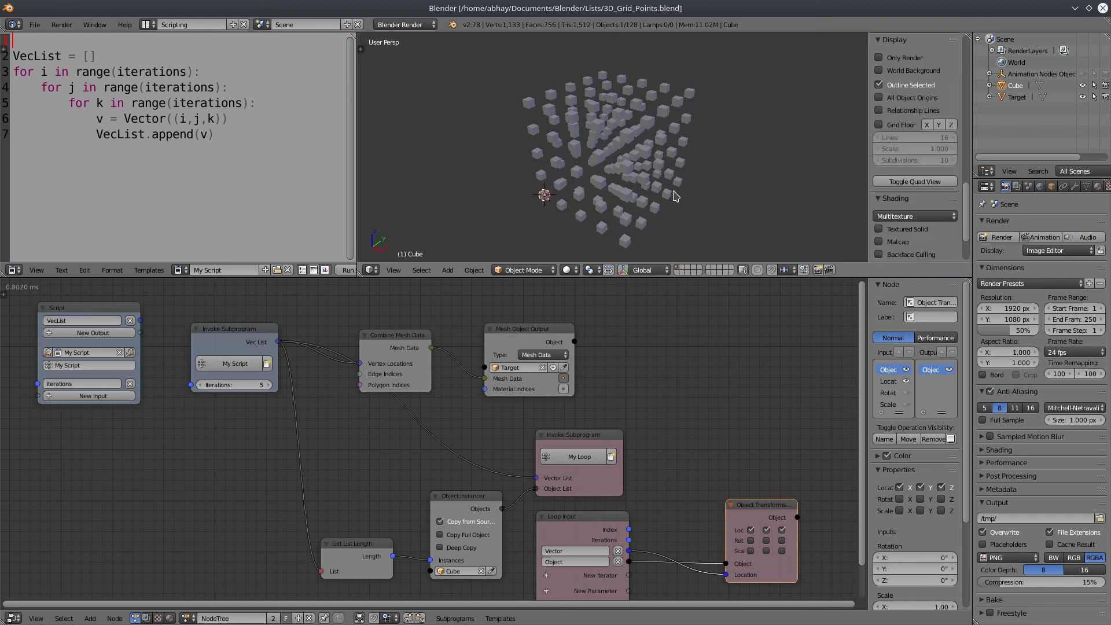
{"action": "mouse_move", "coordinate": [690, 188]}
{"action": "middle_mouse_down"}
{"action": "mouse_move", "coordinate": [712, 185]}
{"action": "mouse_move", "coordinate": [655, 178]}
{"action": "mouse_move", "coordinate": [716, 180]}
{"action": "mouse_move", "coordinate": [720, 191]}
{"action": "middle_mouse_up"}
{"action": "key", "text": "n"}
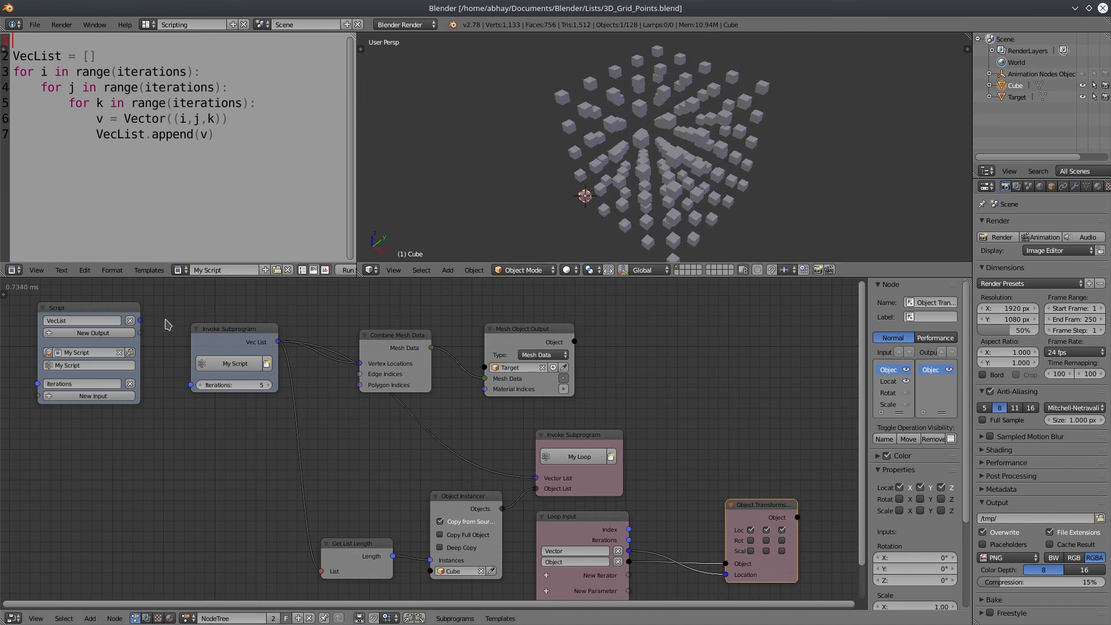
{"action": "left_click_drag", "start_coordinate": [107, 311], "coordinate": [122, 355]}
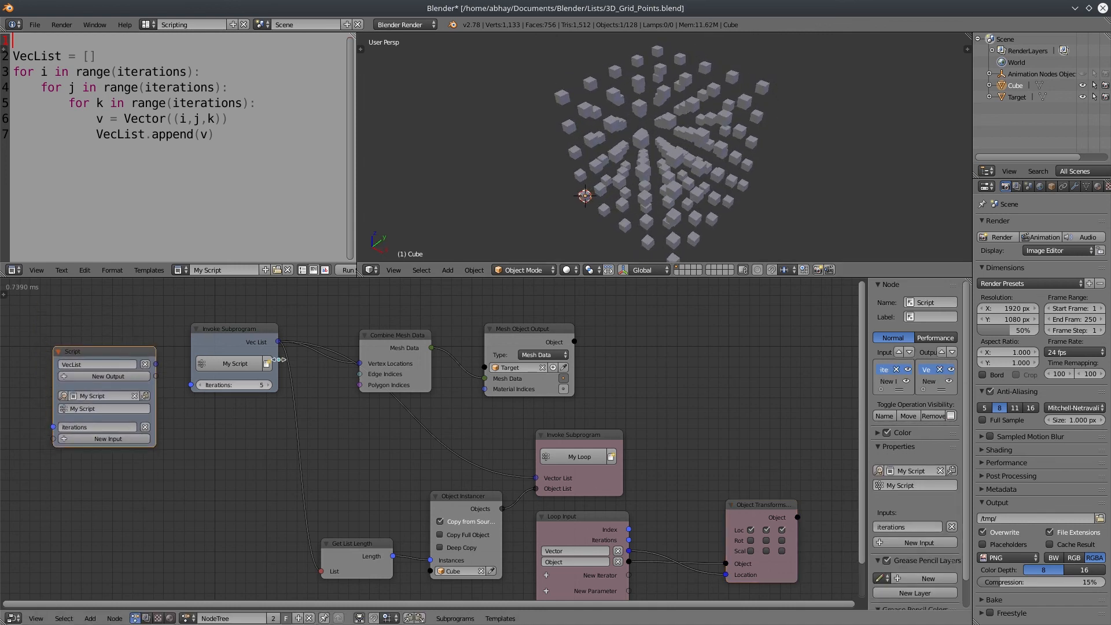
{"action": "left_click", "coordinate": [240, 337]}
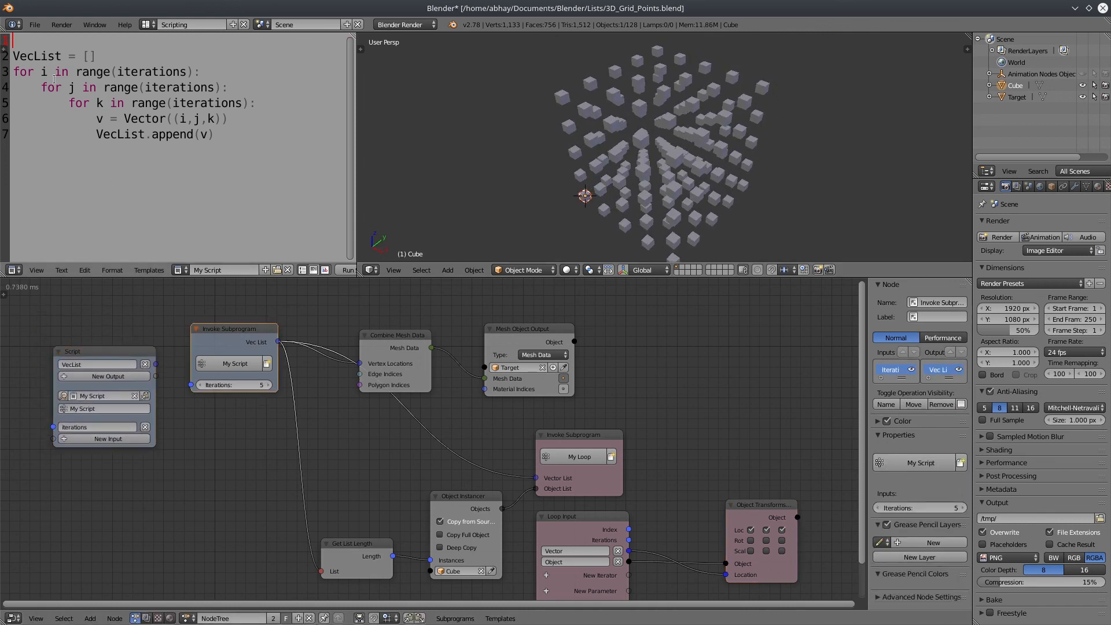
Start another new default file and switch the screen layout to Compositing
{"action": "left_click", "coordinate": [35, 24]}
{"action": "left_click", "coordinate": [38, 39]}
{"action": "left_click", "coordinate": [39, 49]}
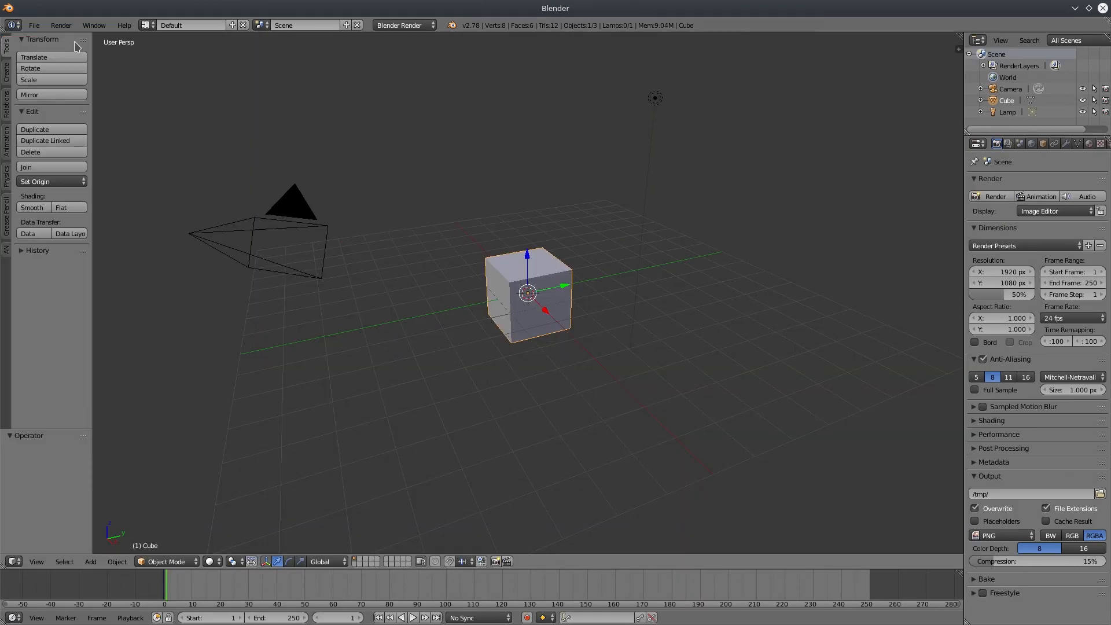
{"action": "left_click", "coordinate": [146, 25]}
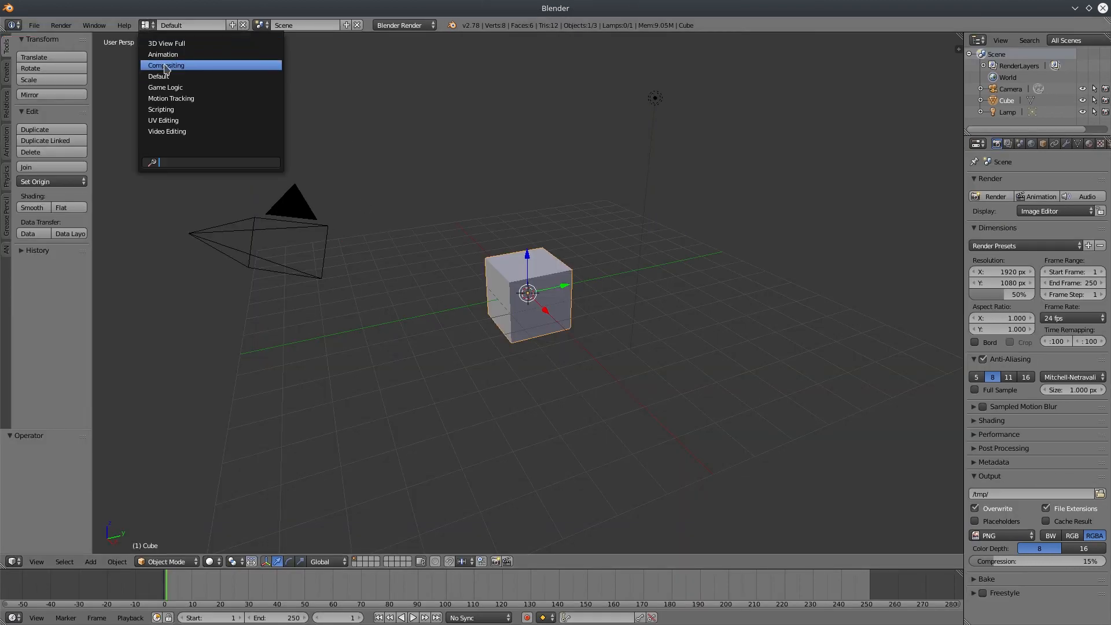
{"action": "left_click", "coordinate": [165, 65]}
Scale the default cube down and apply its scale
{"action": "key", "text": "s"}
{"action": "left_click", "coordinate": [717, 531]}
{"action": "key", "text": "ctrl+a"}
{"action": "left_click", "coordinate": [658, 510]}
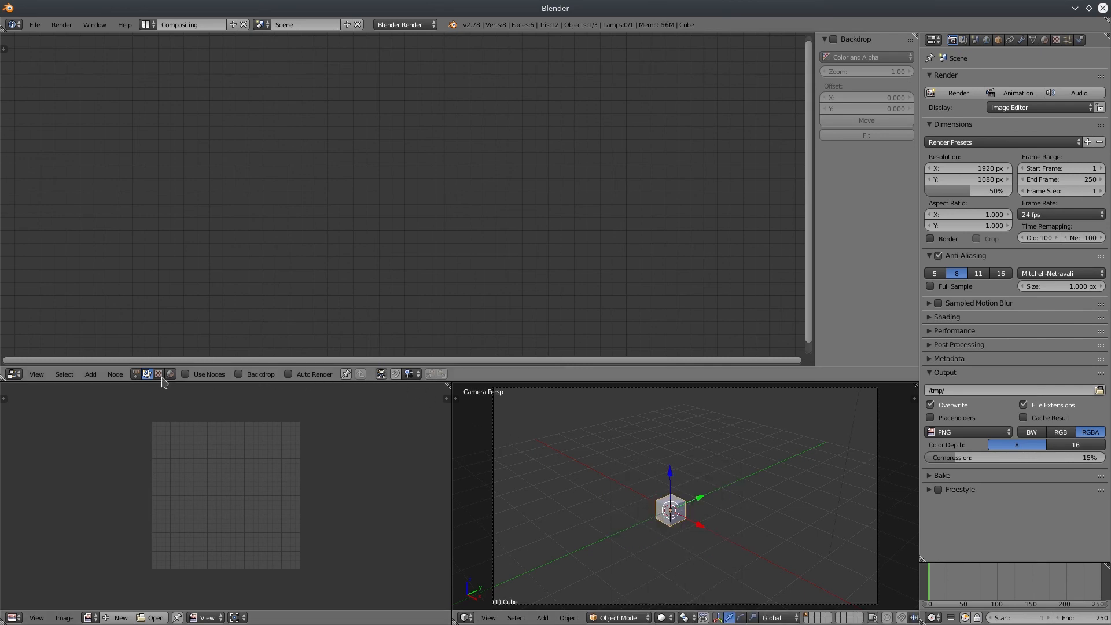
Create an Animation Nodes tree and insert the template containing the 3D Grid Points and Set Object Positions subprograms
{"action": "left_click", "coordinate": [135, 374]}
{"action": "left_click", "coordinate": [290, 374]}
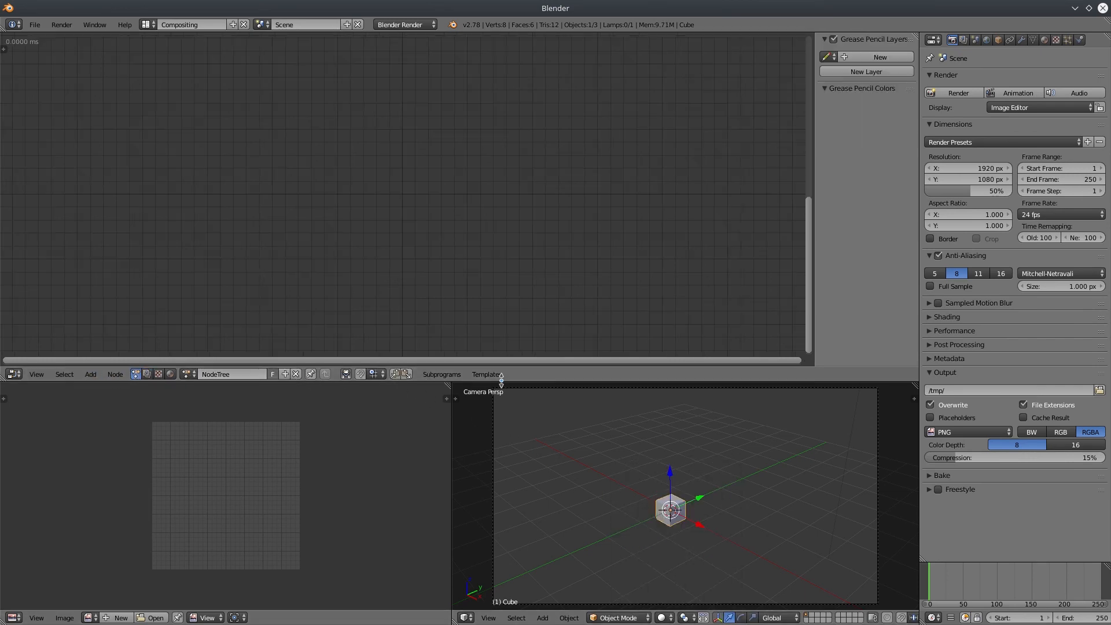
{"action": "left_click", "coordinate": [500, 375]}
{"action": "left_click", "coordinate": [510, 247]}
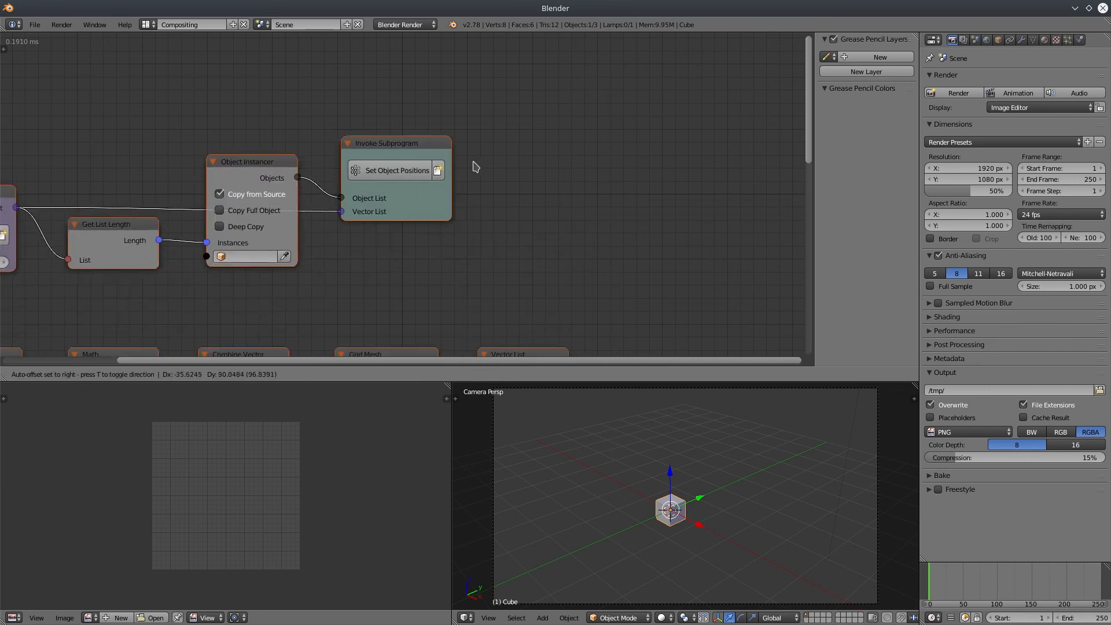
{"action": "left_click", "coordinate": [605, 127]}
{"action": "key", "text": "a"}
{"action": "middle_click_drag", "start_coordinate": [358, 205], "coordinate": [375, 195]}
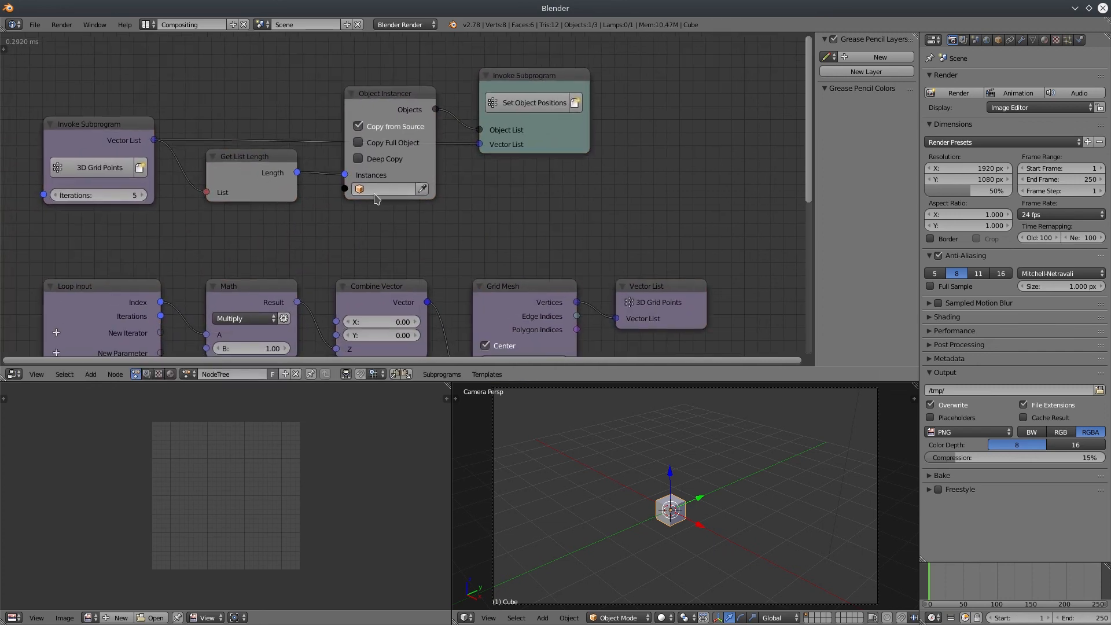
Assign Cube as the Object Instancer's source and inspect the generated cube grid in the 3D viewport
{"action": "left_click", "coordinate": [376, 191]}
{"action": "left_click", "coordinate": [377, 219]}
{"action": "scroll", "coordinate": [717, 472], "scroll_direction": "down", "scroll_amount": 2}
{"action": "middle_click_drag", "start_coordinate": [717, 471], "coordinate": [637, 480]}
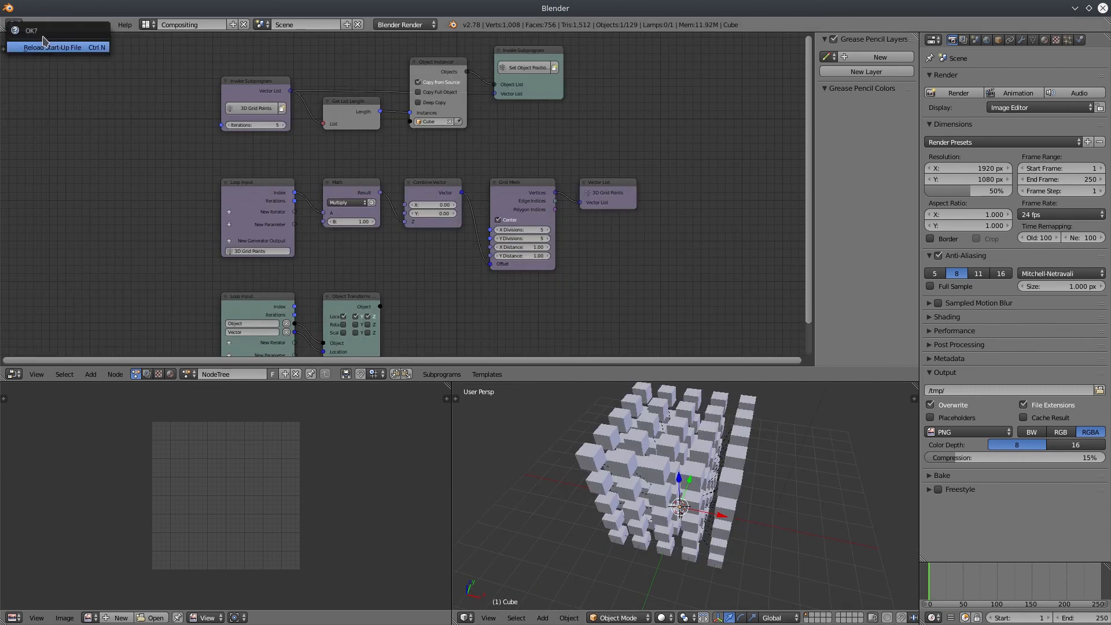
Start a fresh default file and switch the screen layout to Compositing
{"action": "left_click", "coordinate": [57, 48]}
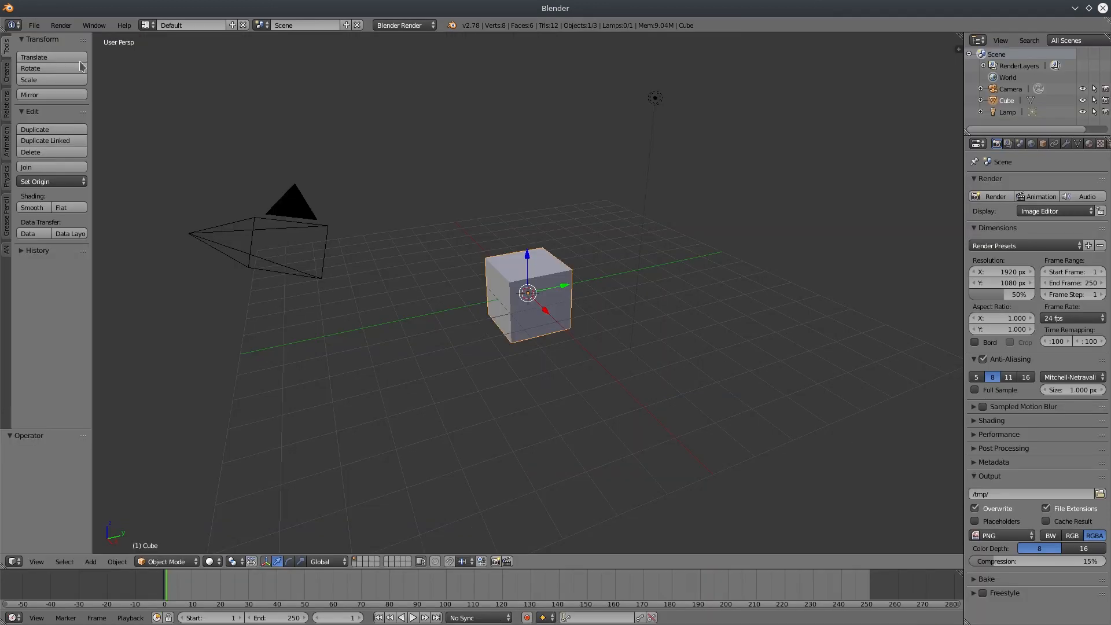
{"action": "left_click", "coordinate": [148, 25]}
{"action": "left_click", "coordinate": [197, 65]}
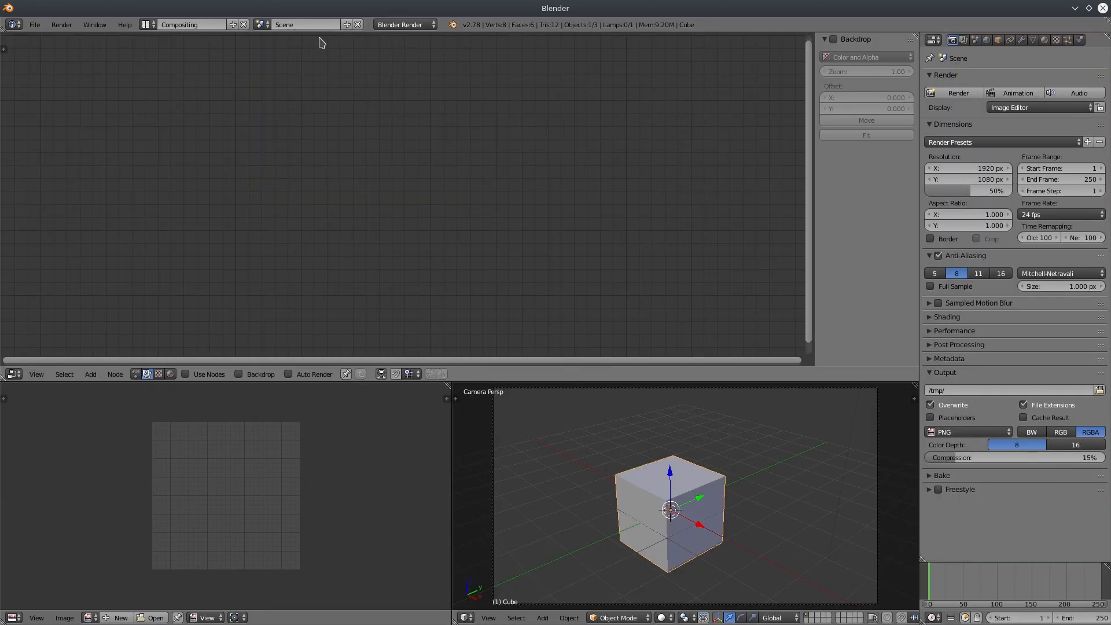
Create a new Animation Nodes tree and delete the default cube from the scene
{"action": "left_click", "coordinate": [136, 375]}
{"action": "left_click", "coordinate": [238, 377]}
{"action": "key", "text": "x"}
{"action": "left_click", "coordinate": [690, 514]}
{"action": "middle_click_drag", "start_coordinate": [690, 514], "coordinate": [613, 463]}
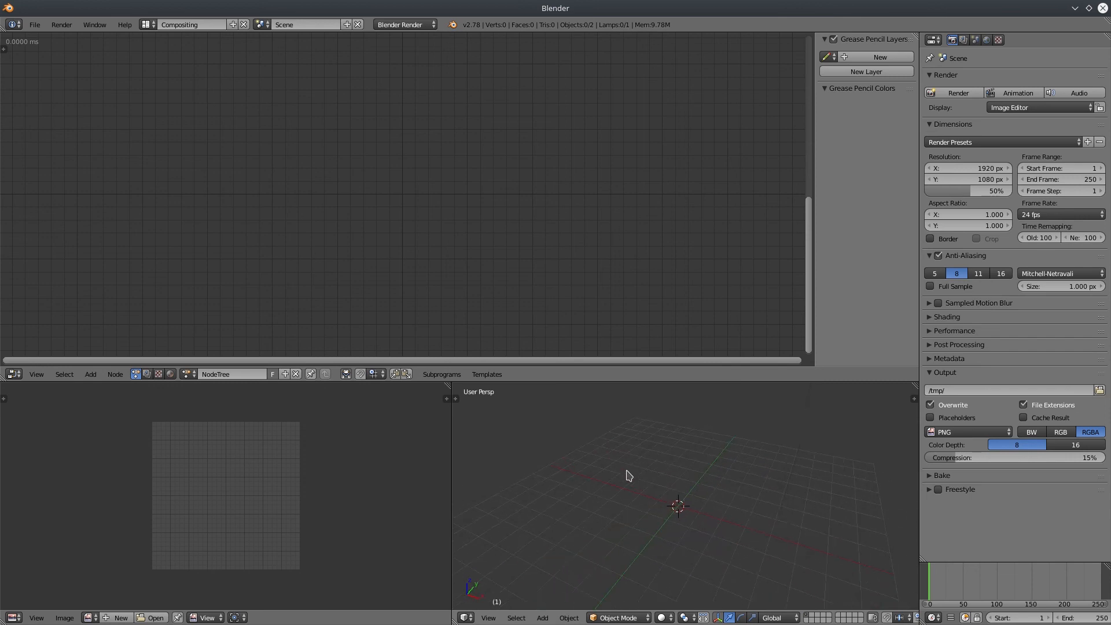
Add a Loop subprogram with a Vector generator output, placing its Vector List node apart from the Loop Input
{"action": "left_click", "coordinate": [442, 375]}
{"action": "left_click", "coordinate": [457, 329]}
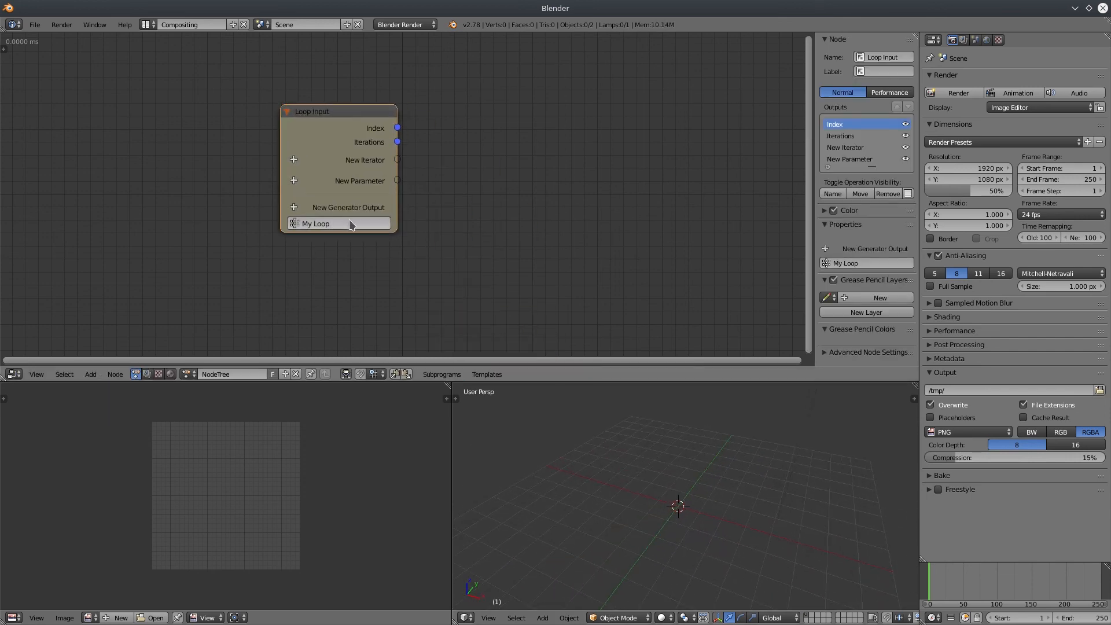
{"action": "left_click", "coordinate": [298, 209]}
{"action": "type", "text": "ve"}
{"action": "left_click", "coordinate": [323, 227]}
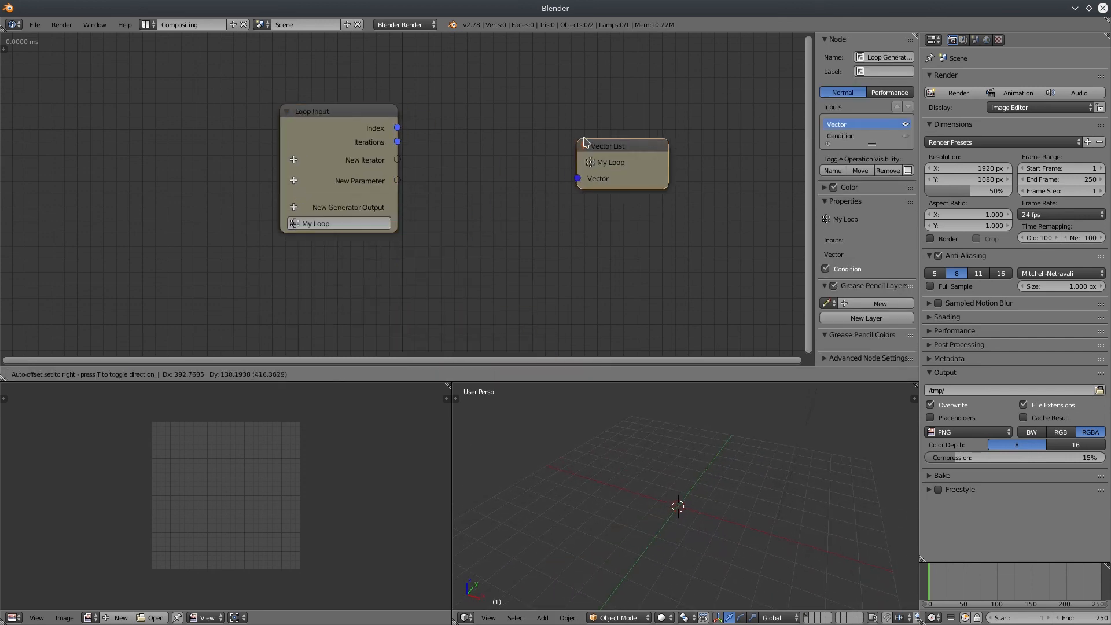
{"action": "left_click", "coordinate": [627, 144]}
{"action": "left_click_drag", "start_coordinate": [628, 169], "coordinate": [671, 149]}
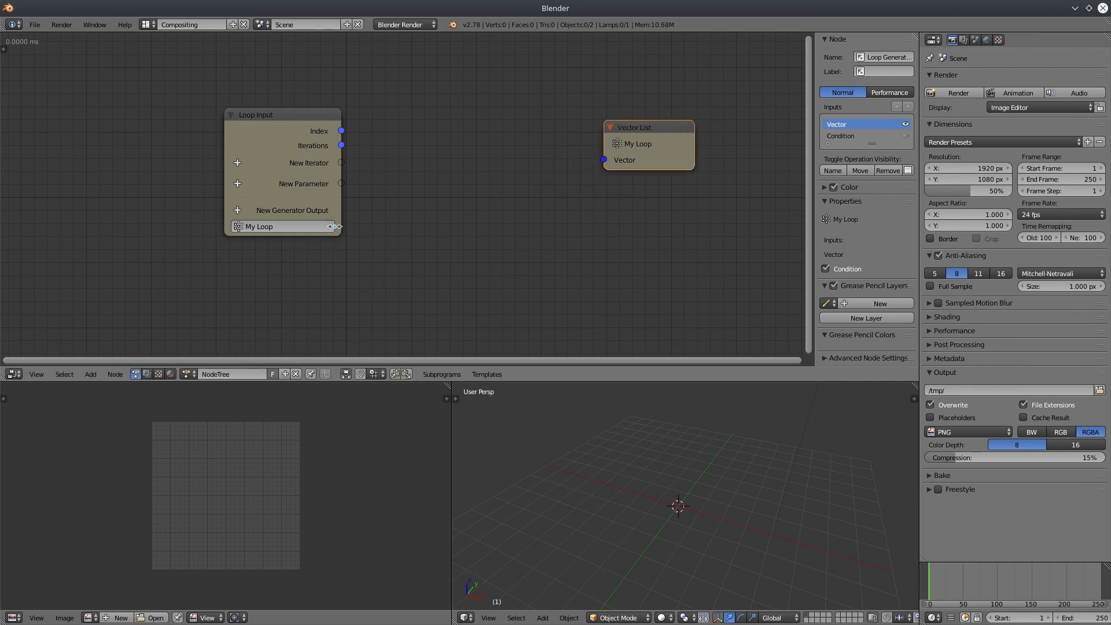
Add a Transform Vector node and wire the loop's Index through Combine Vector and Transform Vector into the Vector List node
{"action": "left_click", "coordinate": [90, 375]}
{"action": "mouse_move", "coordinate": [113, 324]}
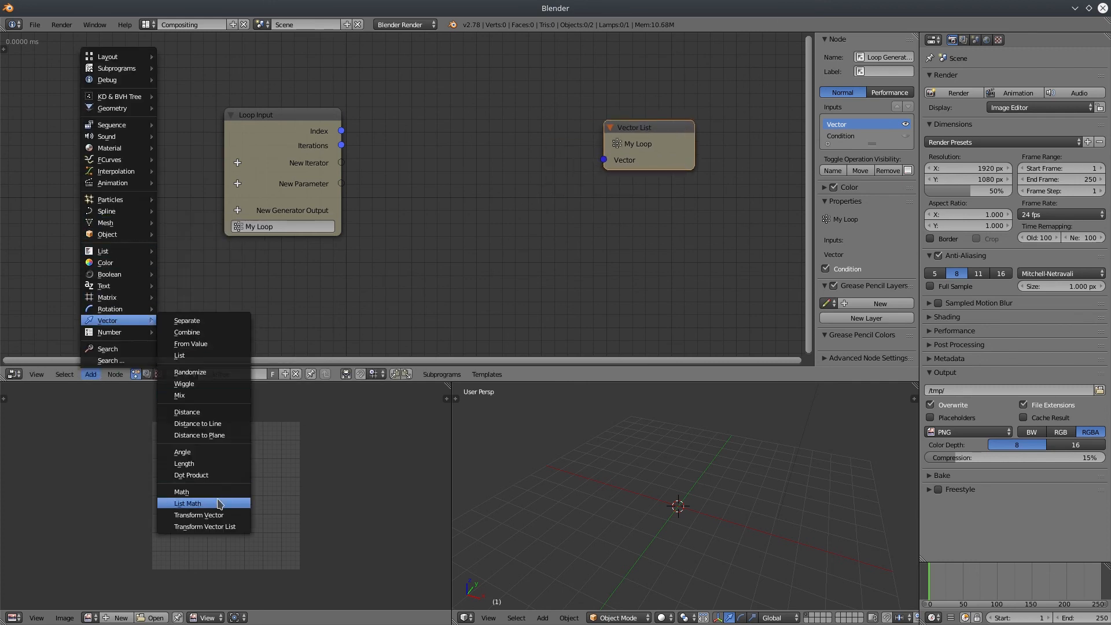
{"action": "left_click", "coordinate": [168, 499]}
{"action": "left_click", "coordinate": [412, 134]}
{"action": "left_click_drag", "start_coordinate": [503, 169], "coordinate": [624, 160]}
{"action": "left_click_drag", "start_coordinate": [629, 152], "coordinate": [608, 154]}
Add an Invoke Subprogram node for My Loop and position it above the loop's nodes
{"action": "left_click", "coordinate": [317, 129]}
{"action": "key", "text": "w"}
{"action": "left_click", "coordinate": [405, 128]}
{"action": "left_click", "coordinate": [396, 64]}
{"action": "middle_click_drag", "start_coordinate": [397, 103], "coordinate": [403, 239]}
{"action": "left_click_drag", "start_coordinate": [442, 207], "coordinate": [305, 74]}
Attach a Debug Drawer node to the Invoke Subprogram's Vector List output
{"action": "key", "text": "w"}
{"action": "left_click", "coordinate": [302, 157]}
{"action": "left_click", "coordinate": [534, 101]}
Raise the Invoke Subprogram's Iterations to 6
{"action": "left_click", "coordinate": [360, 147]}
{"action": "left_click", "coordinate": [361, 147]}
{"action": "left_click", "coordinate": [360, 147]}
{"action": "left_click", "coordinate": [360, 147]}
{"action": "left_click", "coordinate": [361, 147]}
{"action": "left_click", "coordinate": [361, 147]}
Arrange the loop's nodes in a row and move the Debug Drawer below the Invoke Subprogram's output
{"action": "middle_click_drag", "start_coordinate": [501, 236], "coordinate": [490, 172]}
{"action": "left_click_drag", "start_coordinate": [602, 203], "coordinate": [658, 196]}
{"action": "left_click_drag", "start_coordinate": [418, 227], "coordinate": [522, 211]}
{"action": "left_click_drag", "start_coordinate": [334, 203], "coordinate": [510, 263]}
{"action": "middle_click_drag", "start_coordinate": [539, 147], "coordinate": [491, 295]}
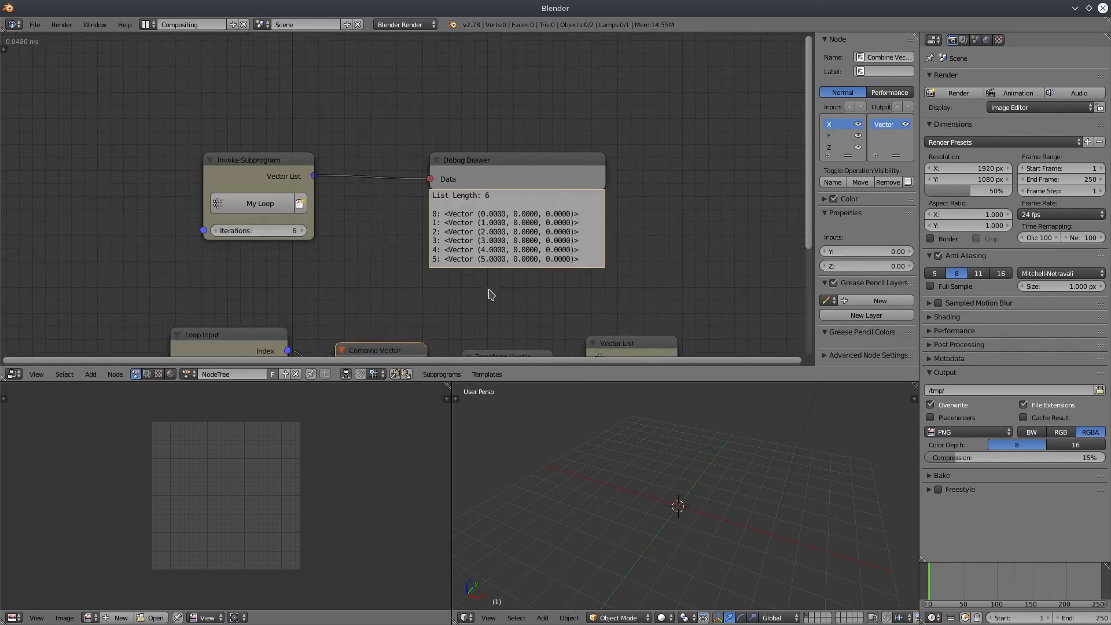
{"action": "left_click_drag", "start_coordinate": [491, 258], "coordinate": [431, 307]}
Add a Mesh Object Output node and create a new Target object for it
{"action": "left_click", "coordinate": [90, 375]}
{"action": "mouse_move", "coordinate": [113, 225]}
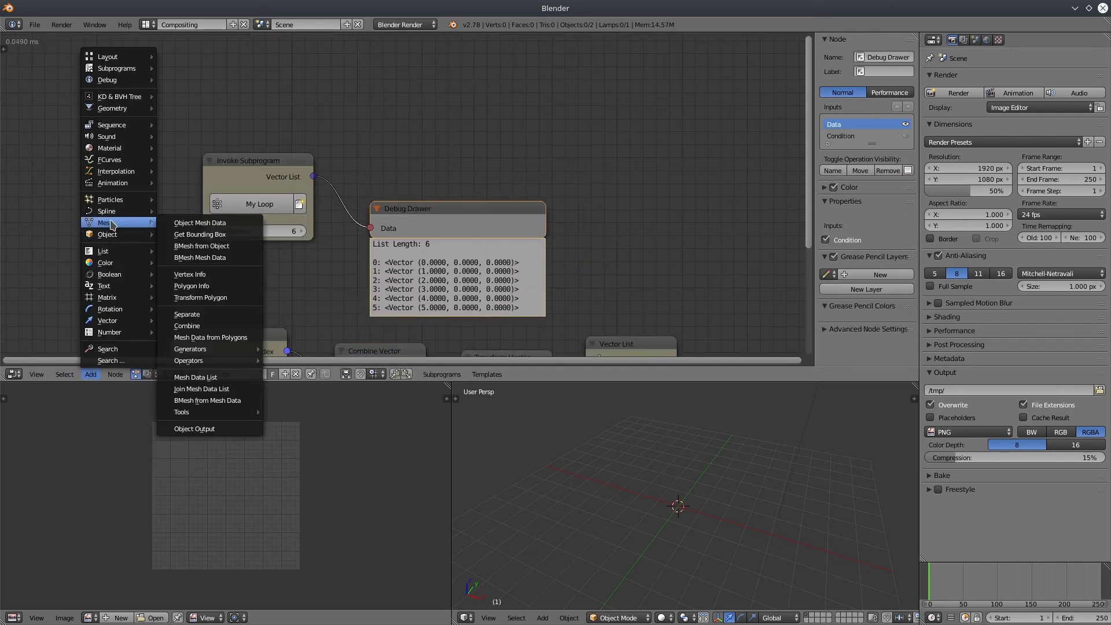
{"action": "left_click", "coordinate": [201, 430]}
{"action": "left_click", "coordinate": [610, 90]}
{"action": "left_click", "coordinate": [695, 145]}
Add a Combine Mesh Data node, linking Vector List to its Vertex Locations and its Mesh Data to the Mesh Object Output
{"action": "left_click", "coordinate": [302, 184]}
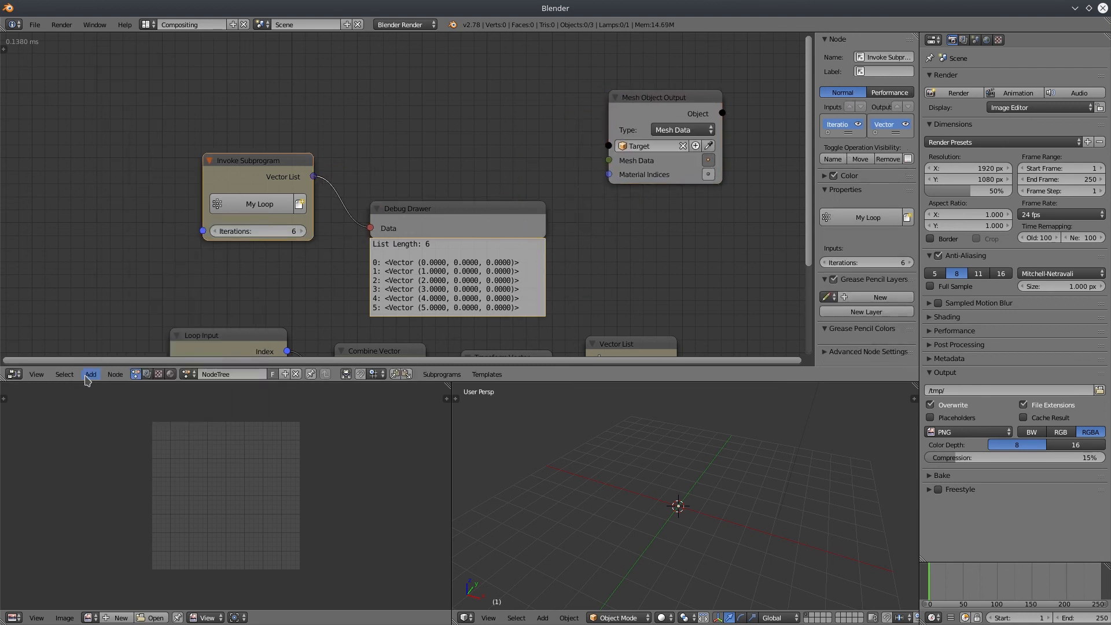
{"action": "left_click", "coordinate": [90, 374]}
{"action": "mouse_move", "coordinate": [106, 229]}
{"action": "left_click", "coordinate": [208, 327]}
{"action": "left_click", "coordinate": [471, 117]}
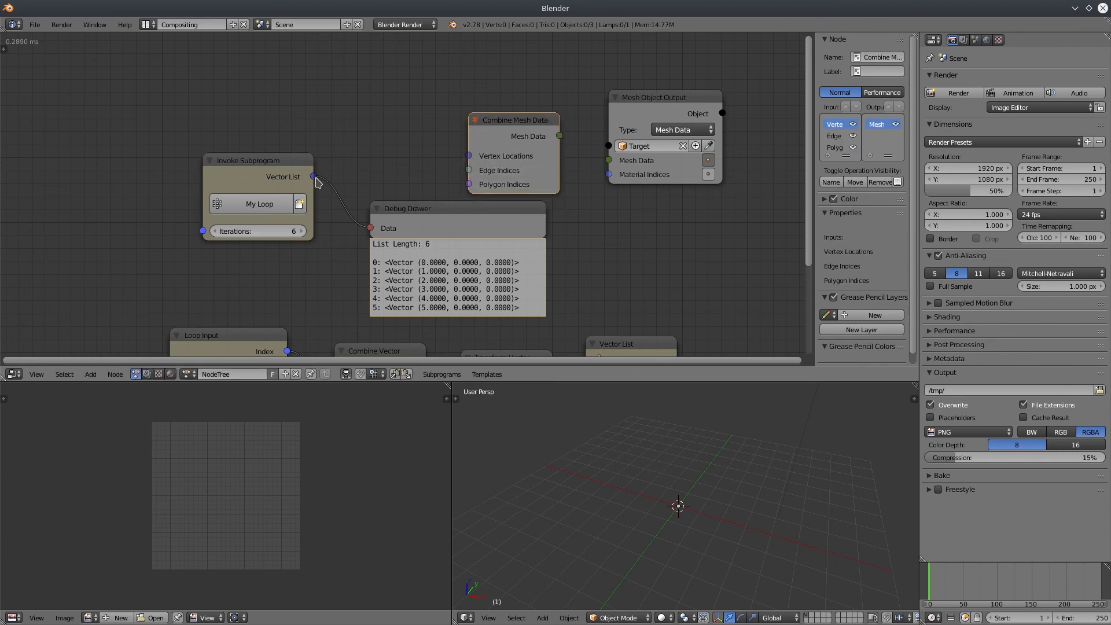
{"action": "left_click_drag", "start_coordinate": [314, 176], "coordinate": [468, 155]}
{"action": "left_click_drag", "start_coordinate": [559, 135], "coordinate": [612, 163]}
Change the image editor into an Outliner and select the Target object there
{"action": "middle_click_drag", "start_coordinate": [644, 508], "coordinate": [703, 519]}
{"action": "left_click", "coordinate": [13, 617]}
{"action": "left_click", "coordinate": [34, 432]}
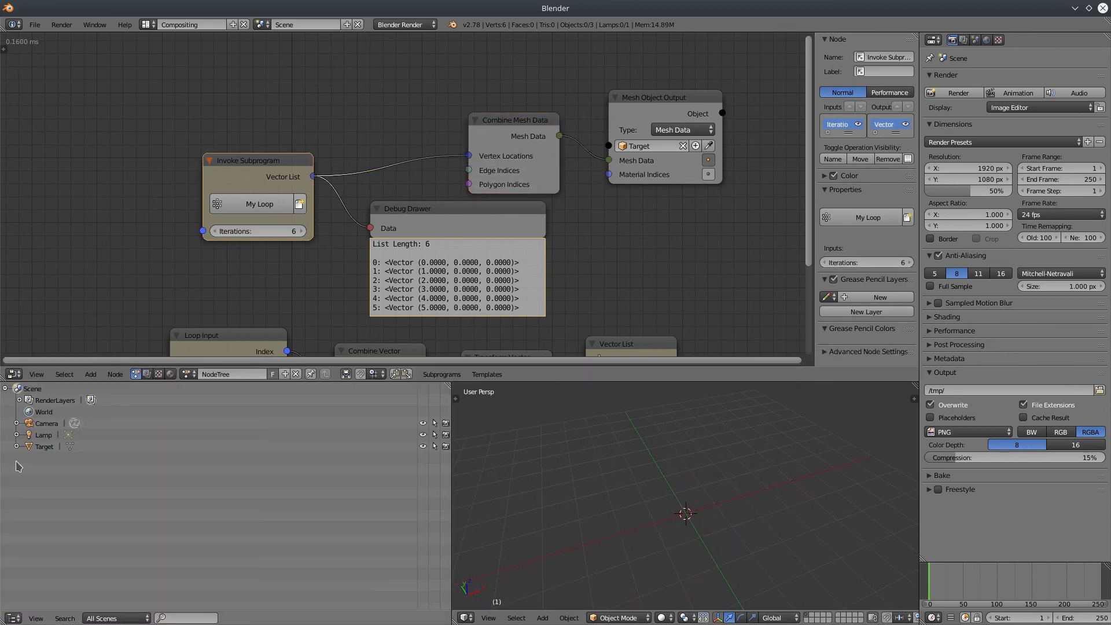
{"action": "left_click", "coordinate": [44, 447]}
{"action": "middle_click_drag", "start_coordinate": [724, 480], "coordinate": [754, 506]}
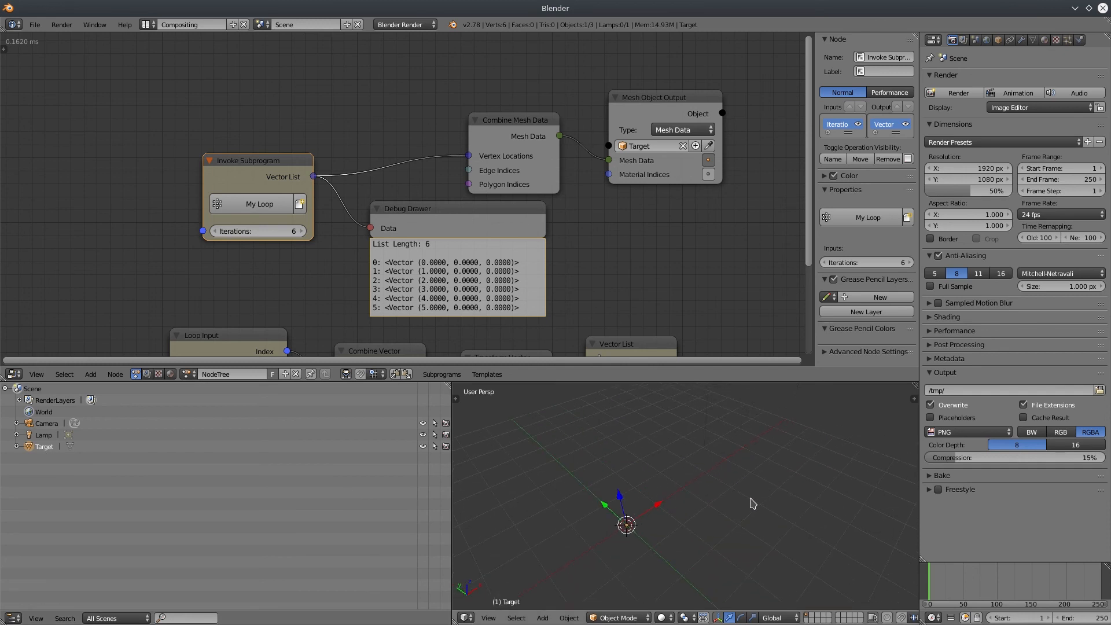
Show the sidebar in a maximised 3D viewport, restore the layout, and examine Target's vertex points beside the loop's node setup
{"action": "key", "text": "ctrl+Up"}
{"action": "key", "text": "n"}
{"action": "scroll", "coordinate": [1061, 377], "scroll_direction": "down", "scroll_amount": 4}
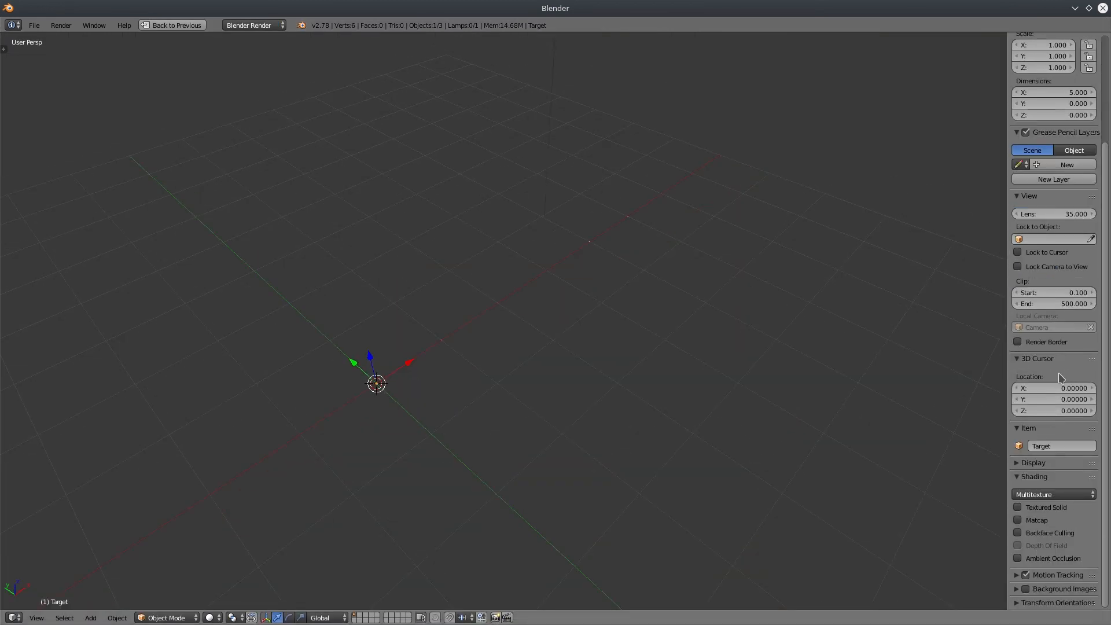
{"action": "key", "text": "ctrl+Up"}
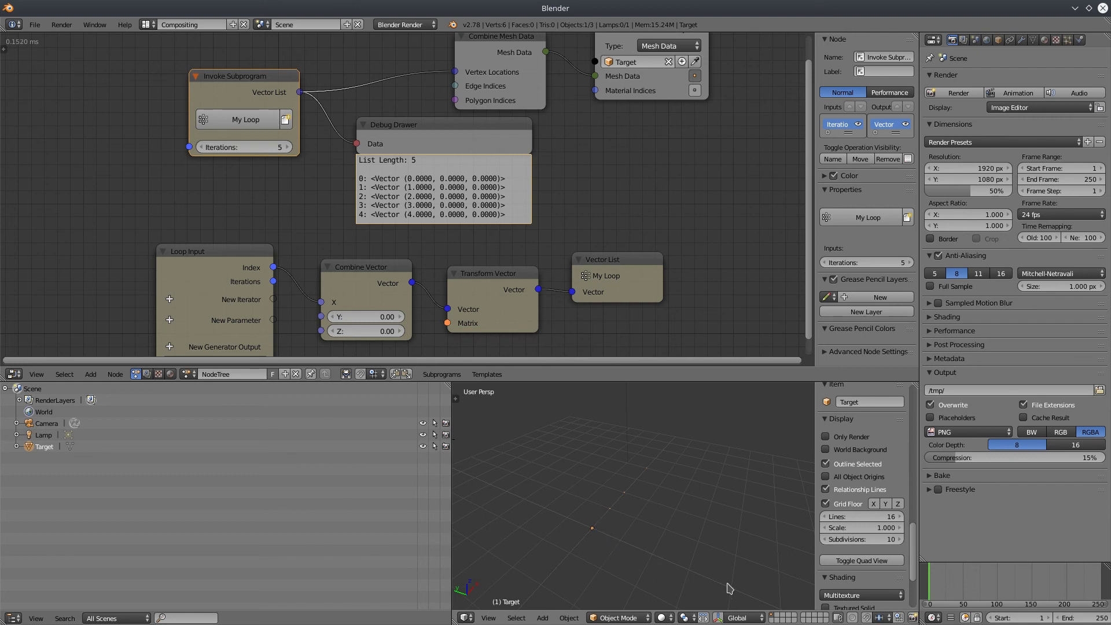
{"action": "middle_click_drag", "start_coordinate": [730, 587], "coordinate": [551, 515]}
{"action": "middle_click_drag", "start_coordinate": [599, 439], "coordinate": [637, 501]}
{"action": "scroll", "coordinate": [517, 196], "scroll_direction": "down", "scroll_amount": 2}
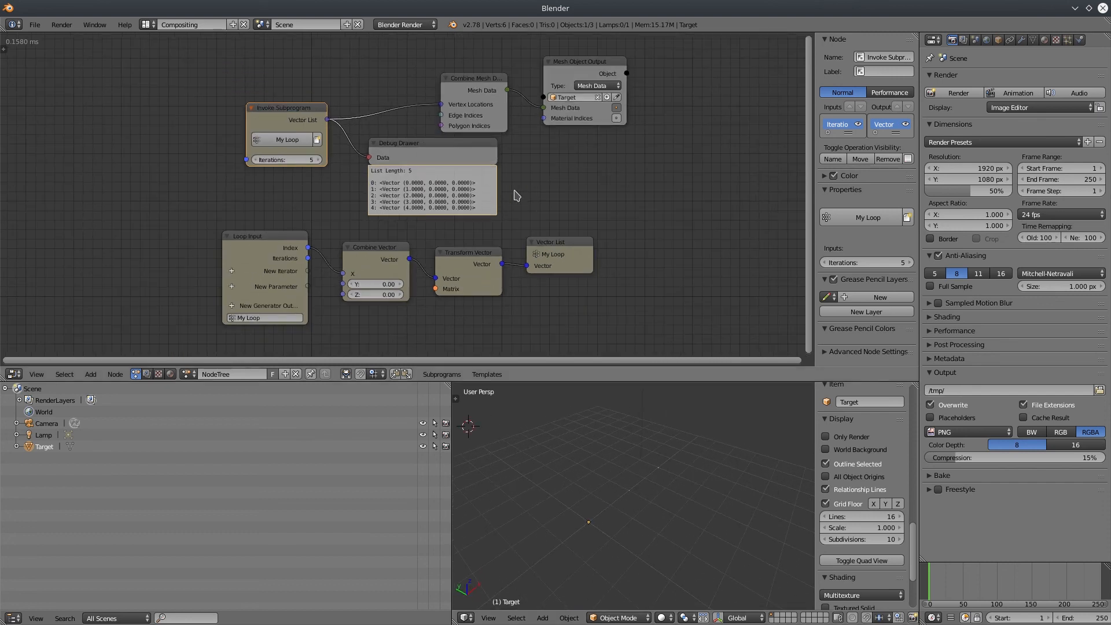
Open 3D_Grid_Points.blend from the Lists folder and examine its cube grid from another angle
{"action": "left_click", "coordinate": [35, 24]}
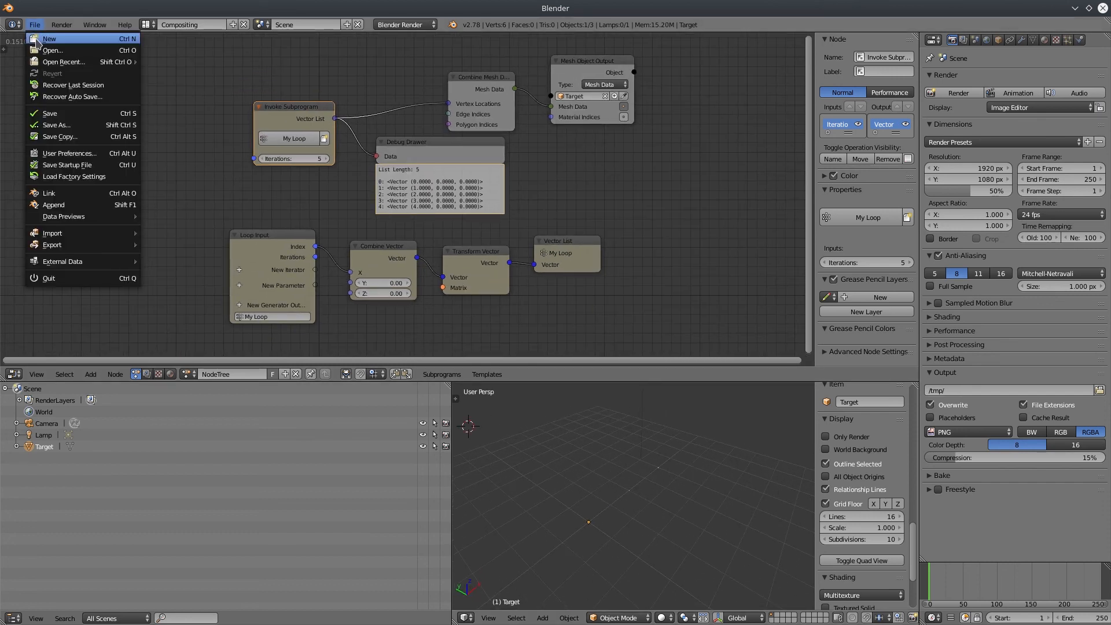
{"action": "left_click", "coordinate": [45, 51]}
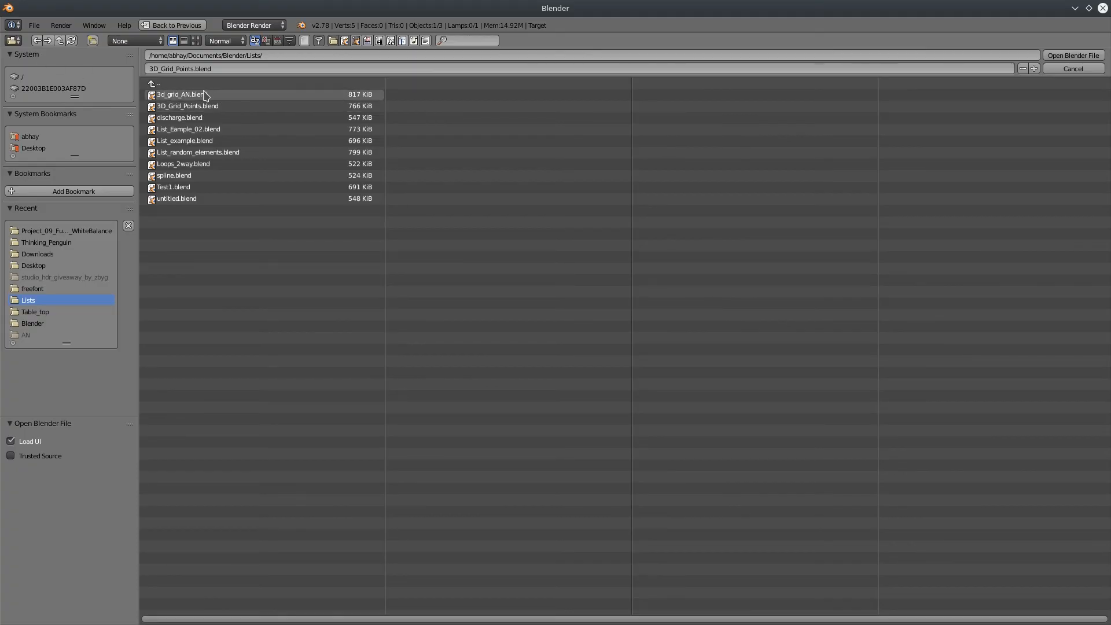
{"action": "left_click", "coordinate": [223, 108]}
{"action": "double_click", "coordinate": [222, 108]}
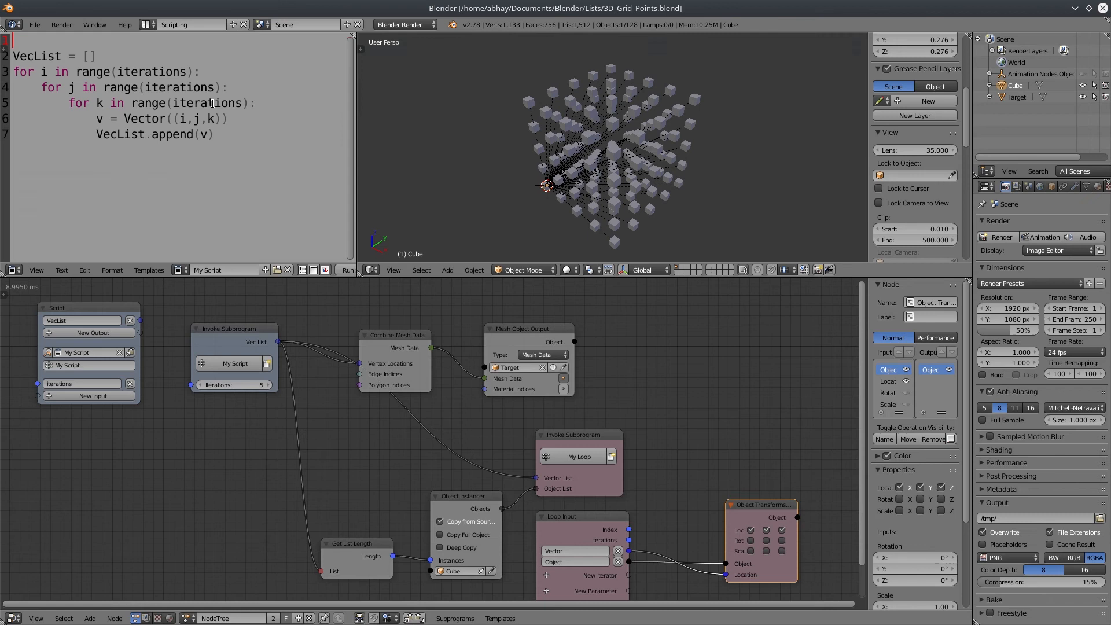
{"action": "middle_click_drag", "start_coordinate": [509, 197], "coordinate": [503, 156]}
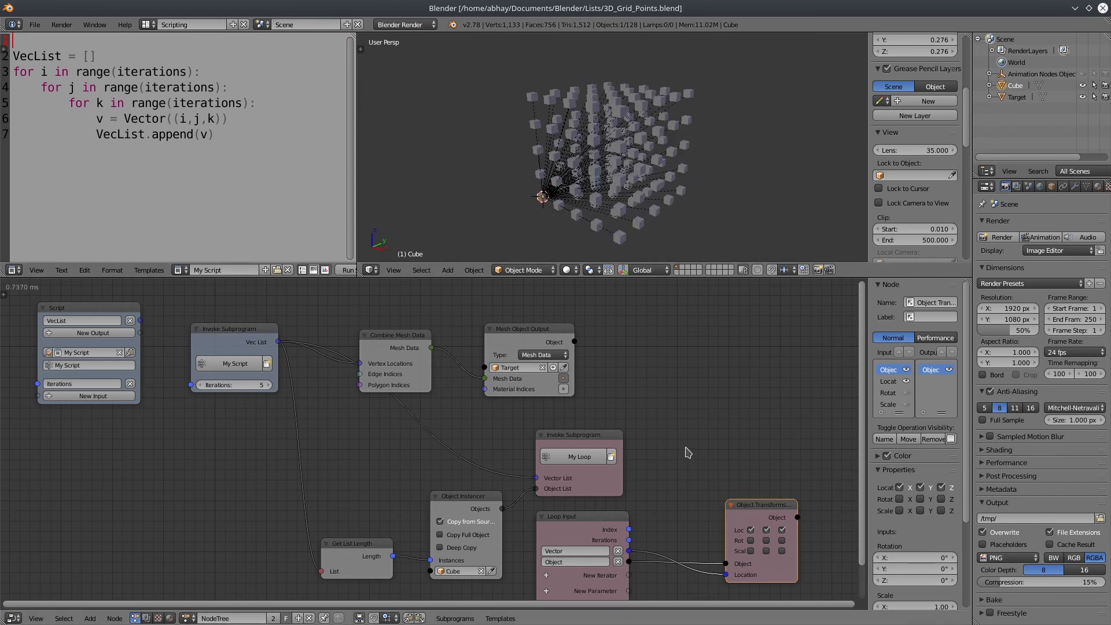